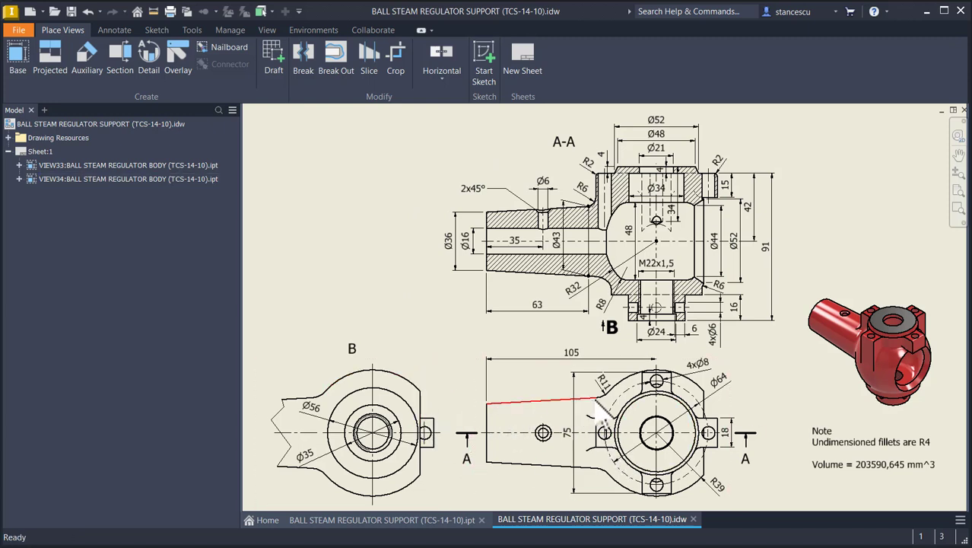
{"action": "left_click", "coordinate": [595, 493]}
{"action": "key", "text": "Escape"}
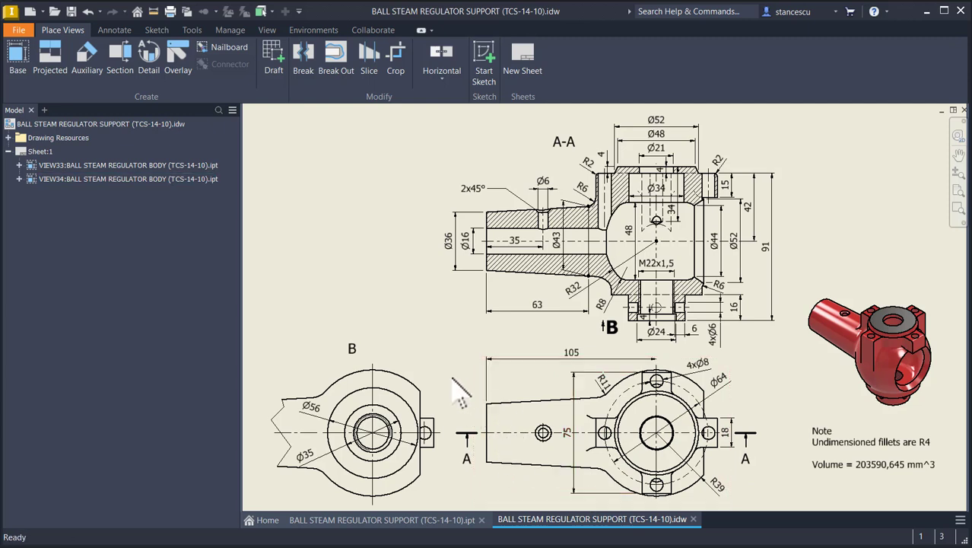
{"action": "left_click", "coordinate": [556, 360]}
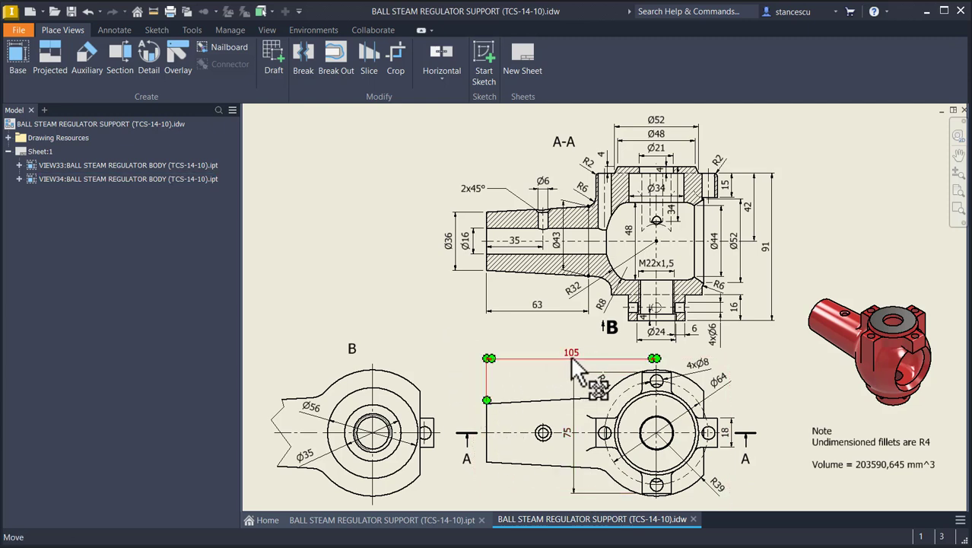
{"action": "left_click", "coordinate": [709, 484]}
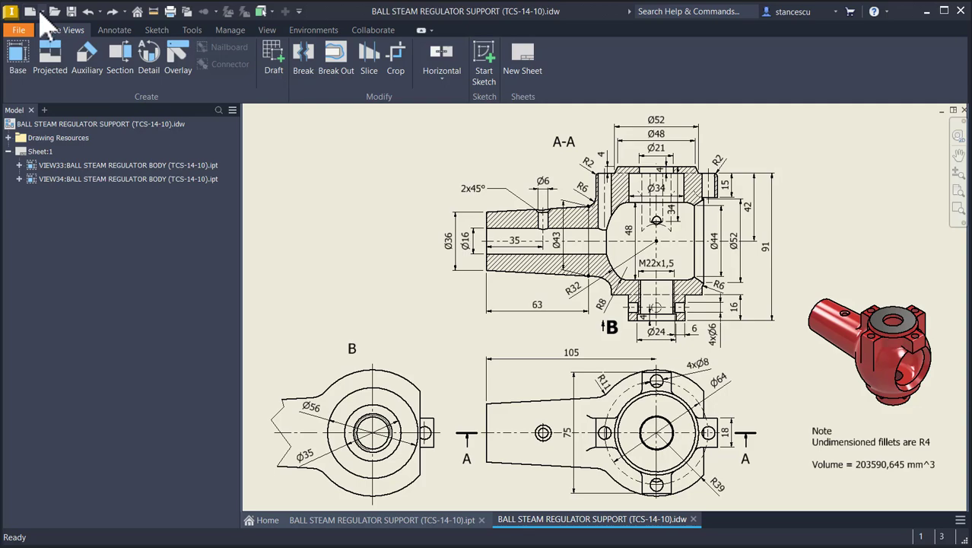
Create a new metric part from the Standard (mm).ipt template and start a 2D sketch on the front XY plane
{"action": "left_click", "coordinate": [31, 12]}
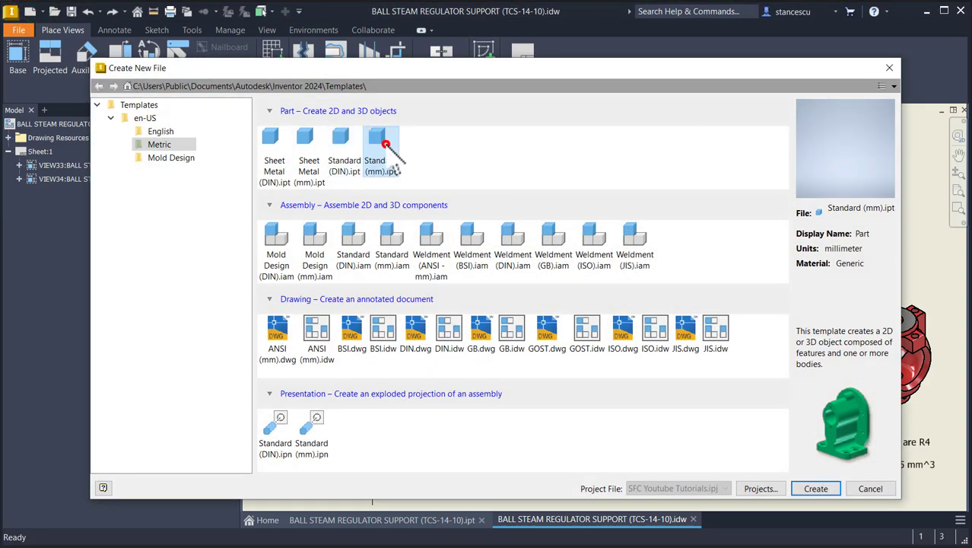
{"action": "double_click", "coordinate": [387, 145]}
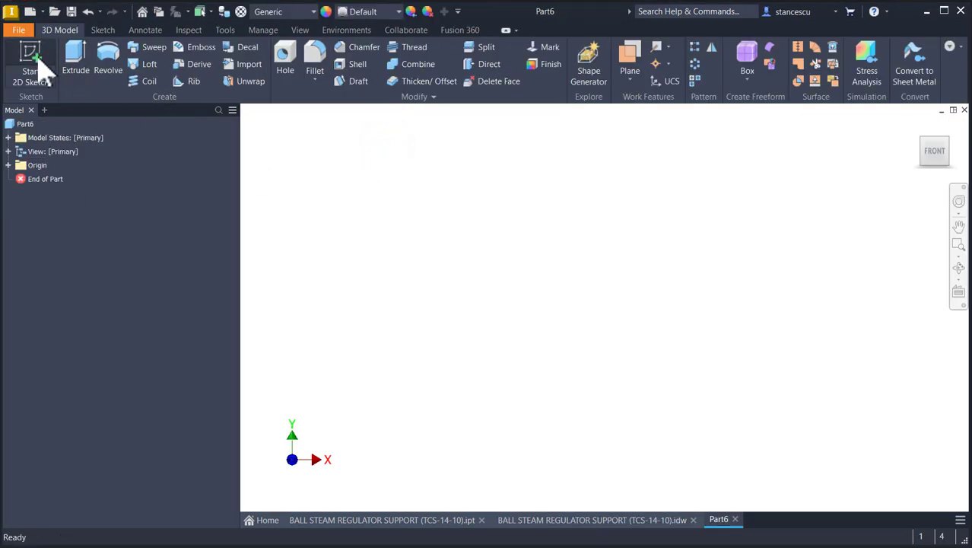
{"action": "left_click", "coordinate": [38, 62]}
{"action": "left_click", "coordinate": [569, 186]}
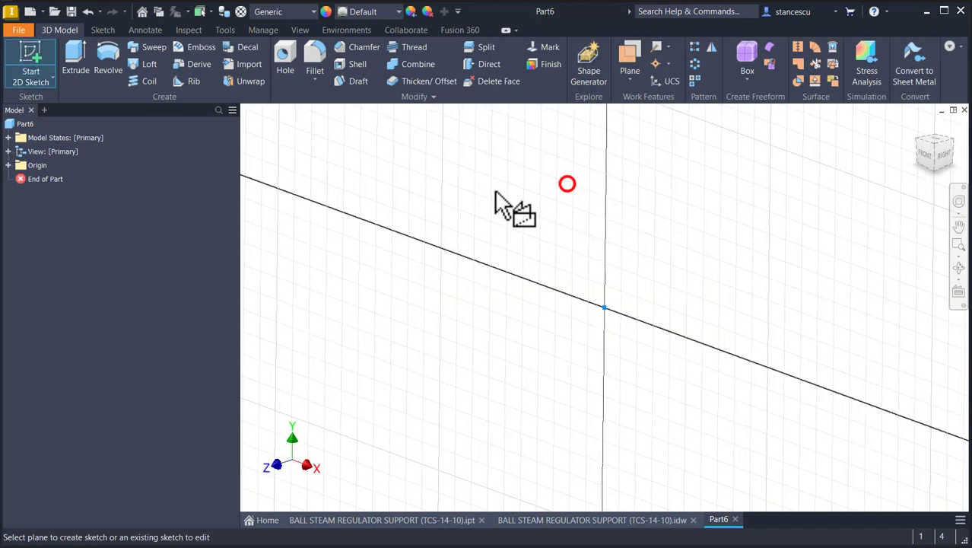
Draw a 105 mm horizontal line along the X axis between its left end and the origin, and convert it to a centerline
{"action": "left_click", "coordinate": [65, 55]}
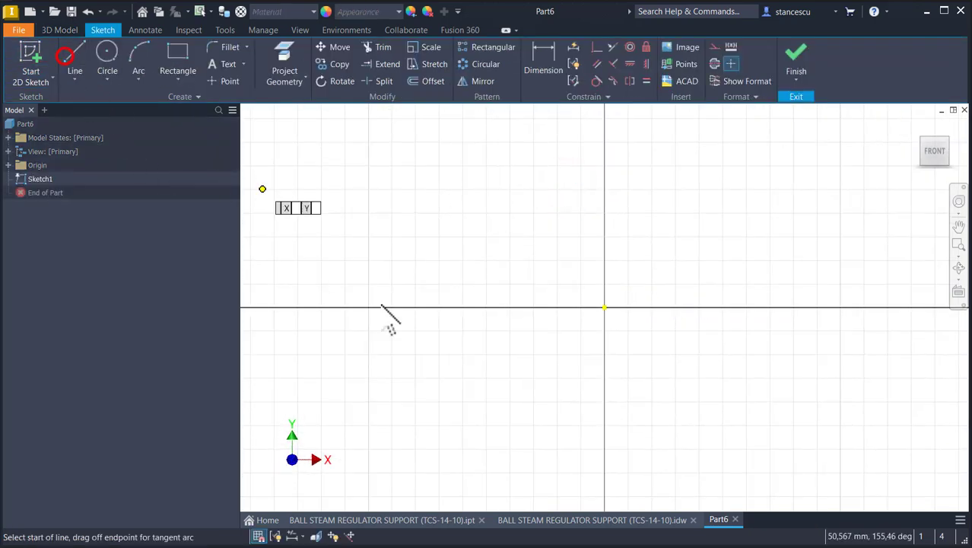
{"action": "left_click", "coordinate": [605, 307]}
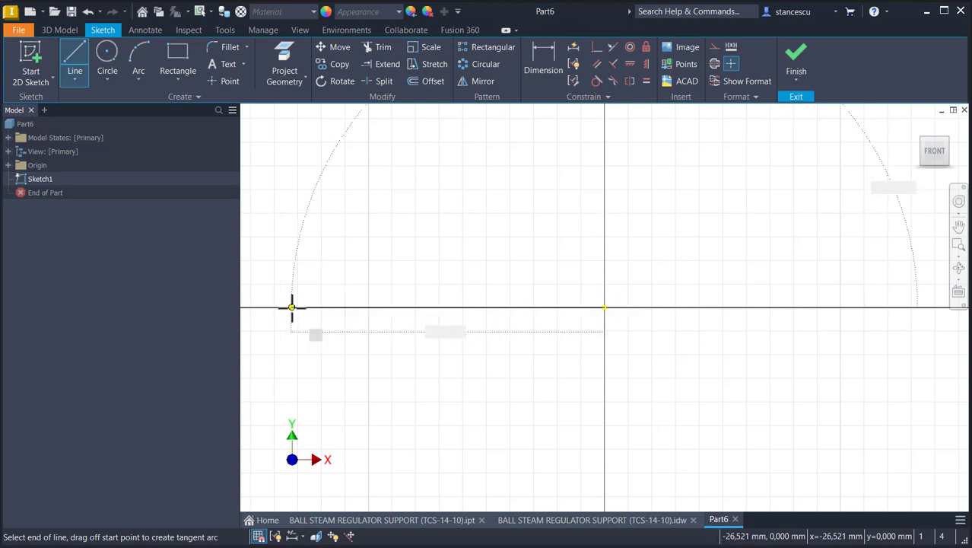
{"action": "key", "text": "Return"}
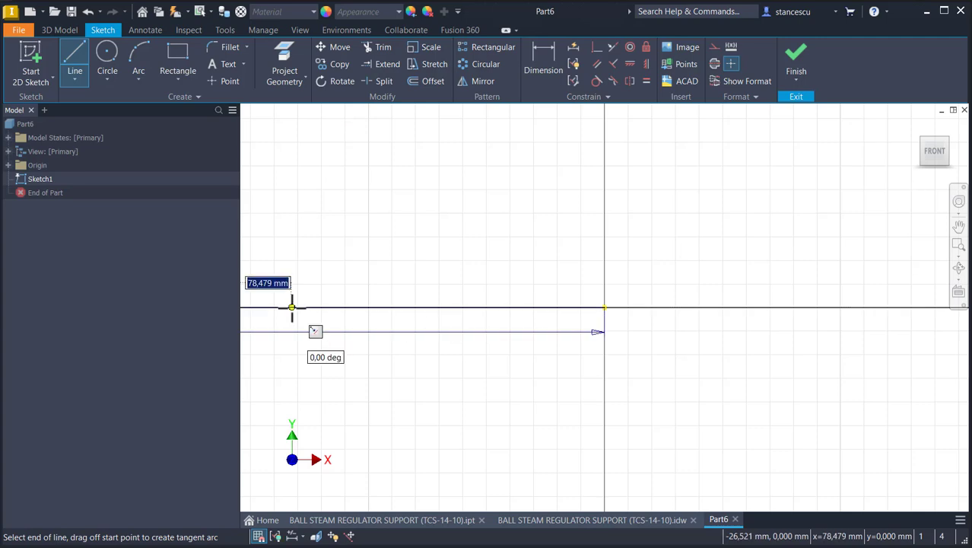
{"action": "key", "text": "Escape"}
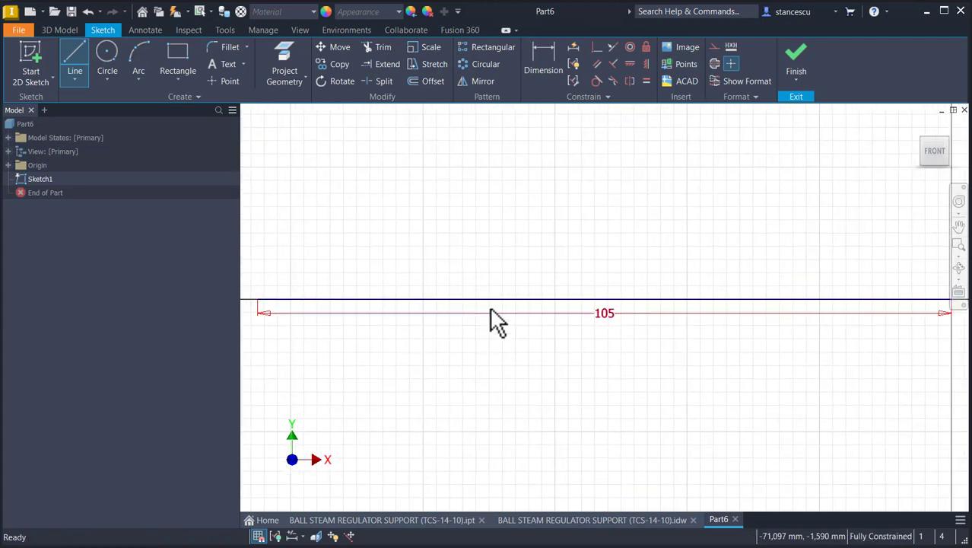
{"action": "left_click", "coordinate": [538, 309]}
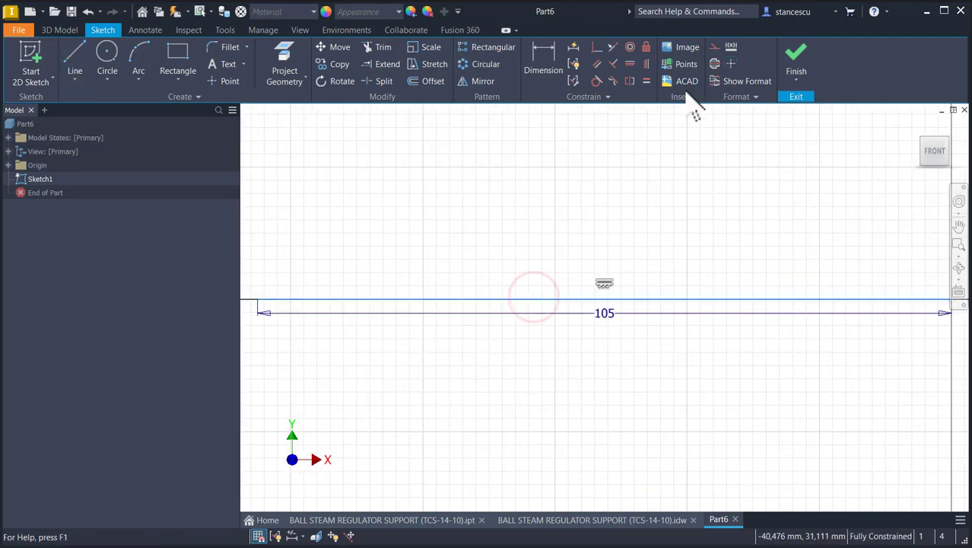
{"action": "left_click", "coordinate": [715, 64]}
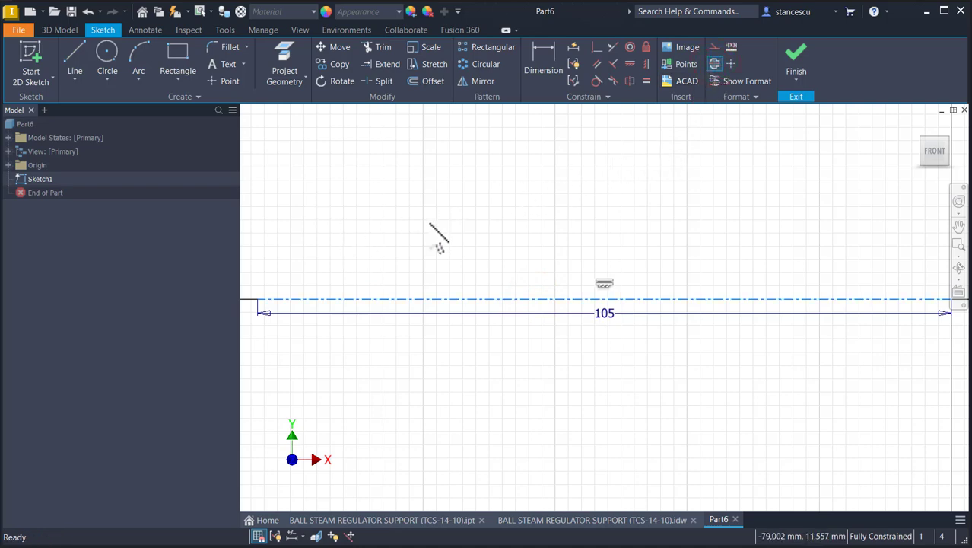
Sketch the profile from the centerline's left end: a vertical line about 11 mm high, a rising sloped line, a small tangent arc and a large tangent arc
{"action": "scroll", "coordinate": [430, 224], "scroll_direction": "down", "scroll_amount": 2}
{"action": "middle_click_drag", "start_coordinate": [511, 224], "coordinate": [546, 287]}
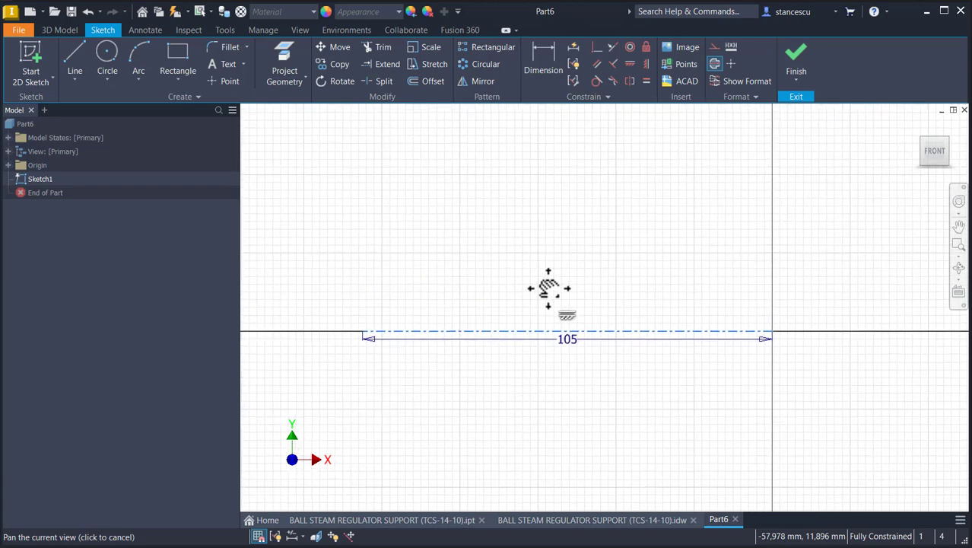
{"action": "left_click", "coordinate": [80, 57]}
{"action": "left_click", "coordinate": [363, 331]}
{"action": "key", "text": "Escape"}
{"action": "left_click", "coordinate": [363, 287]}
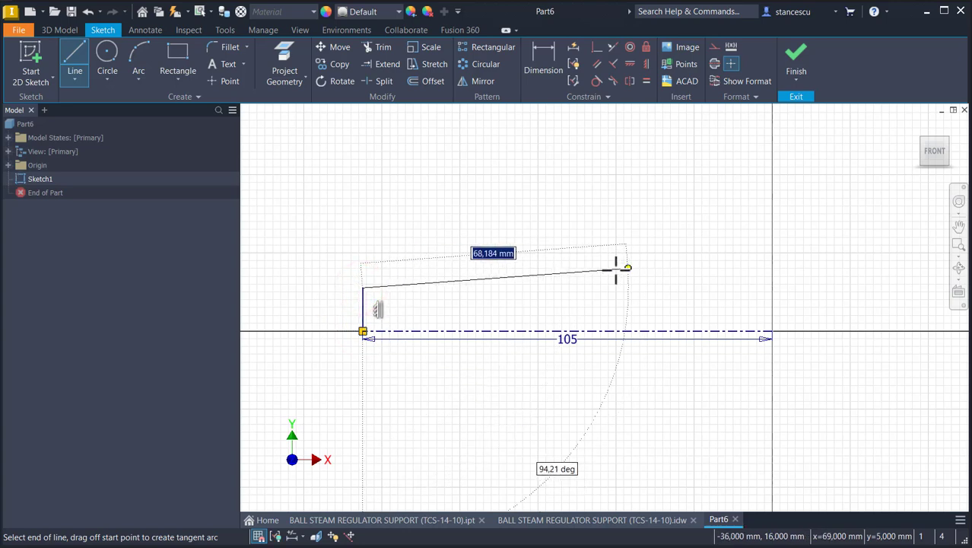
{"action": "left_click", "coordinate": [583, 268]}
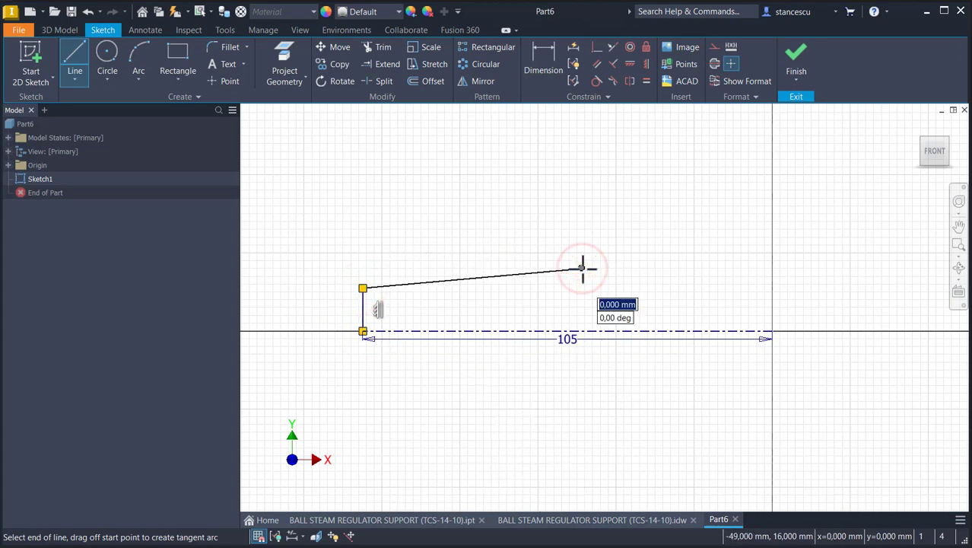
{"action": "left_click_drag", "start_coordinate": [583, 268], "coordinate": [900, 330]}
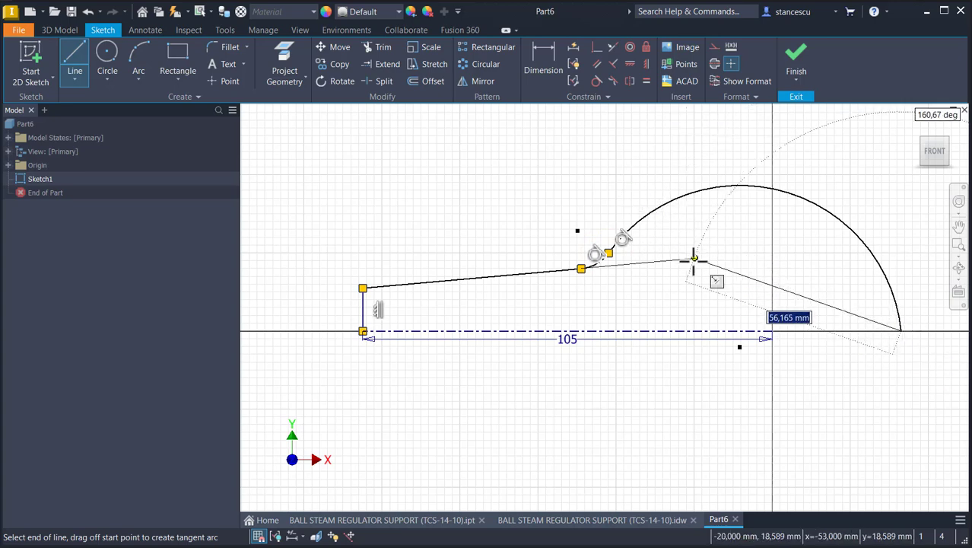
{"action": "key", "text": "Escape"}
Constrain the large arc's free end coincident with the centerline, and draw a horizontal line from the origin to that end
{"action": "left_click", "coordinate": [596, 47]}
{"action": "left_click", "coordinate": [901, 331]}
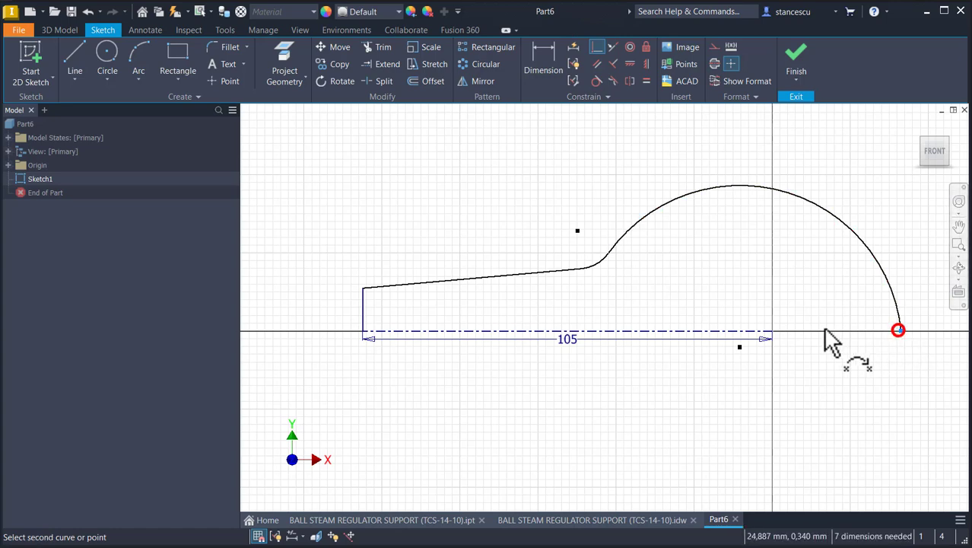
{"action": "left_click", "coordinate": [734, 332]}
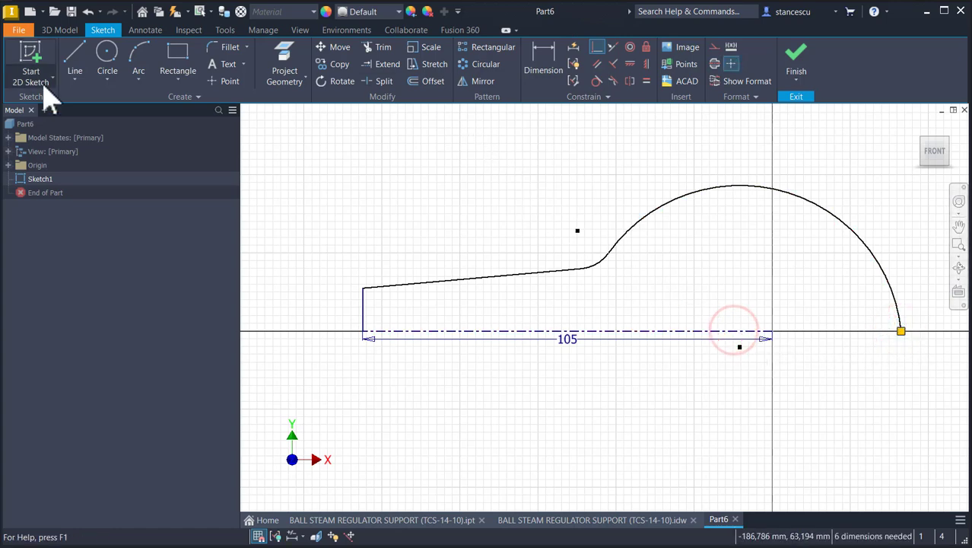
{"action": "left_click", "coordinate": [75, 60]}
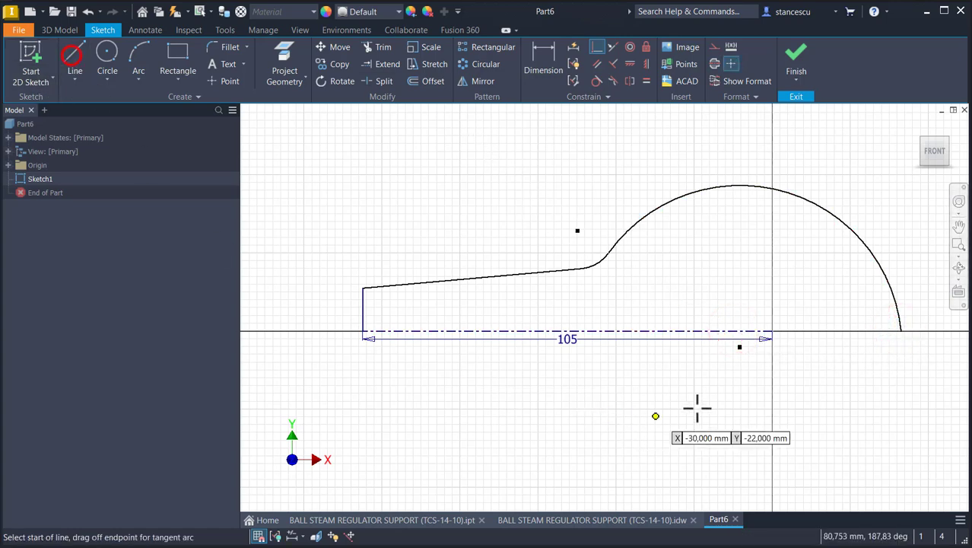
{"action": "left_click", "coordinate": [772, 330]}
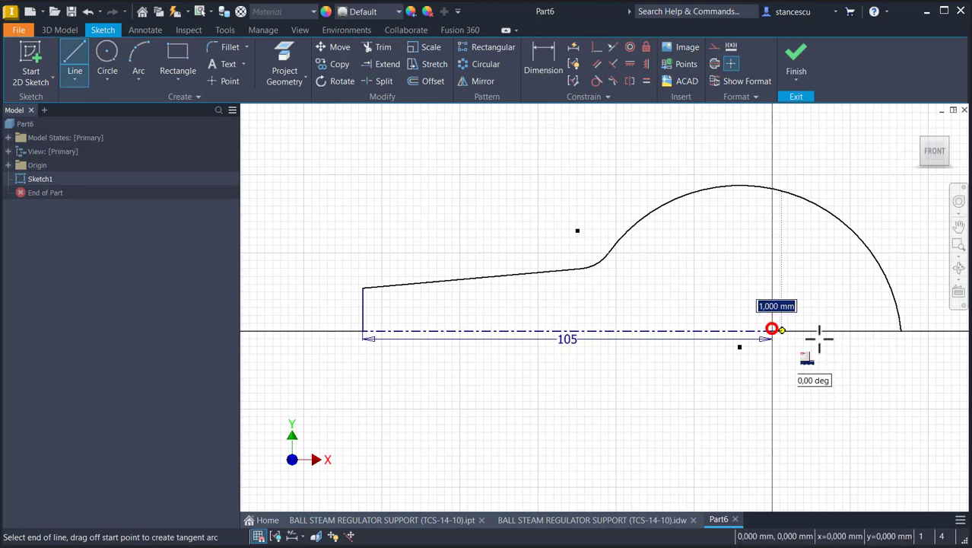
{"action": "double_click", "coordinate": [901, 331]}
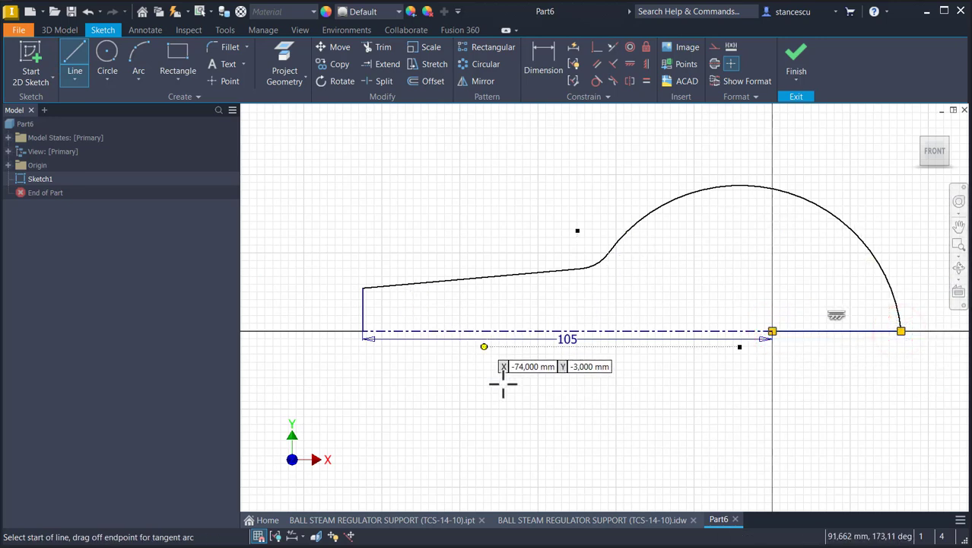
Make the large arc's center coincident with the origin and dimension its radius to 39 mm
{"action": "left_click", "coordinate": [599, 49]}
{"action": "left_click", "coordinate": [740, 347]}
{"action": "left_click", "coordinate": [773, 333]}
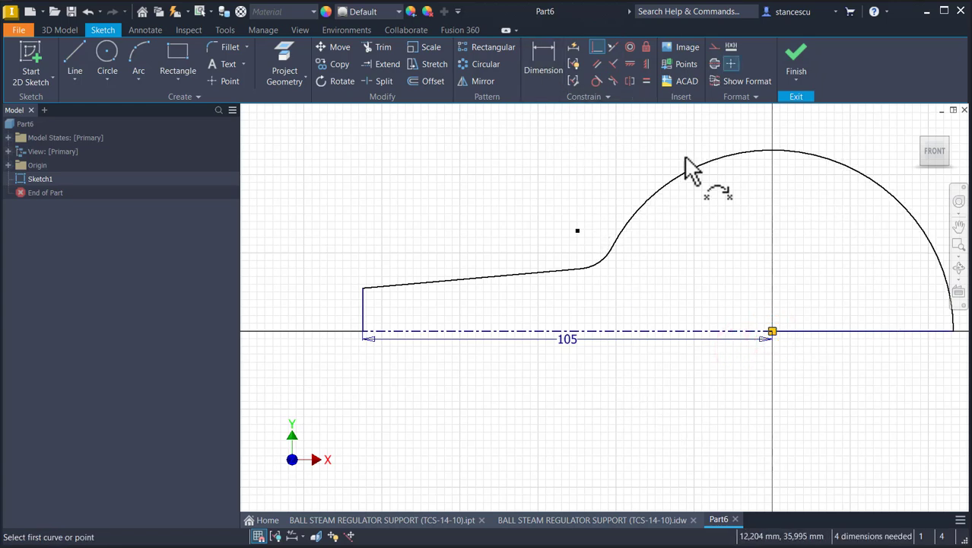
{"action": "left_click", "coordinate": [535, 61]}
{"action": "left_click", "coordinate": [871, 183]}
{"action": "left_click", "coordinate": [834, 222]}
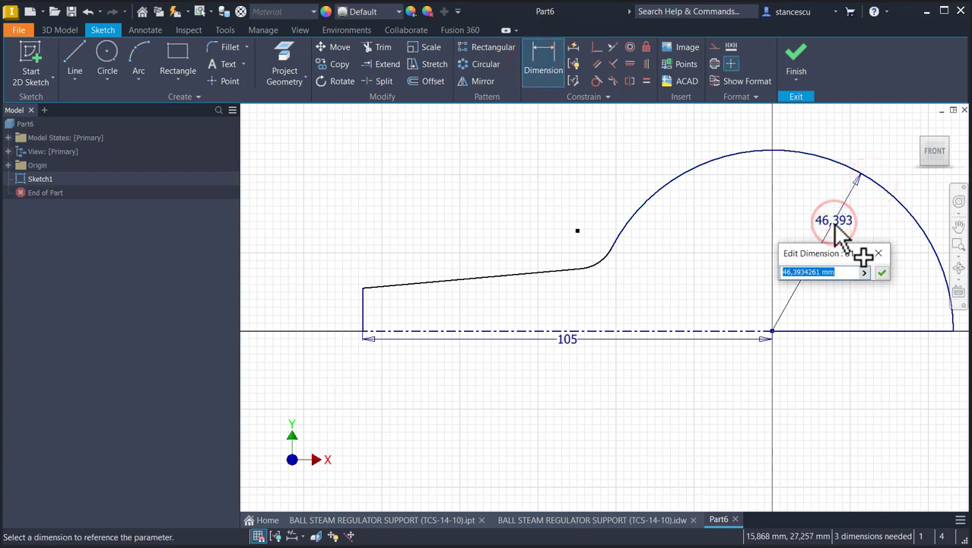
{"action": "type", "text": "39"}
{"action": "key", "text": "Return"}
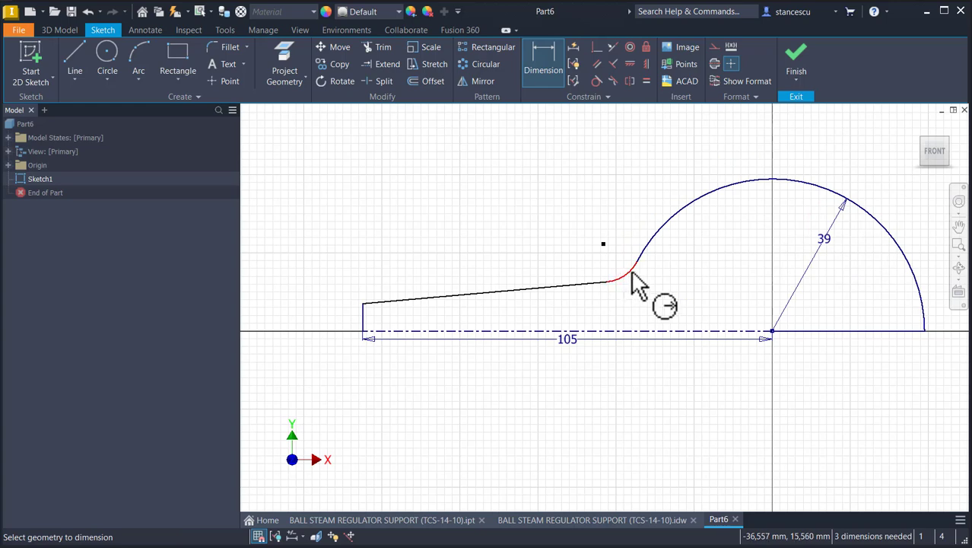
Dimension the radius of the small transition arc to 11 mm
{"action": "left_click", "coordinate": [613, 257]}
{"action": "type", "text": "11"}
{"action": "key", "text": "Return"}
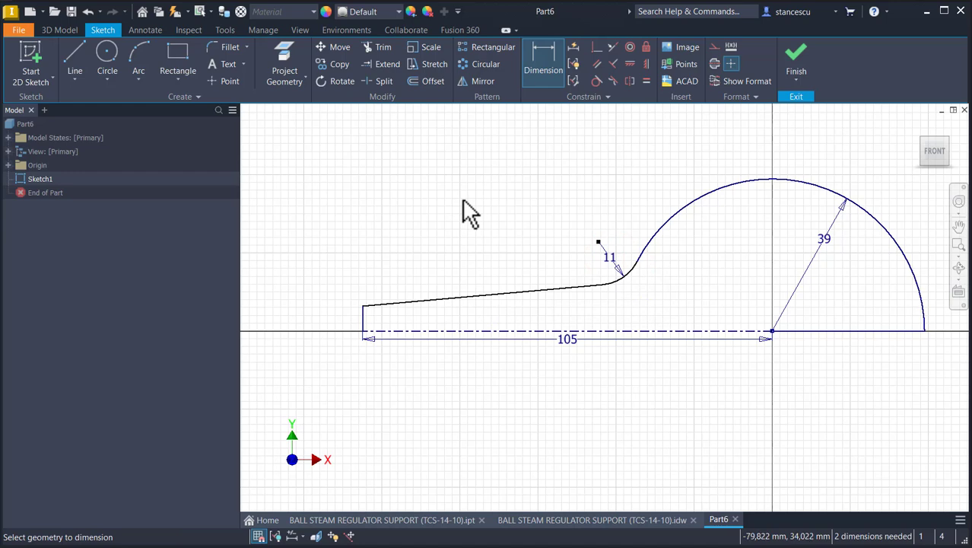
Draw a vertical line from the sloped line down to the centerline, and move the 105 mm dimension farther below the profile
{"action": "left_click", "coordinate": [75, 58]}
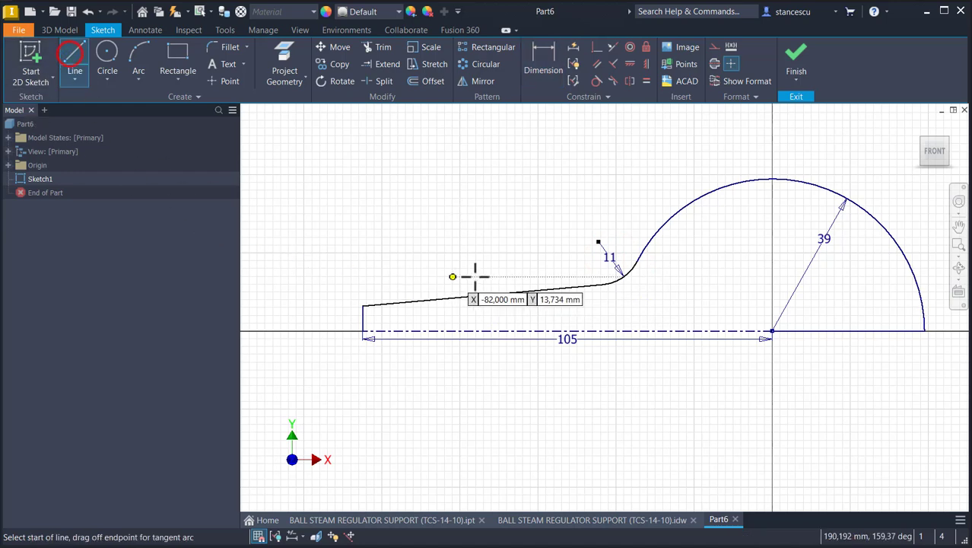
{"action": "left_click", "coordinate": [562, 290]}
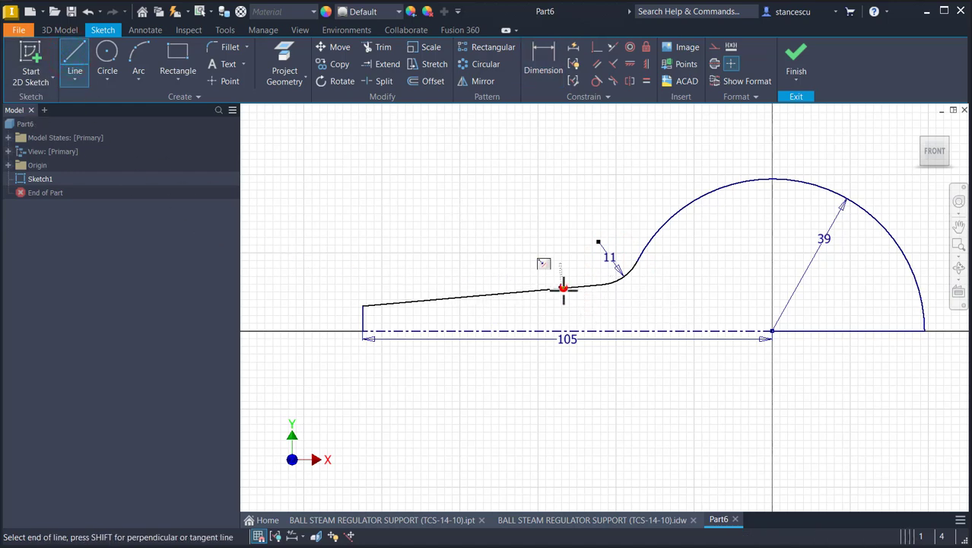
{"action": "double_click", "coordinate": [563, 330]}
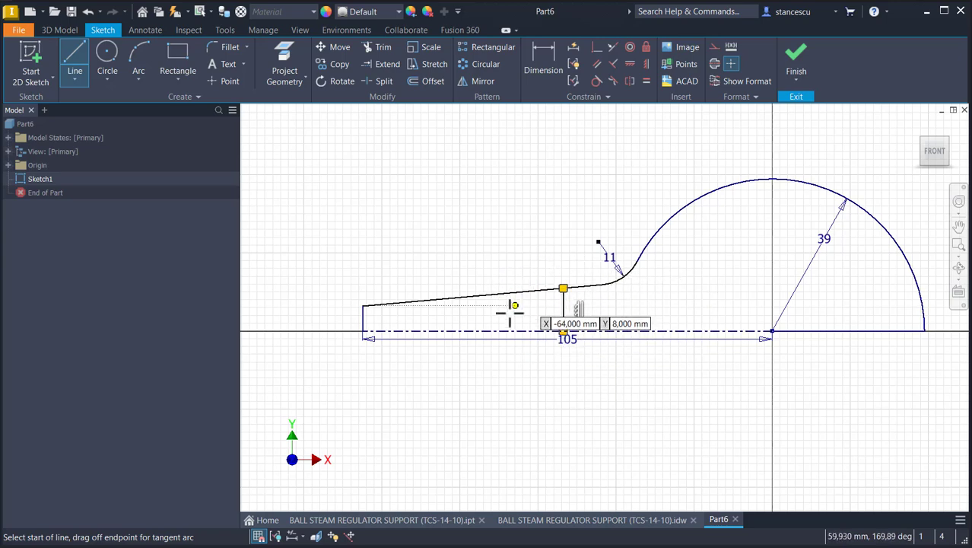
{"action": "key", "text": "Escape"}
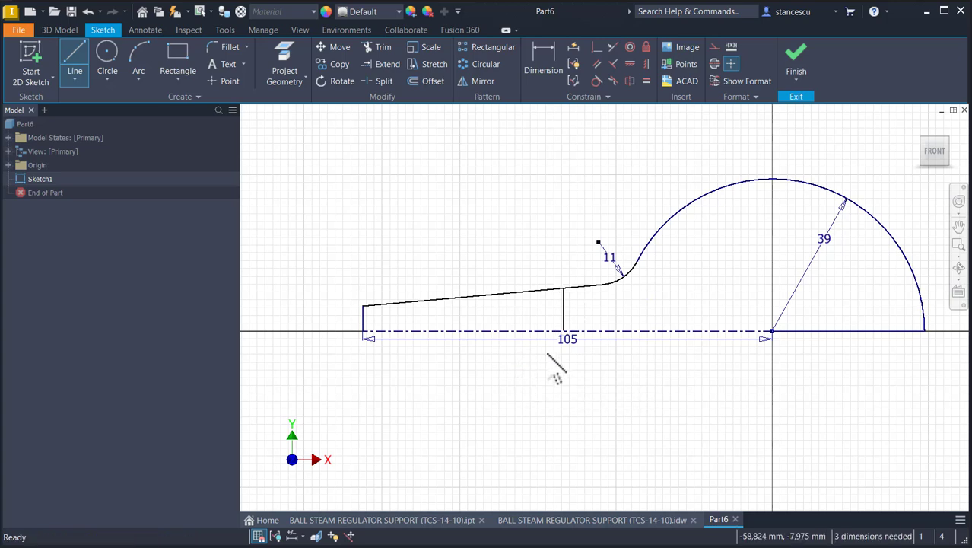
{"action": "left_click_drag", "start_coordinate": [560, 340], "coordinate": [555, 376]}
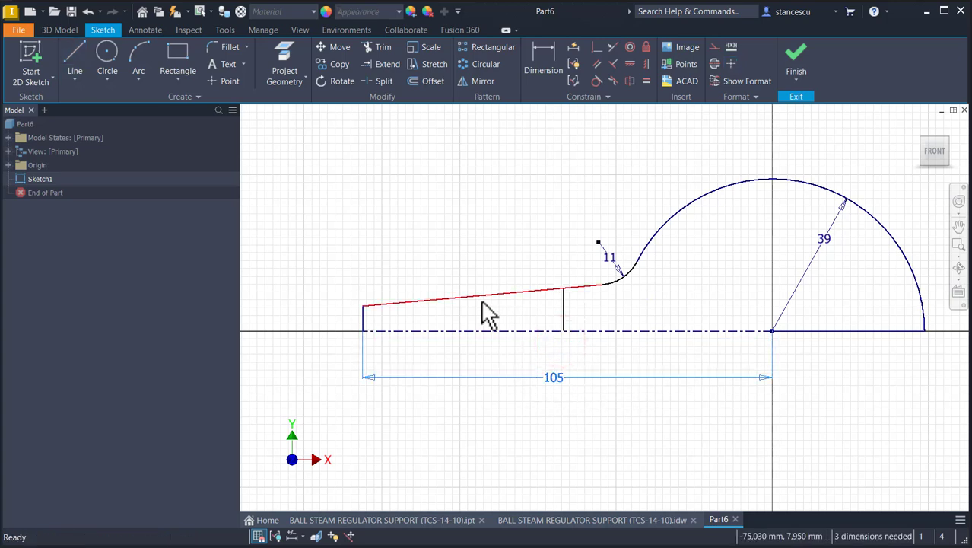
Dimension the horizontal distance between the new vertical line and the profile's left edge to 63 mm
{"action": "left_click", "coordinate": [544, 65]}
{"action": "left_click", "coordinate": [563, 294]}
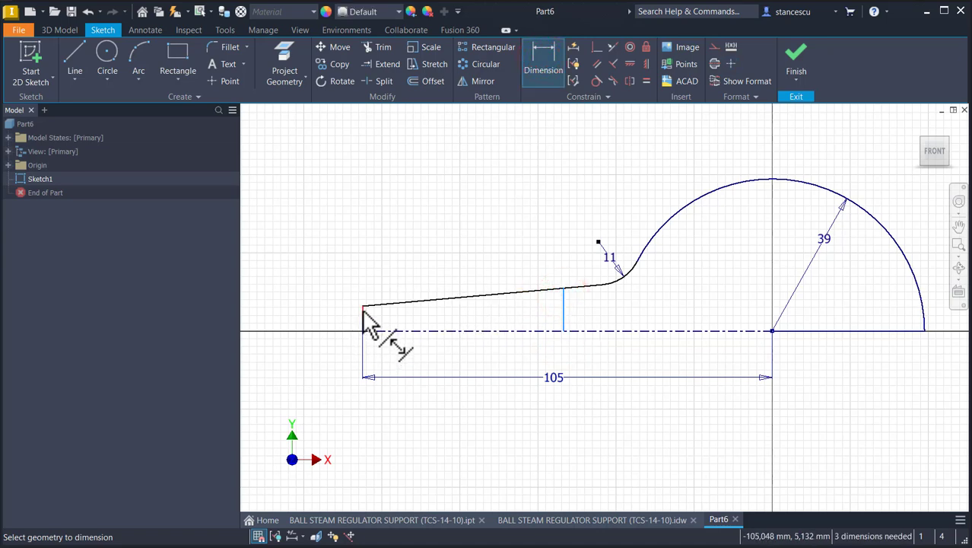
{"action": "left_click", "coordinate": [363, 311]}
{"action": "left_click", "coordinate": [448, 232]}
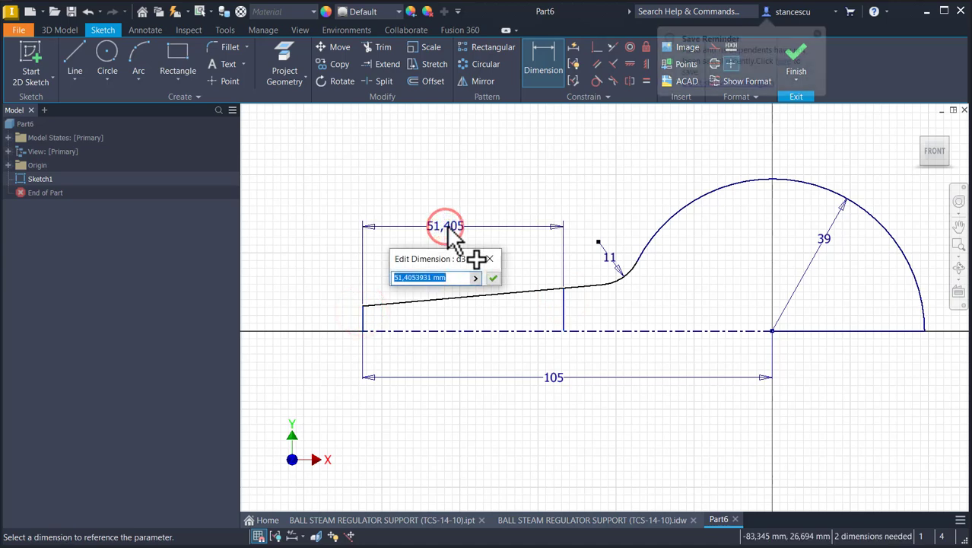
{"action": "type", "text": "63"}
{"action": "key", "text": "Return"}
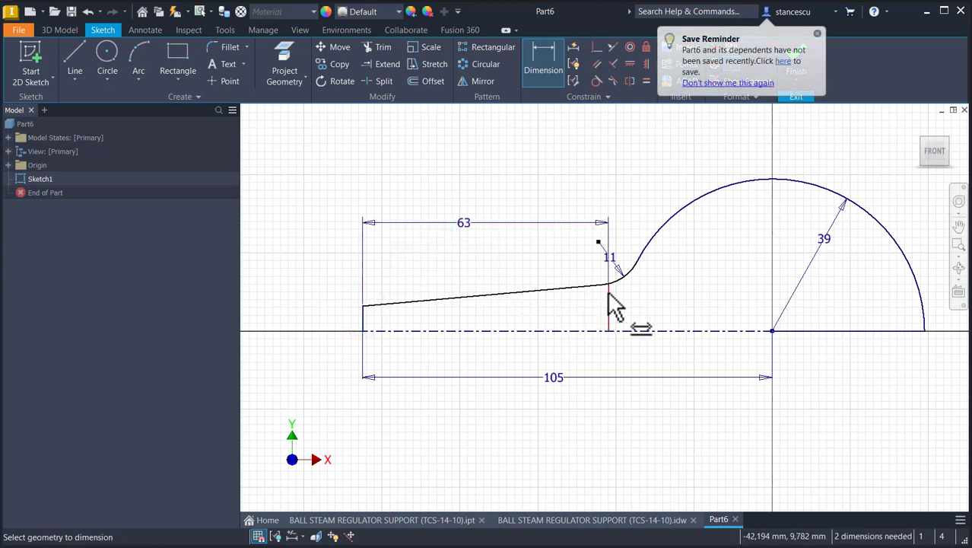
Add a 43 mm diameter dimension about the centerline at the upper end of the inner vertical line
{"action": "left_click", "coordinate": [562, 335]}
{"action": "left_click", "coordinate": [540, 321]}
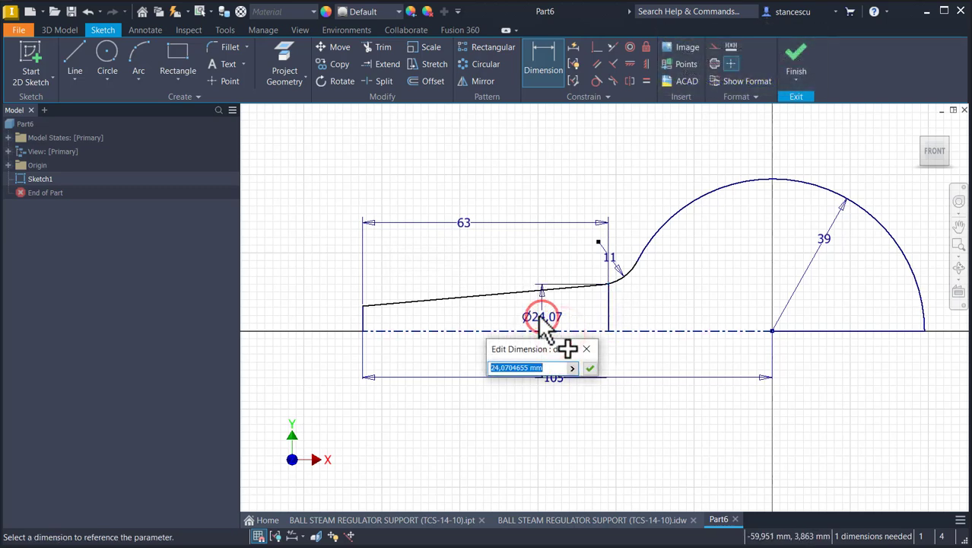
{"action": "key", "text": "Return"}
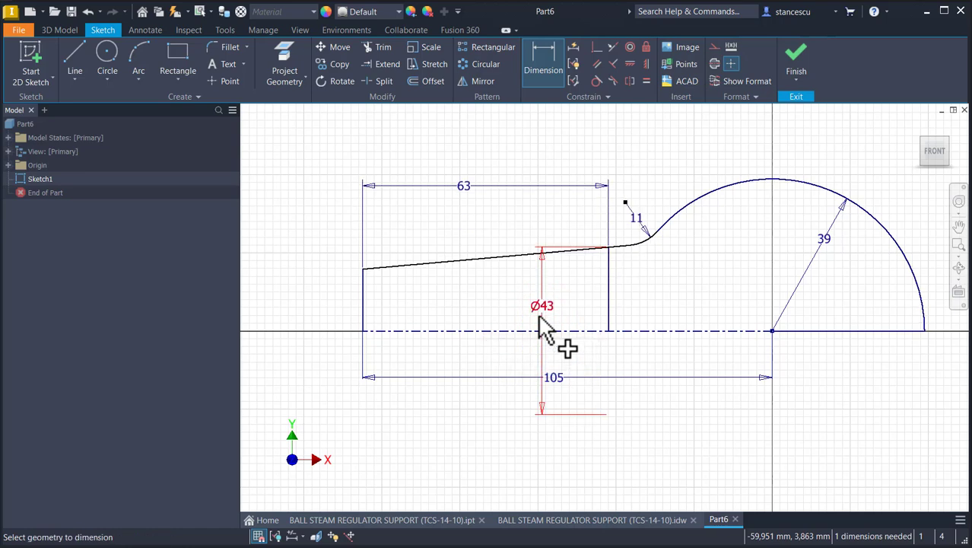
Dimension the profile's left end as a 36 mm diameter about the centerline, and finish the sketch
{"action": "left_click", "coordinate": [364, 270]}
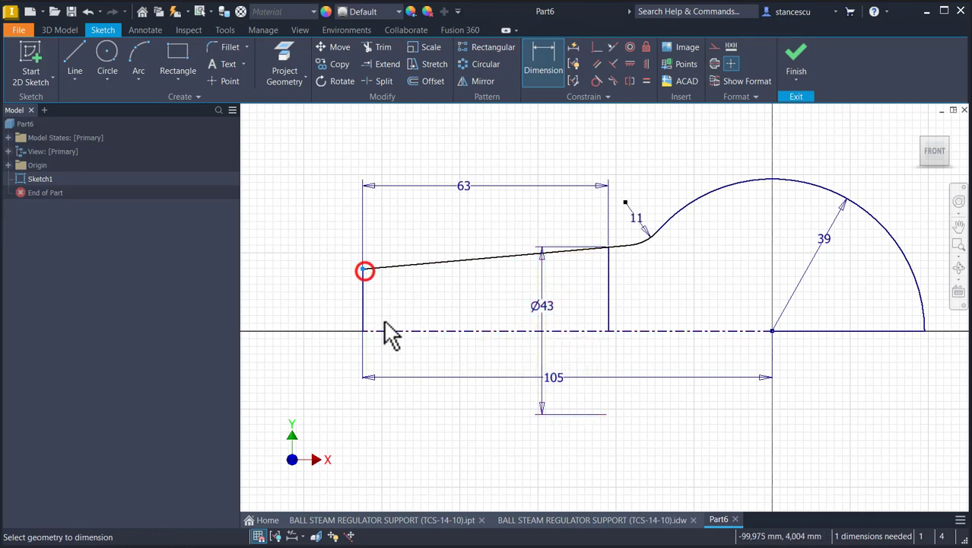
{"action": "left_click", "coordinate": [380, 329]}
{"action": "left_click", "coordinate": [329, 308]}
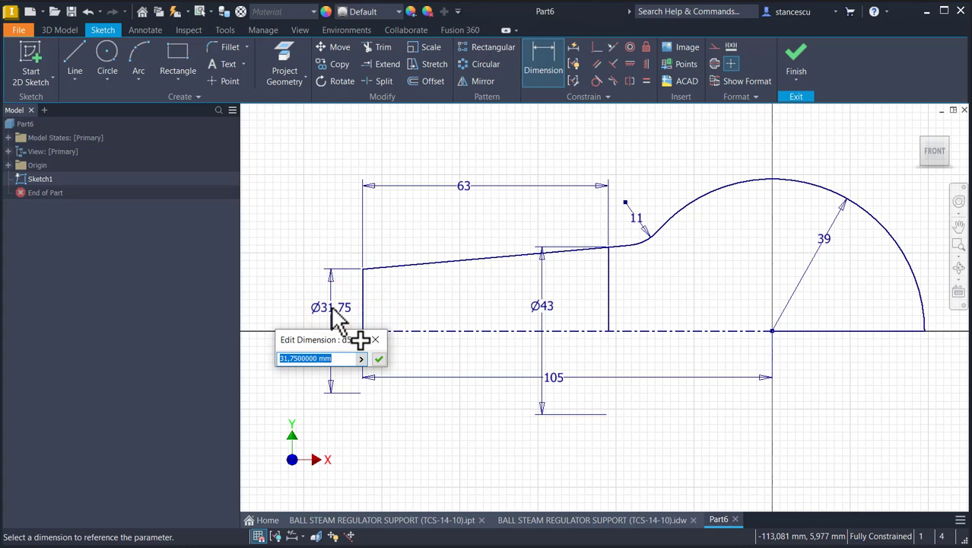
{"action": "key", "text": "Return"}
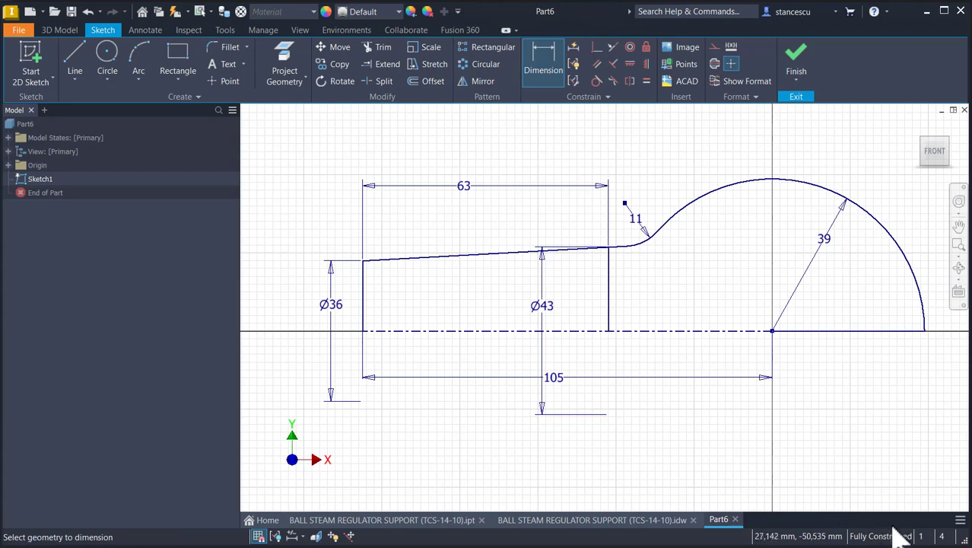
{"action": "left_click", "coordinate": [797, 61]}
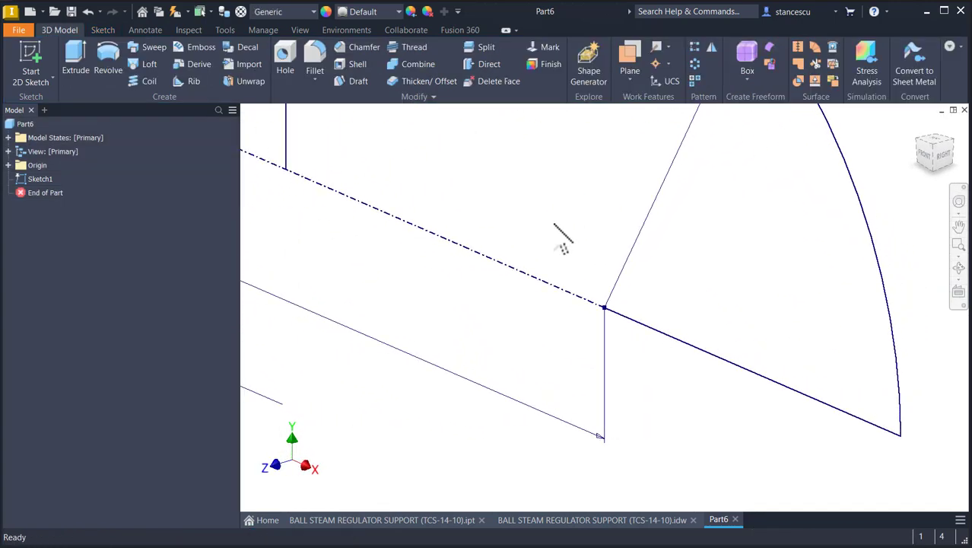
Revolve both regions of the profile sketch a full 360 degrees around the centerline as a new solid
{"action": "key", "text": "F6"}
{"action": "left_click", "coordinate": [108, 56]}
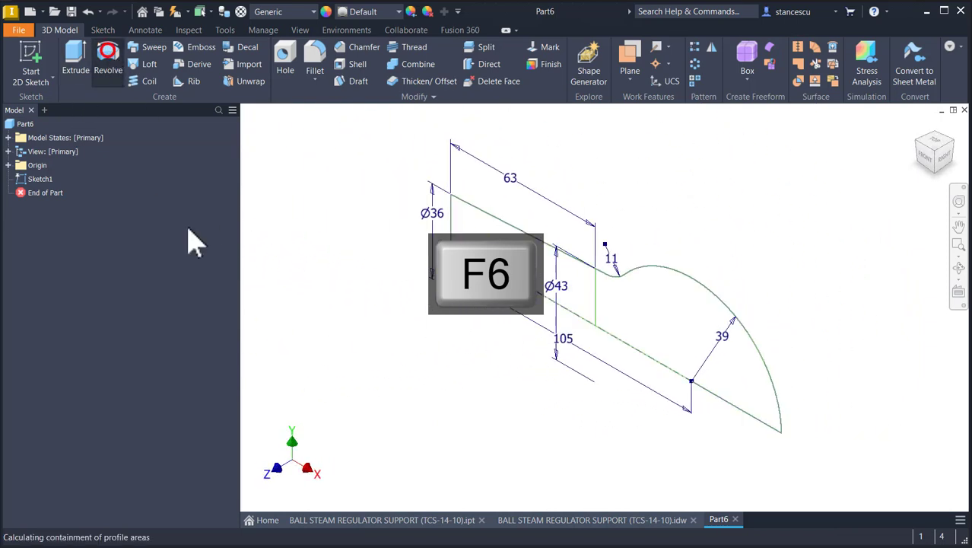
{"action": "left_click", "coordinate": [583, 315]}
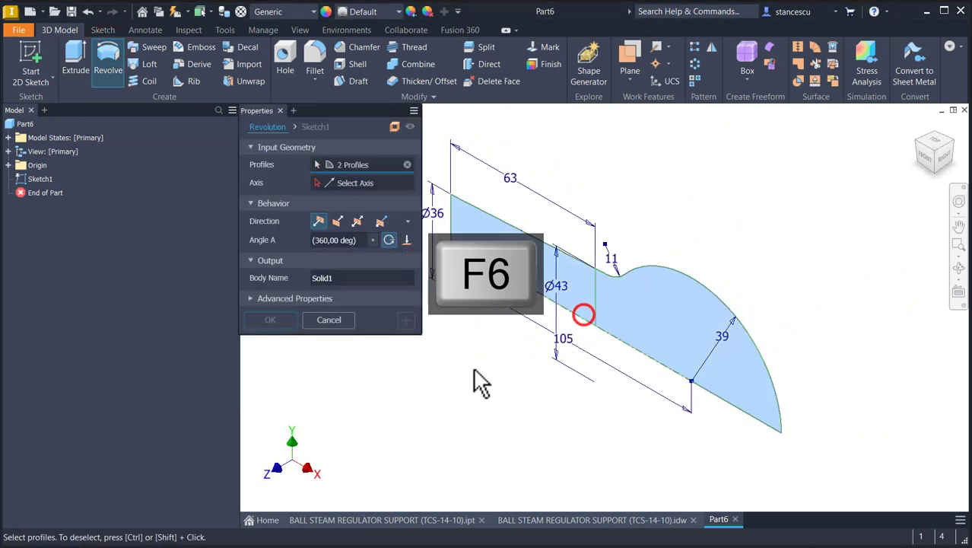
{"action": "left_click", "coordinate": [375, 181]}
{"action": "left_click", "coordinate": [281, 319]}
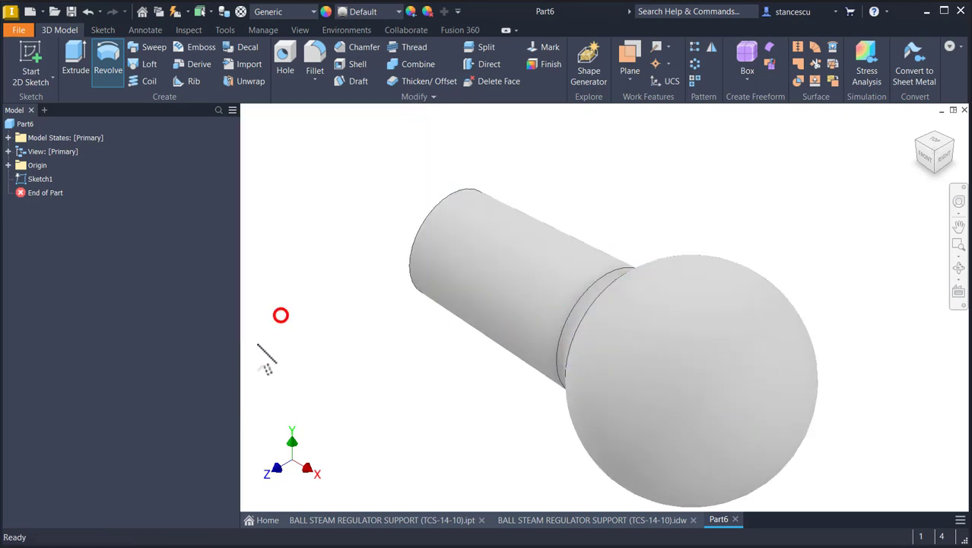
{"action": "key", "text": "F6"}
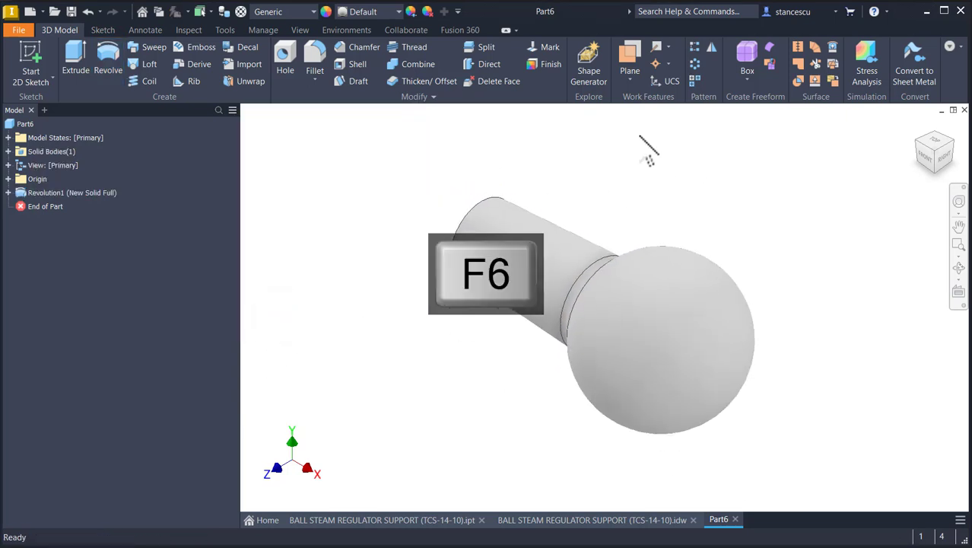
Examine the four lugs around the upper collar in the 2D drawing and on the finished reference part
{"action": "left_click", "coordinate": [542, 518]}
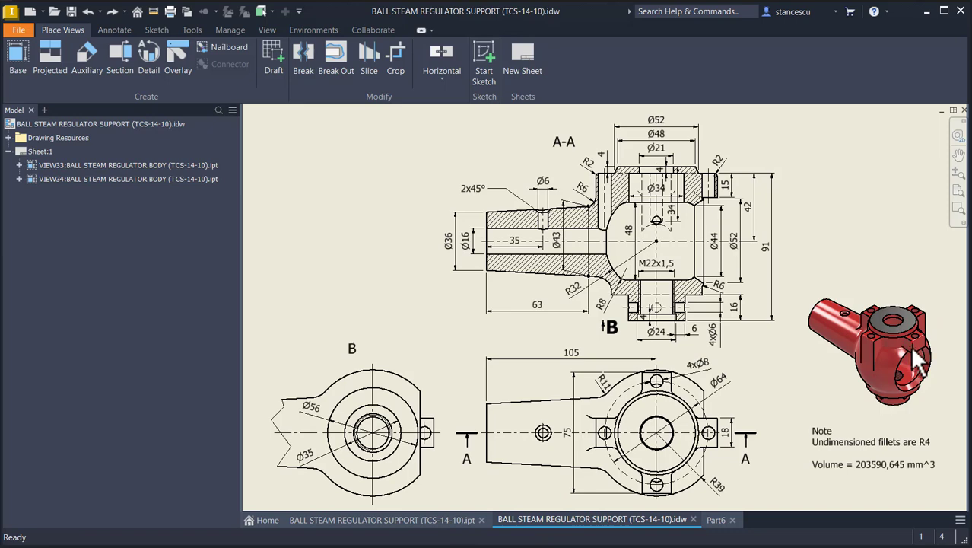
{"action": "left_click", "coordinate": [402, 524]}
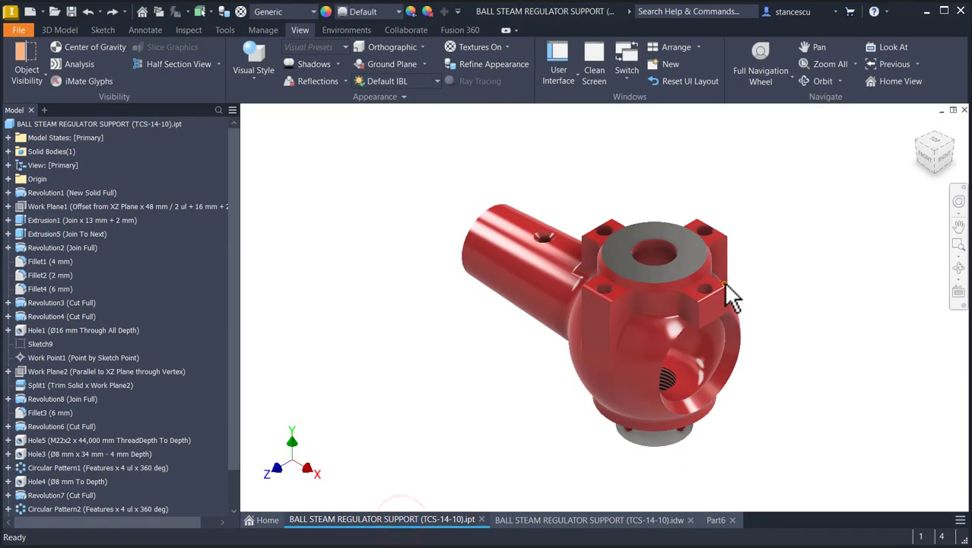
{"action": "scroll", "coordinate": [592, 237], "scroll_direction": "down", "scroll_amount": 2}
{"action": "middle_click_drag", "start_coordinate": [592, 340], "coordinate": [874, 210], "text": "shift"}
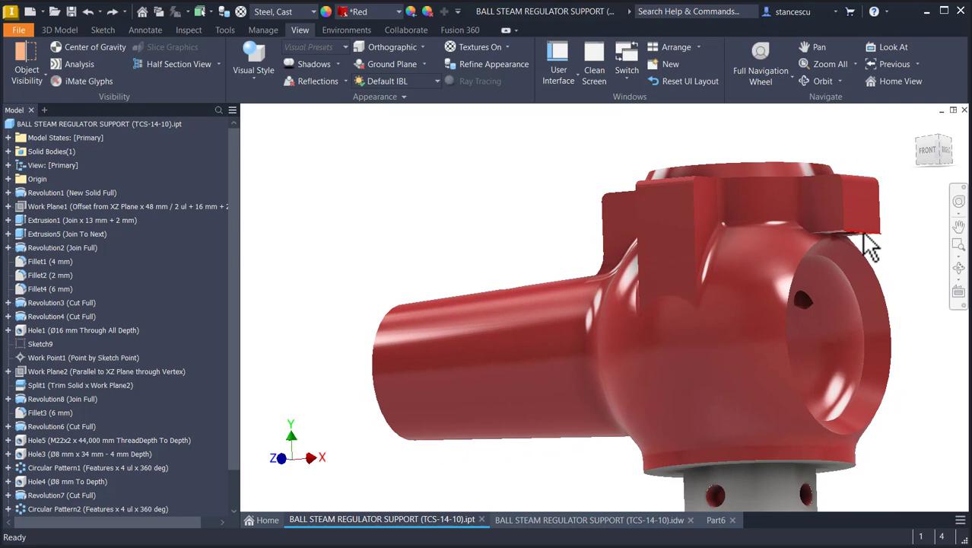
{"action": "middle_click_drag", "start_coordinate": [666, 289], "coordinate": [618, 410], "text": "shift"}
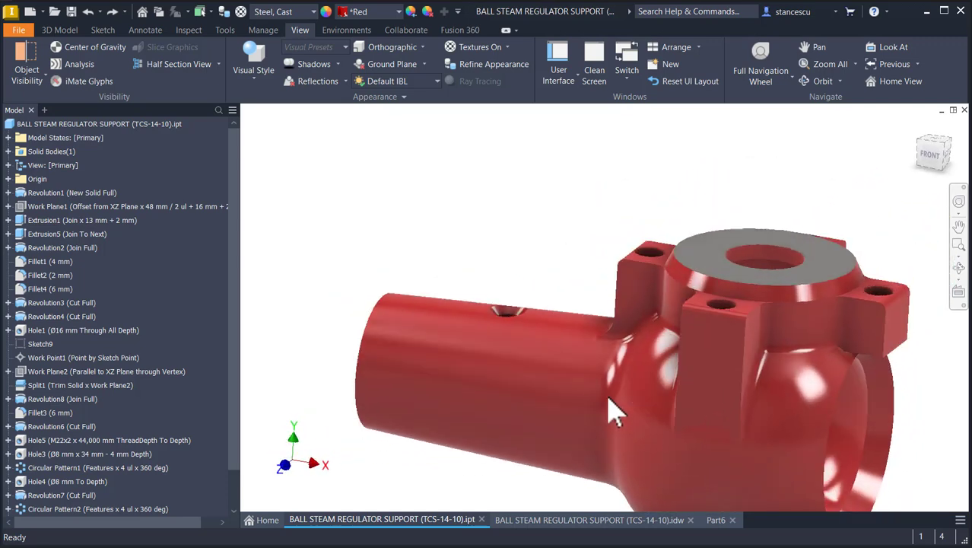
{"action": "key", "text": "F6"}
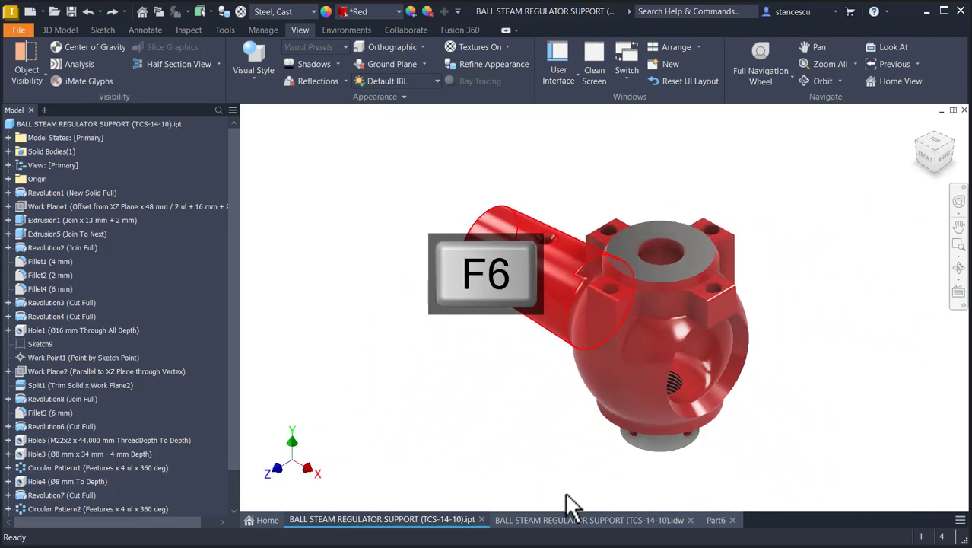
{"action": "left_click", "coordinate": [592, 519]}
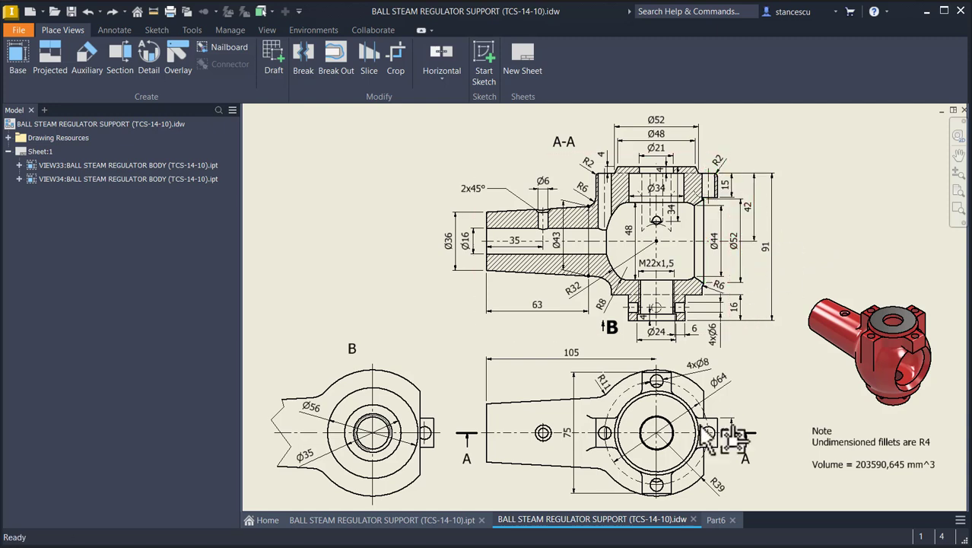
Return to Part6 and create a work plane offset 42 mm above the XZ plane
{"action": "left_click", "coordinate": [717, 521]}
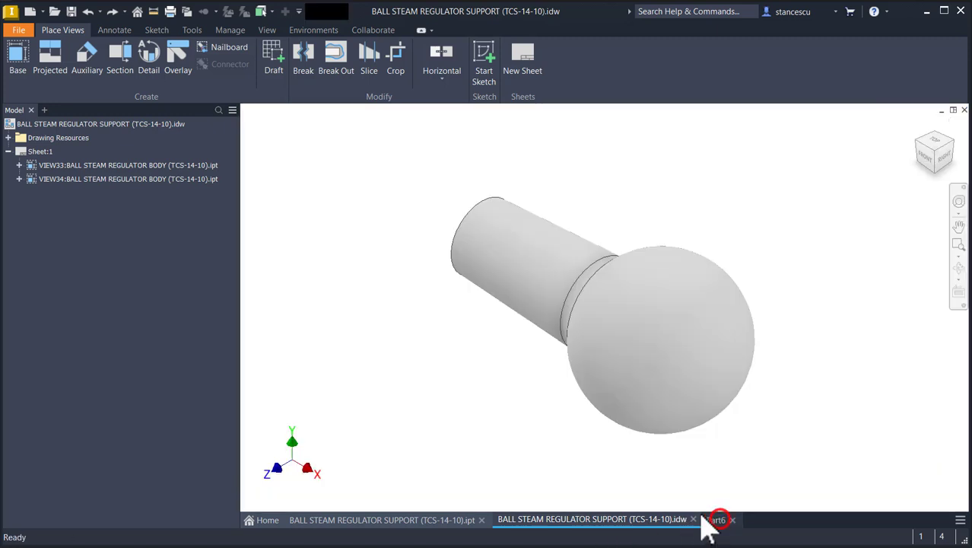
{"action": "left_click", "coordinate": [372, 246]}
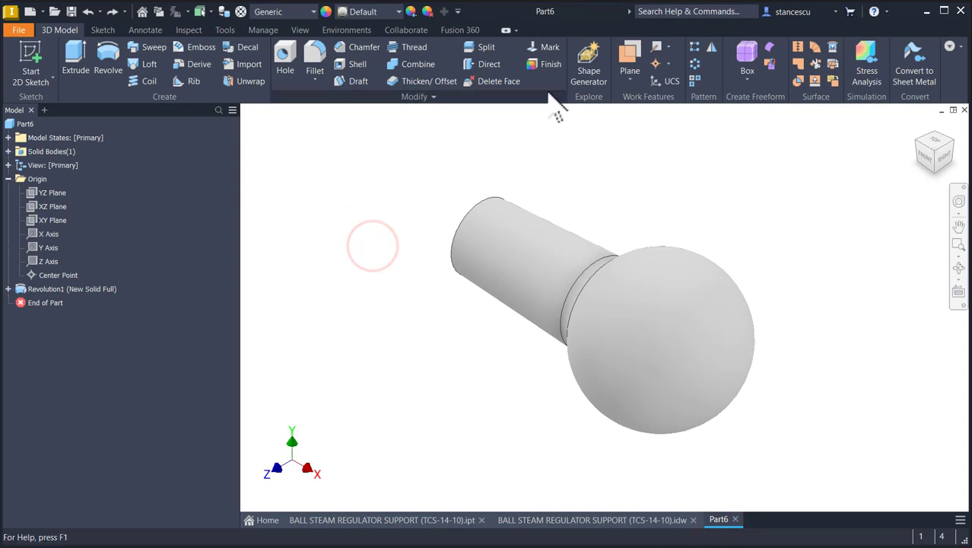
{"action": "left_click", "coordinate": [628, 53]}
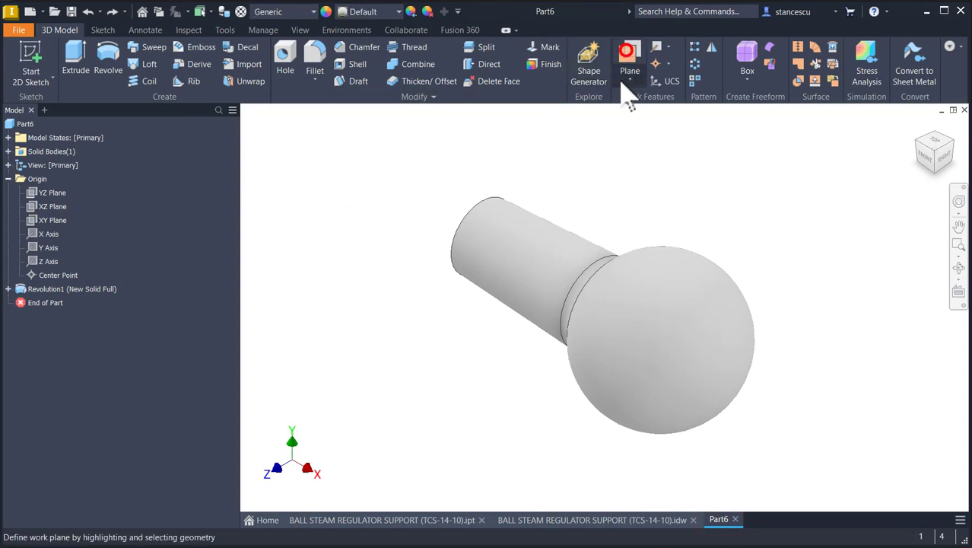
{"action": "left_click", "coordinate": [51, 207]}
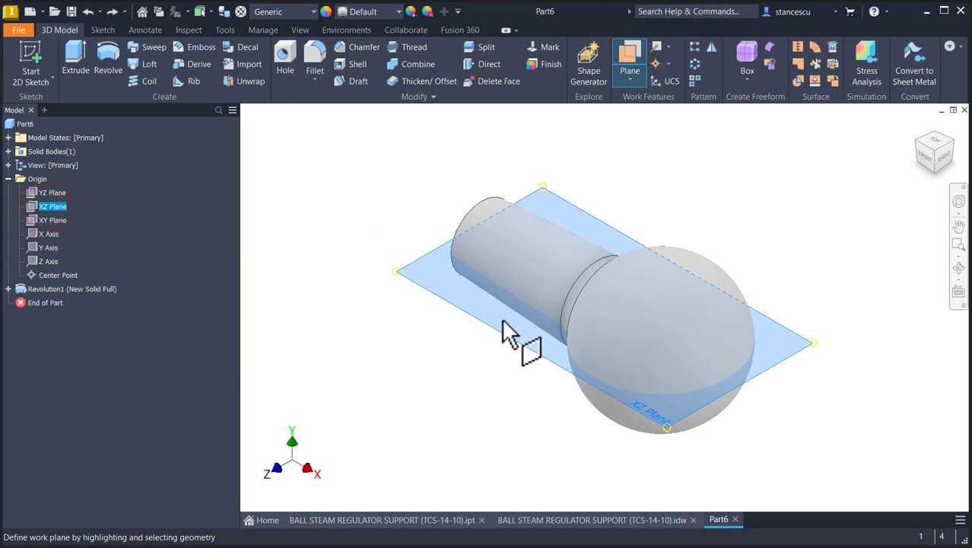
{"action": "left_click", "coordinate": [801, 349]}
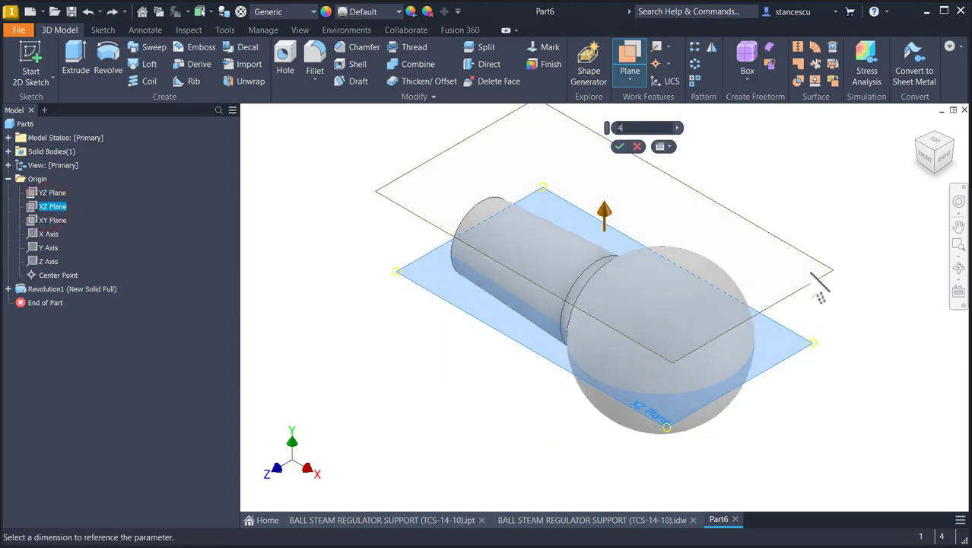
{"action": "key", "text": "Return"}
Start a sketch on the offset work plane and draw a 52 mm diameter circle centered on the origin
{"action": "left_click", "coordinate": [798, 271]}
{"action": "left_click", "coordinate": [831, 263]}
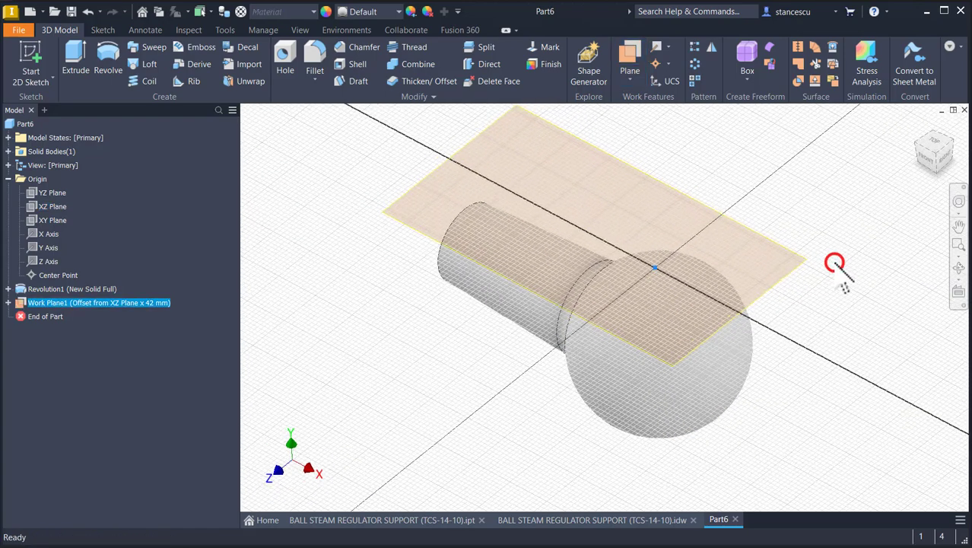
{"action": "left_click", "coordinate": [104, 63]}
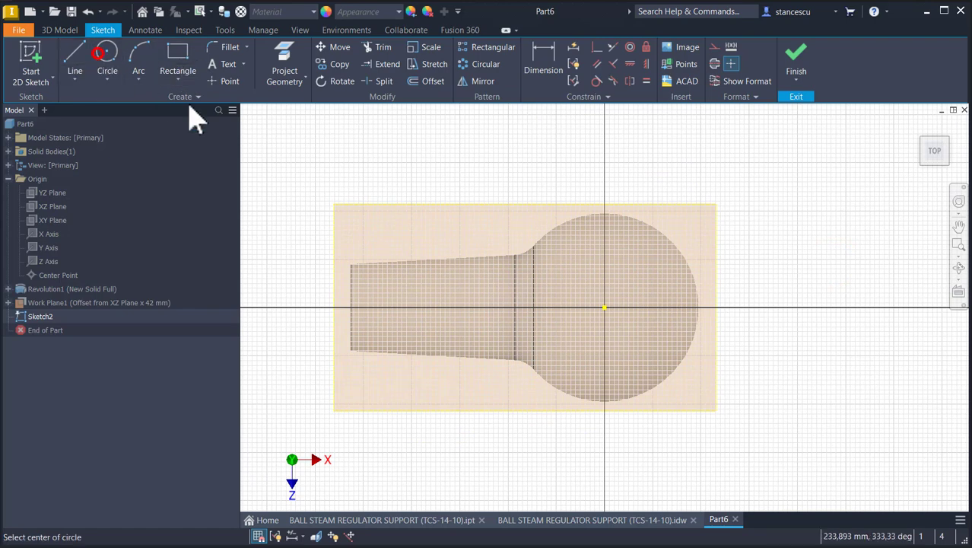
{"action": "left_click", "coordinate": [605, 308]}
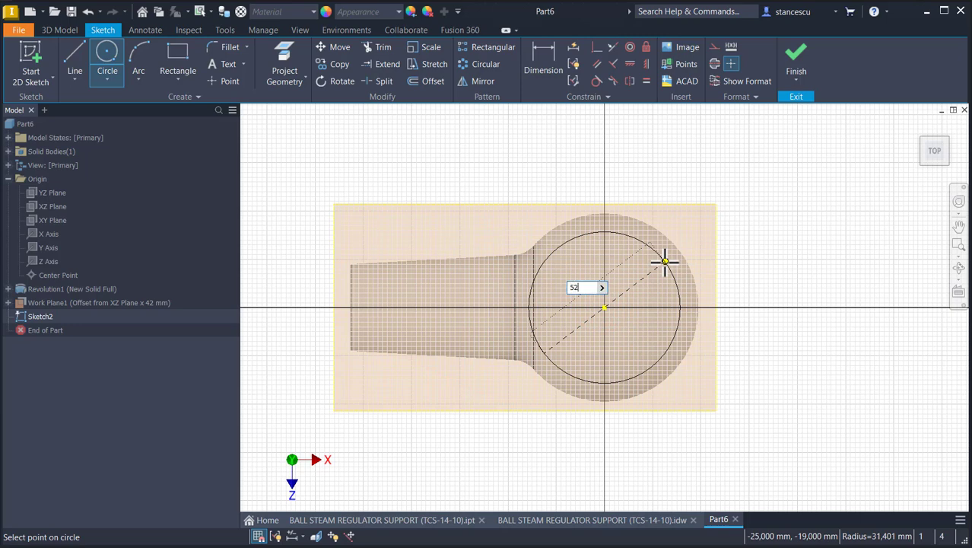
{"action": "type", "text": "52"}
{"action": "key", "text": "Return"}
{"action": "key", "text": "Escape"}
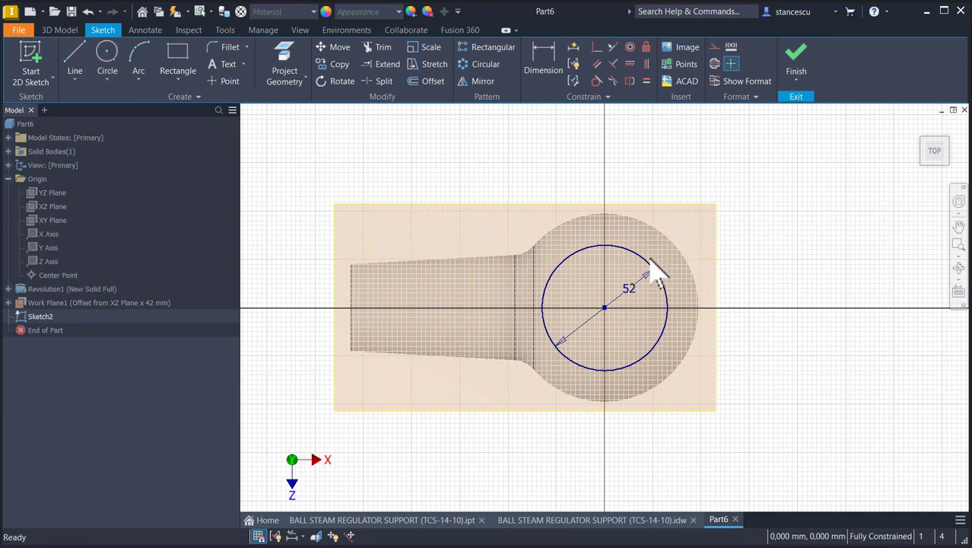
Convert the 52 mm circle to construction geometry
{"action": "left_click", "coordinate": [651, 259]}
{"action": "left_click", "coordinate": [716, 47]}
{"action": "left_click", "coordinate": [776, 161]}
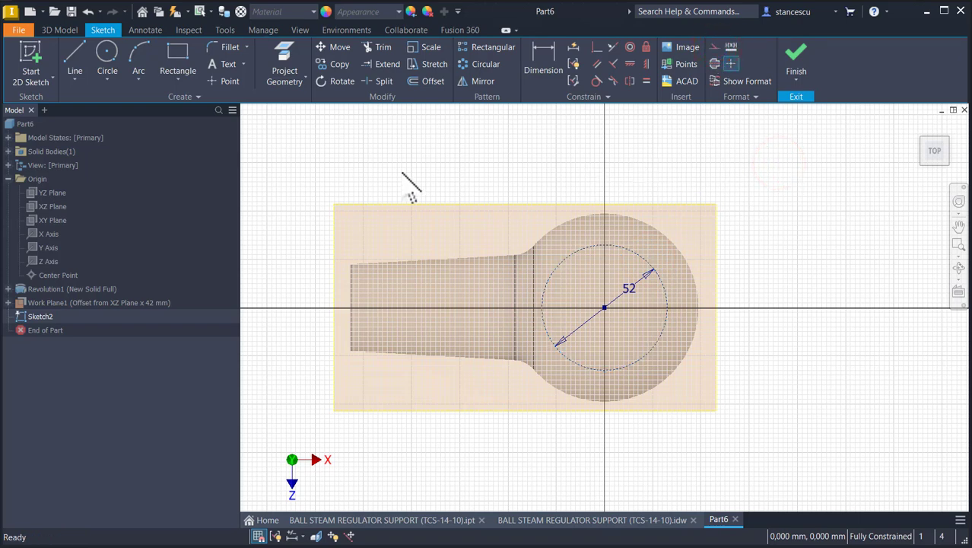
Draw a three-sided open rectangle about 18 mm wide and 10 mm high outward from the upper part of the construction circle
{"action": "left_click", "coordinate": [76, 65]}
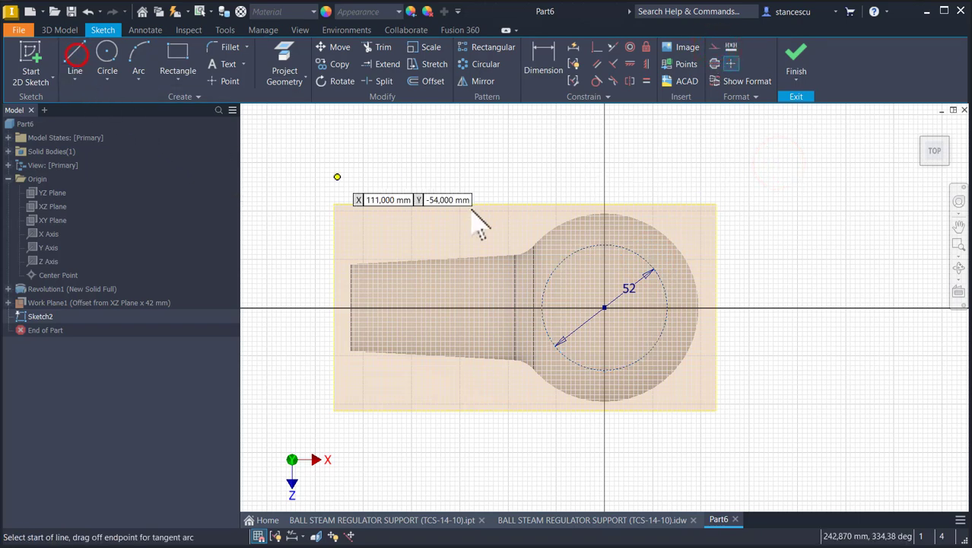
{"action": "left_click", "coordinate": [580, 245]}
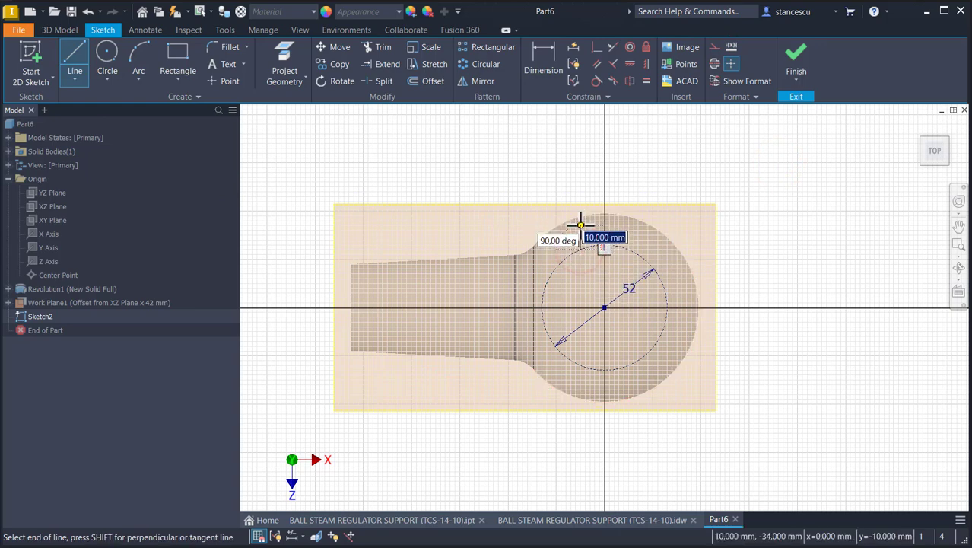
{"action": "left_click", "coordinate": [579, 226]}
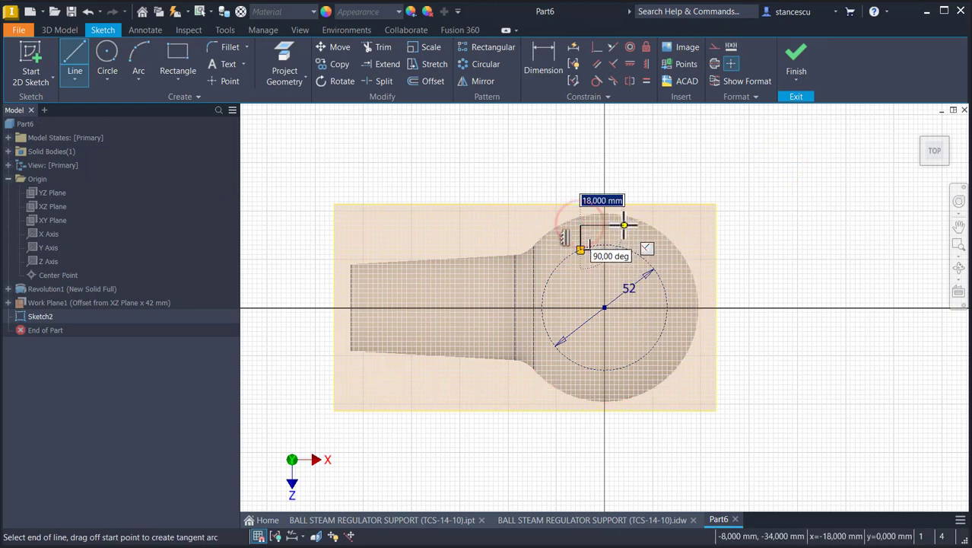
{"action": "left_click", "coordinate": [624, 224]}
{"action": "double_click", "coordinate": [624, 248]}
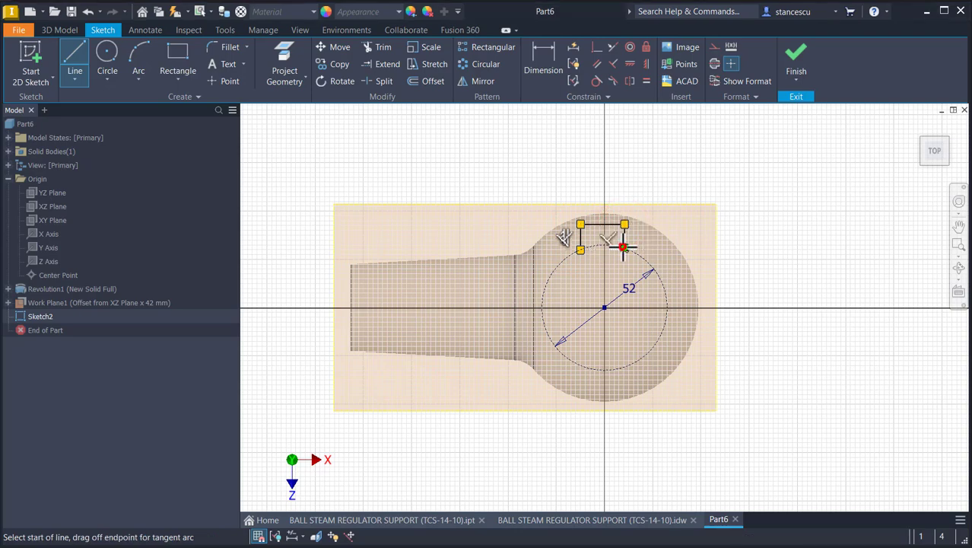
Align the midpoint of the open rectangle's outer line vertically with the origin
{"action": "scroll", "coordinate": [603, 274], "scroll_direction": "up", "scroll_amount": 4}
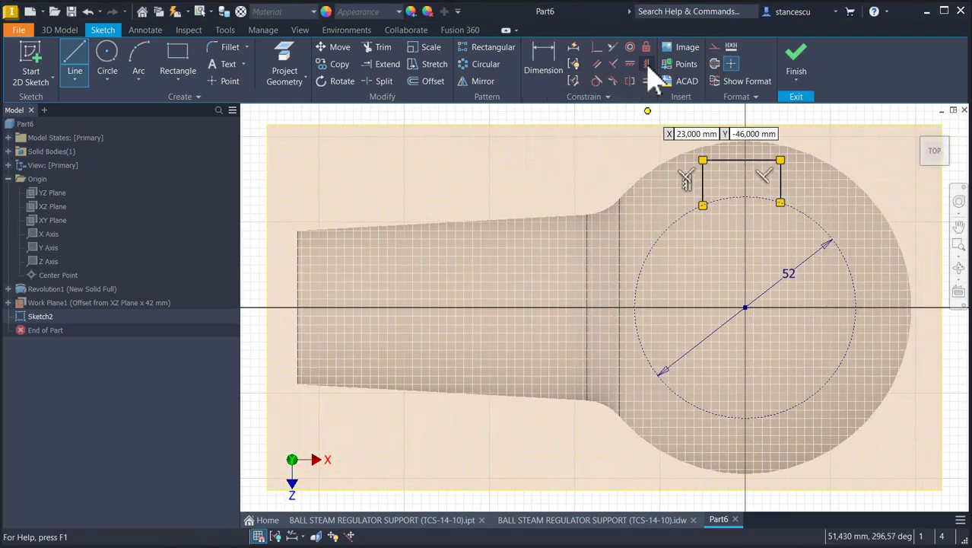
{"action": "left_click", "coordinate": [648, 64]}
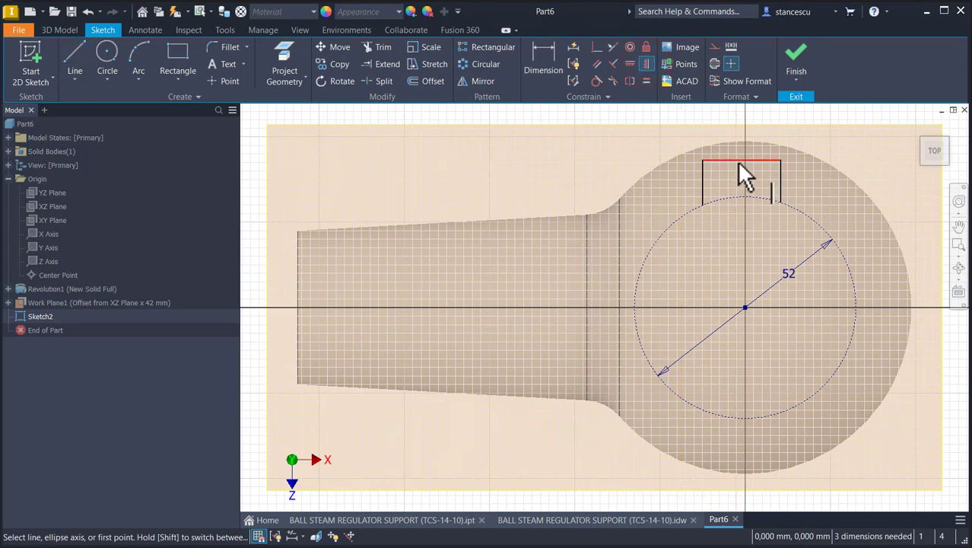
{"action": "left_click", "coordinate": [741, 161]}
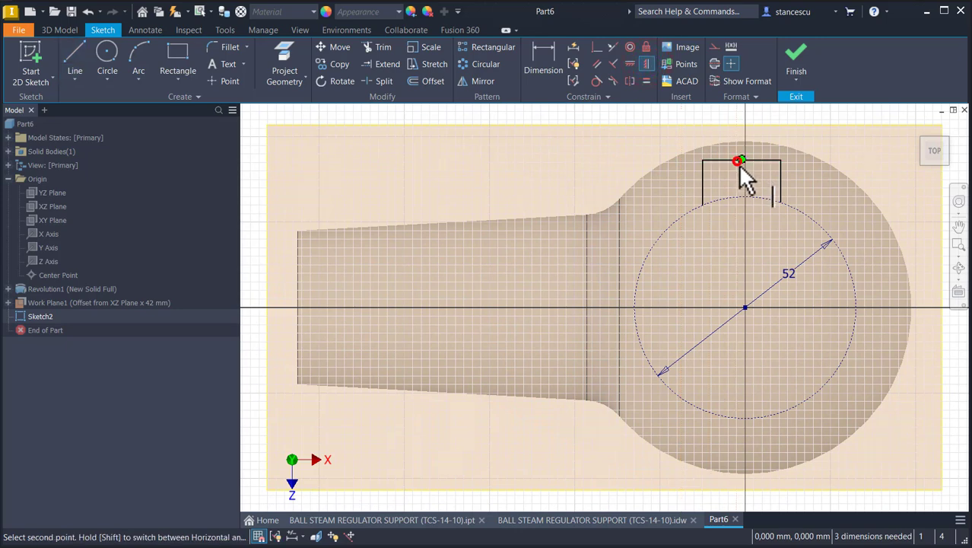
{"action": "left_click", "coordinate": [744, 308]}
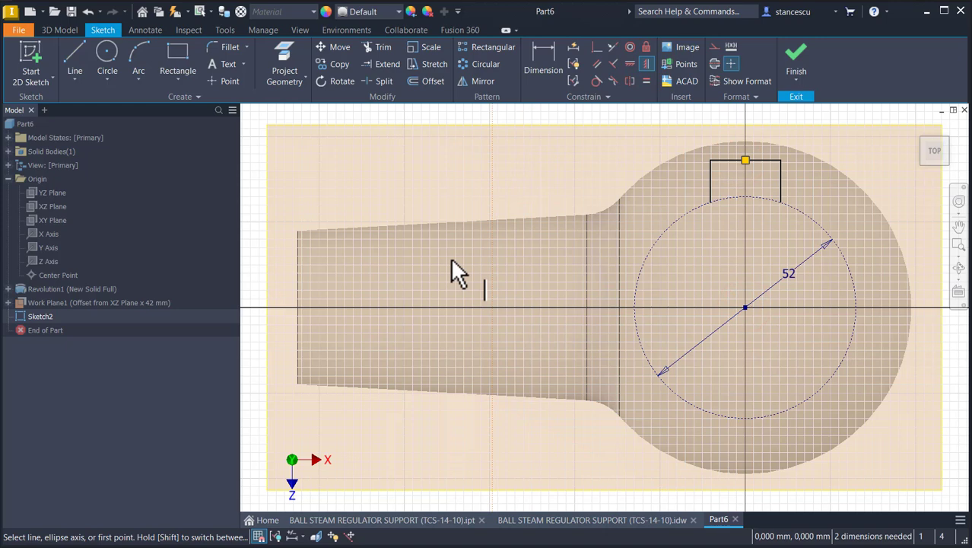
Dimension the distance between the open rectangle's two vertical sides to 18 mm
{"action": "left_click", "coordinate": [539, 51]}
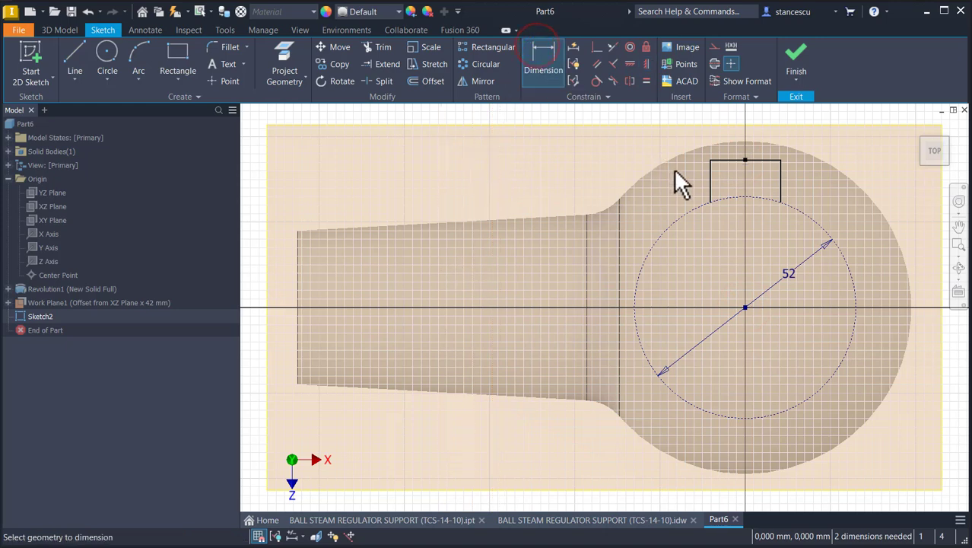
{"action": "left_click", "coordinate": [709, 172]}
{"action": "left_click", "coordinate": [780, 169]}
{"action": "left_click", "coordinate": [755, 115]}
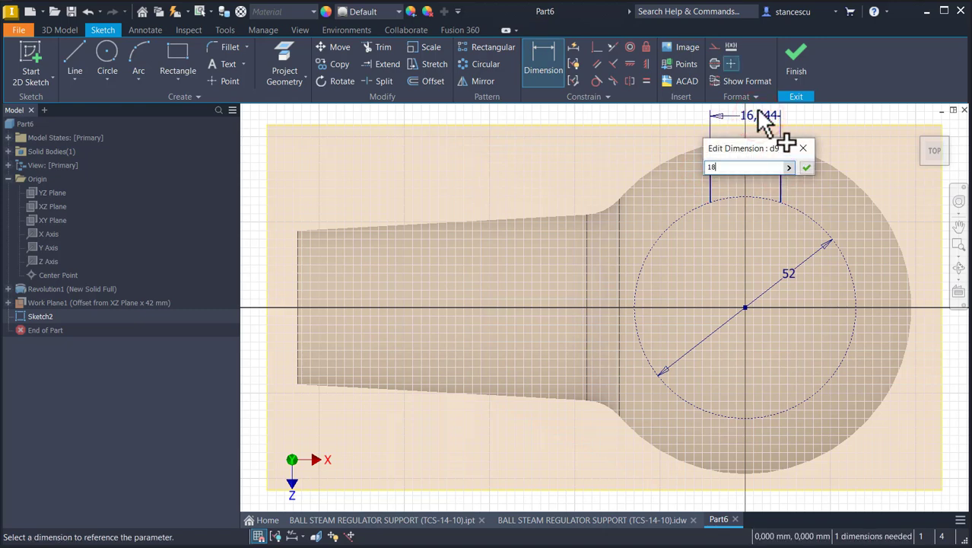
{"action": "key", "text": "Return"}
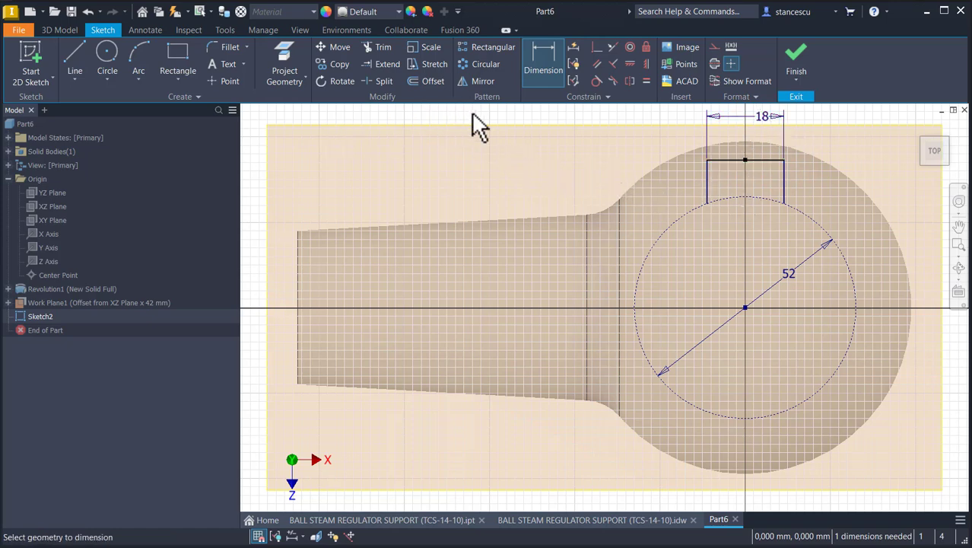
Circular-pattern the open rectangle around the origin with 4 instances over 360 degrees
{"action": "left_click", "coordinate": [482, 64]}
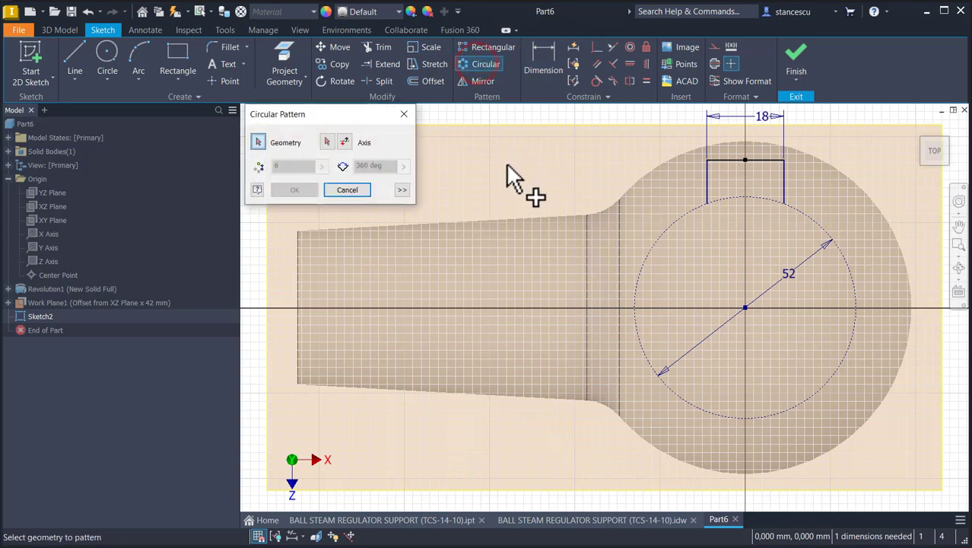
{"action": "left_click_drag", "start_coordinate": [821, 136], "coordinate": [665, 188]}
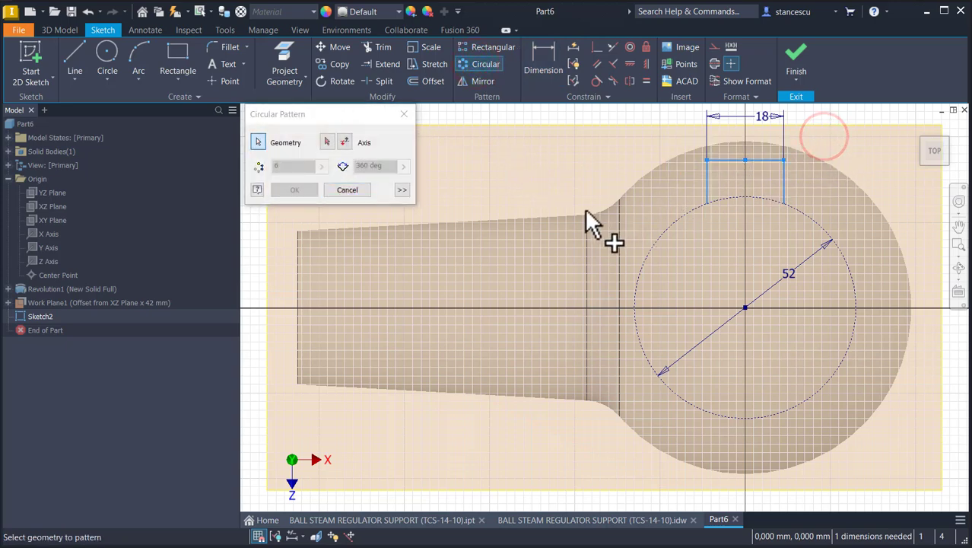
{"action": "left_click", "coordinate": [327, 142]}
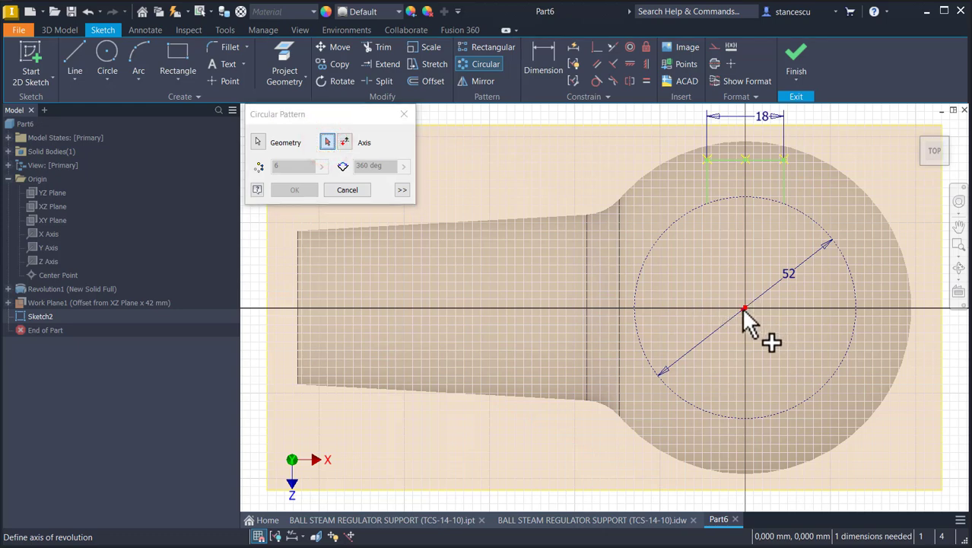
{"action": "left_click", "coordinate": [746, 308]}
{"action": "double_click", "coordinate": [298, 165]}
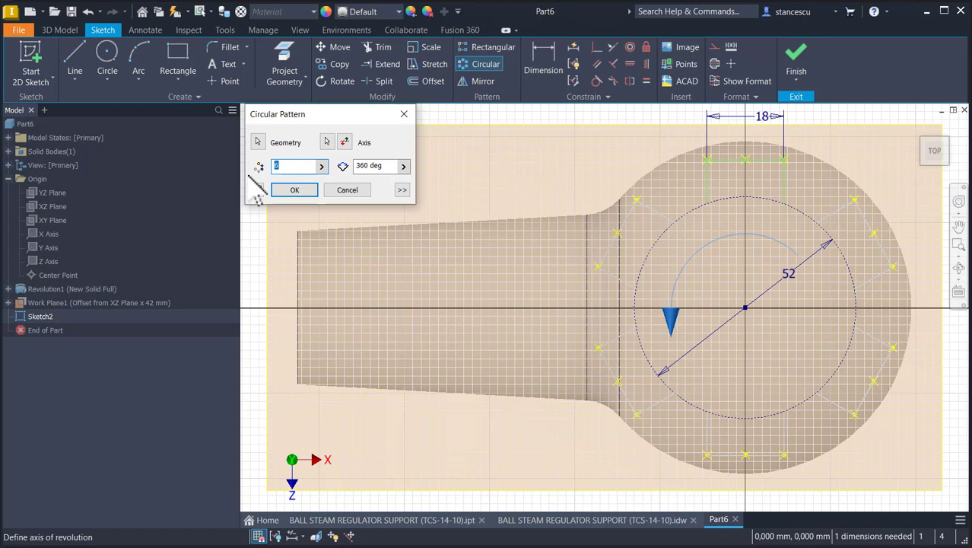
{"action": "type", "text": "4"}
{"action": "key", "text": "Return"}
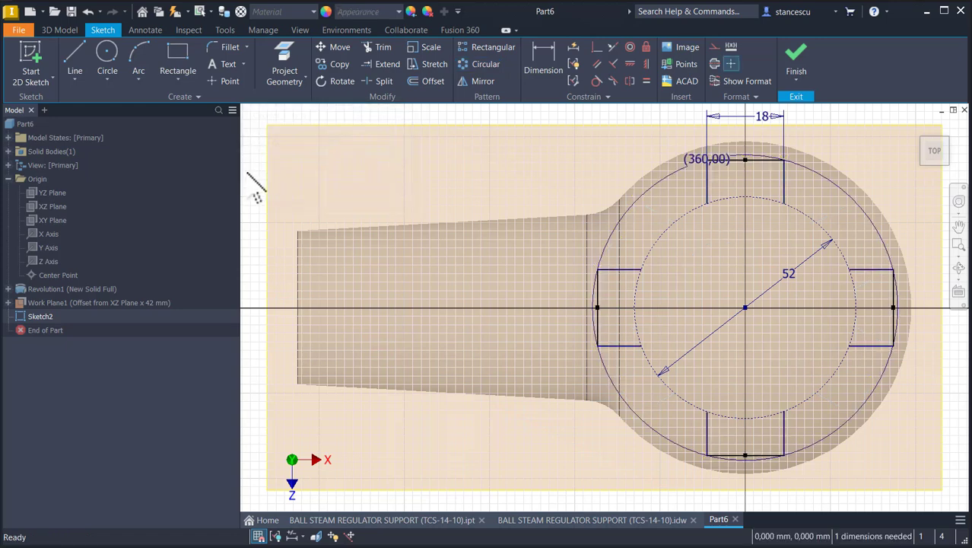
Convert the 52 mm construction circle back to regular sketch geometry and finish the sketch
{"action": "left_click", "coordinate": [690, 216]}
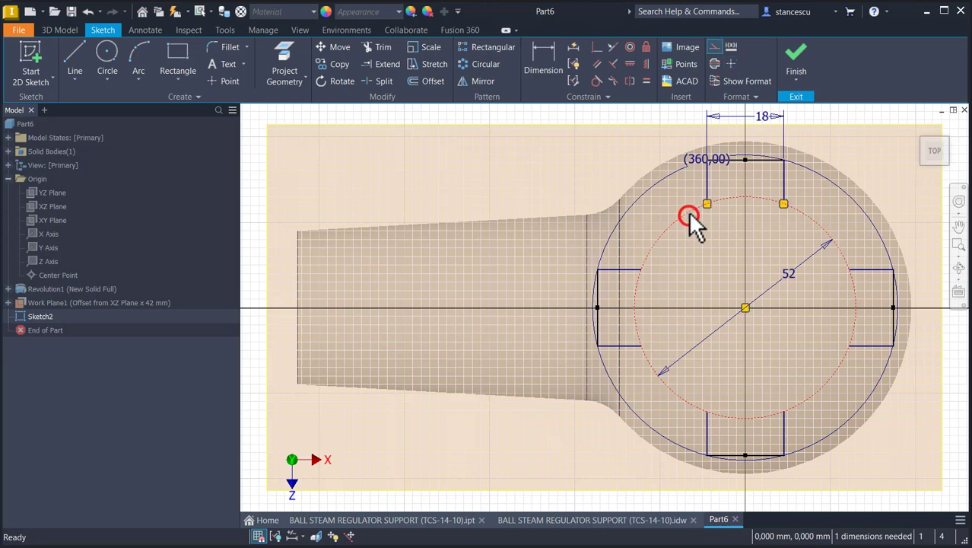
{"action": "left_click", "coordinate": [715, 47]}
{"action": "left_click", "coordinate": [522, 180]}
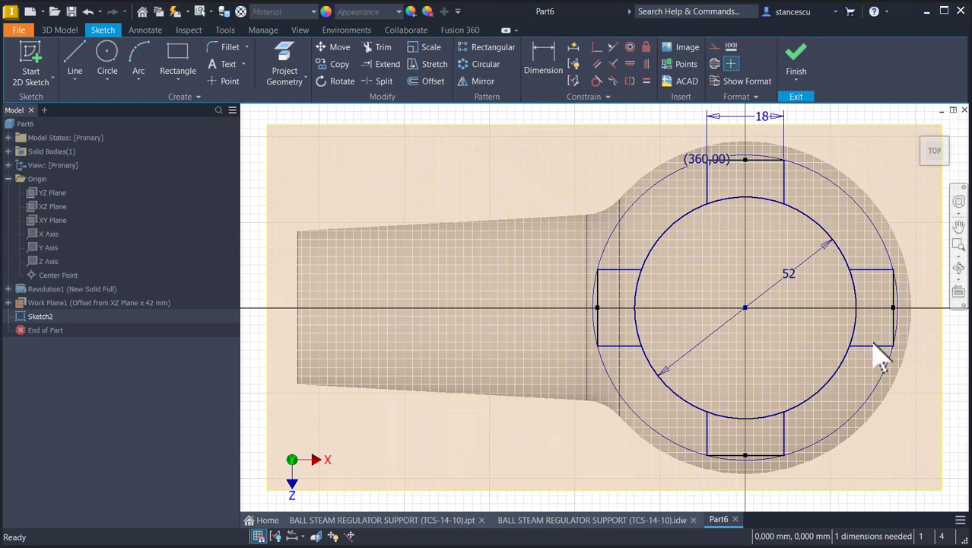
{"action": "left_click", "coordinate": [795, 65]}
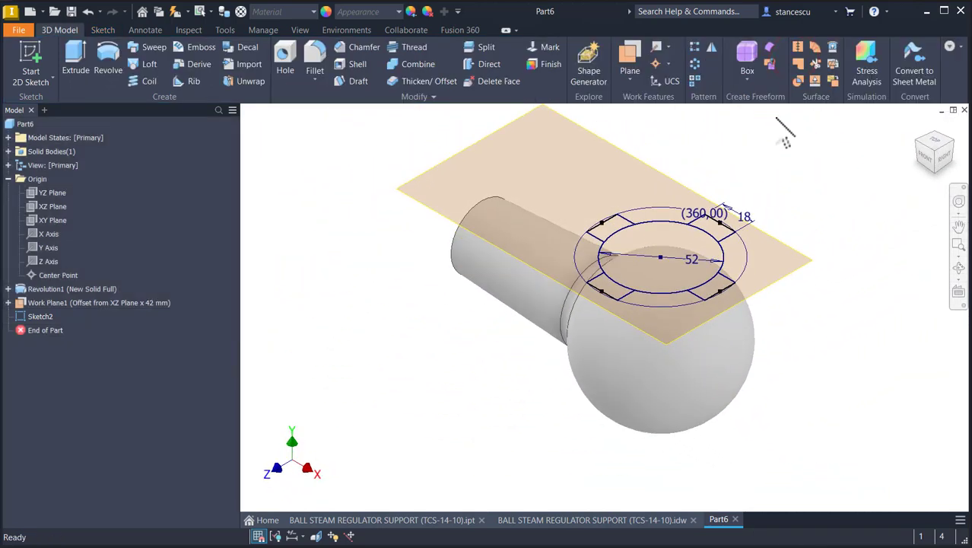
Reopen the lug sketch and dimension the distance between the outer lines of two opposite lugs to 75 mm, then finish it
{"action": "double_click", "coordinate": [21, 317]}
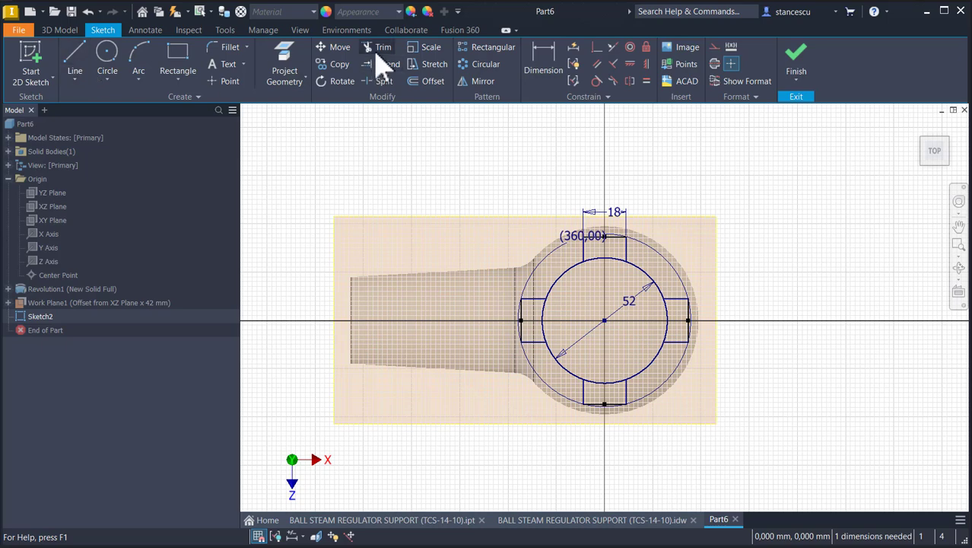
{"action": "left_click", "coordinate": [553, 62]}
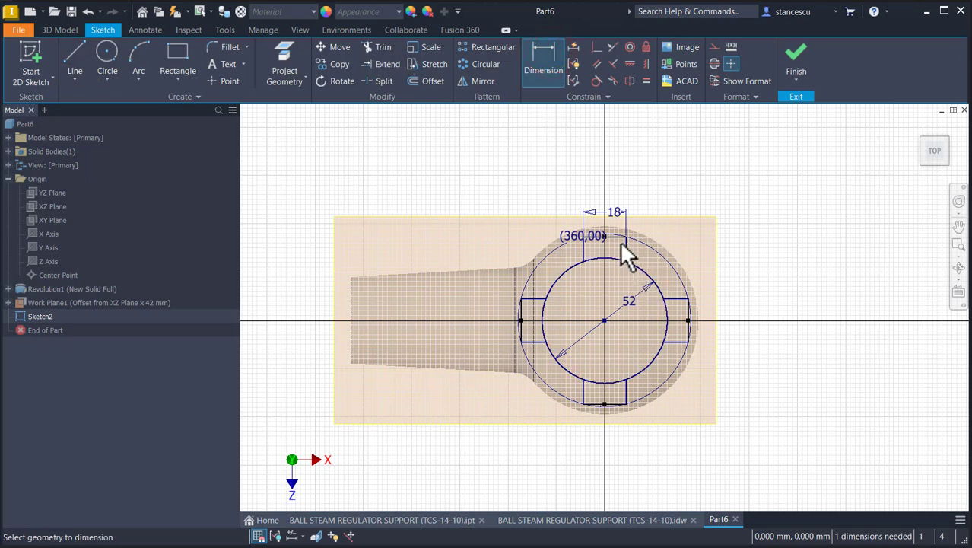
{"action": "left_click", "coordinate": [616, 237]}
{"action": "left_click", "coordinate": [617, 404]}
{"action": "left_click", "coordinate": [800, 306]}
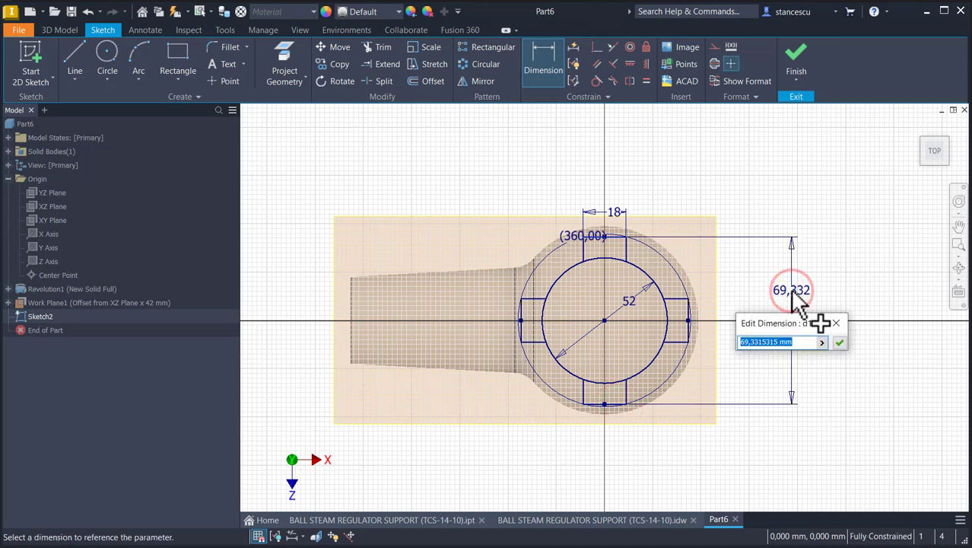
{"action": "type", "text": "75"}
{"action": "key", "text": "Return"}
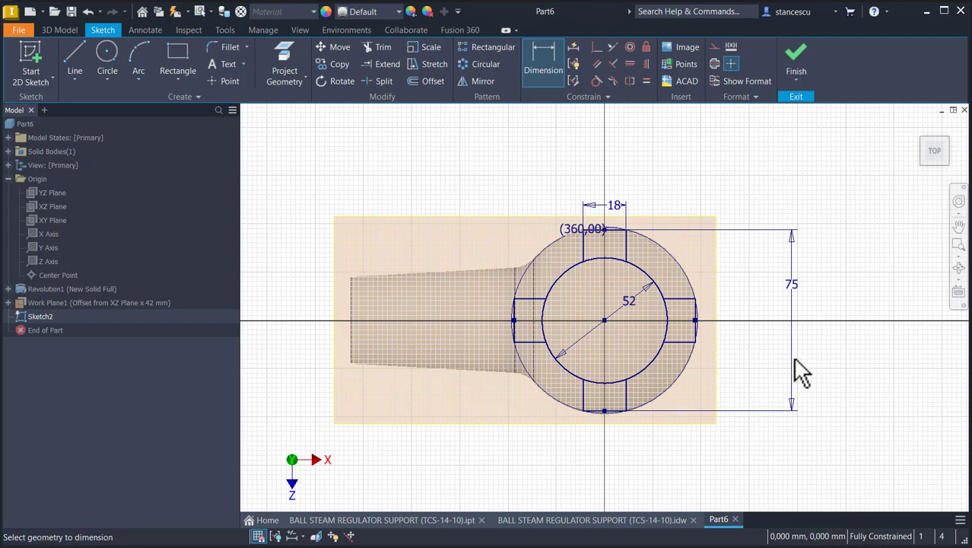
{"action": "left_click", "coordinate": [794, 75]}
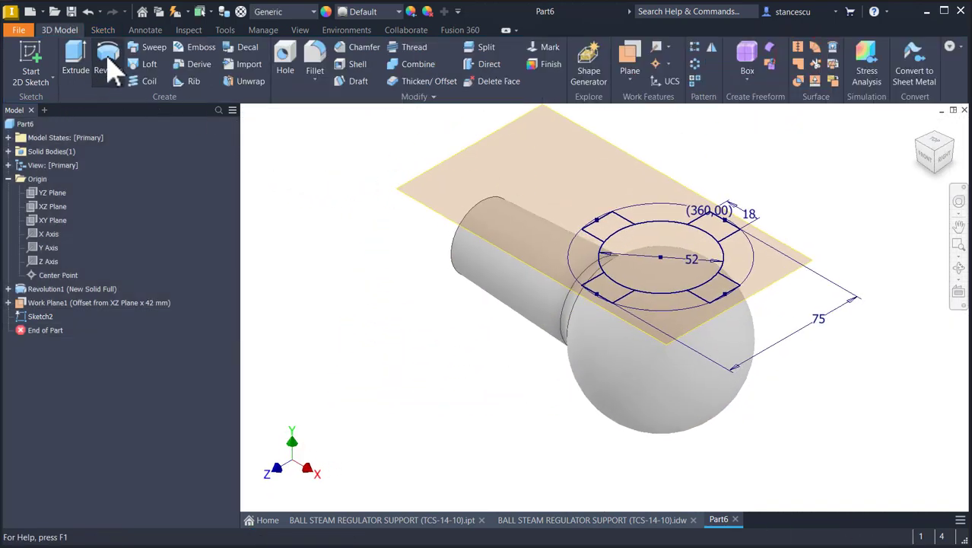
Extrude the circle and four lug profiles 15 mm down into the ball as a join, and hide the offset work plane
{"action": "left_click", "coordinate": [76, 61]}
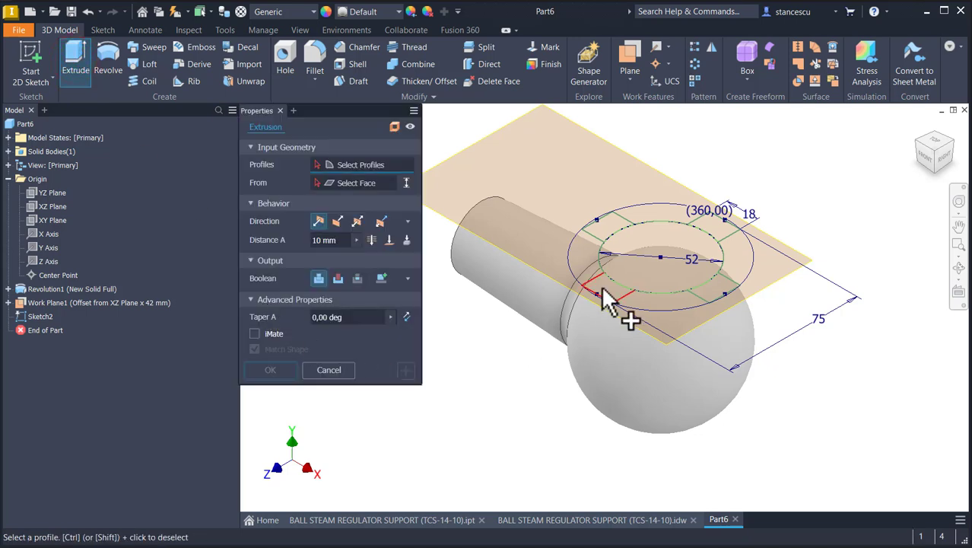
{"action": "left_click", "coordinate": [601, 288]}
{"action": "left_click", "coordinate": [639, 247]}
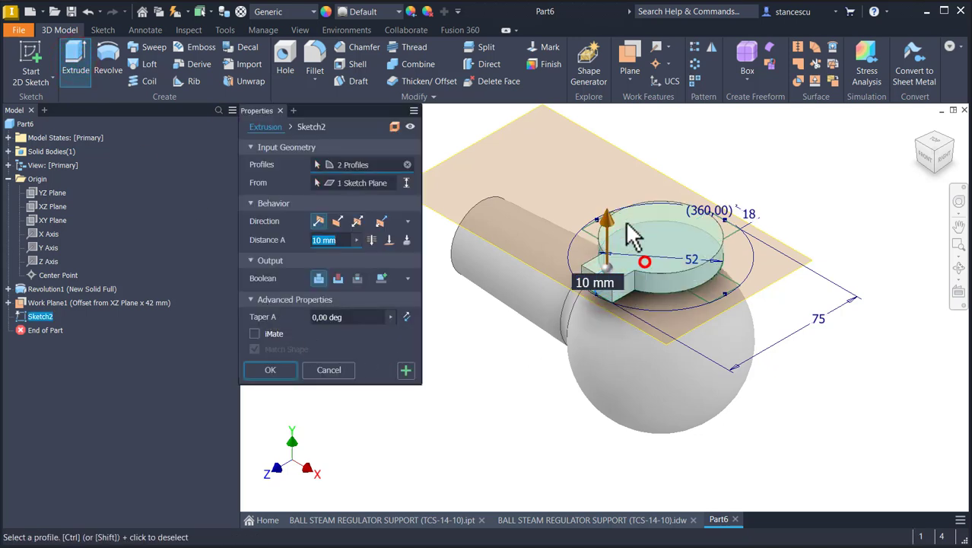
{"action": "left_click", "coordinate": [614, 214]}
{"action": "left_click", "coordinate": [735, 228]}
{"action": "left_click", "coordinate": [721, 283]}
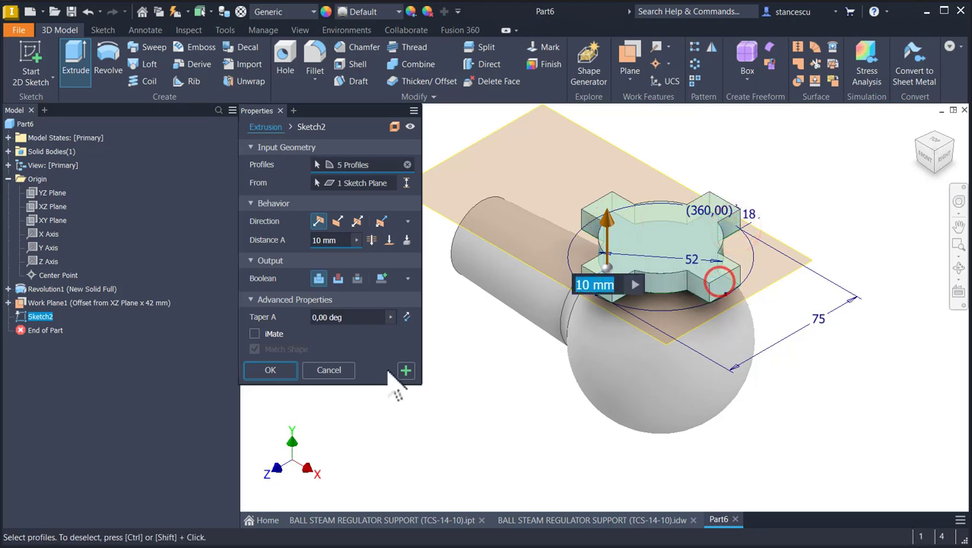
{"action": "left_click", "coordinate": [339, 222]}
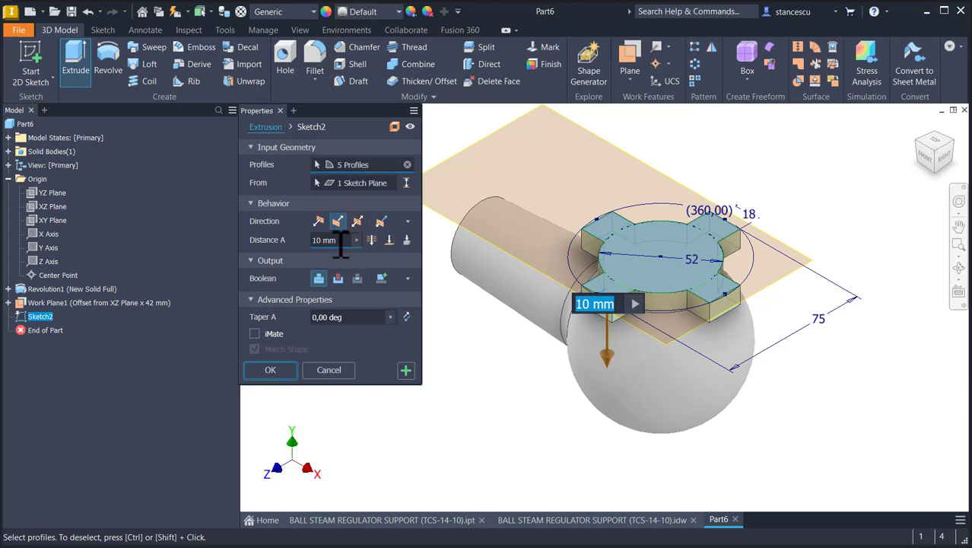
{"action": "left_click", "coordinate": [338, 241]}
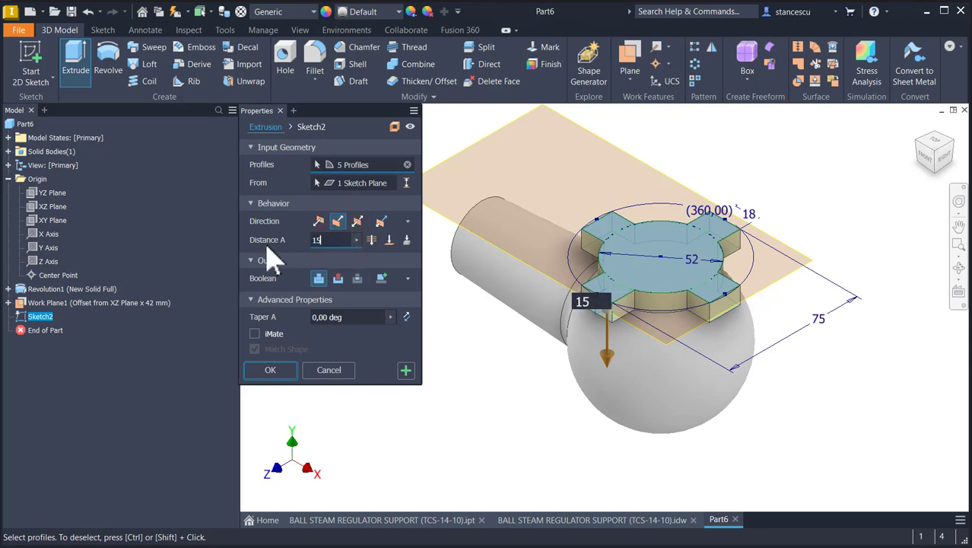
{"action": "key", "text": "Return"}
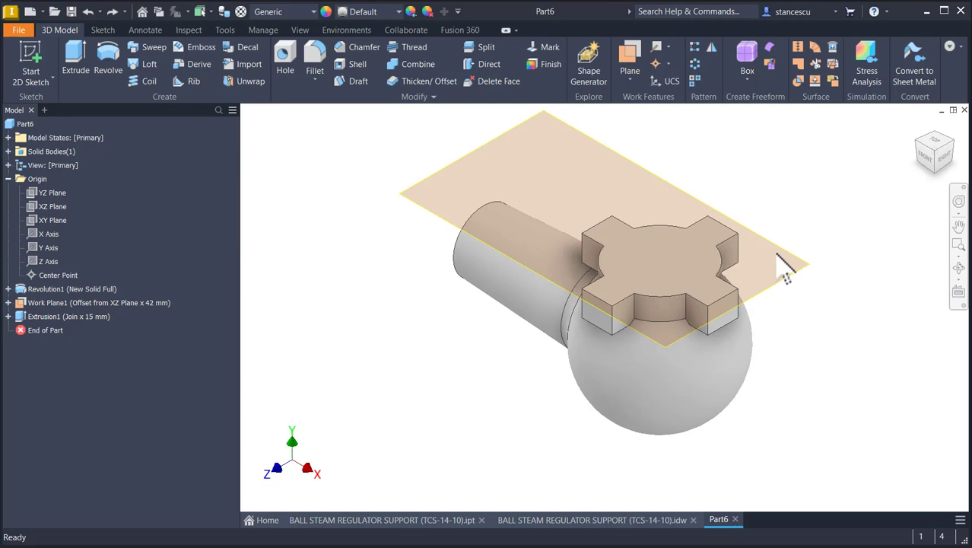
{"action": "right_click", "coordinate": [785, 263]}
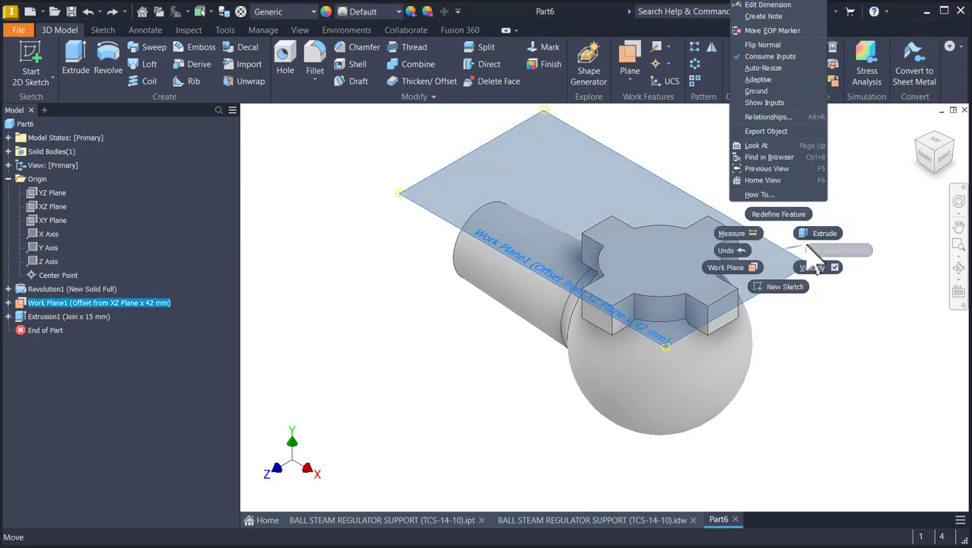
{"action": "left_click", "coordinate": [805, 267]}
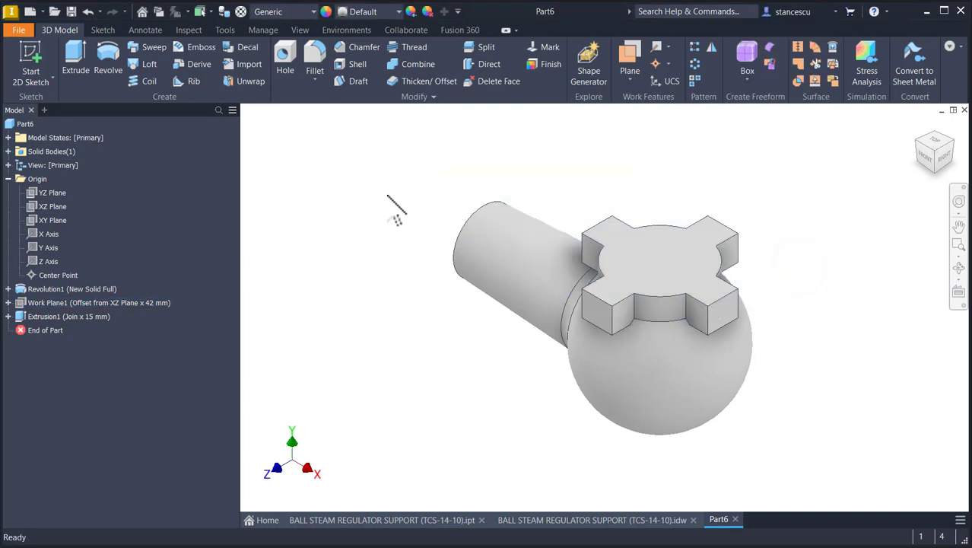
Create a sketch on a lug's underside and project the underside outlines of the neighbouring lugs that overhang the body
{"action": "middle_click_drag", "start_coordinate": [385, 228], "coordinate": [777, 230], "text": "shift"}
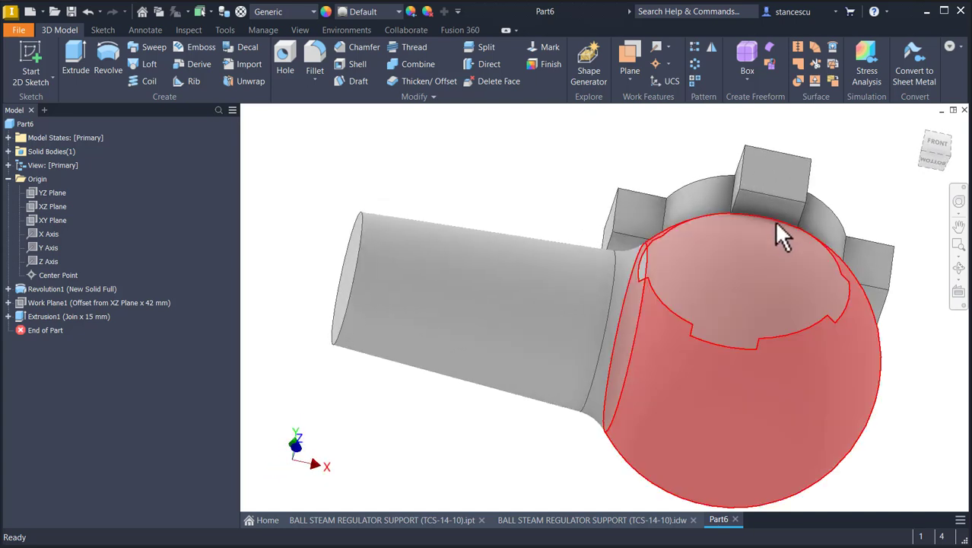
{"action": "left_click", "coordinate": [776, 207]}
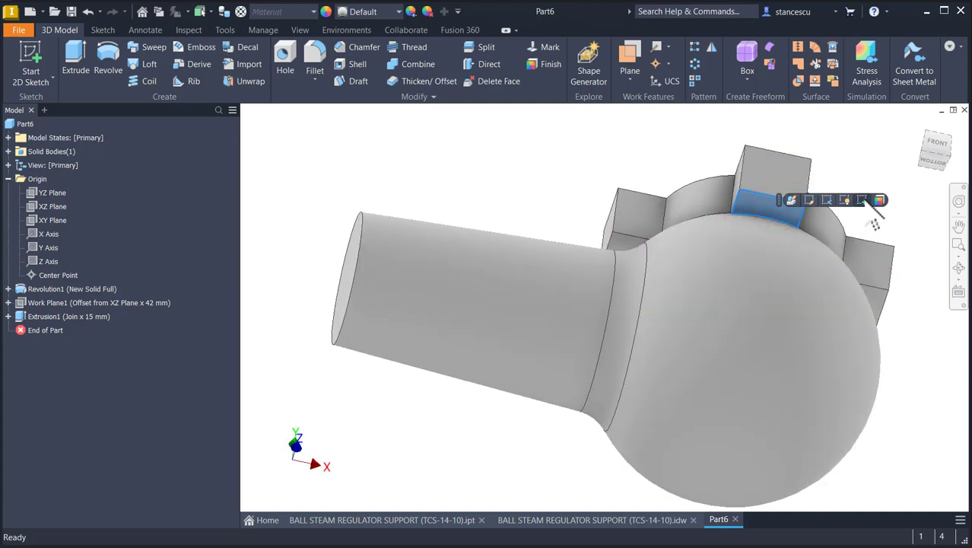
{"action": "left_click", "coordinate": [862, 200]}
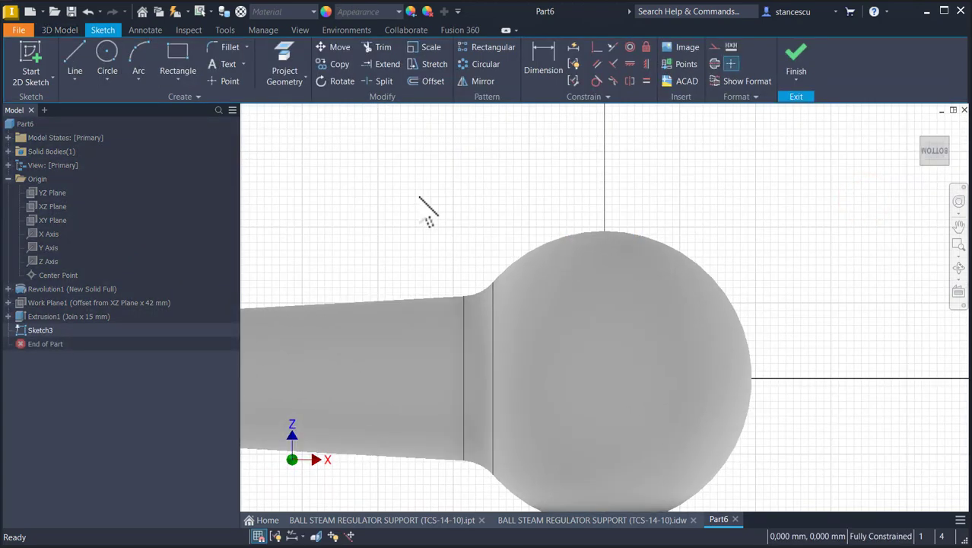
{"action": "key", "text": "F6"}
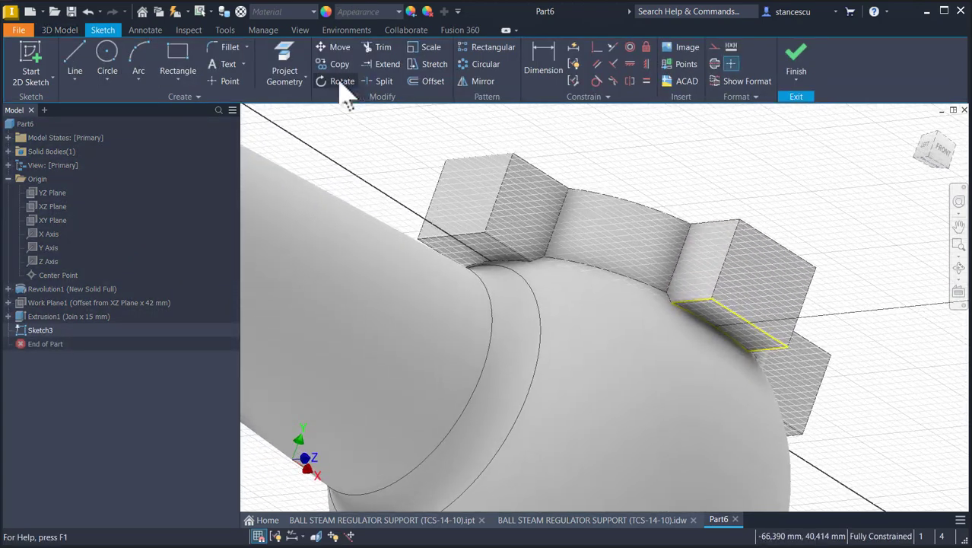
{"action": "left_click", "coordinate": [284, 59]}
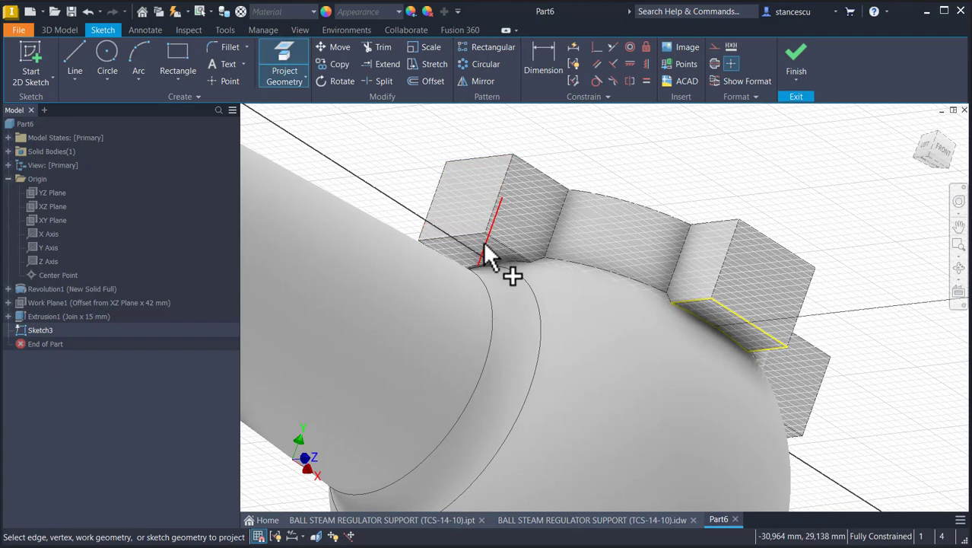
{"action": "mouse_move", "coordinate": [469, 239]}
{"action": "middle_mouse_down", "text": "shift"}
{"action": "mouse_move", "coordinate": [481, 234]}
{"action": "mouse_move", "coordinate": [463, 267]}
{"action": "mouse_move", "coordinate": [368, 285]}
{"action": "mouse_move", "coordinate": [727, 296]}
{"action": "mouse_move", "coordinate": [796, 326]}
{"action": "mouse_move", "coordinate": [841, 375]}
{"action": "mouse_move", "coordinate": [815, 369]}
{"action": "mouse_move", "coordinate": [842, 288]}
{"action": "mouse_move", "coordinate": [746, 229]}
{"action": "mouse_move", "coordinate": [608, 207]}
{"action": "middle_mouse_up", "text": "shift"}
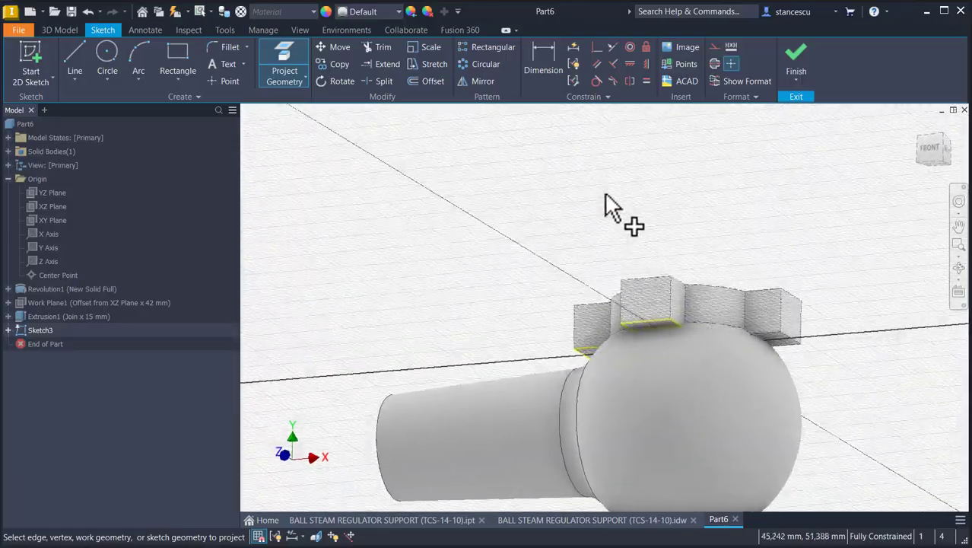
{"action": "left_click", "coordinate": [796, 57]}
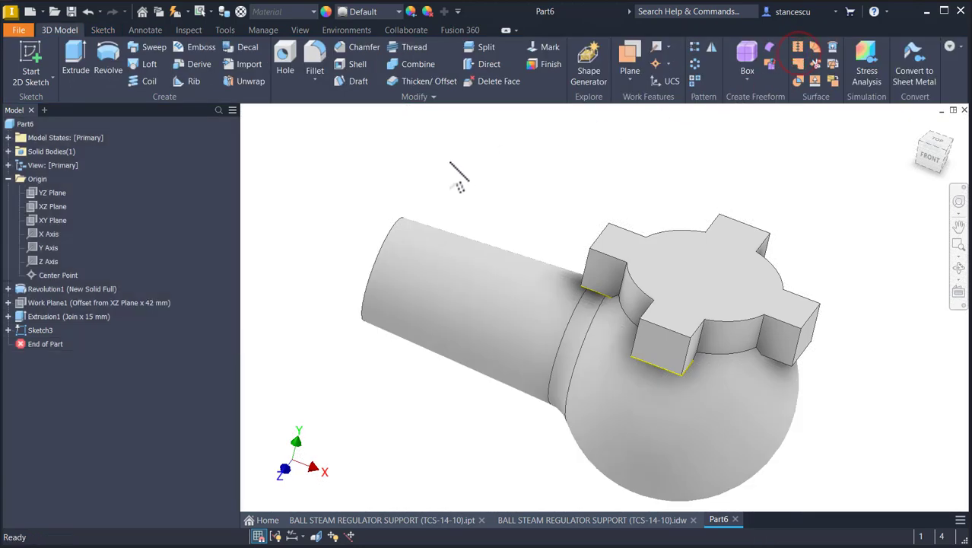
Extrude the three projected lug underside profiles downward with the To Next extent, joining them to the body
{"action": "left_click", "coordinate": [76, 59]}
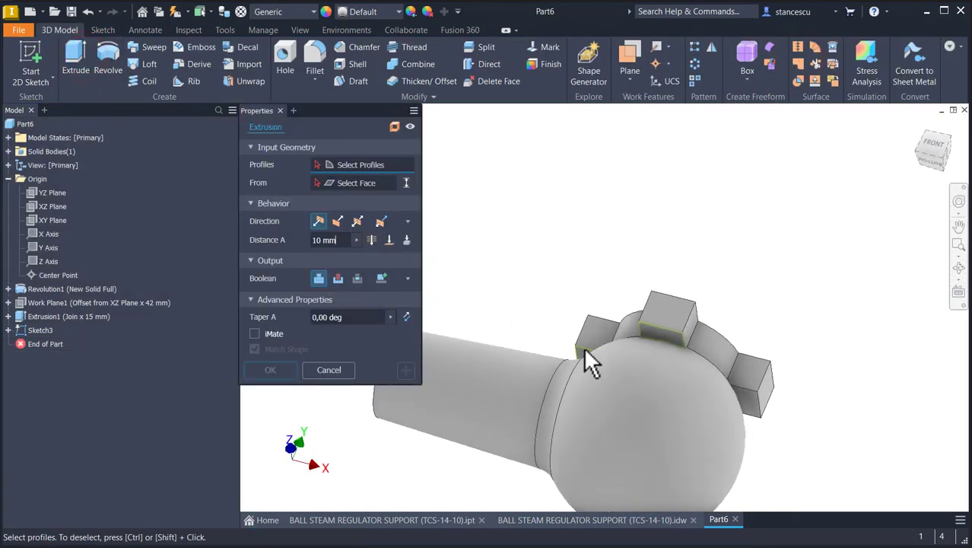
{"action": "left_click", "coordinate": [701, 357]}
{"action": "middle_click_drag", "start_coordinate": [673, 325], "coordinate": [519, 346], "text": "shift"}
{"action": "left_click", "coordinate": [556, 333]}
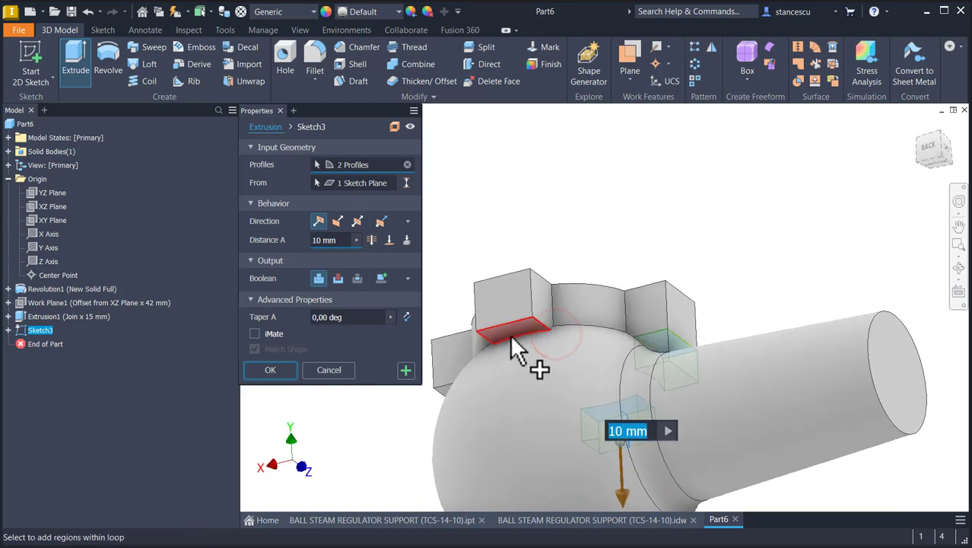
{"action": "left_click", "coordinate": [511, 334]}
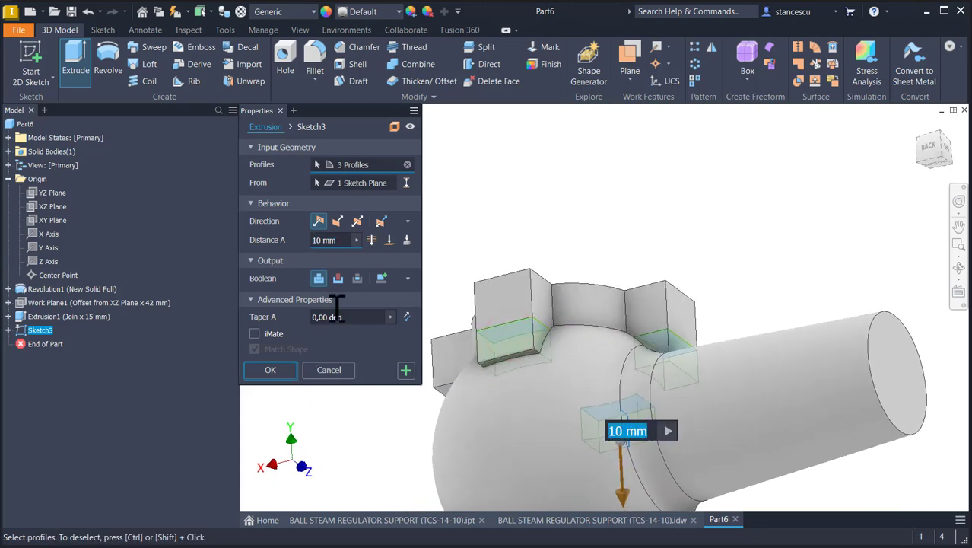
{"action": "left_click", "coordinate": [406, 240]}
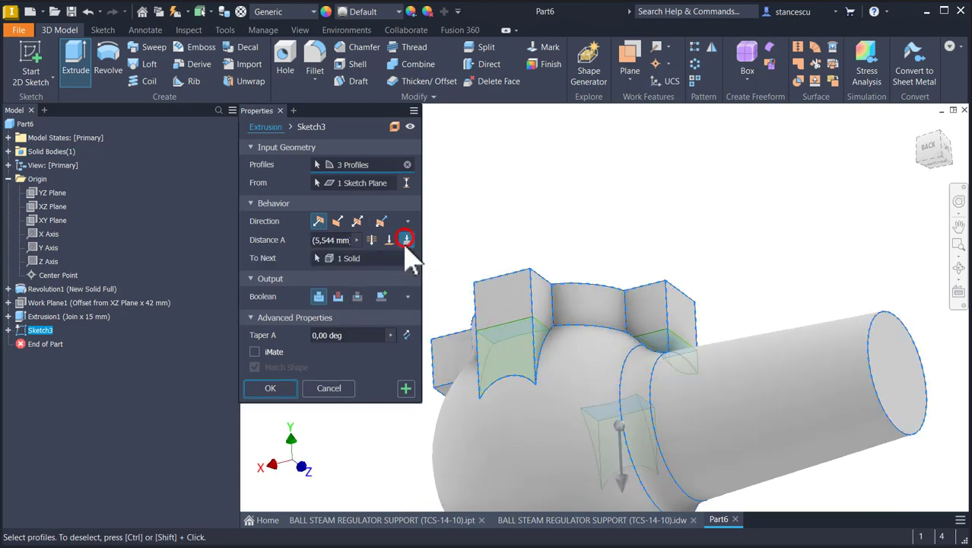
{"action": "left_click", "coordinate": [268, 388]}
{"action": "key", "text": "F6"}
Switch to the 2D drawing and the finished reference part to examine the round collar between the upper lugs
{"action": "key", "text": "ctrl+Tab"}
{"action": "left_click", "coordinate": [459, 355]}
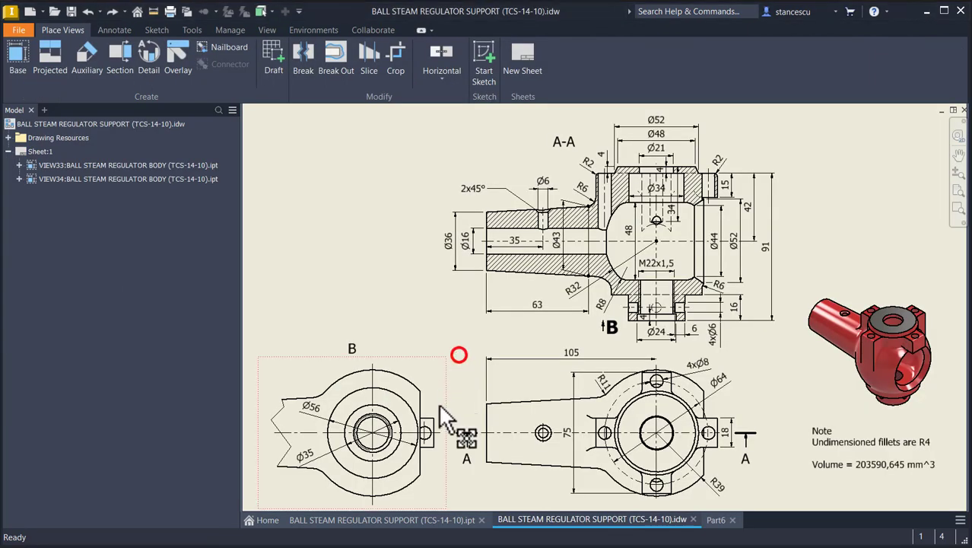
{"action": "left_click", "coordinate": [382, 521]}
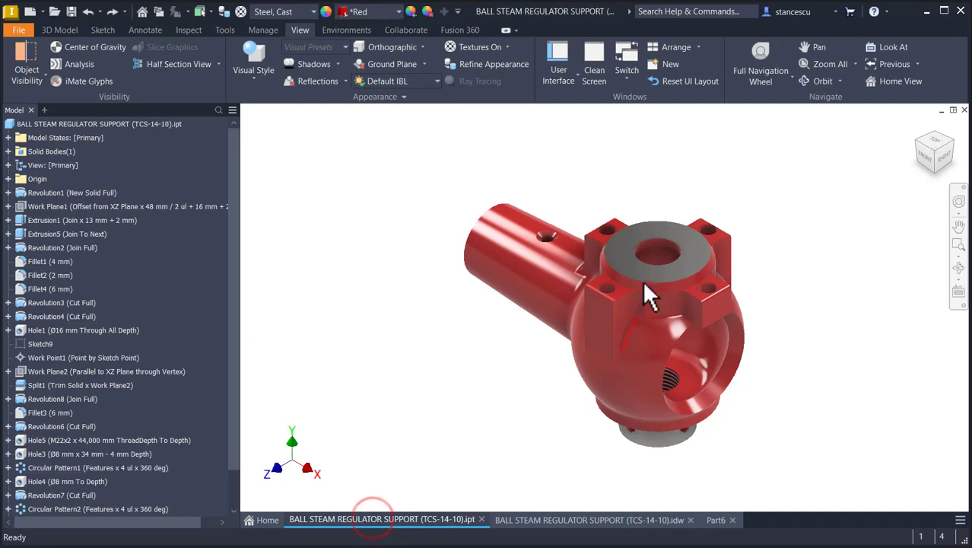
{"action": "scroll", "coordinate": [677, 277], "scroll_direction": "up", "scroll_amount": 5}
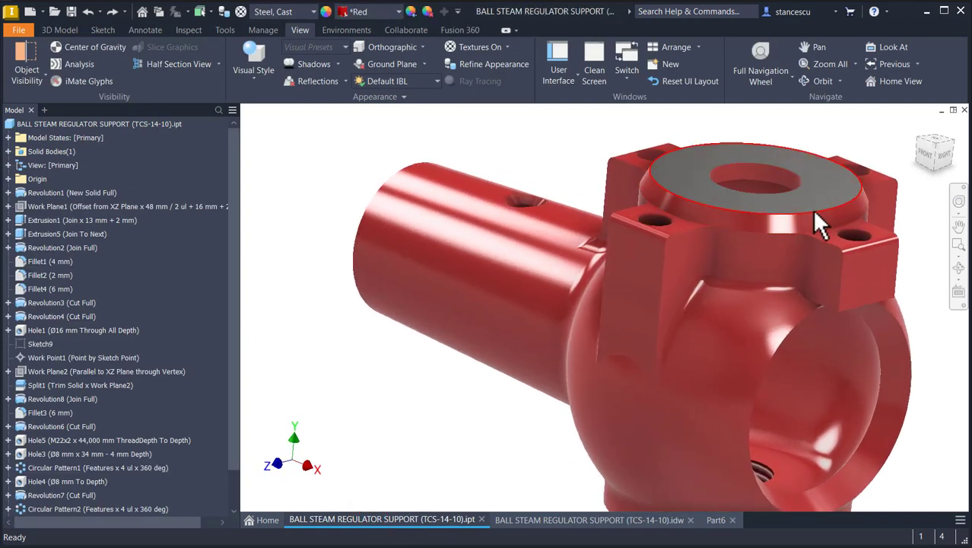
Check the collar dimensions in the 2D drawing, and start a sketch on Part6's XY Plane with the graphics sliced
{"action": "scroll", "coordinate": [811, 207], "scroll_direction": "down", "scroll_amount": 5}
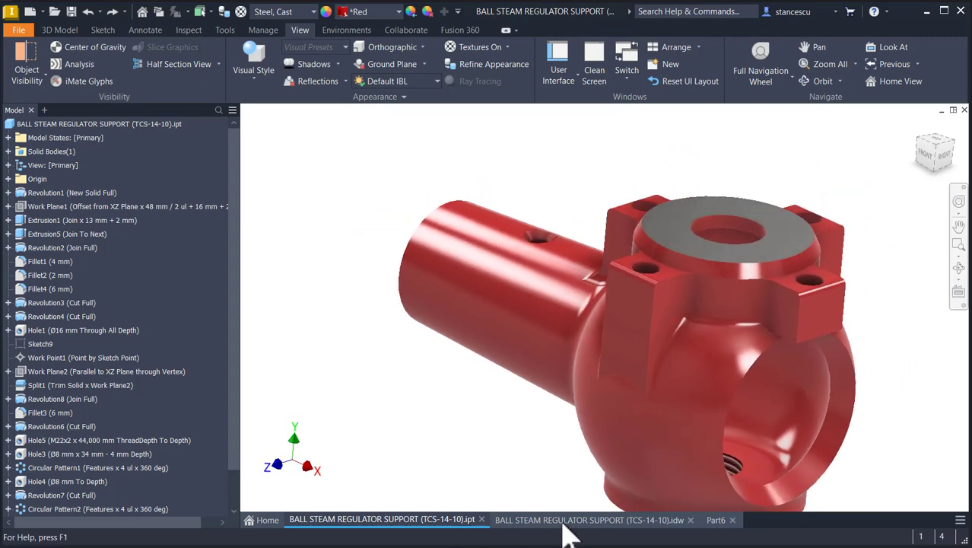
{"action": "left_click", "coordinate": [563, 520]}
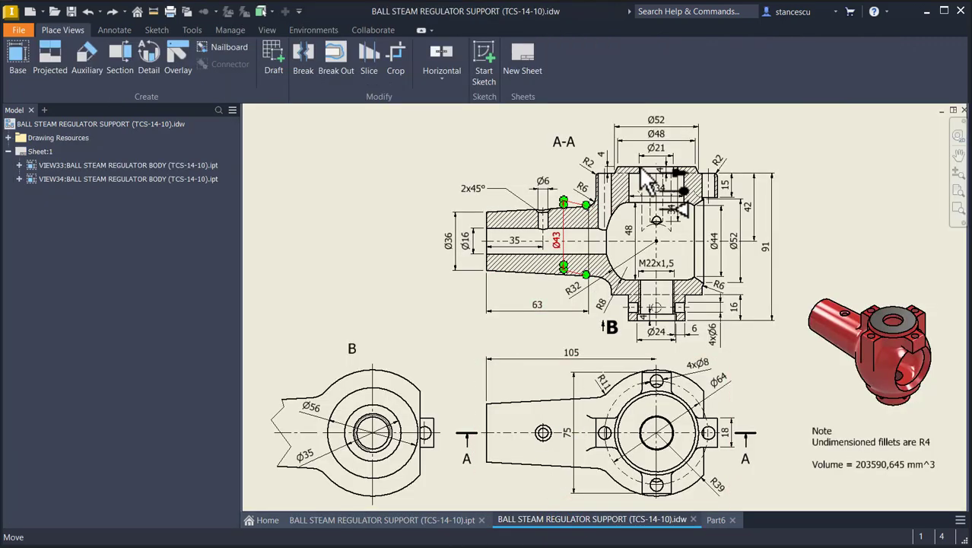
{"action": "scroll", "coordinate": [681, 148], "scroll_direction": "up", "scroll_amount": 3}
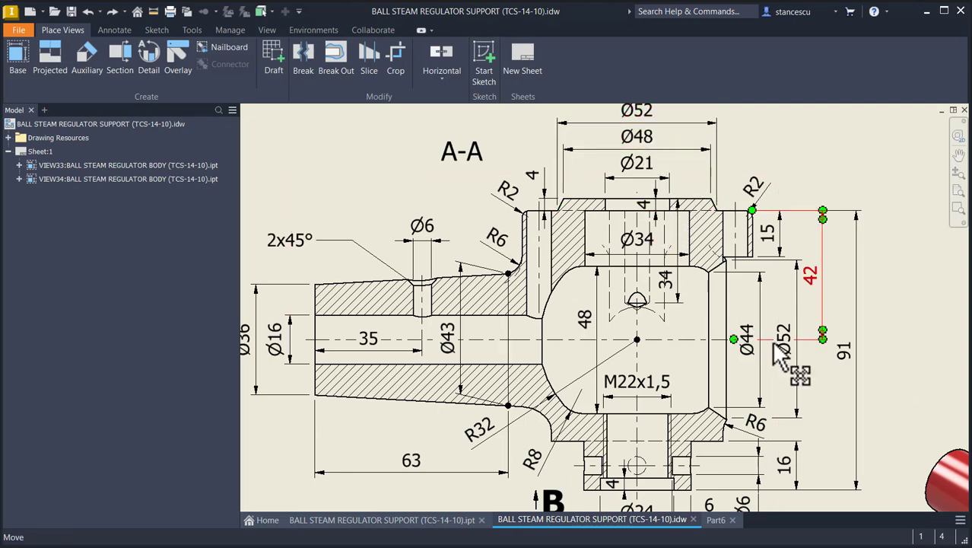
{"action": "scroll", "coordinate": [685, 152], "scroll_direction": "down", "scroll_amount": 3}
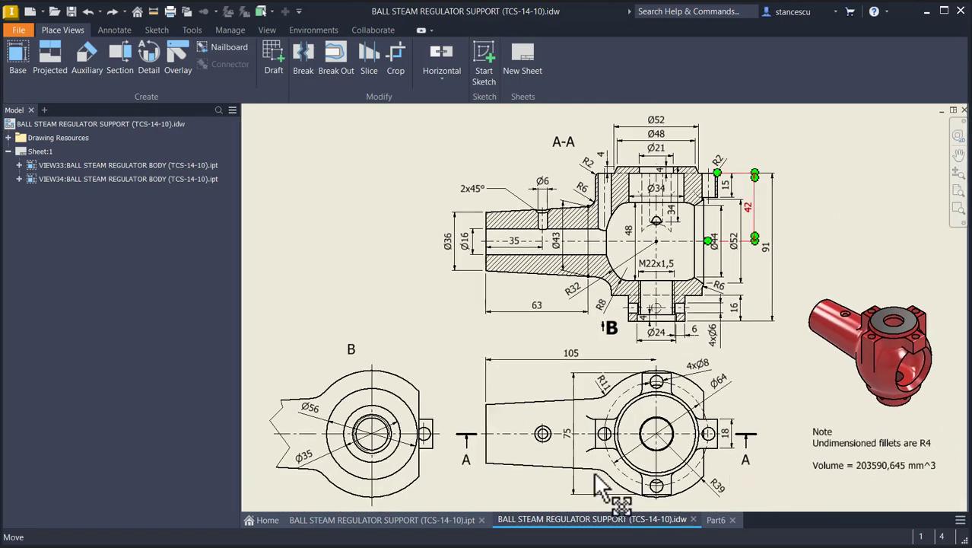
{"action": "left_click", "coordinate": [717, 519]}
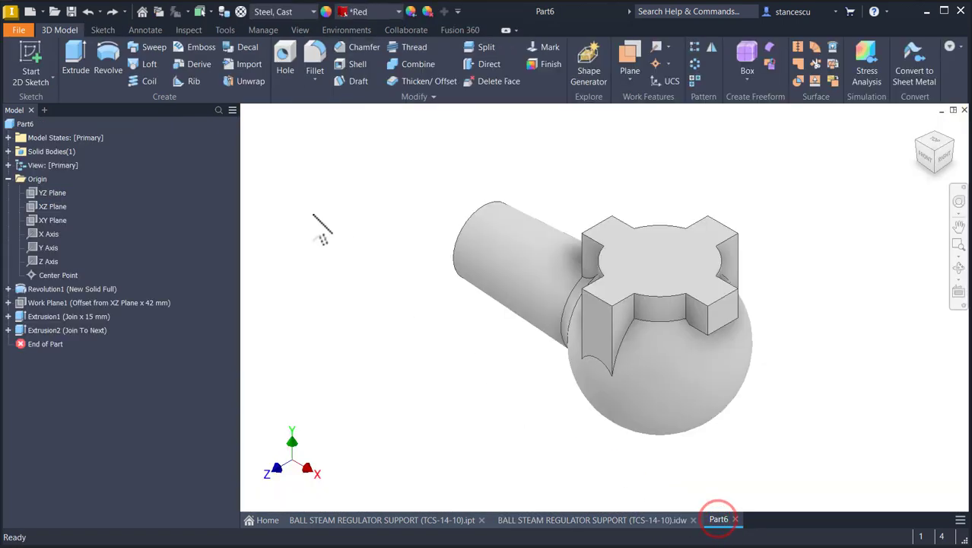
{"action": "left_click", "coordinate": [43, 222]}
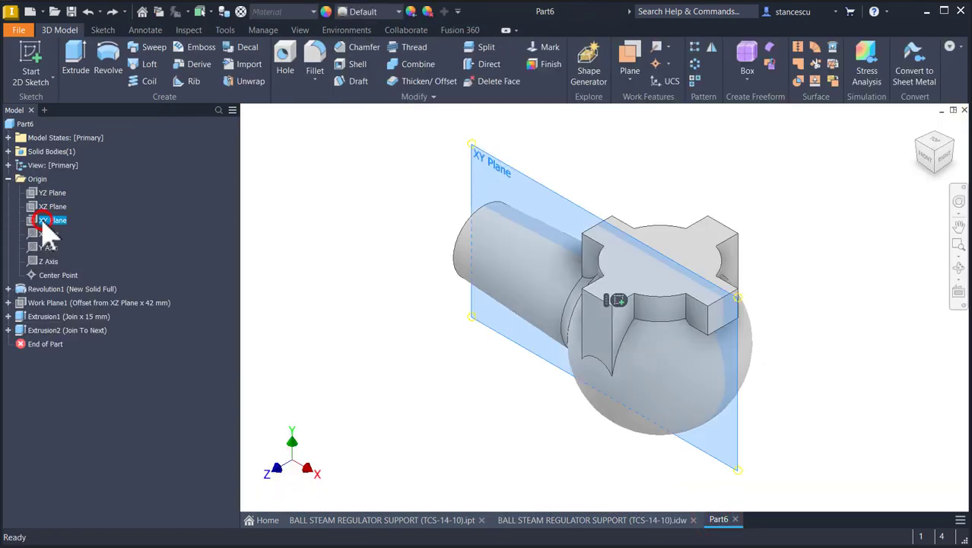
{"action": "left_click", "coordinate": [615, 298]}
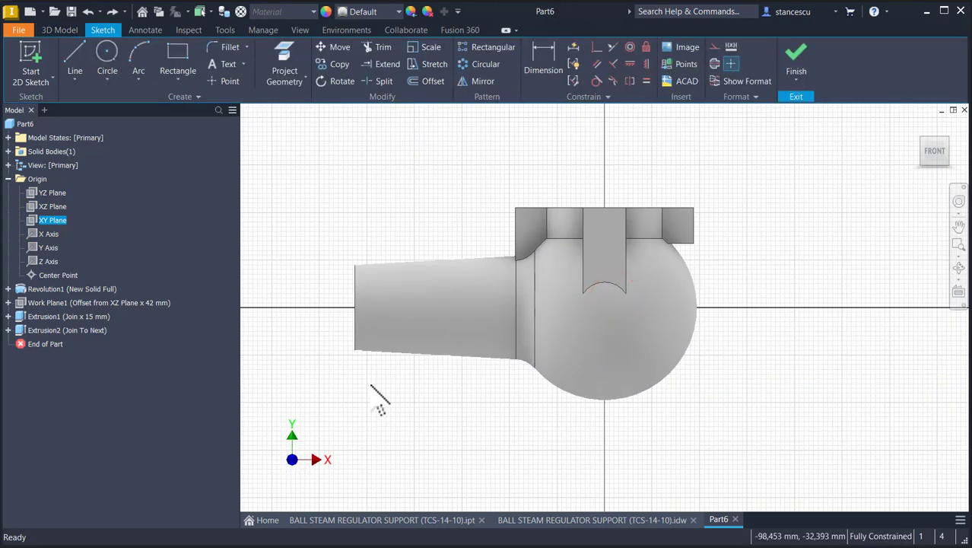
{"action": "key", "text": "F7"}
{"action": "scroll", "coordinate": [532, 343], "scroll_direction": "up", "scroll_amount": 4}
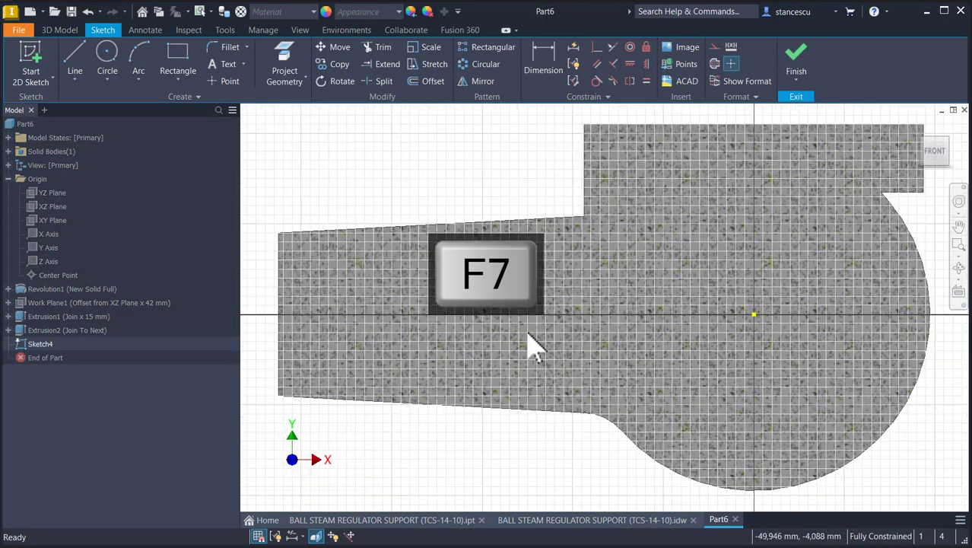
Sketch an axis line up from the origin and a closed half-collar profile above the lugs, about 5 mm high, 23 mm wide on top and 26 mm below
{"action": "left_click", "coordinate": [74, 57]}
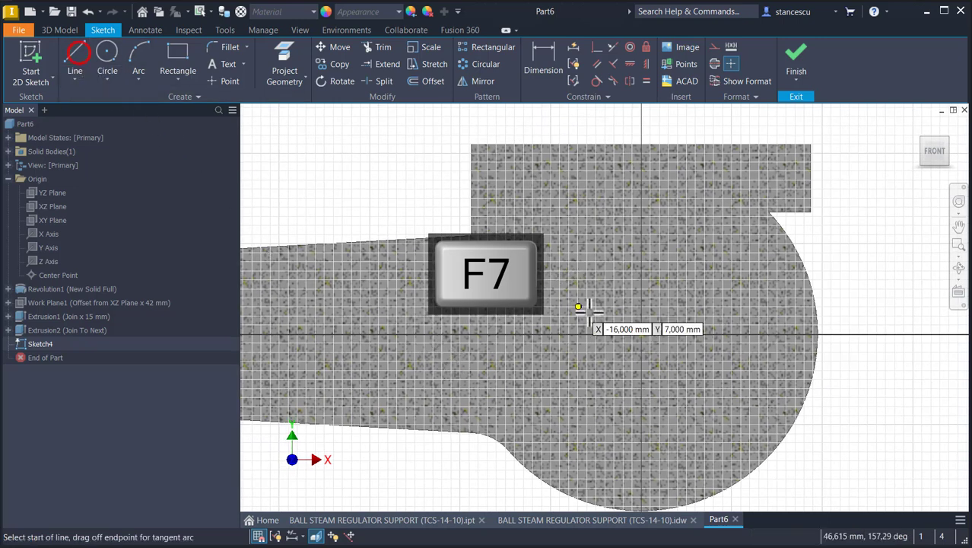
{"action": "left_click", "coordinate": [641, 333]}
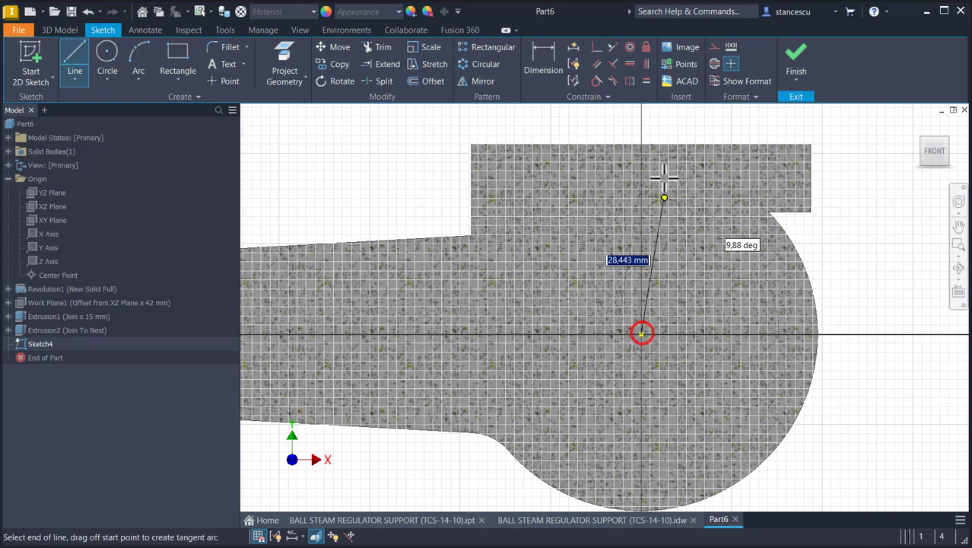
{"action": "left_click", "coordinate": [641, 120]}
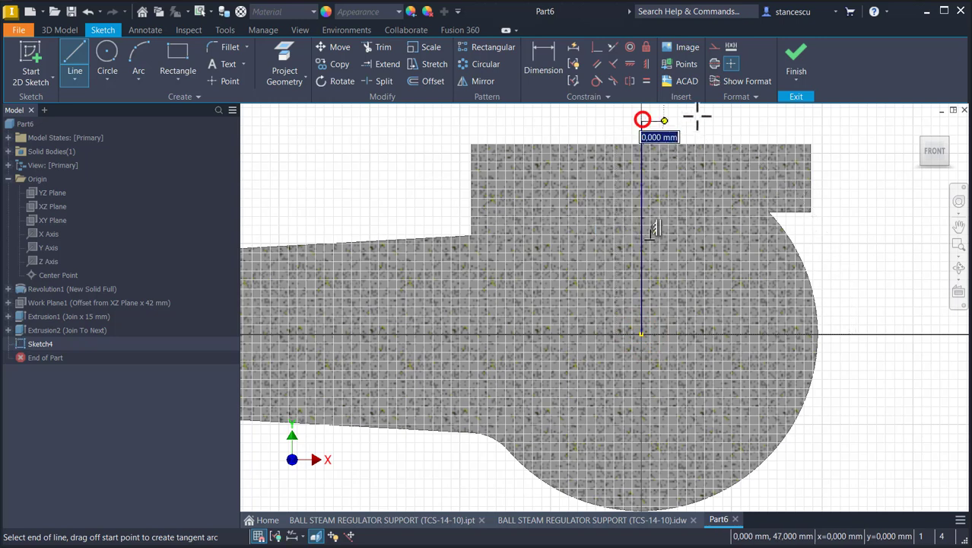
{"action": "left_click", "coordinate": [746, 120]}
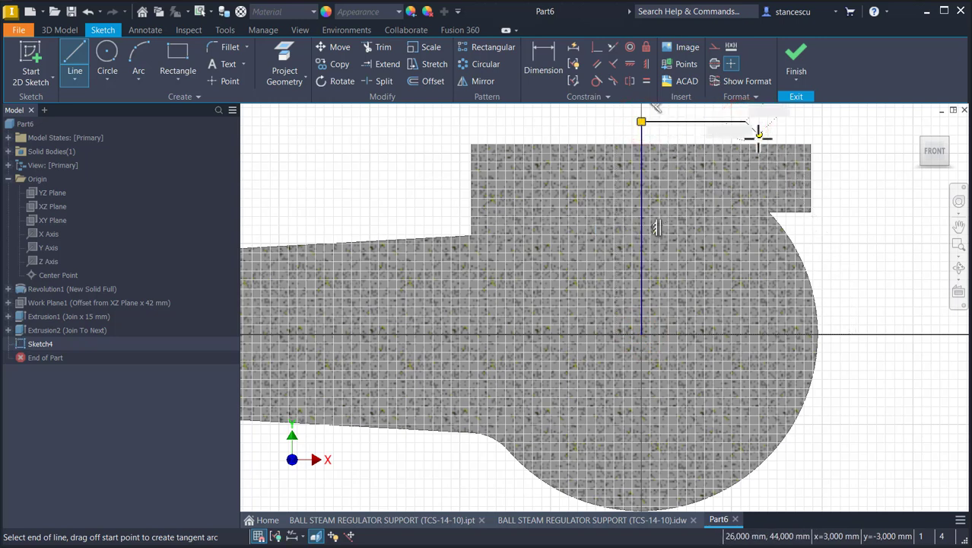
{"action": "double_click", "coordinate": [758, 144]}
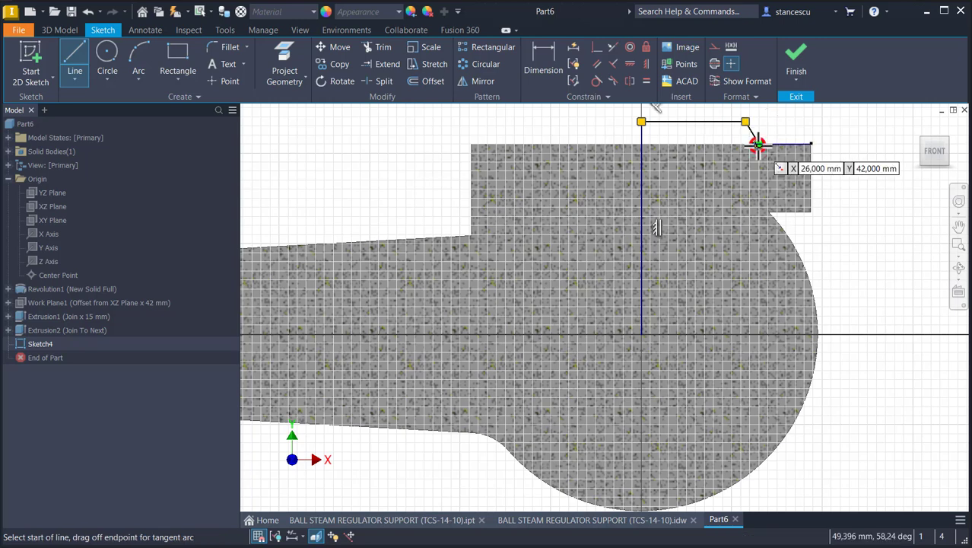
{"action": "left_click", "coordinate": [758, 144]}
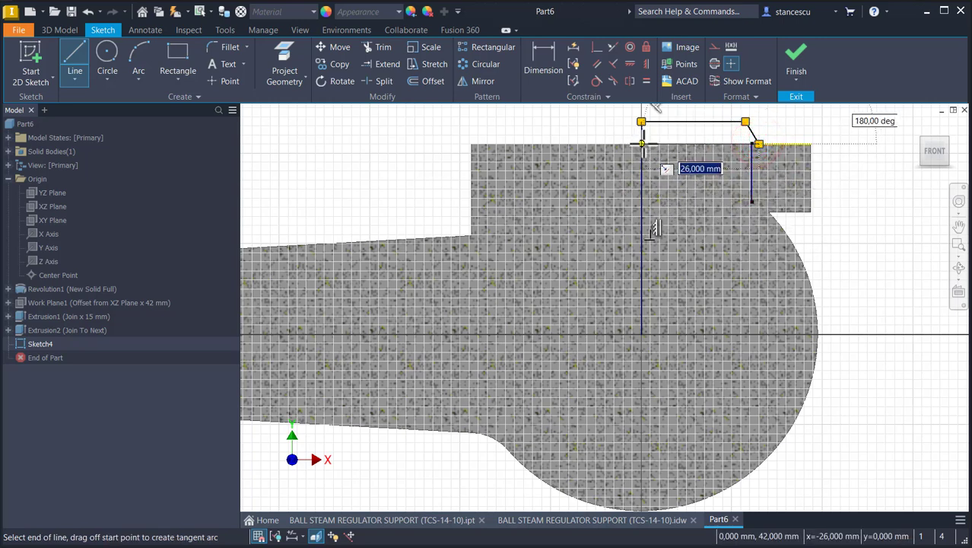
{"action": "left_click", "coordinate": [641, 143]}
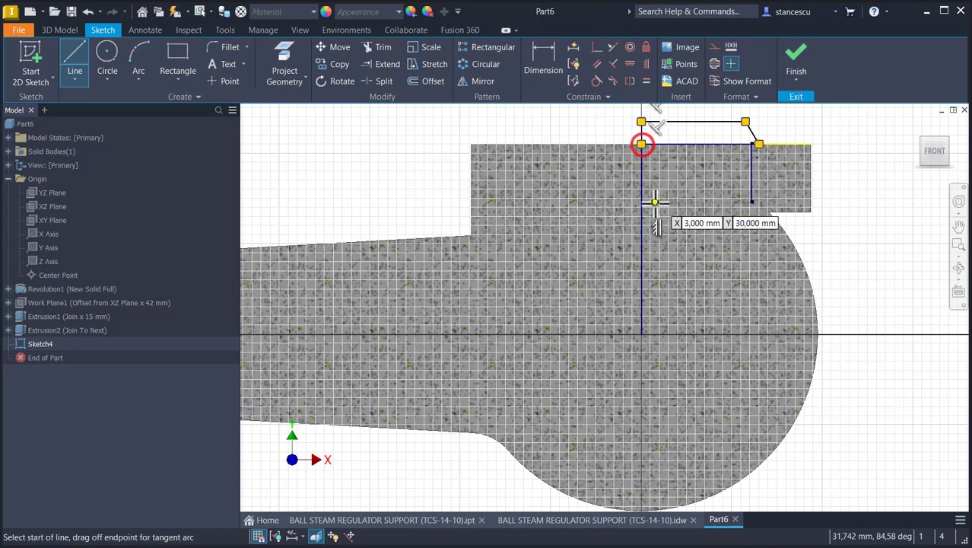
{"action": "key", "text": "Escape"}
Convert the vertical axis line of the collar sketch to a centerline
{"action": "mouse_move", "coordinate": [705, 143]}
{"action": "left_mouse_down"}
{"action": "mouse_move", "coordinate": [705, 161]}
{"action": "mouse_move", "coordinate": [708, 144]}
{"action": "left_mouse_up"}
{"action": "left_click", "coordinate": [773, 145]}
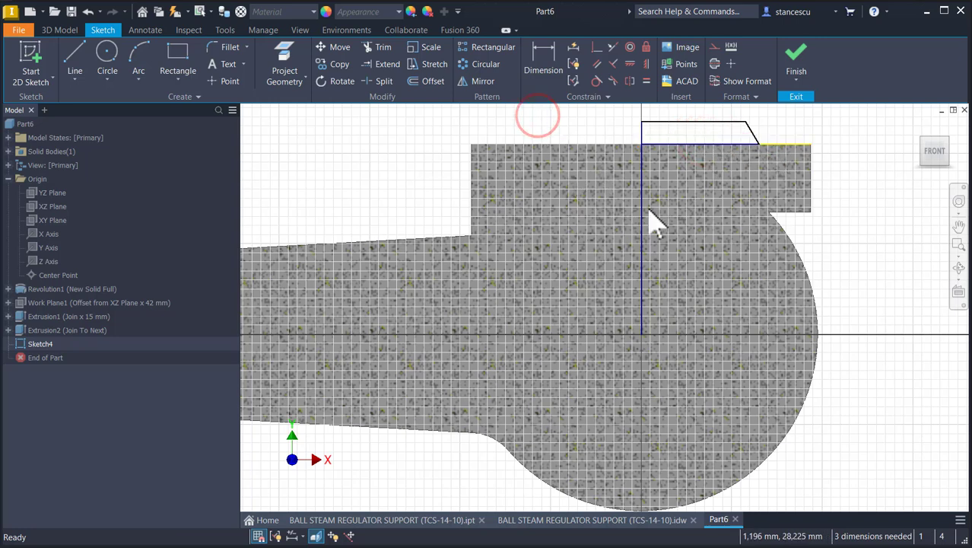
{"action": "left_click", "coordinate": [715, 64]}
{"action": "left_click", "coordinate": [598, 121]}
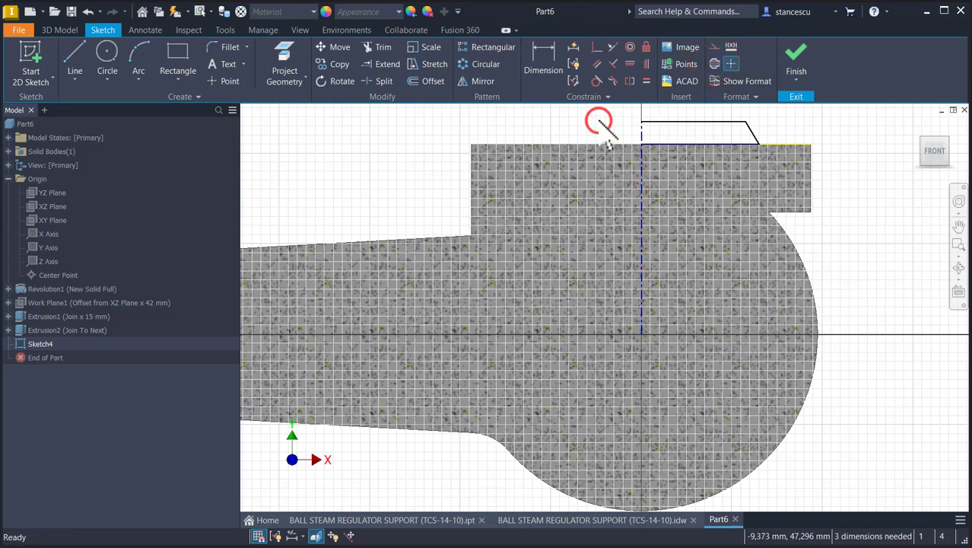
Dimension the collar profile's height between its two horizontal lines as 4 mm
{"action": "left_click", "coordinate": [543, 68]}
{"action": "left_click", "coordinate": [682, 124]}
{"action": "left_click", "coordinate": [687, 142]}
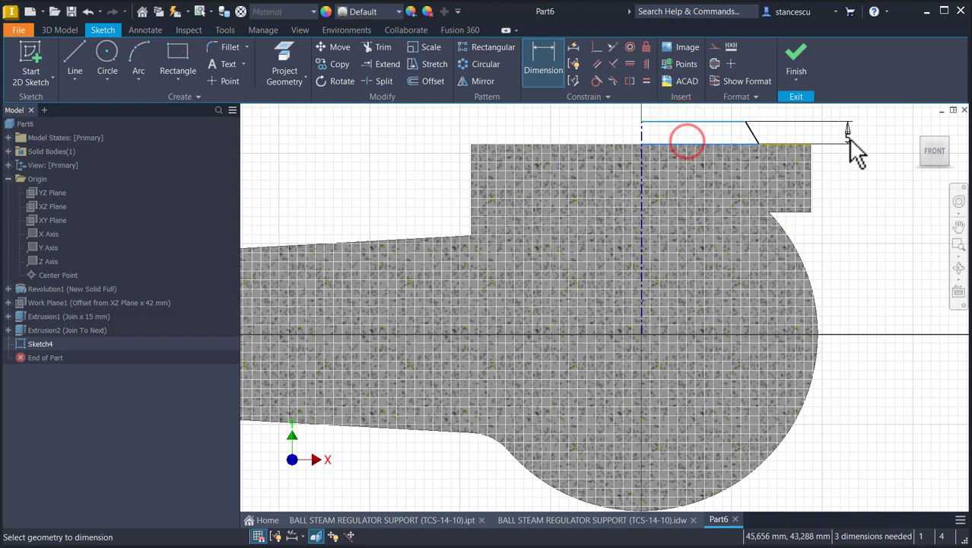
{"action": "left_click", "coordinate": [848, 138]}
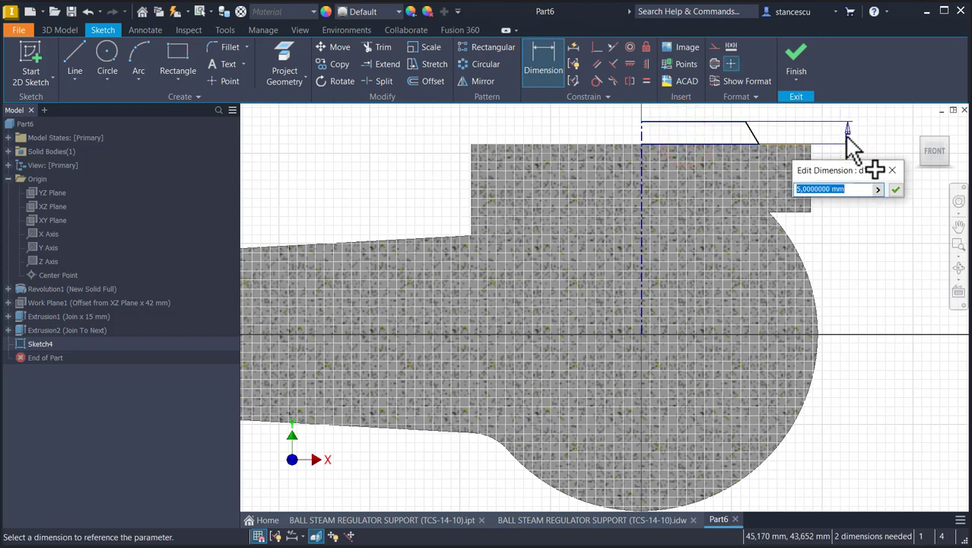
{"action": "key", "text": "Return"}
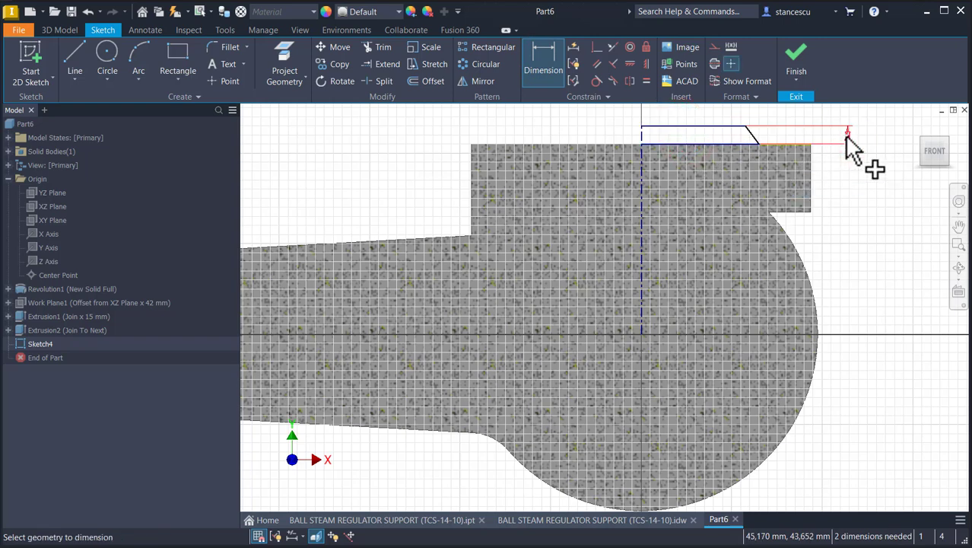
Dimension the collar's base diameter as 52 mm about the centerline
{"action": "middle_click_drag", "start_coordinate": [856, 152], "coordinate": [843, 210]}
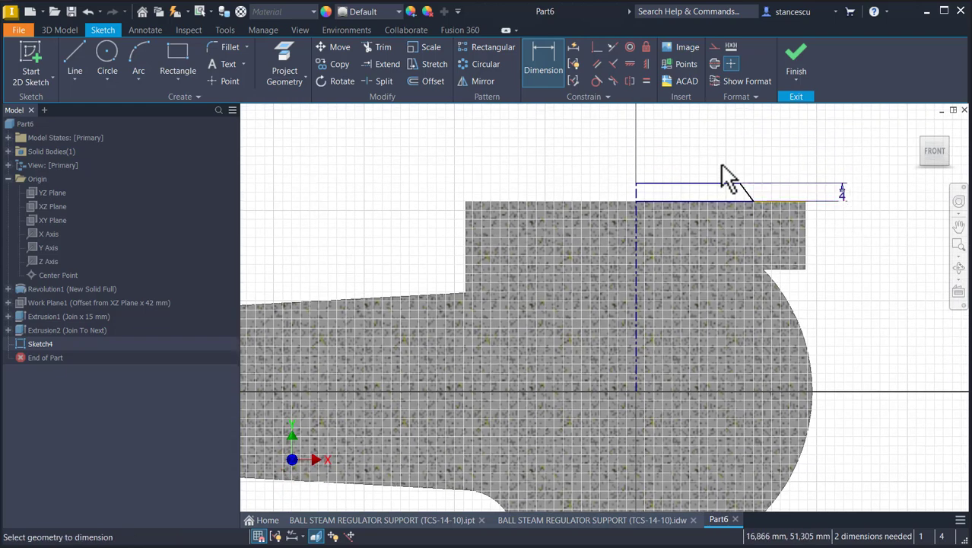
{"action": "left_click", "coordinate": [632, 239]}
{"action": "left_click", "coordinate": [662, 130]}
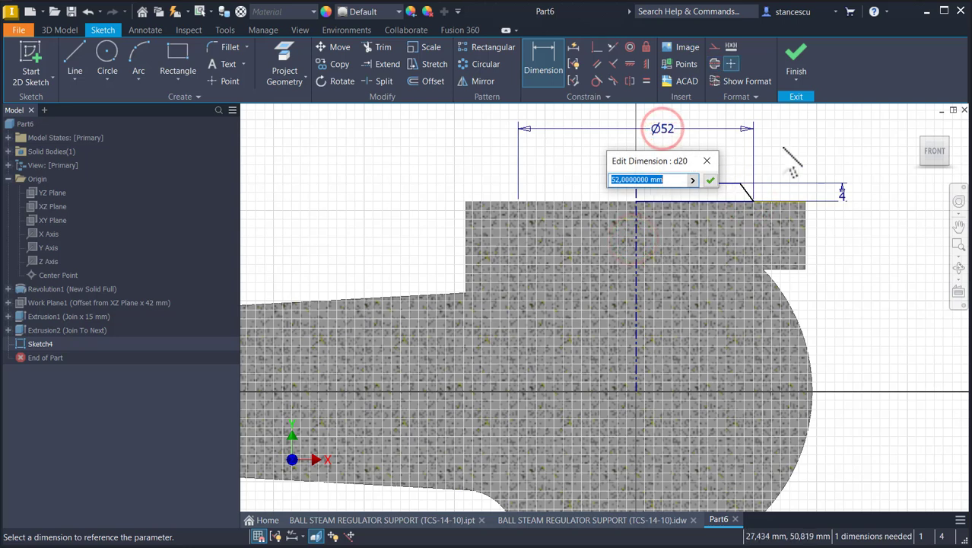
{"action": "left_click", "coordinate": [709, 182]}
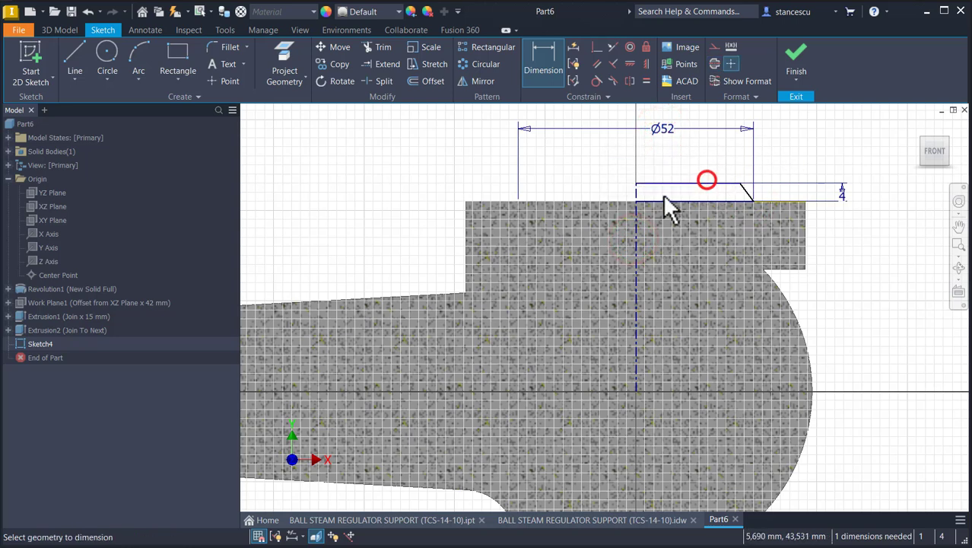
Dimension the collar's top diameter as 48 mm about the centerline and finish the sketch
{"action": "left_click", "coordinate": [741, 187]}
{"action": "left_click", "coordinate": [634, 235]}
{"action": "left_click", "coordinate": [676, 178]}
{"action": "type", "text": "4"}
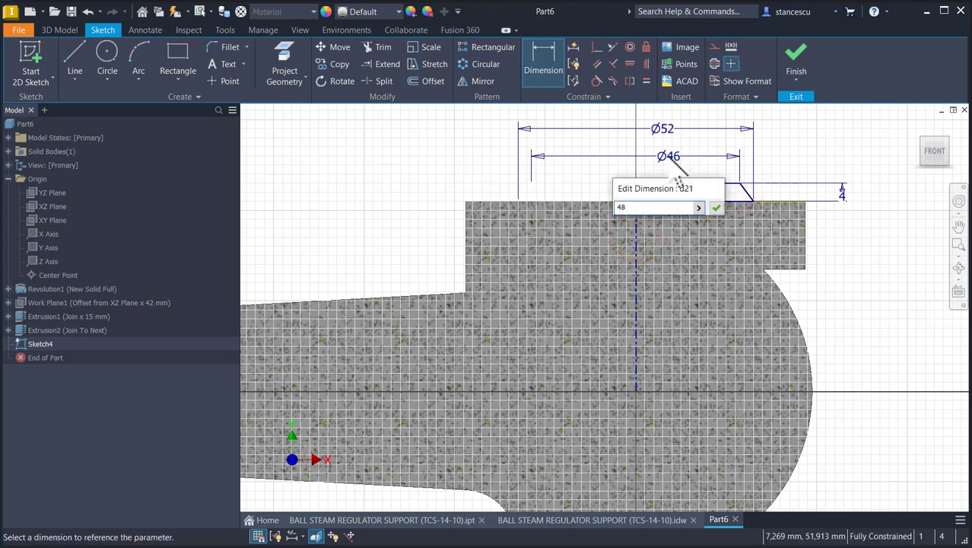
{"action": "type", "text": "8"}
{"action": "key", "text": "Return"}
{"action": "left_click", "coordinate": [796, 67]}
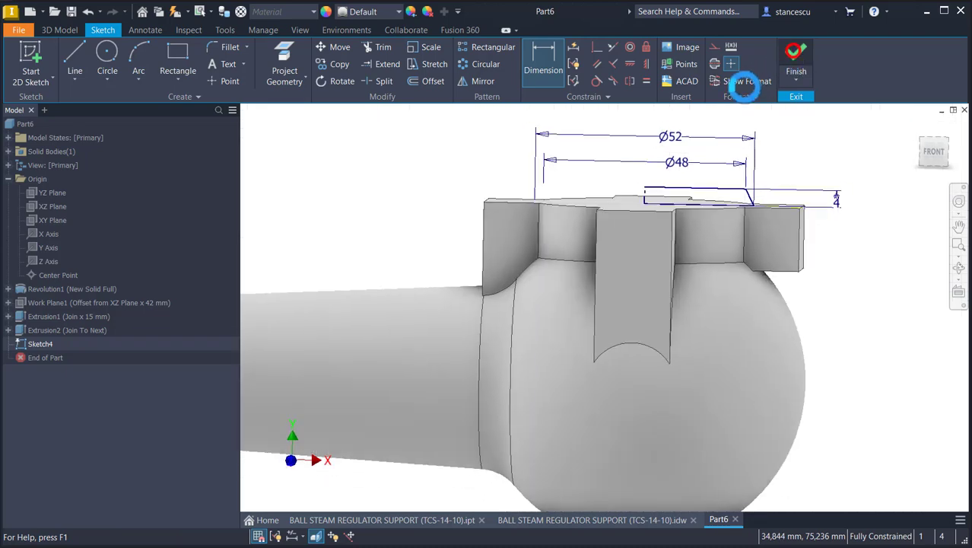
Revolve the collar profile a full turn around the centerline as a join to the body
{"action": "left_click", "coordinate": [108, 60]}
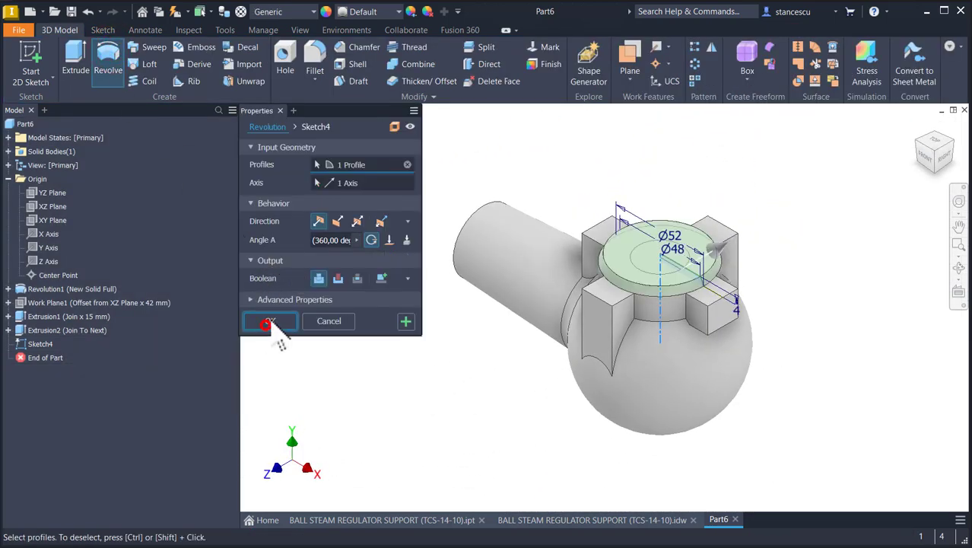
{"action": "left_click", "coordinate": [268, 323]}
{"action": "key", "text": "F6"}
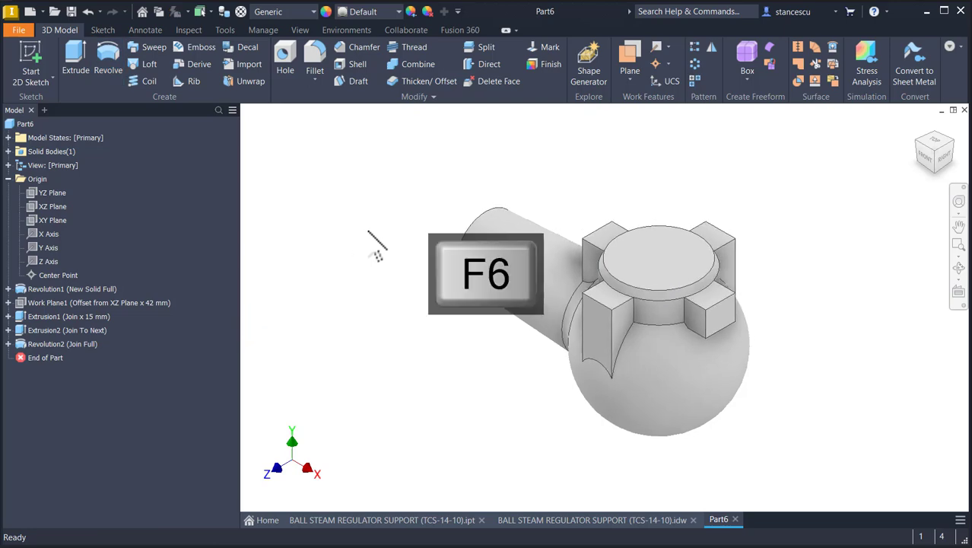
Examine the lug holes and the fillets around the lugs in the 2D drawing and the finished reference part
{"action": "left_click", "coordinate": [634, 520]}
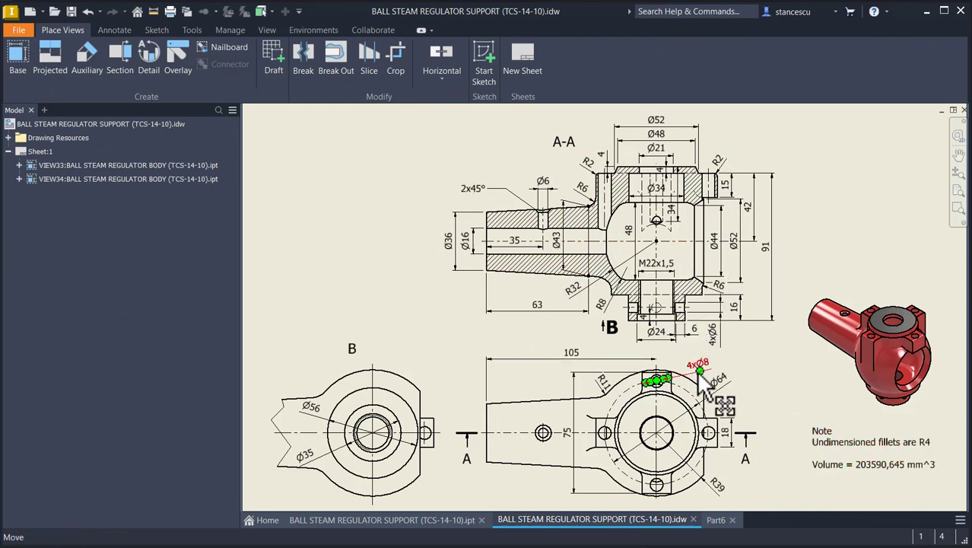
{"action": "left_click", "coordinate": [394, 520]}
{"action": "middle_click_drag", "start_coordinate": [745, 312], "coordinate": [546, 409], "text": "shift"}
{"action": "middle_click_drag", "start_coordinate": [556, 344], "coordinate": [559, 372], "text": "shift"}
{"action": "key", "text": "F6"}
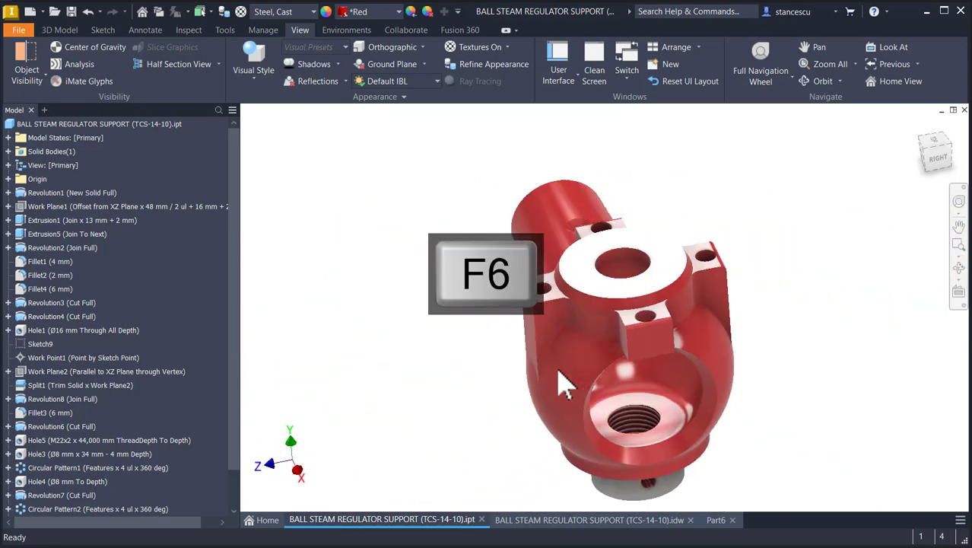
{"action": "scroll", "coordinate": [487, 354], "scroll_direction": "up", "scroll_amount": 10}
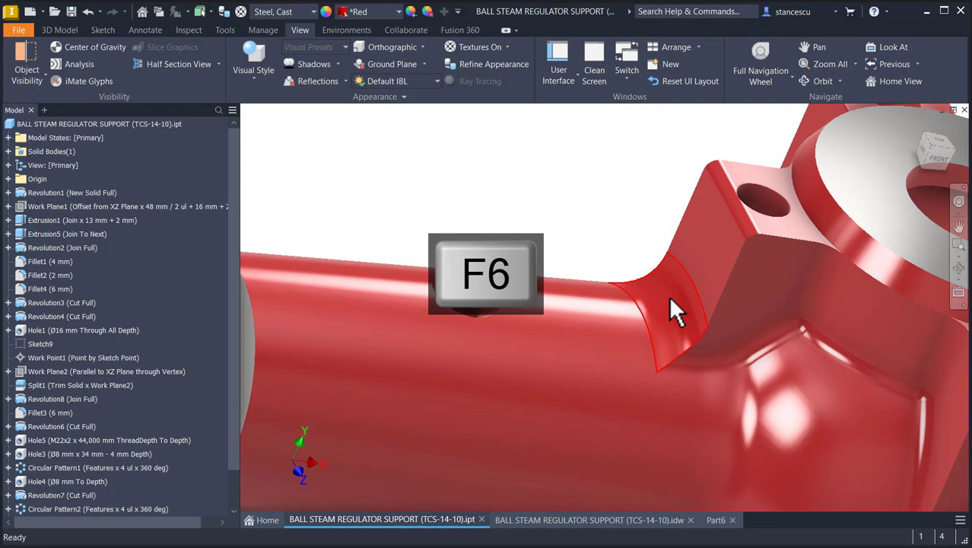
{"action": "scroll", "coordinate": [671, 300], "scroll_direction": "down", "scroll_amount": 5}
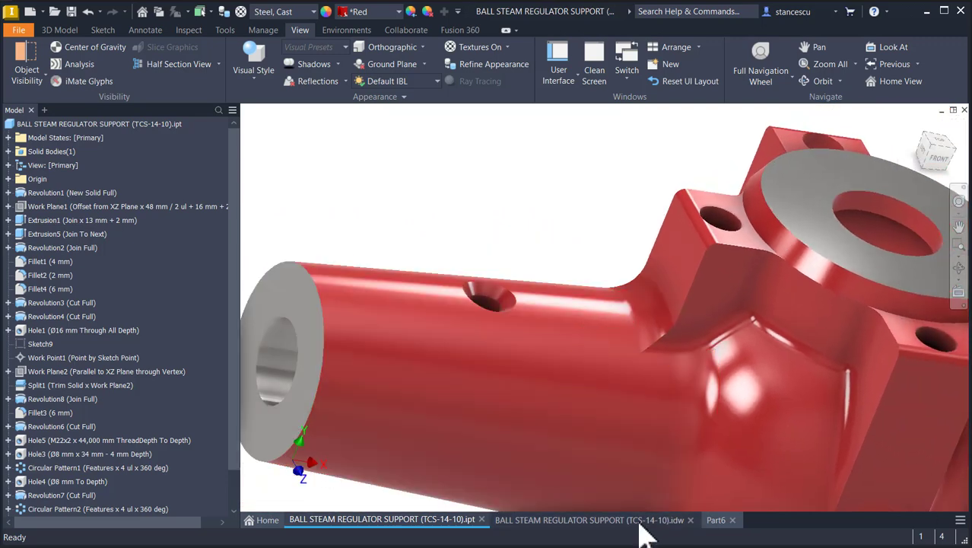
{"action": "left_click", "coordinate": [635, 520]}
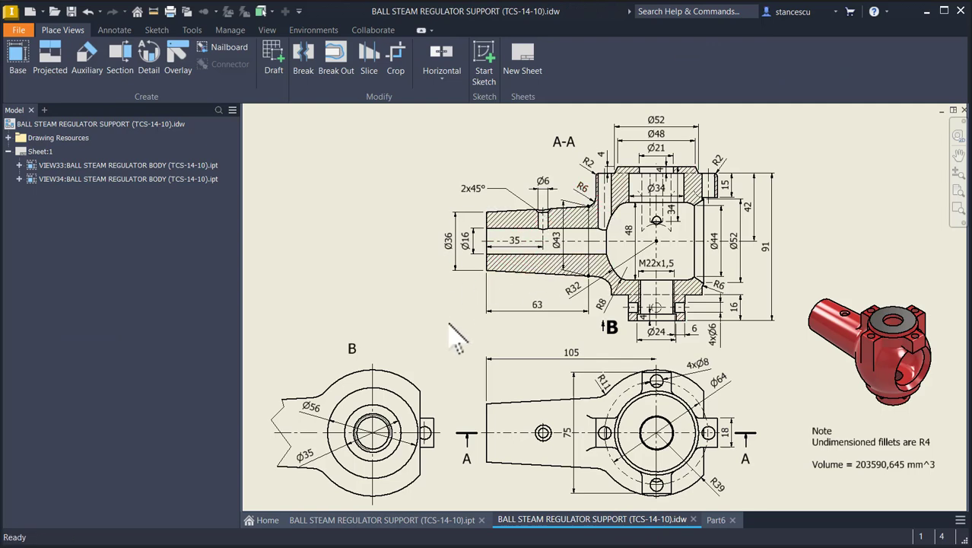
In the part, fillet the eight vertical edges where the four lugs meet the collar's cylindrical wall with a 4 mm radius
{"action": "left_click", "coordinate": [715, 521]}
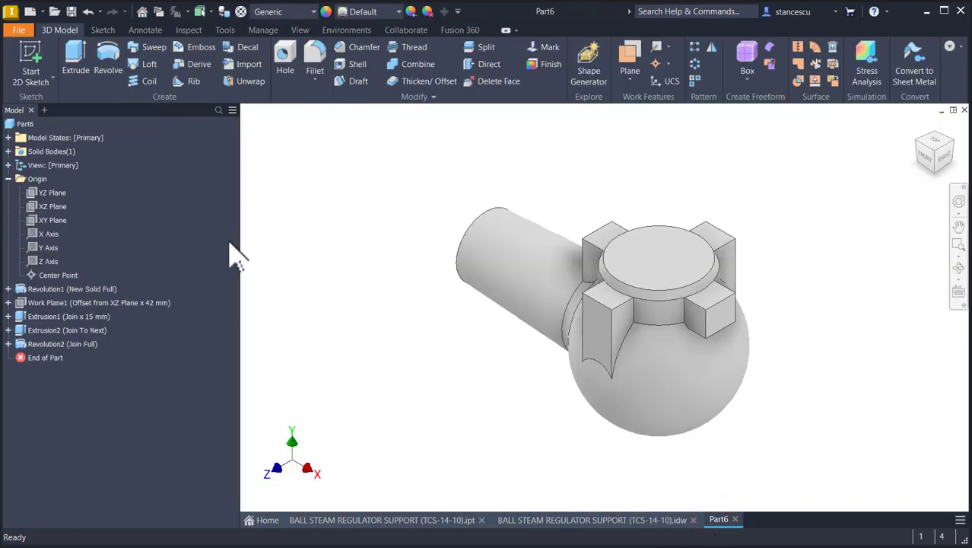
{"action": "left_click", "coordinate": [627, 343]}
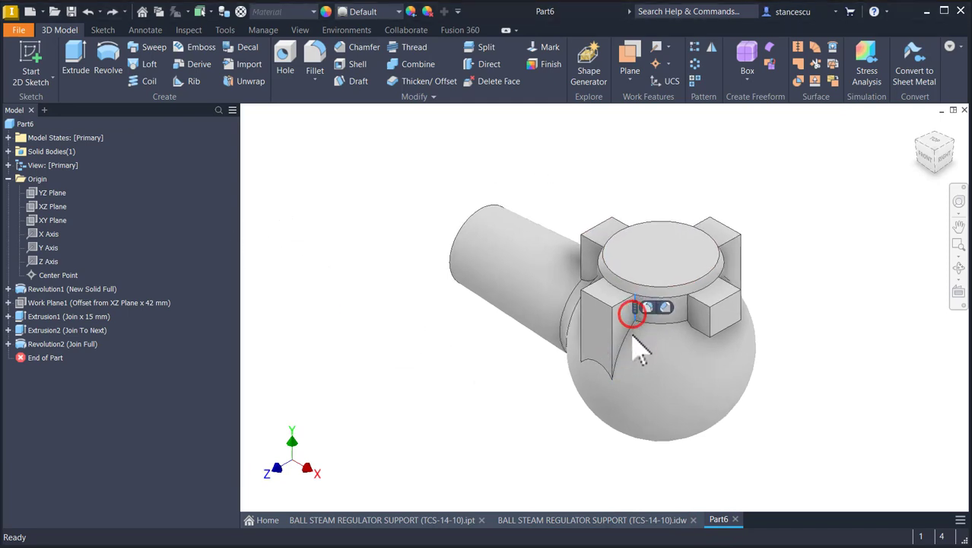
{"action": "scroll", "coordinate": [638, 348], "scroll_direction": "up", "scroll_amount": 4}
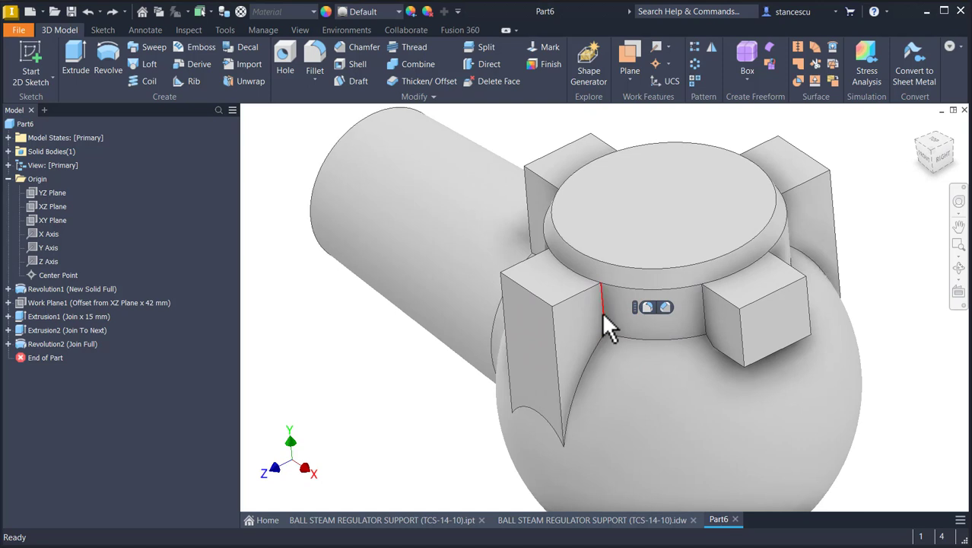
{"action": "left_click", "coordinate": [643, 315]}
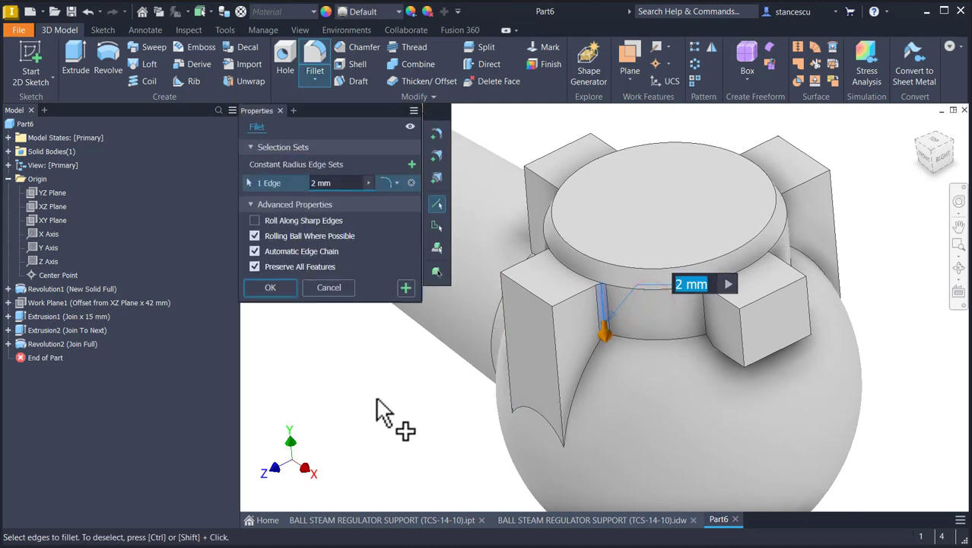
{"action": "left_click", "coordinate": [704, 305]}
{"action": "middle_click_drag", "start_coordinate": [703, 304], "coordinate": [595, 341], "text": "shift"}
{"action": "left_click", "coordinate": [544, 353]}
{"action": "left_click", "coordinate": [645, 293]}
{"action": "left_click", "coordinate": [599, 341]}
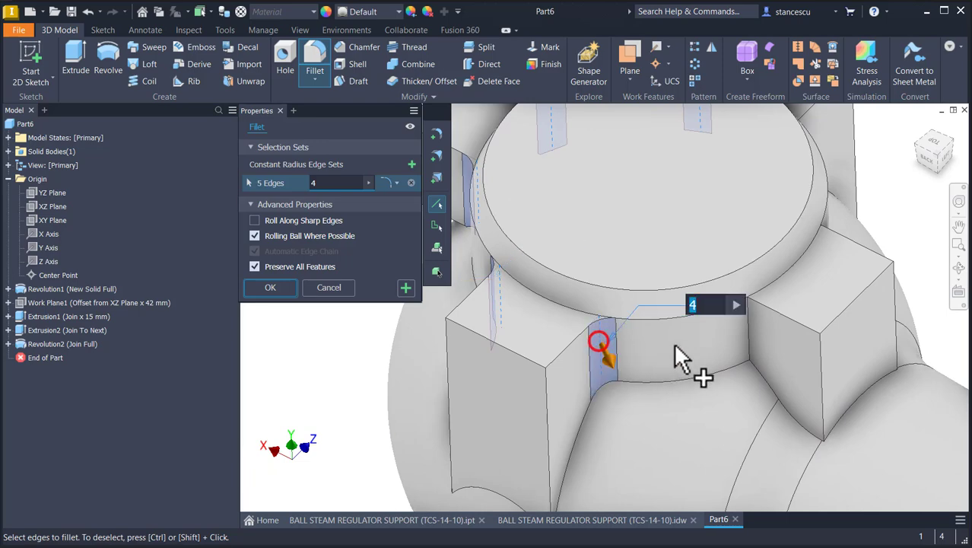
{"action": "left_click", "coordinate": [751, 344]}
{"action": "middle_click_drag", "start_coordinate": [751, 344], "coordinate": [573, 341], "text": "shift"}
{"action": "left_click", "coordinate": [581, 340]}
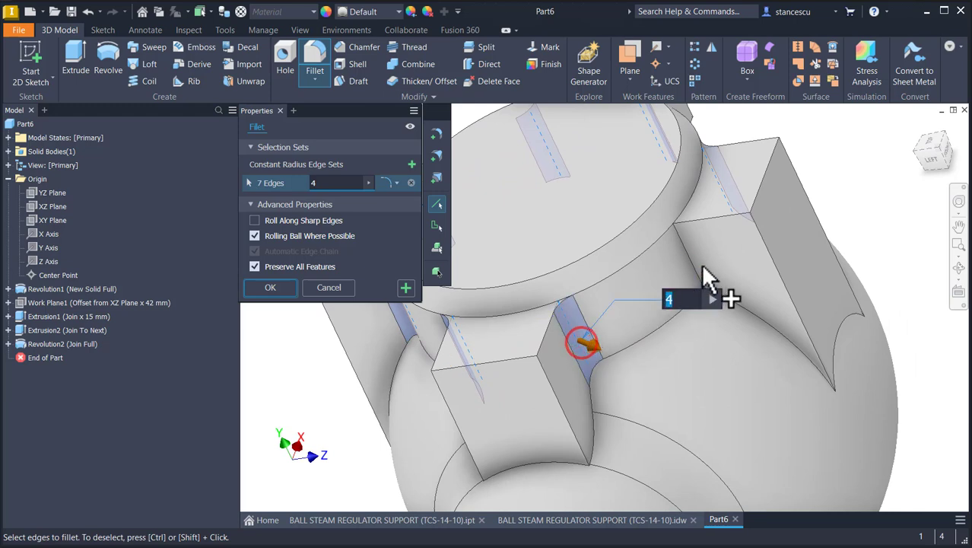
{"action": "left_click", "coordinate": [696, 278]}
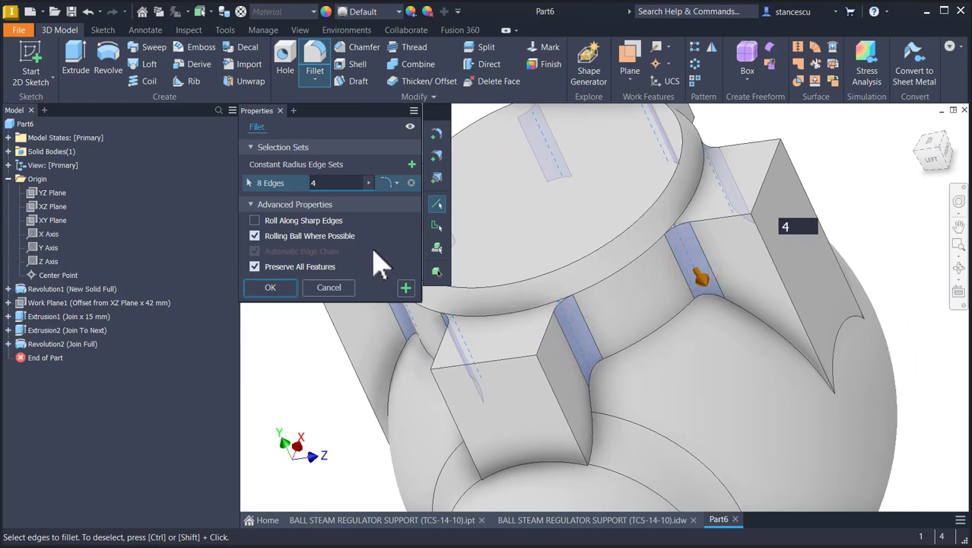
{"action": "left_click", "coordinate": [406, 287]}
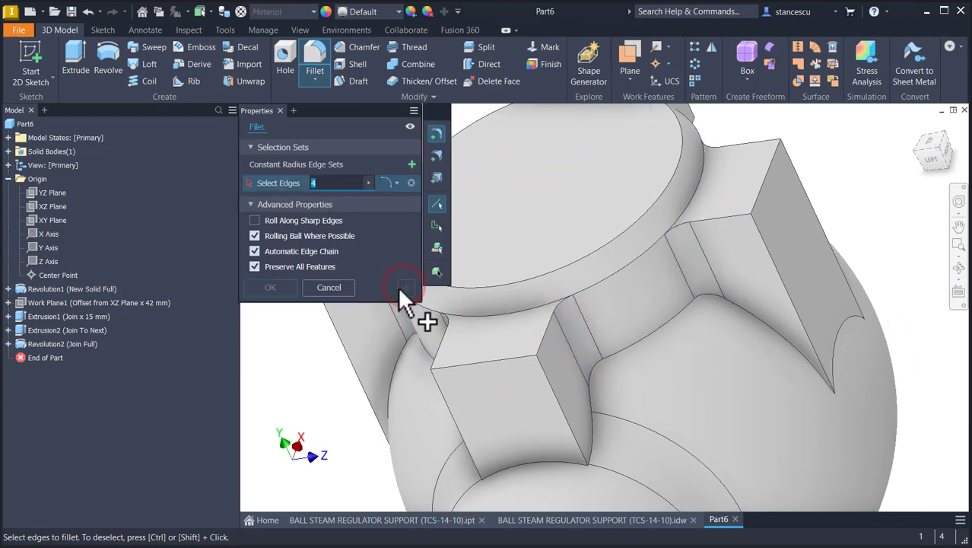
Apply a 4 mm fillet along the edge chains where the lugs and collar wall meet the ball on all sides
{"action": "middle_click_drag", "start_coordinate": [570, 312], "coordinate": [604, 346], "text": "shift"}
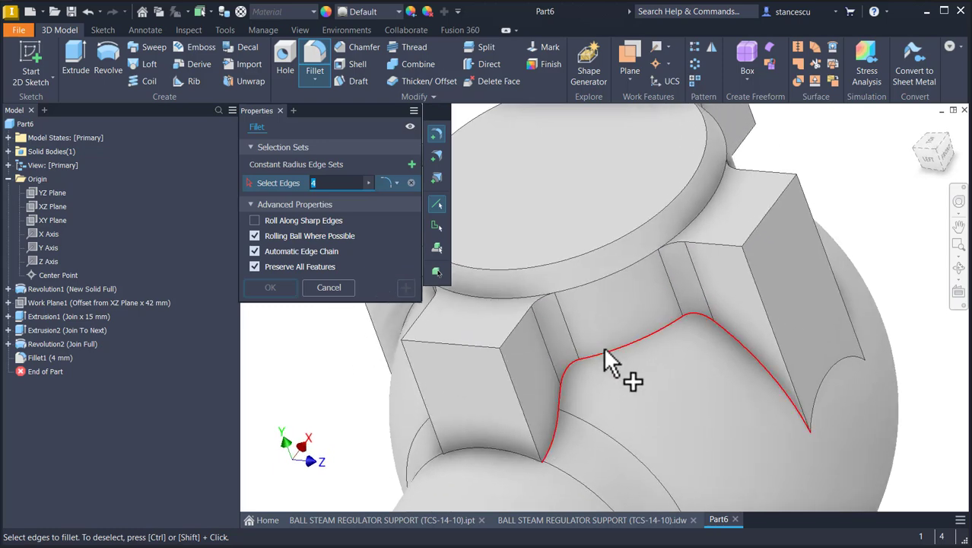
{"action": "left_click", "coordinate": [603, 347]}
{"action": "middle_click_drag", "start_coordinate": [614, 391], "coordinate": [657, 330], "text": "shift"}
{"action": "left_click", "coordinate": [598, 313]}
{"action": "left_click", "coordinate": [659, 308]}
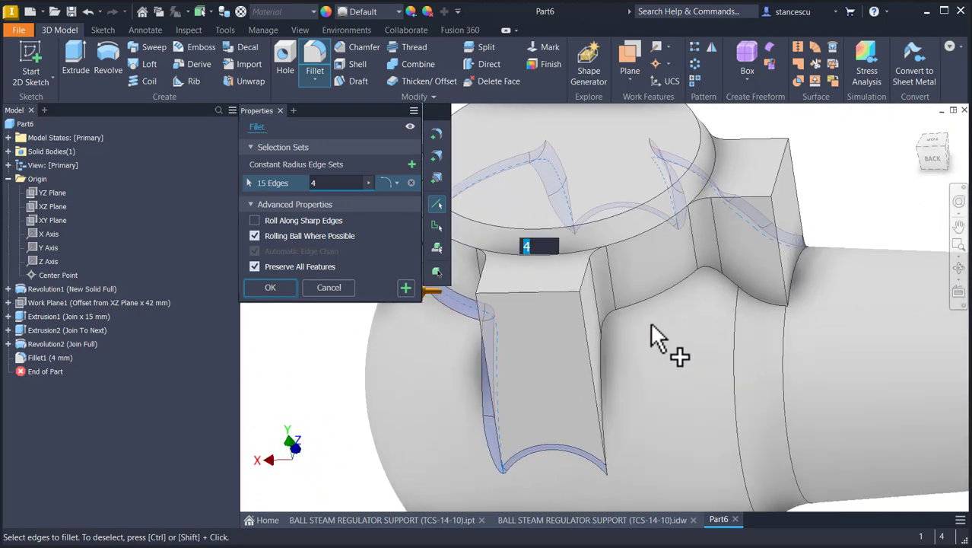
{"action": "left_click", "coordinate": [636, 306]}
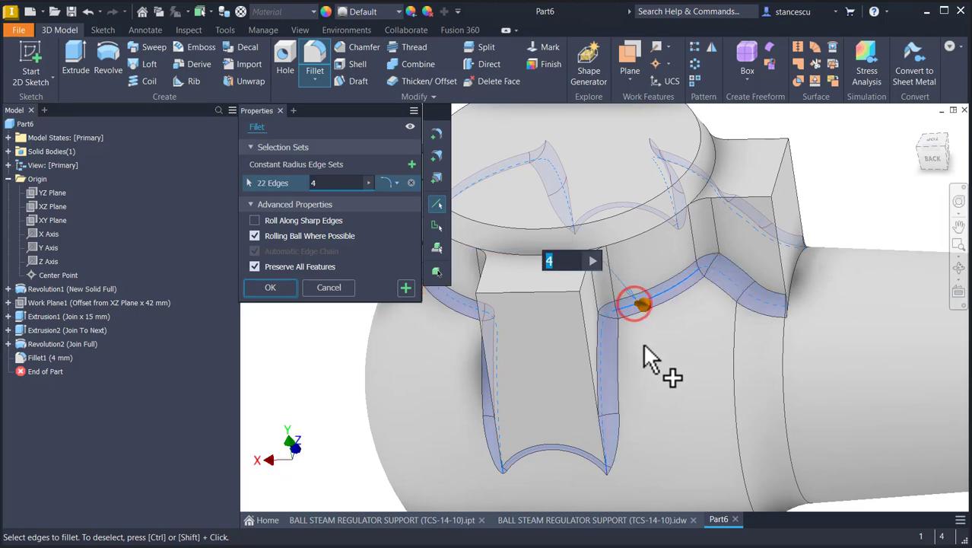
{"action": "middle_click_drag", "start_coordinate": [643, 351], "coordinate": [532, 346], "text": "shift"}
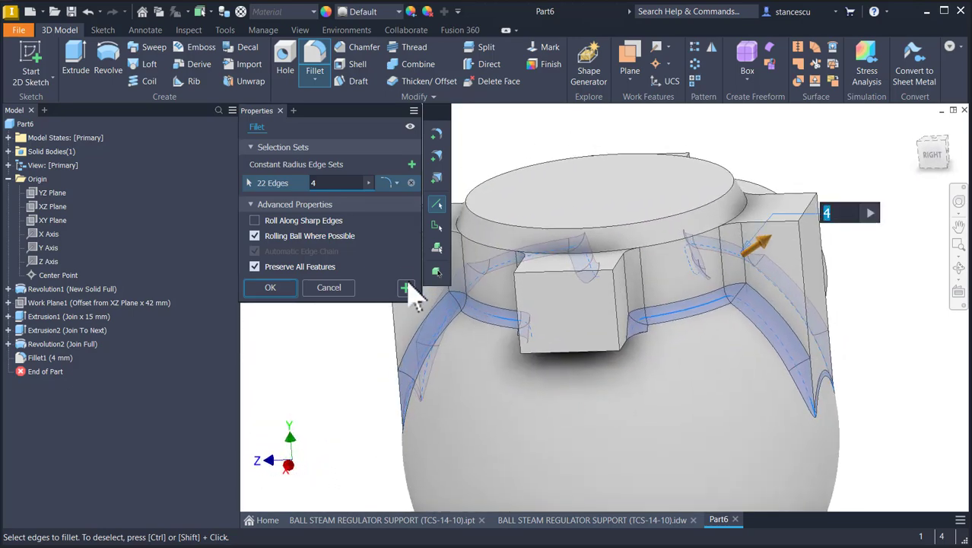
{"action": "left_click", "coordinate": [406, 287]}
Fillet the edge between the rear lug and the tapered handle with a 6 mm radius and finish the command
{"action": "middle_click_drag", "start_coordinate": [405, 282], "coordinate": [515, 263], "text": "shift"}
{"action": "scroll", "coordinate": [514, 263], "scroll_direction": "up", "scroll_amount": 2}
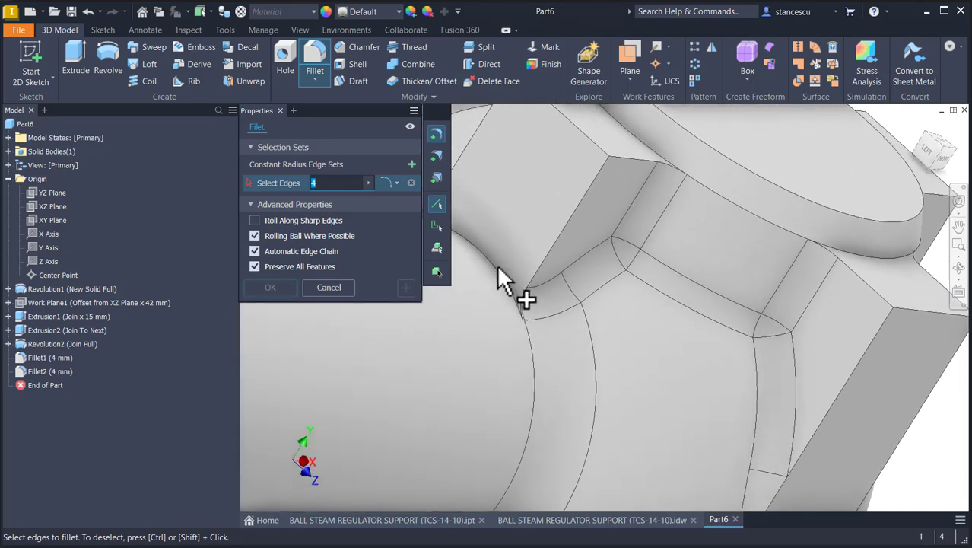
{"action": "left_click", "coordinate": [493, 271]}
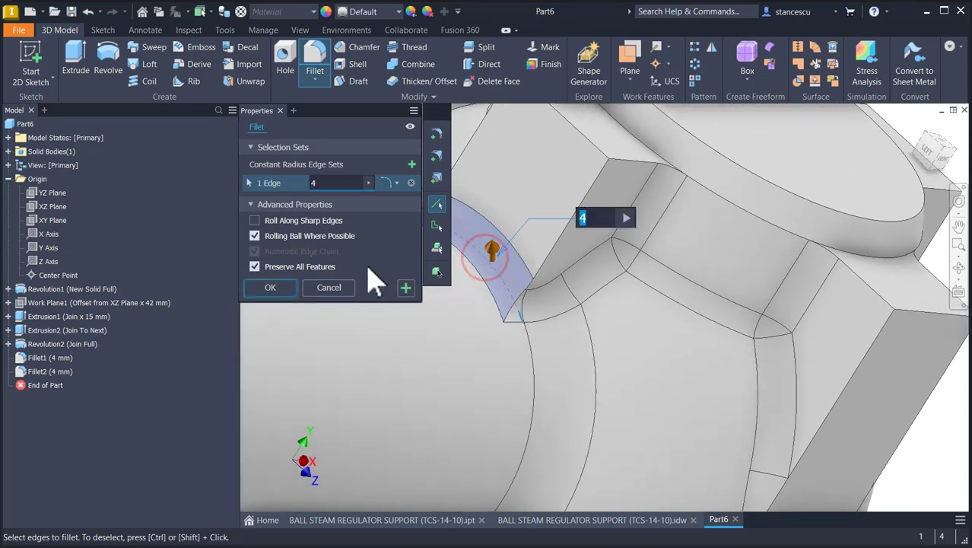
{"action": "key", "text": "Return"}
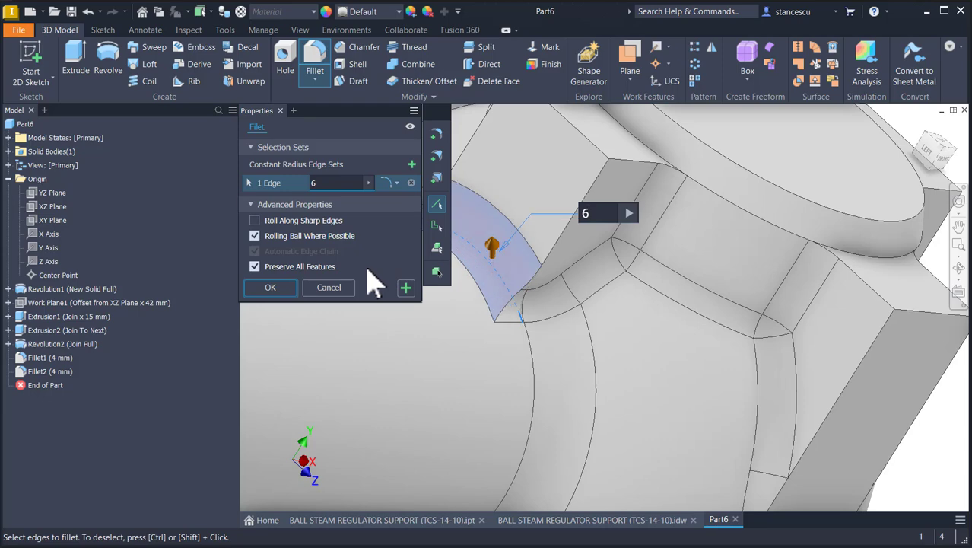
{"action": "left_click", "coordinate": [276, 288]}
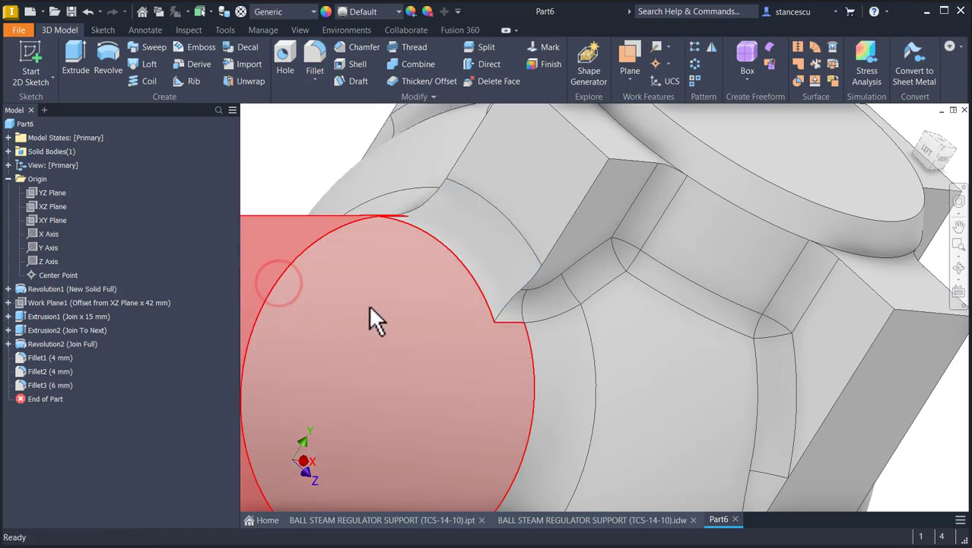
Check the internal cavity in the drawing's section A-A, and start a sketch on the part's XY plane with the graphics sliced
{"action": "key", "text": "F6"}
{"action": "left_click", "coordinate": [584, 521]}
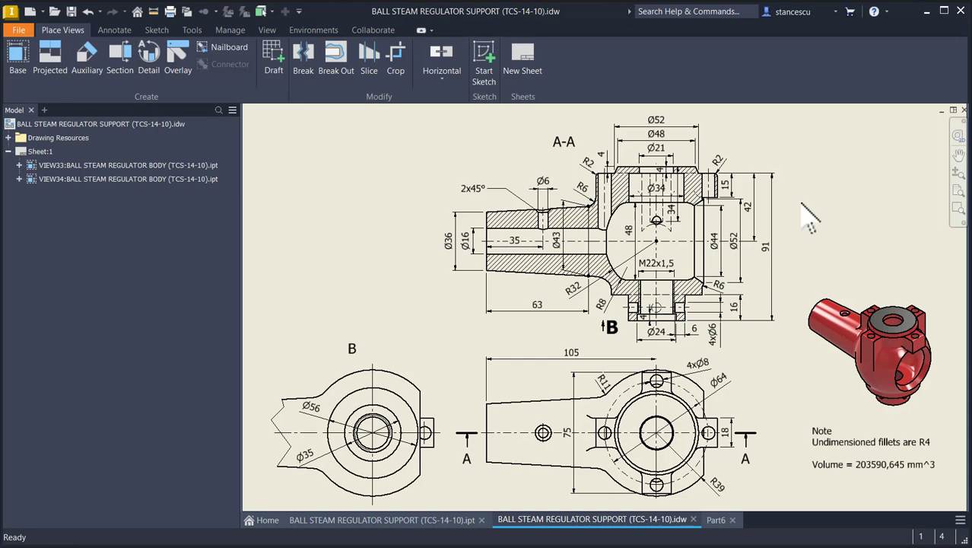
{"action": "scroll", "coordinate": [673, 243], "scroll_direction": "up", "scroll_amount": 3}
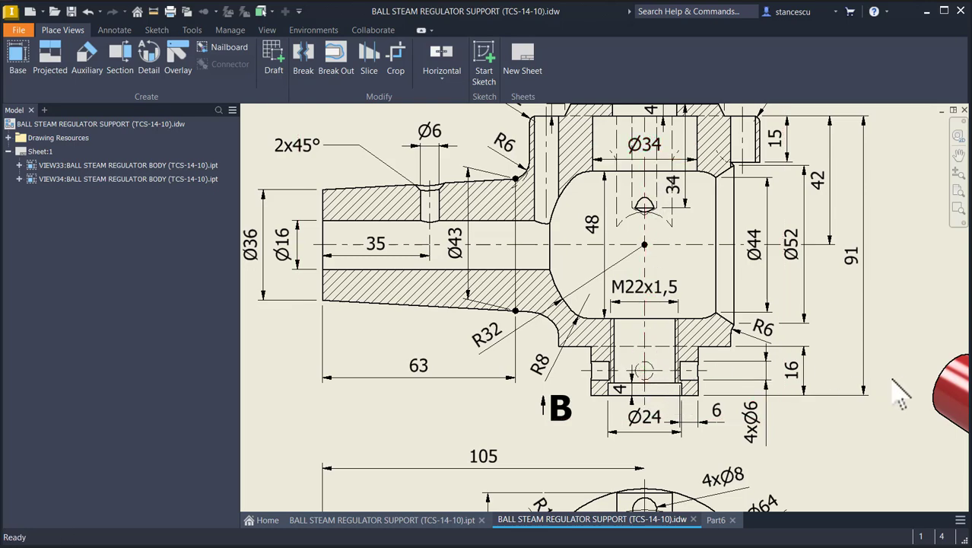
{"action": "key", "text": "Home"}
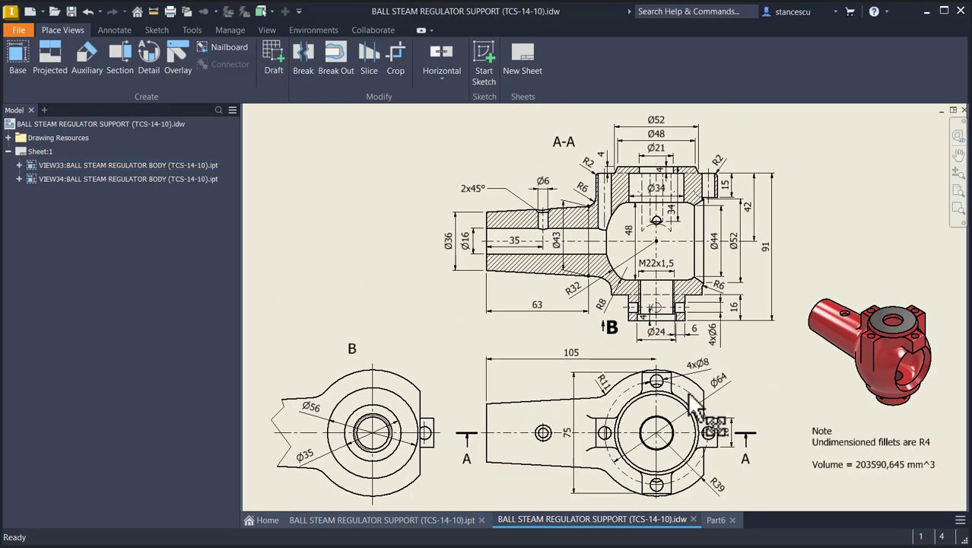
{"action": "left_click", "coordinate": [716, 520]}
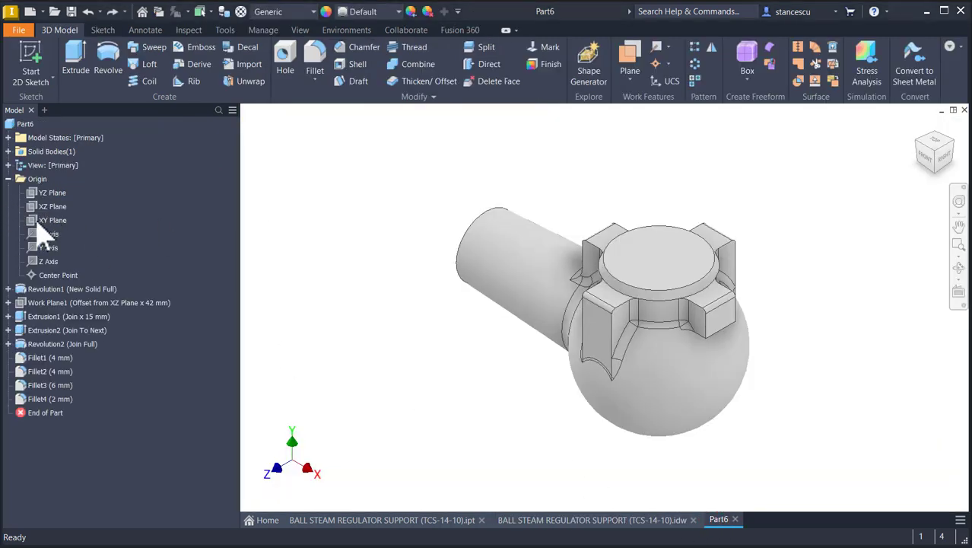
{"action": "left_click", "coordinate": [37, 220]}
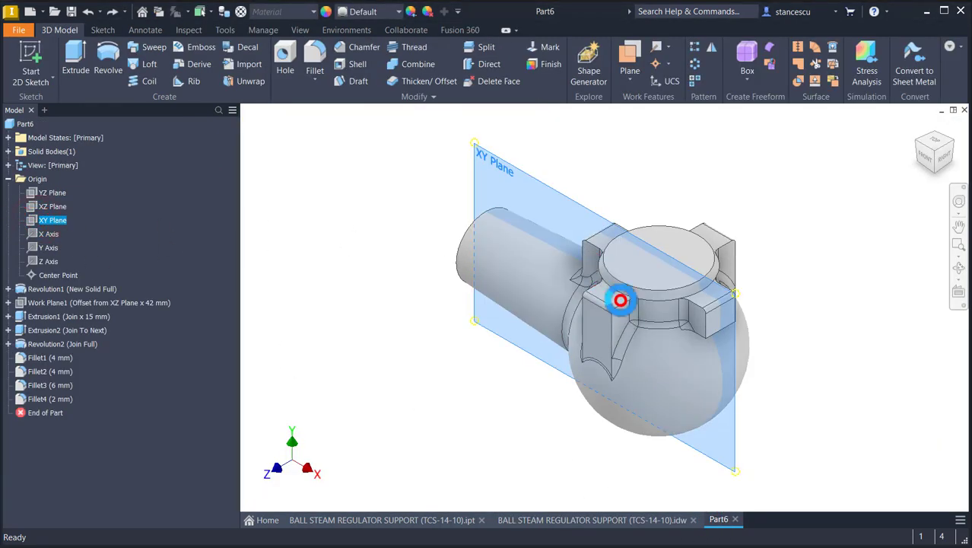
{"action": "left_click", "coordinate": [621, 300]}
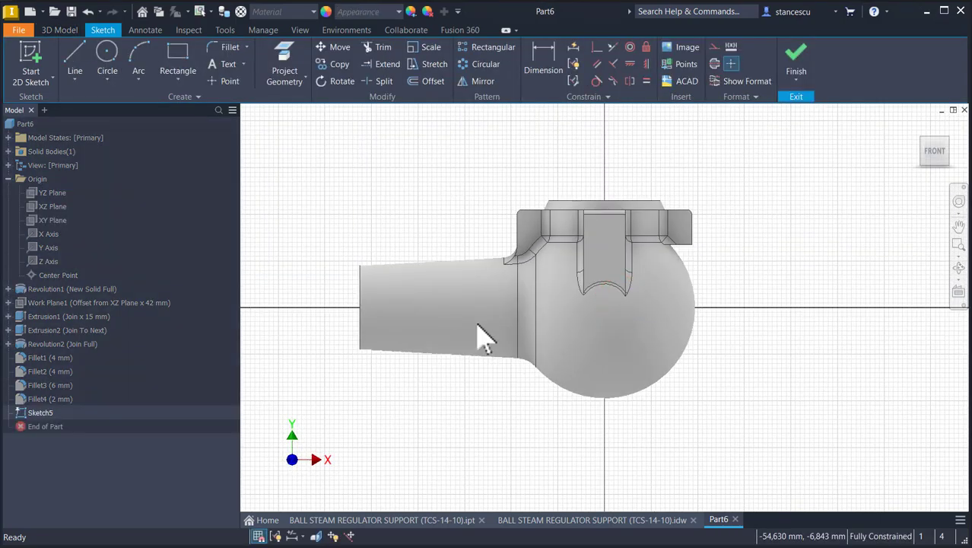
{"action": "key", "text": "F7"}
{"action": "scroll", "coordinate": [479, 325], "scroll_direction": "up", "scroll_amount": 4}
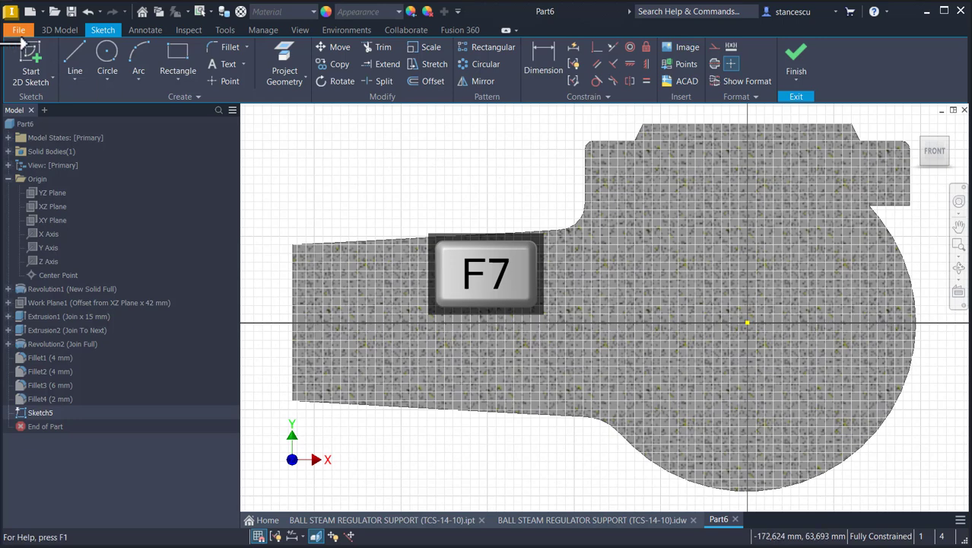
Draw a 48 mm vertical line inside the ball, close beside the sketch origin
{"action": "left_click", "coordinate": [80, 64]}
{"action": "left_click", "coordinate": [774, 220]}
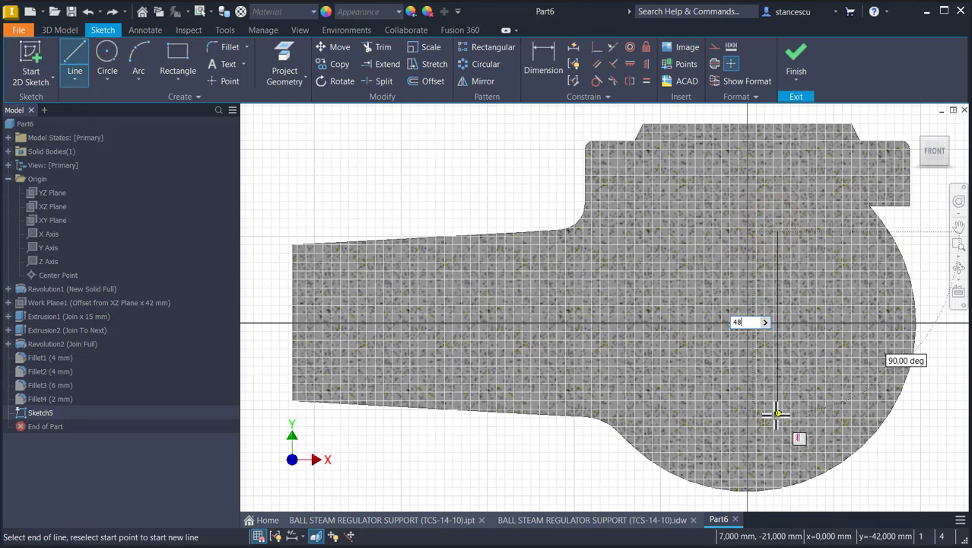
{"action": "key", "text": "Return"}
{"action": "key", "text": "Escape"}
{"action": "key", "text": "Escape"}
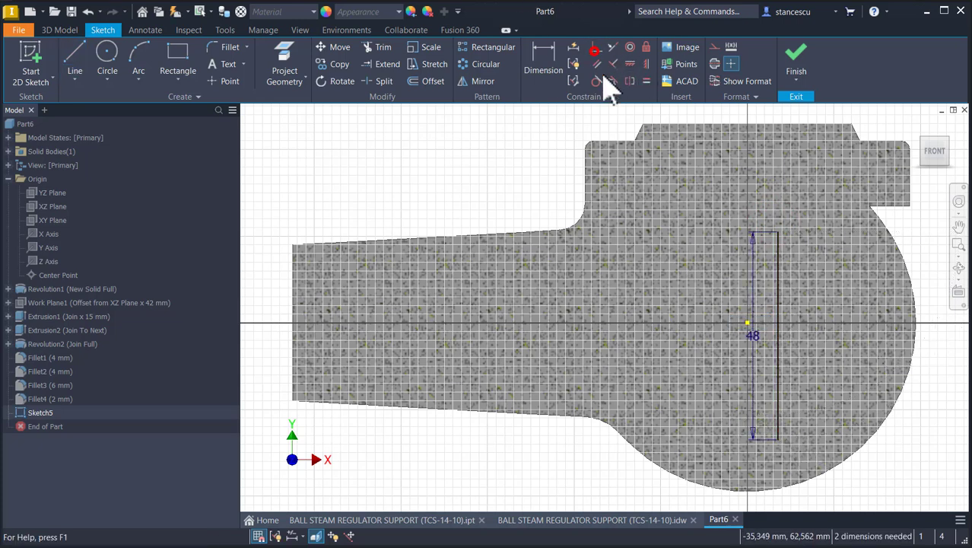
Make the 48 mm line's midpoint coincident with the sketch origin and convert the line to a centerline
{"action": "left_click", "coordinate": [778, 333]}
{"action": "left_click", "coordinate": [748, 324]}
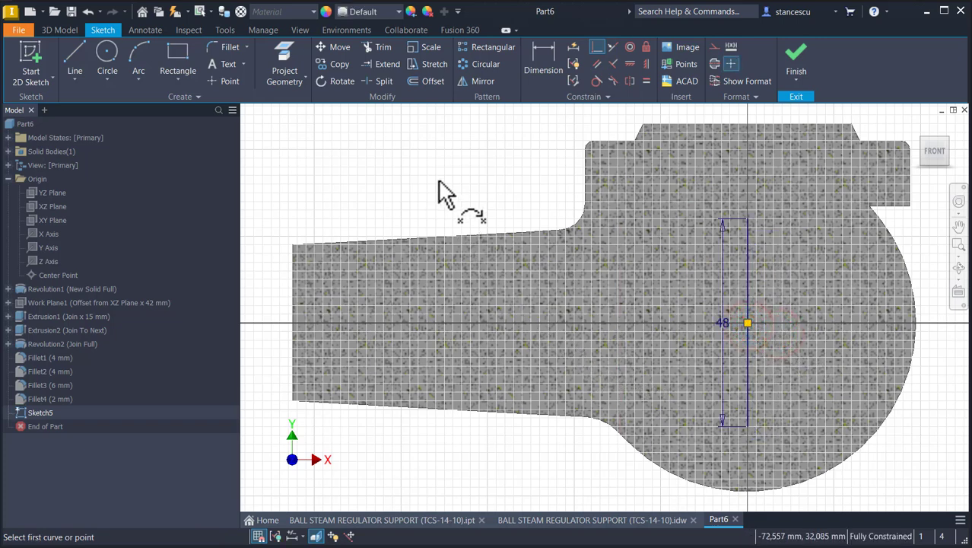
{"action": "key", "text": "Escape"}
{"action": "left_click", "coordinate": [750, 254]}
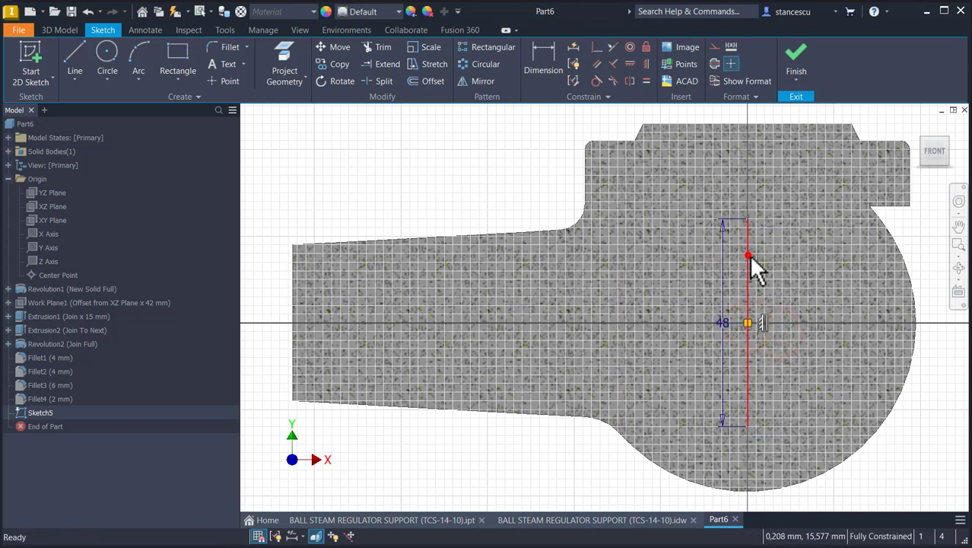
{"action": "left_click", "coordinate": [423, 175]}
Sketch the cavity's half profile beside the centerline: a lower line about 20 mm long, three tangent arcs and an upper line about 14 mm long
{"action": "left_click", "coordinate": [80, 67]}
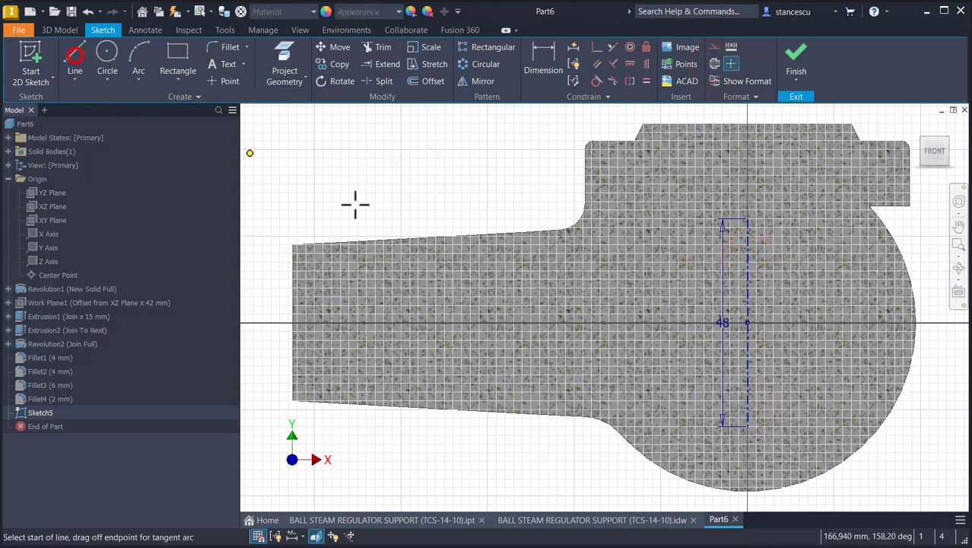
{"action": "left_click", "coordinate": [747, 427]}
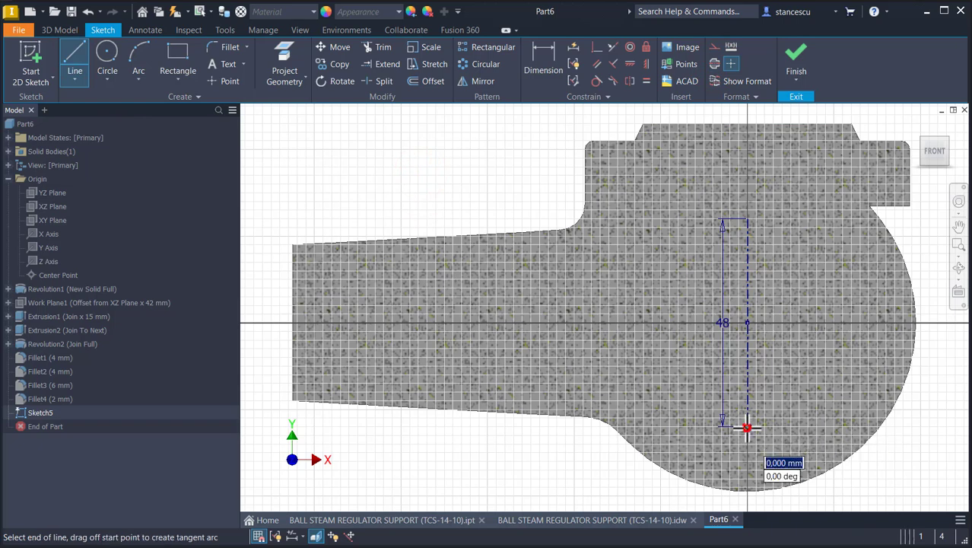
{"action": "left_click", "coordinate": [660, 426]}
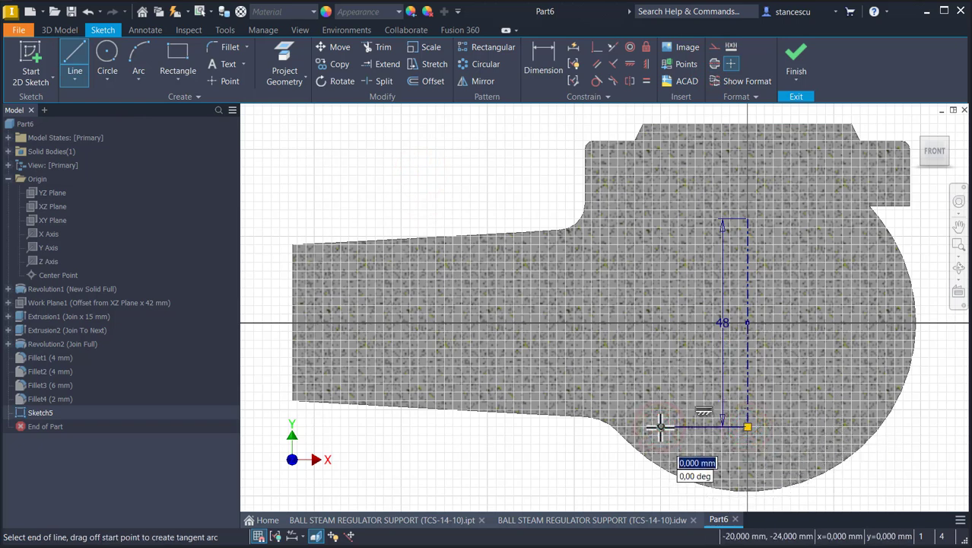
{"action": "left_click_drag", "start_coordinate": [660, 426], "coordinate": [691, 220]}
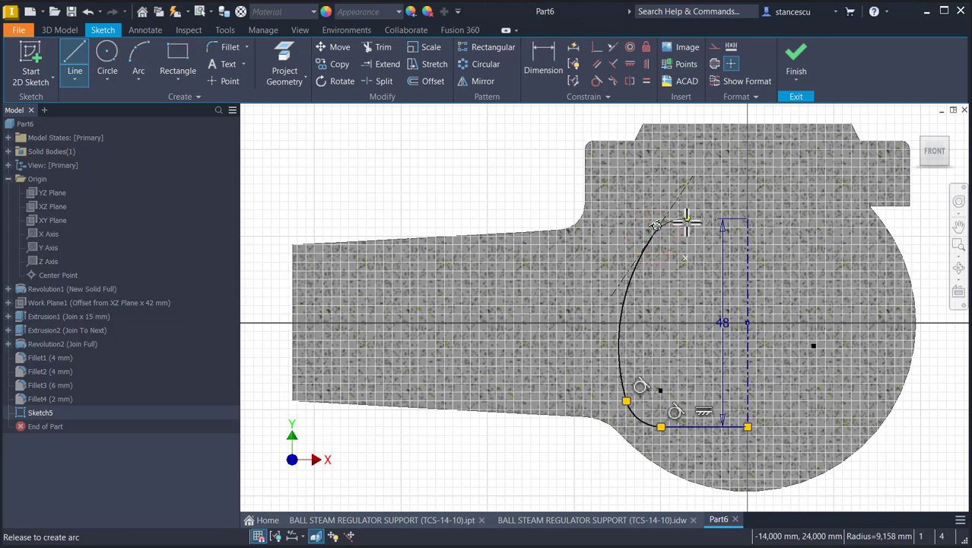
{"action": "left_click_drag", "start_coordinate": [687, 220], "coordinate": [690, 219]}
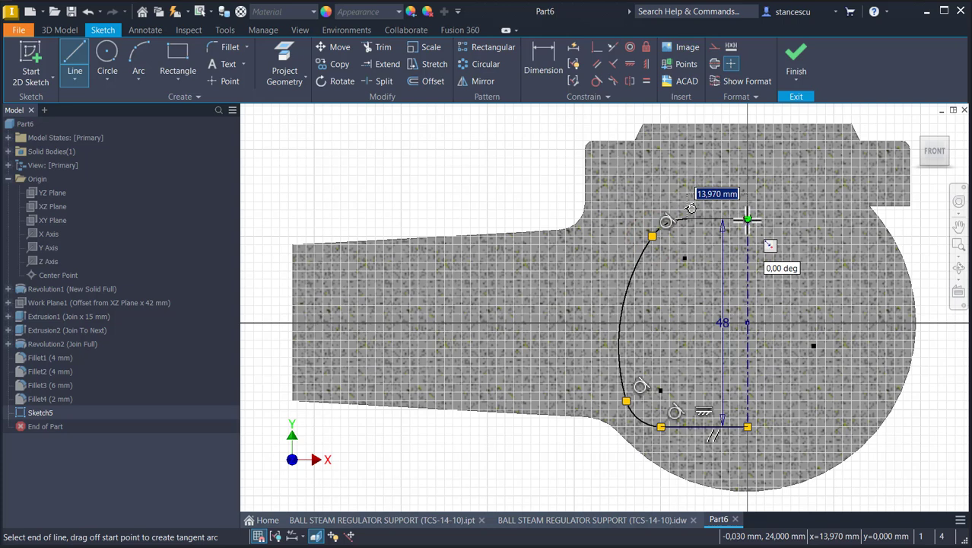
{"action": "left_click", "coordinate": [748, 220]}
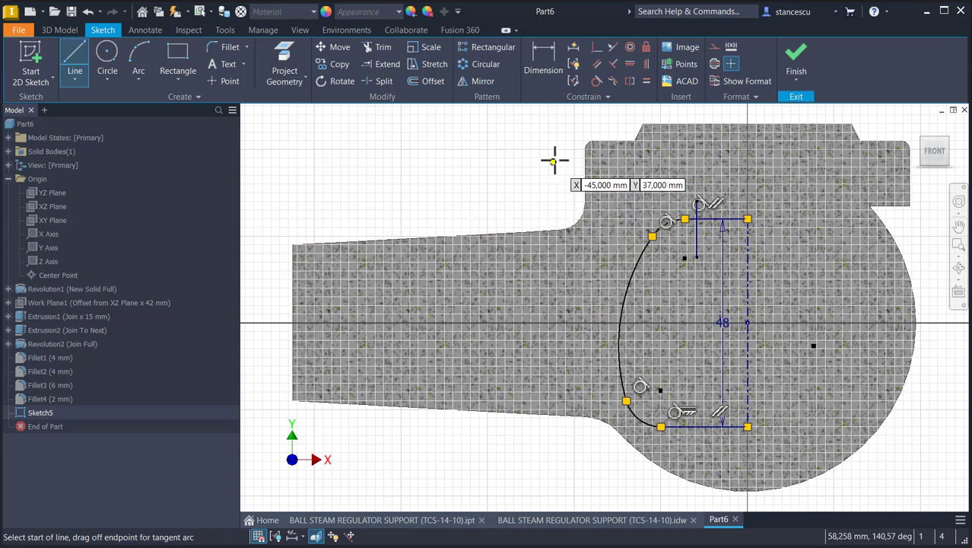
Make the cavity's large arc concentric with the sketch origin by coincident center, and make the two small corner arcs equal
{"action": "left_click", "coordinate": [597, 49]}
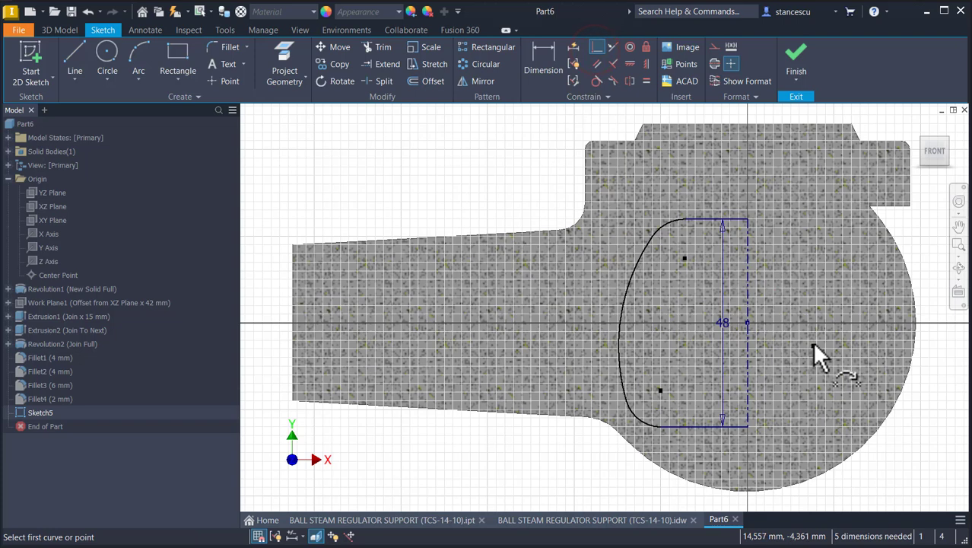
{"action": "left_click", "coordinate": [812, 344]}
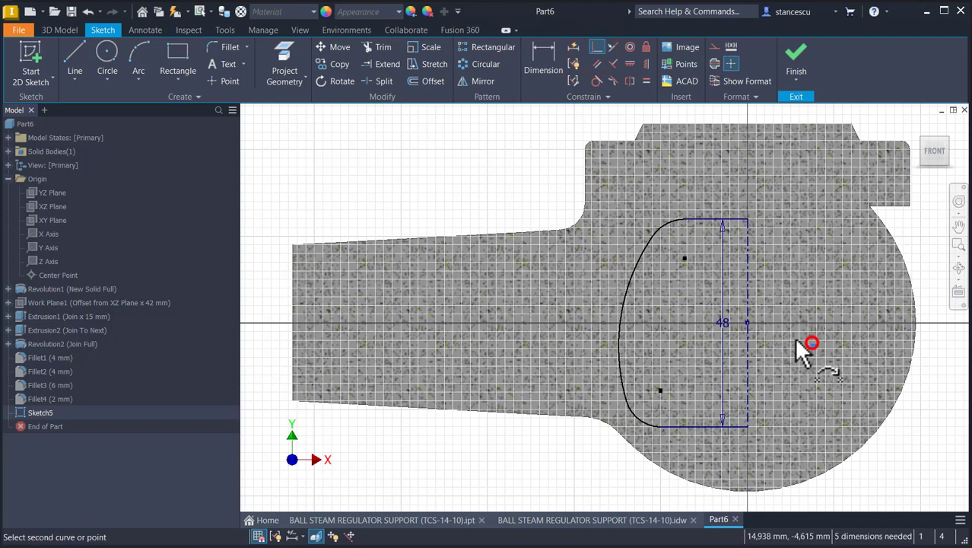
{"action": "left_click", "coordinate": [747, 324]}
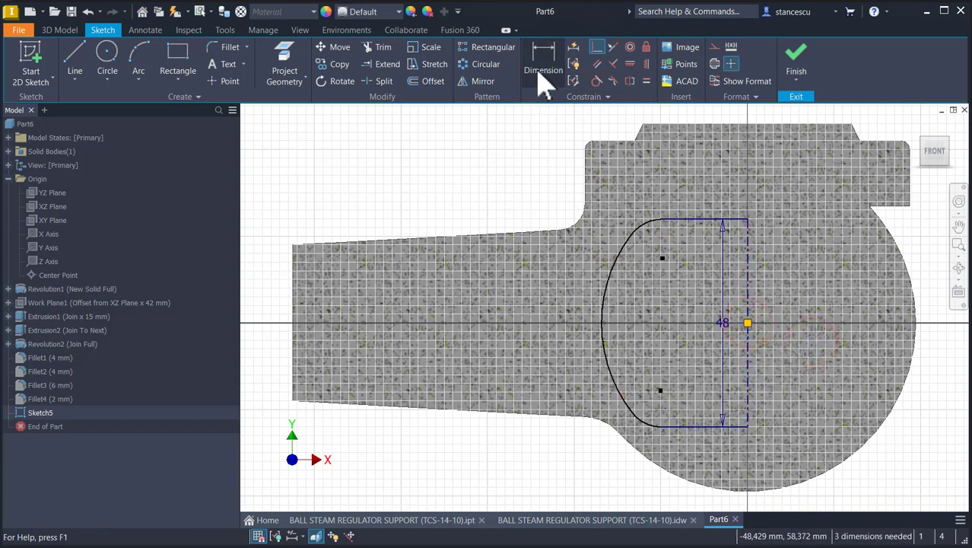
{"action": "left_click", "coordinate": [647, 82]}
{"action": "left_click", "coordinate": [639, 228]}
{"action": "left_click", "coordinate": [643, 420]}
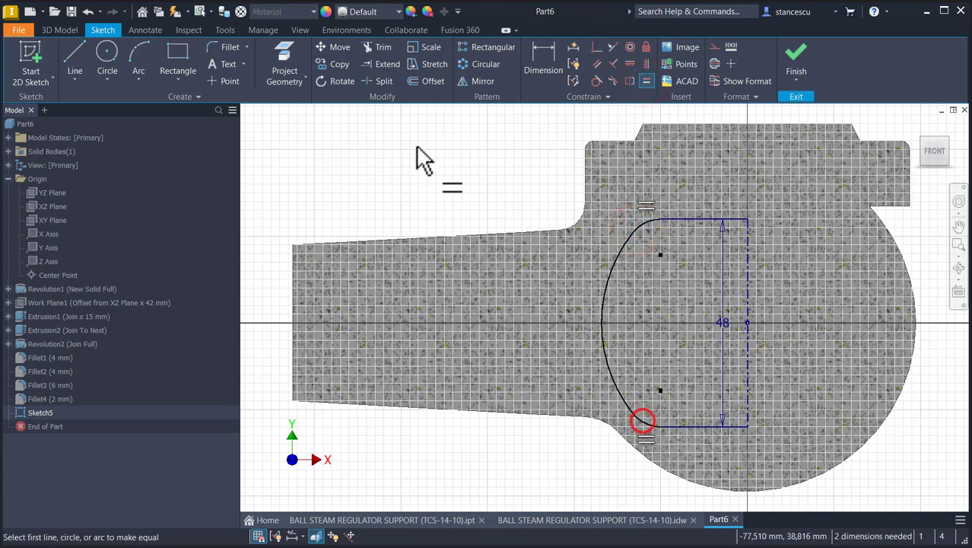
Dimension the cavity profile's large arc to radius 32 mm and its lower corner arc to radius 8 mm
{"action": "left_click", "coordinate": [544, 56]}
{"action": "left_click", "coordinate": [605, 277]}
{"action": "left_click", "coordinate": [480, 213]}
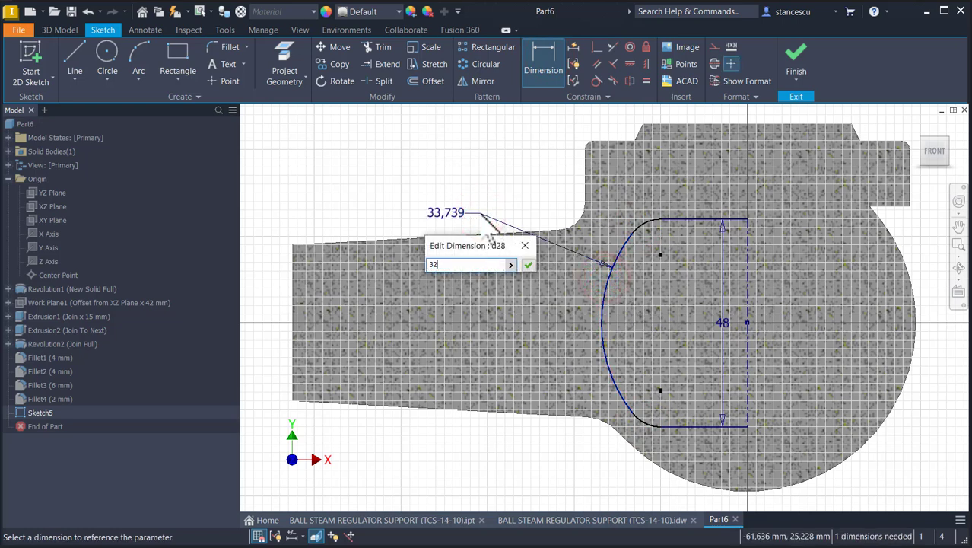
{"action": "key", "text": "Return"}
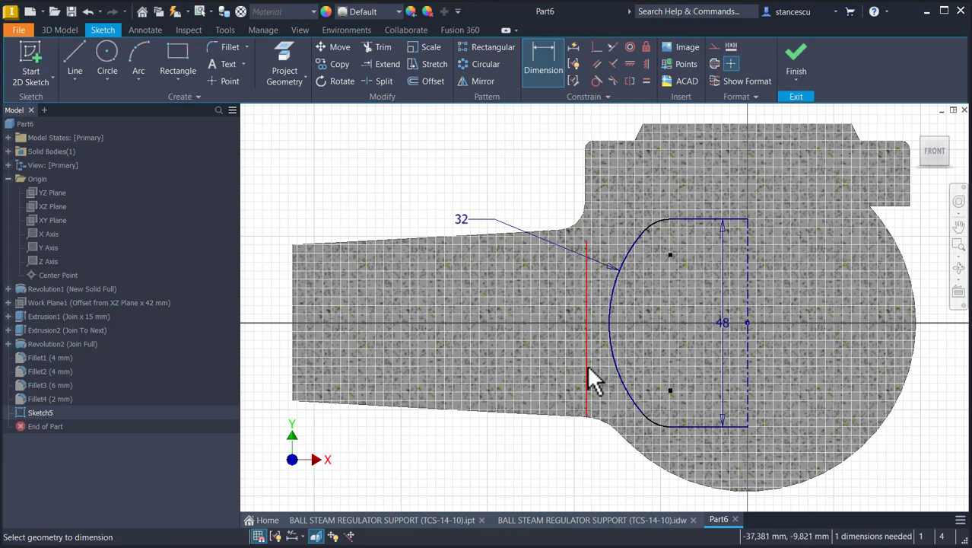
{"action": "left_click", "coordinate": [656, 432]}
{"action": "left_click", "coordinate": [606, 452]}
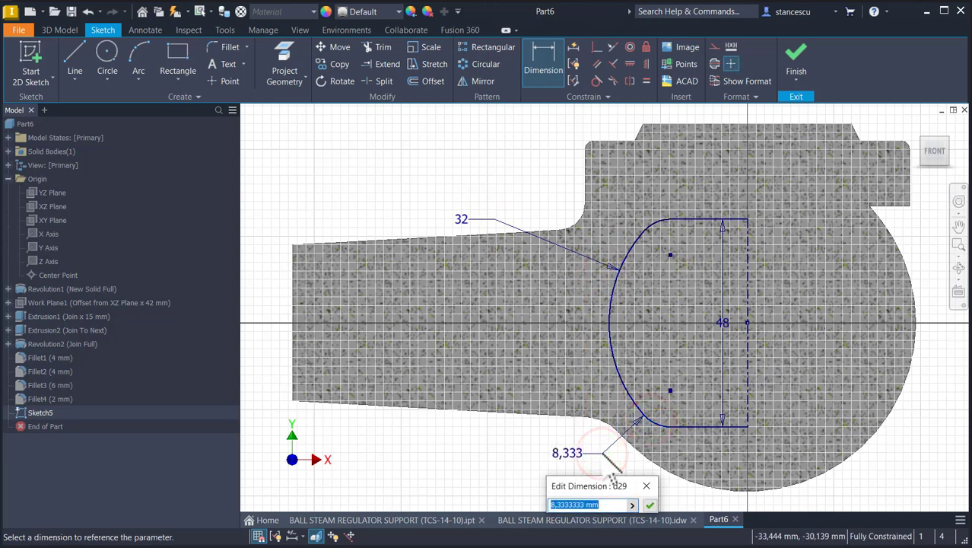
{"action": "type", "text": "8"}
{"action": "key", "text": "Return"}
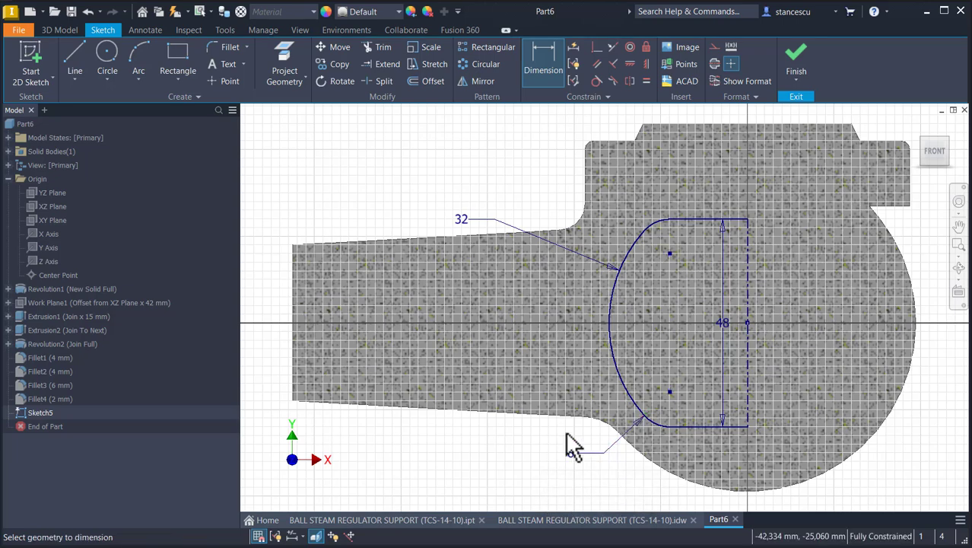
{"action": "key", "text": "Escape"}
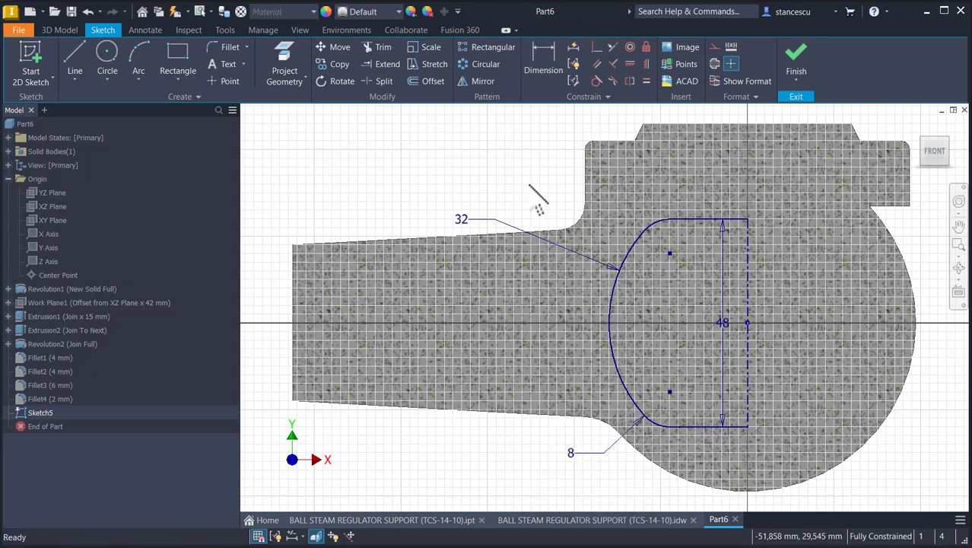
Finish the cavity sketch and revolve its profile a full 360 degrees as a cut through the ball
{"action": "left_click", "coordinate": [795, 61]}
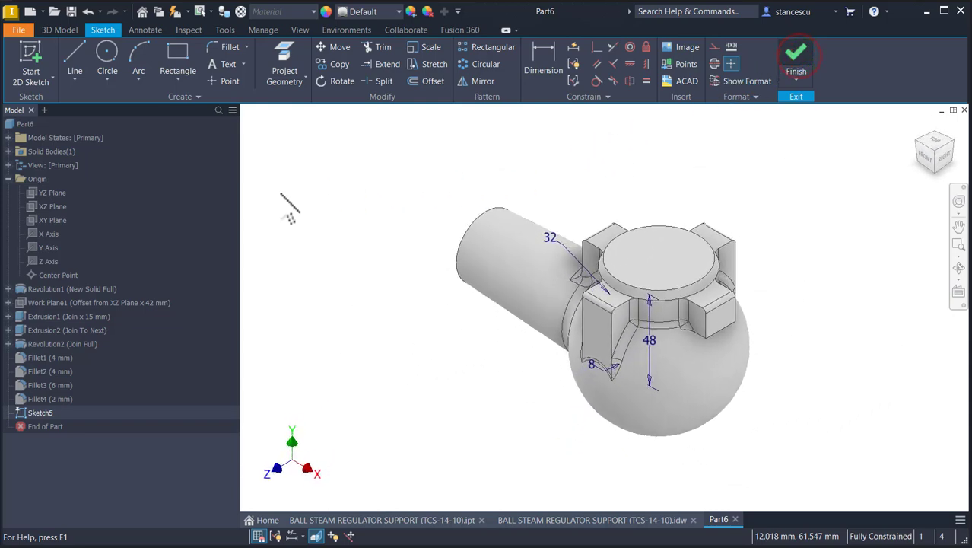
{"action": "left_click", "coordinate": [108, 53]}
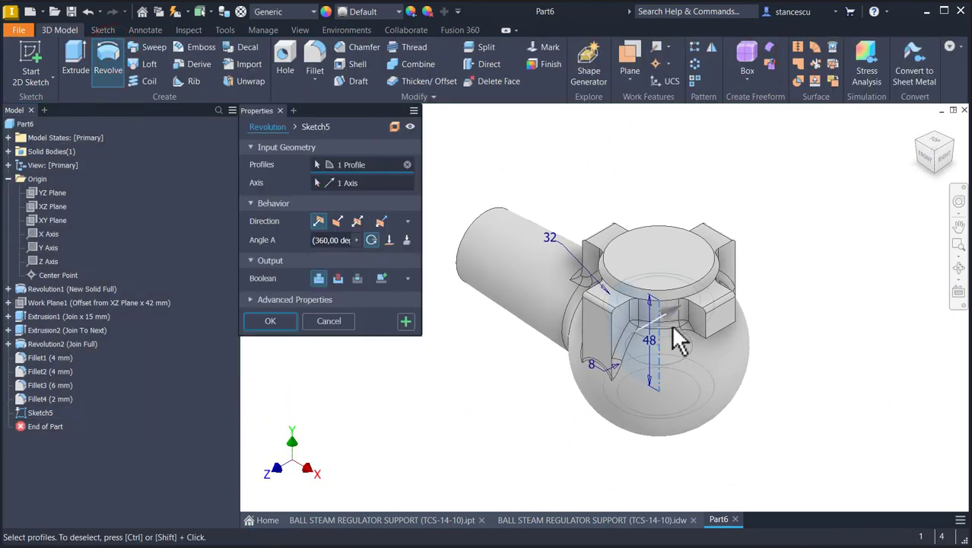
{"action": "left_click", "coordinate": [336, 279]}
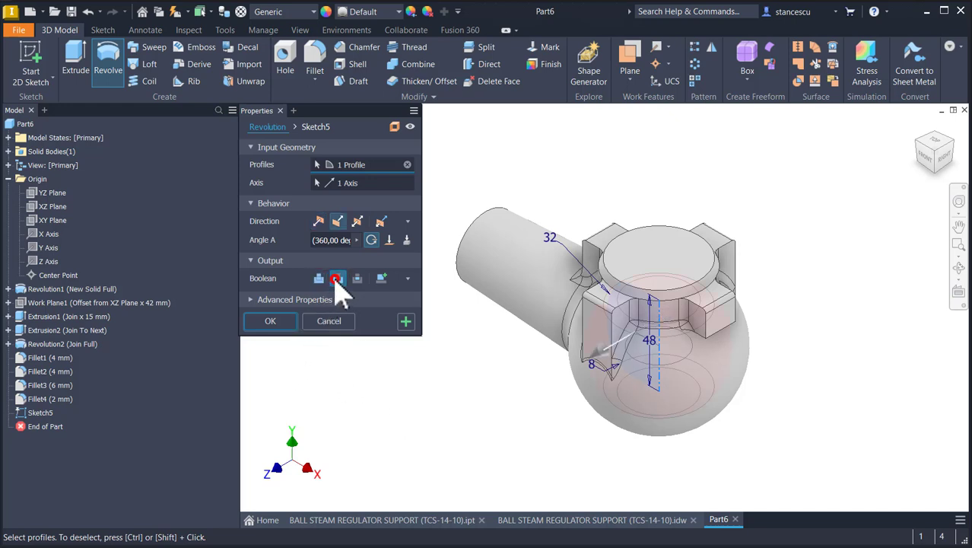
{"action": "left_click", "coordinate": [283, 322]}
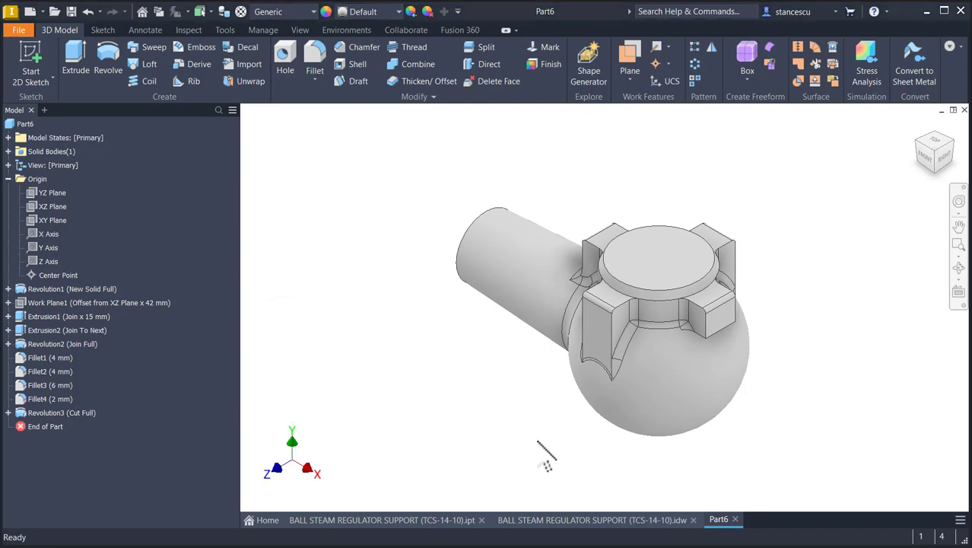
Check the side opening in the drawing's section A-A, and start a sketch on the part's XY plane with the graphics sliced
{"action": "left_click", "coordinate": [593, 520]}
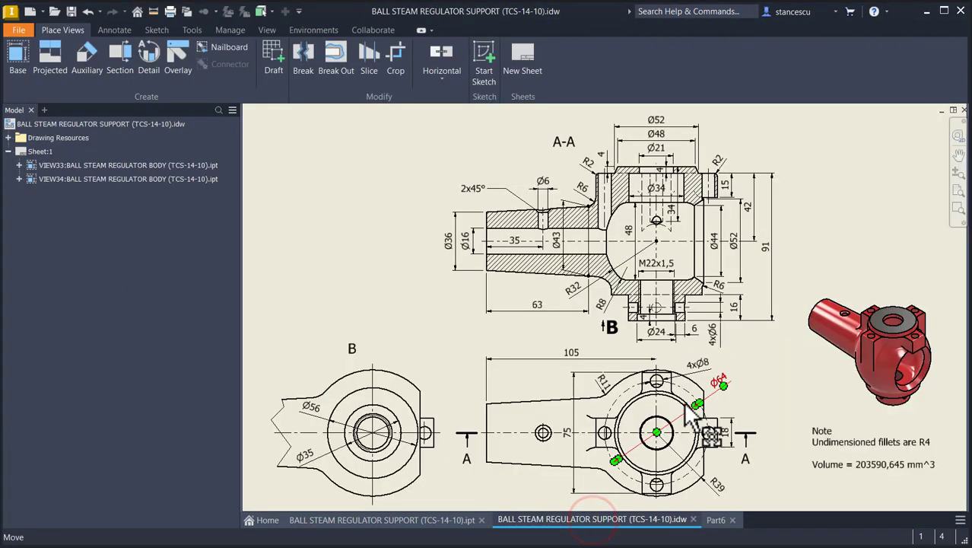
{"action": "scroll", "coordinate": [688, 270], "scroll_direction": "up", "scroll_amount": 1}
{"action": "scroll", "coordinate": [727, 228], "scroll_direction": "up", "scroll_amount": 1}
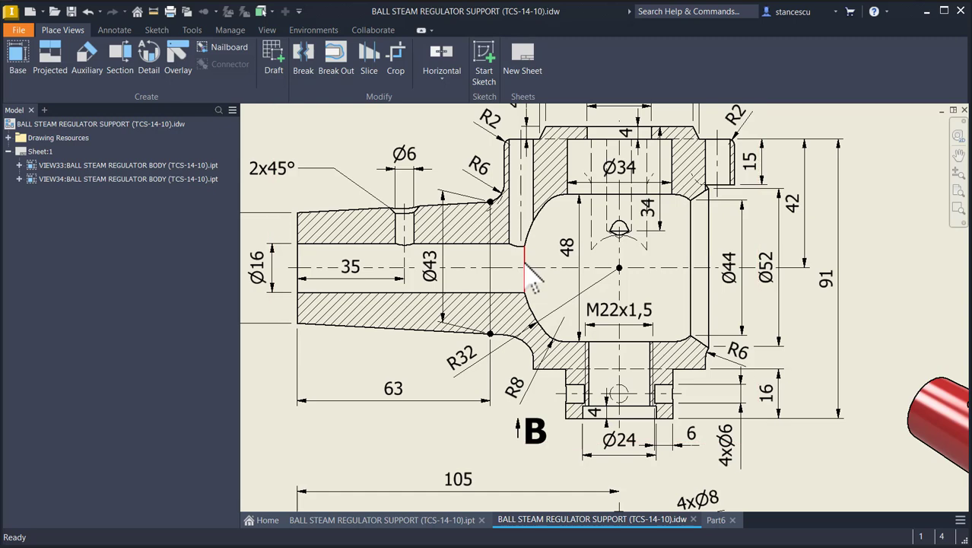
{"action": "left_click", "coordinate": [715, 520]}
{"action": "left_click", "coordinate": [39, 220]}
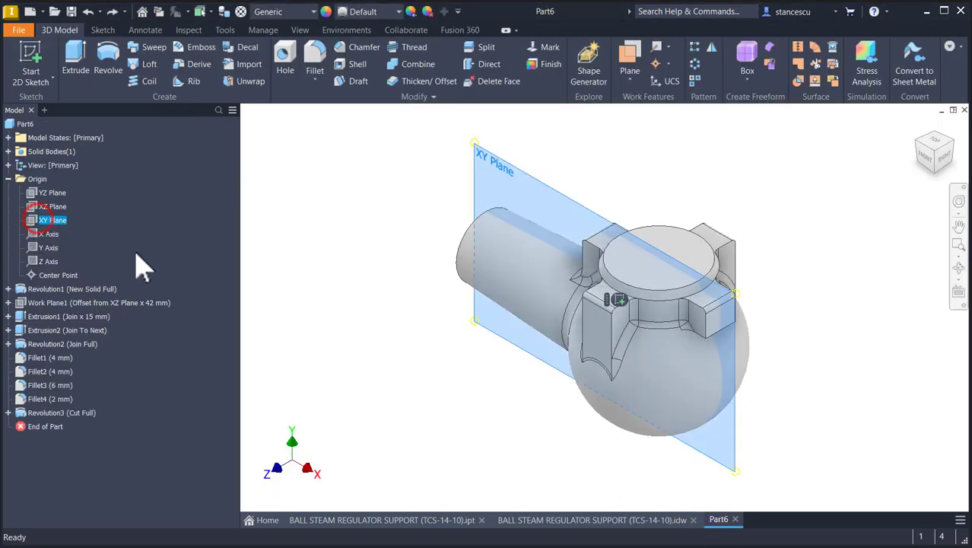
{"action": "left_click", "coordinate": [619, 299]}
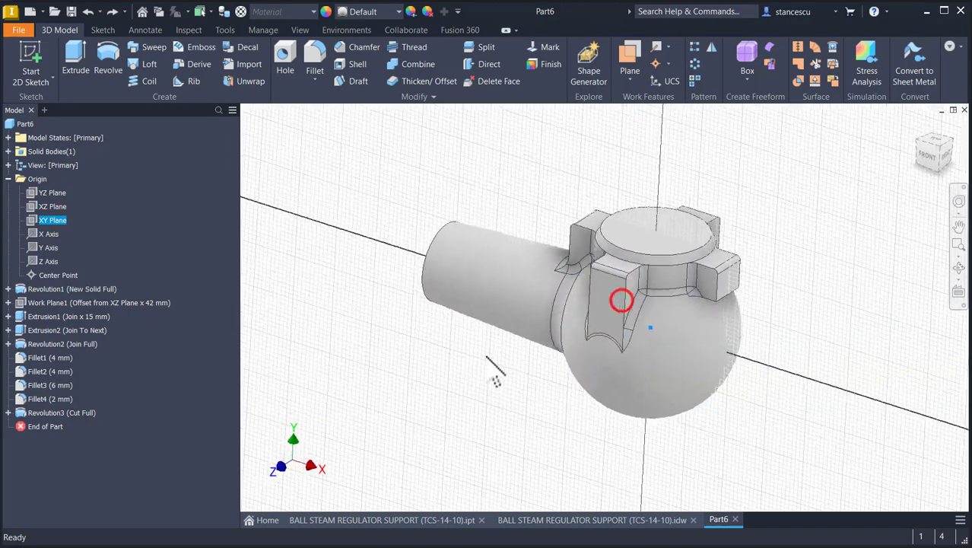
{"action": "key", "text": "F7"}
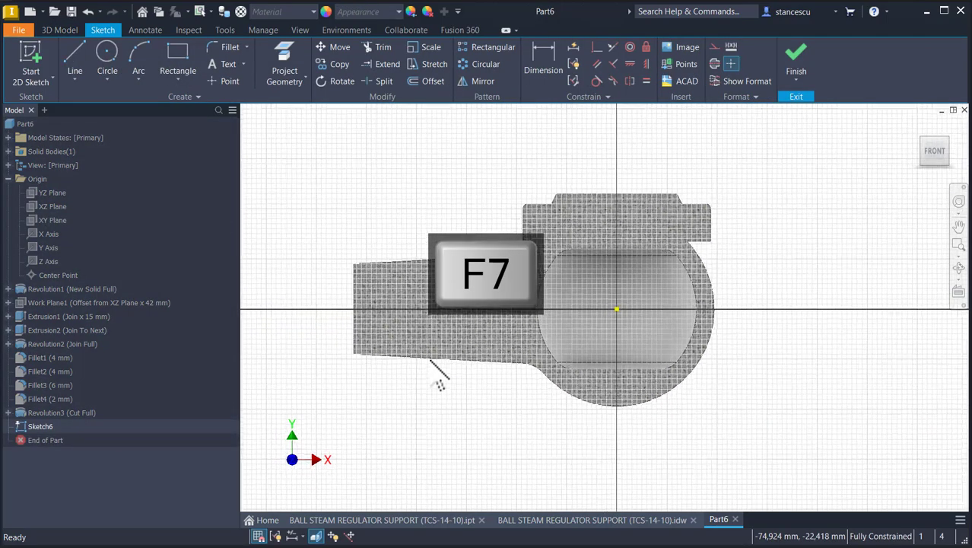
Draw a horizontal line from the sketch origin past the ball's outer edge and convert it to a centerline
{"action": "left_click", "coordinate": [74, 55]}
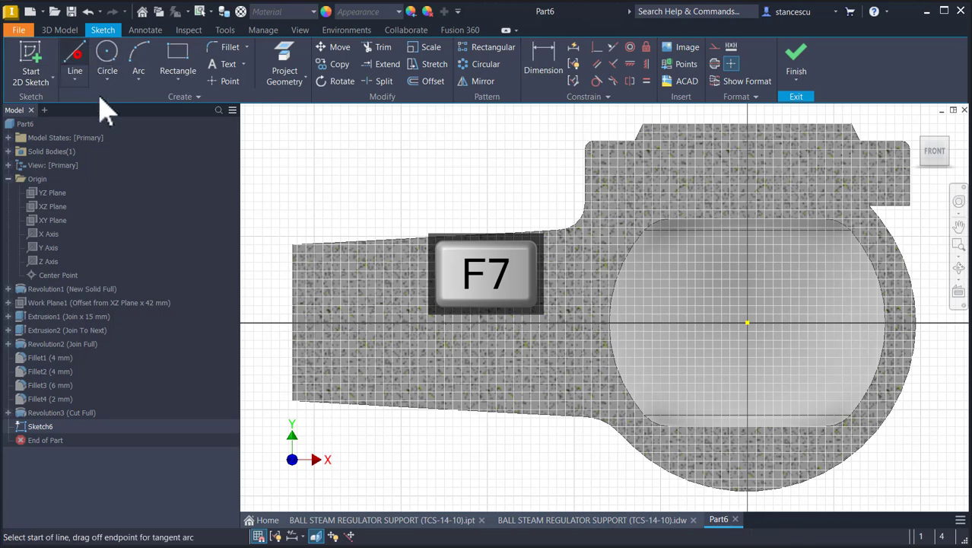
{"action": "left_click", "coordinate": [747, 324]}
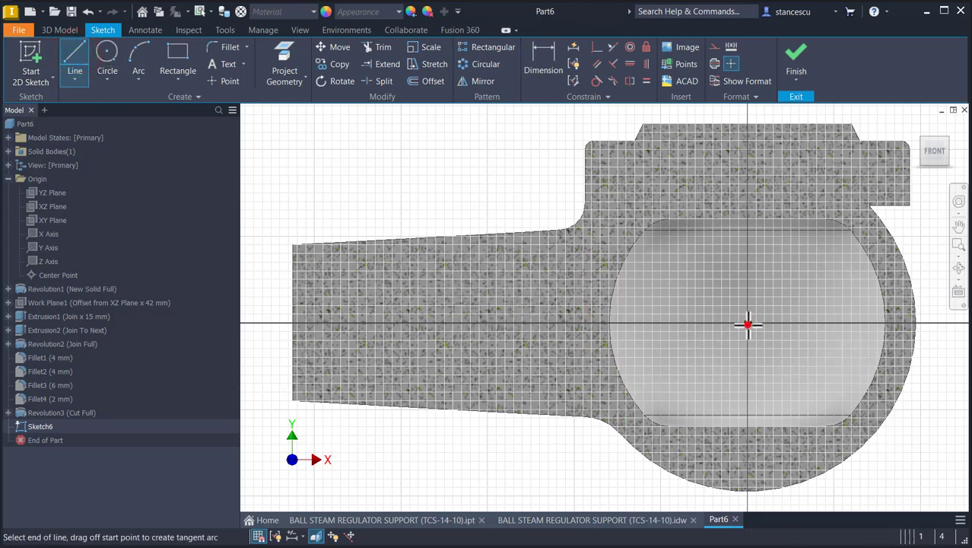
{"action": "left_click", "coordinate": [939, 323]}
{"action": "key", "text": "Escape"}
{"action": "left_click", "coordinate": [850, 324]}
{"action": "left_click", "coordinate": [716, 64]}
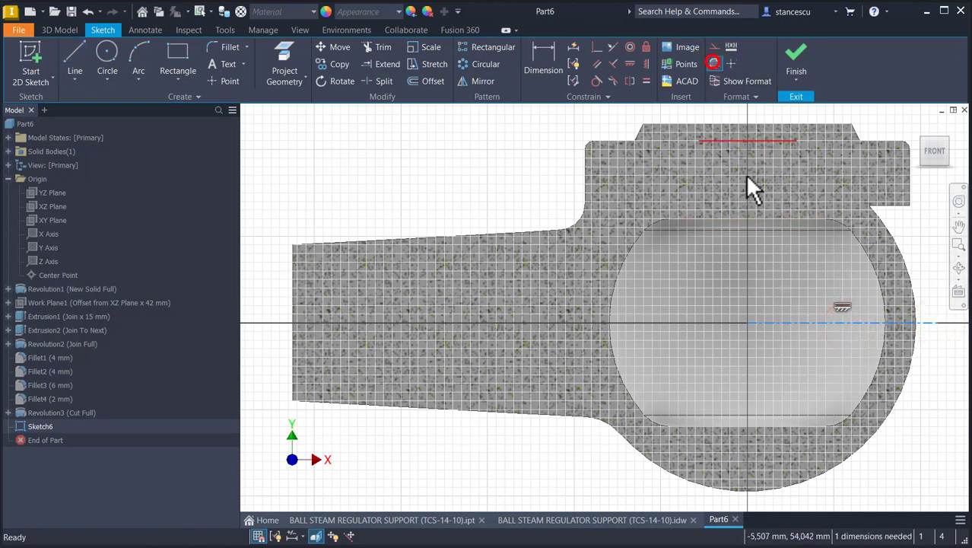
Project the ball's outer arc and the cavity's upper corner arc on the opening side into the sketch
{"action": "left_click", "coordinate": [284, 60]}
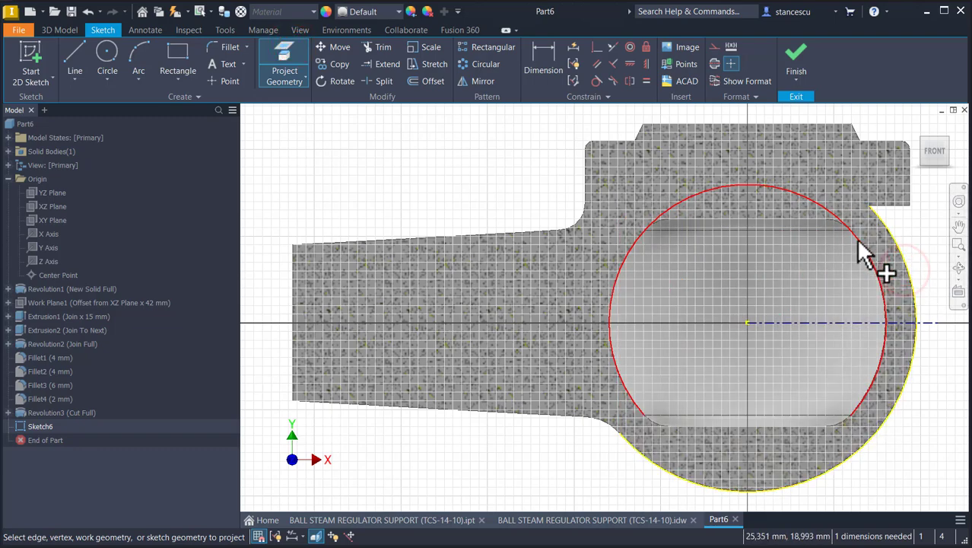
{"action": "scroll", "coordinate": [856, 260], "scroll_direction": "down", "scroll_amount": 5}
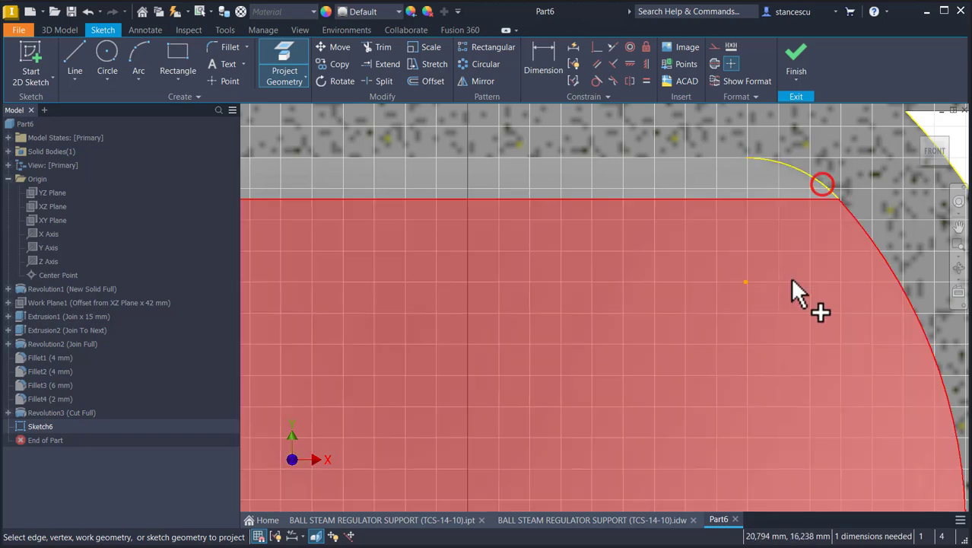
{"action": "scroll", "coordinate": [797, 294], "scroll_direction": "up", "scroll_amount": 4}
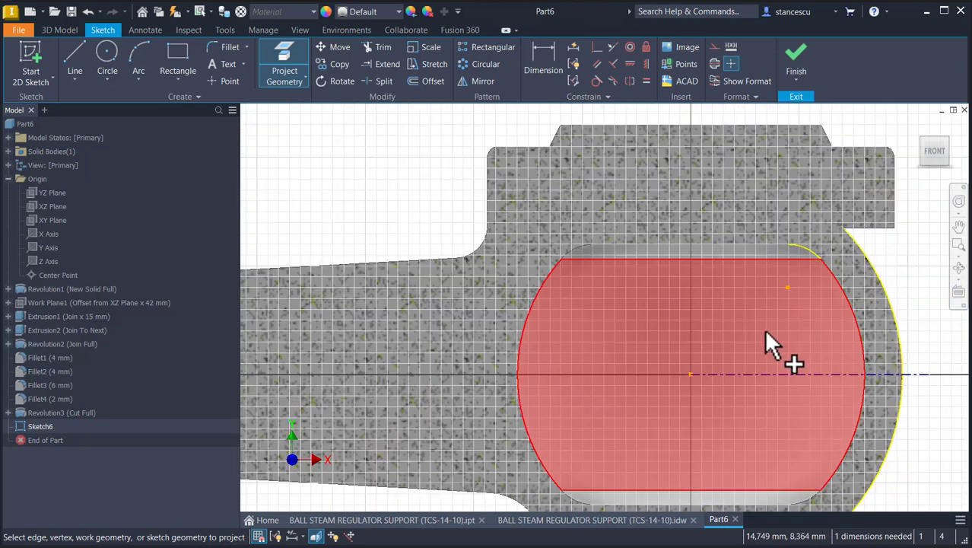
{"action": "left_click", "coordinate": [811, 254]}
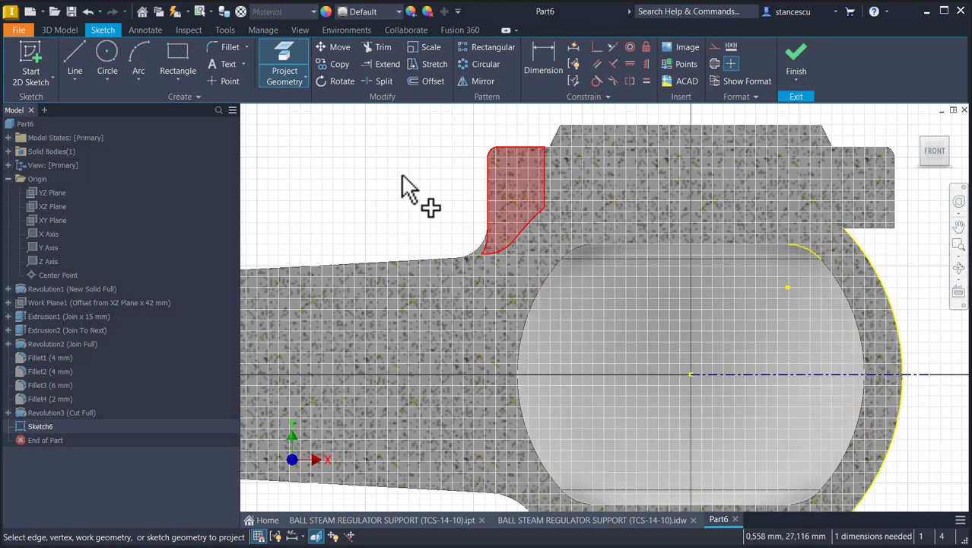
Draw a vertical line about 12 mm up from the sketch origin, then a sloped line out to the projected ball outline
{"action": "left_click", "coordinate": [84, 64]}
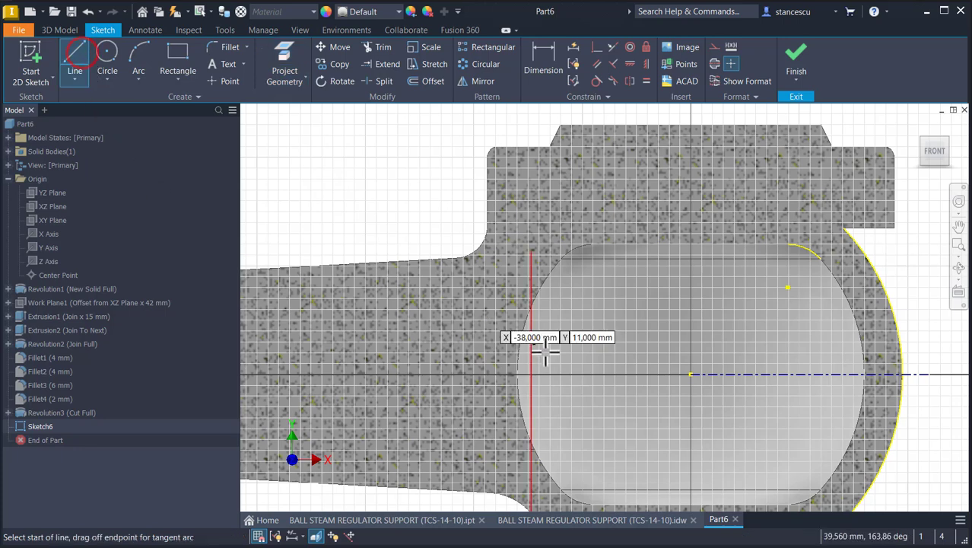
{"action": "left_click_drag", "start_coordinate": [690, 374], "coordinate": [691, 308]}
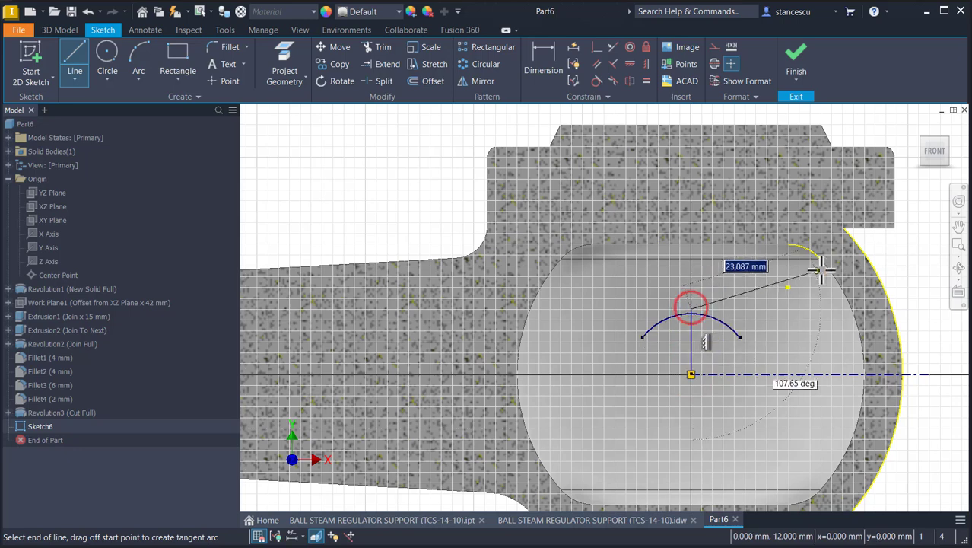
{"action": "double_click", "coordinate": [865, 257]}
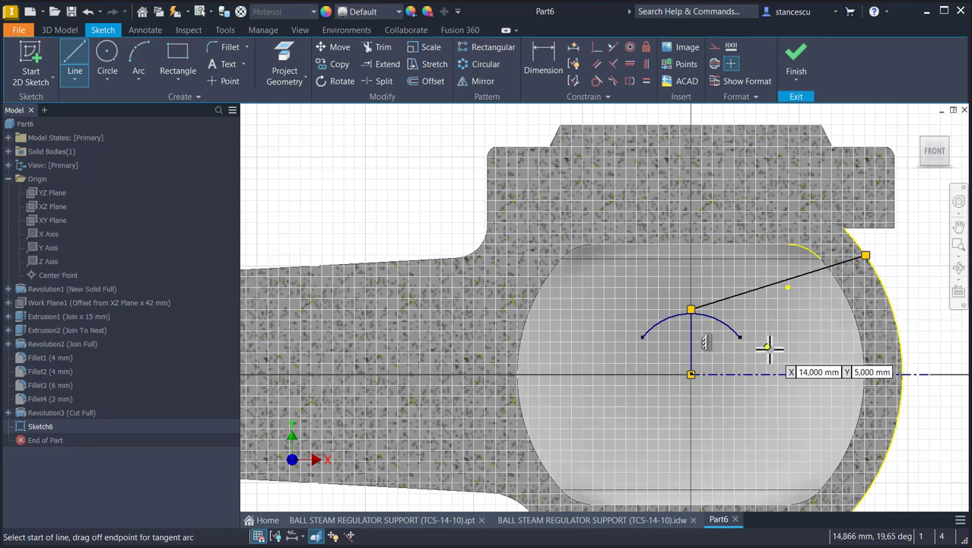
{"action": "key", "text": "Escape"}
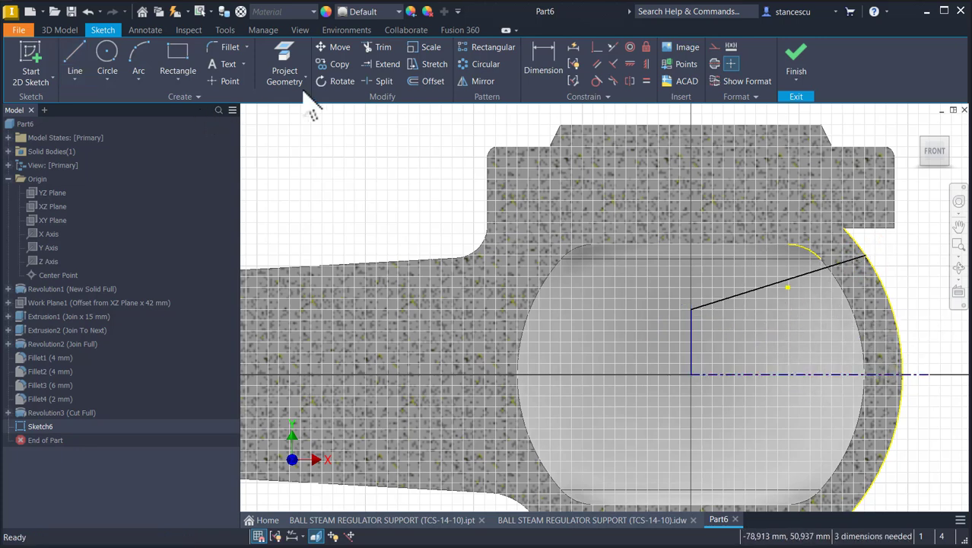
Trim the centerline's overhang beyond the ball outline and place a sketch point on the sloped line near the cavity's corner arc
{"action": "left_click", "coordinate": [382, 47]}
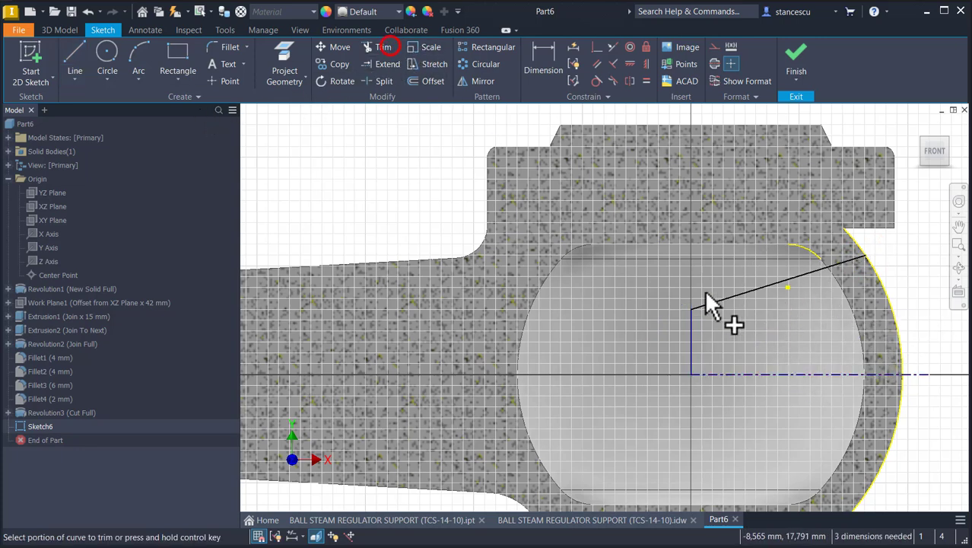
{"action": "left_click", "coordinate": [910, 375]}
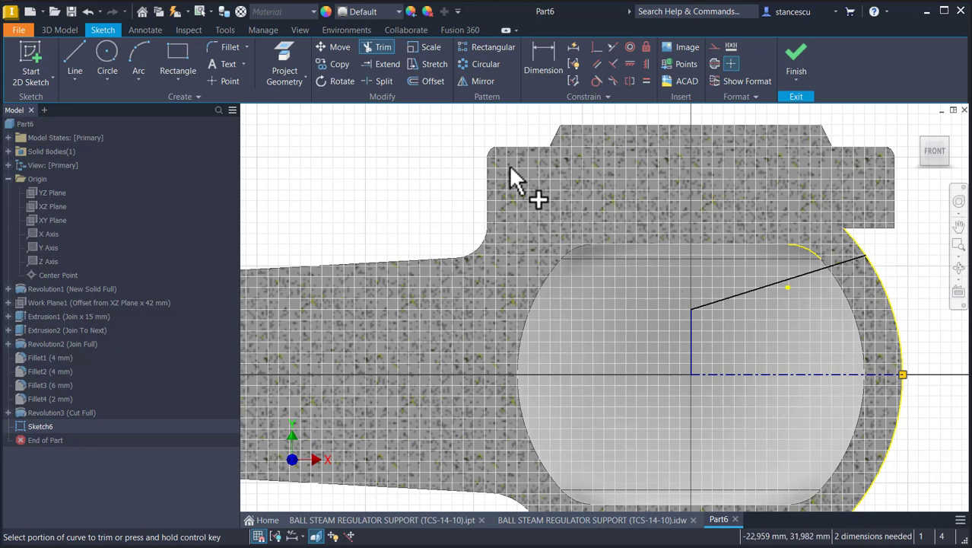
{"action": "left_click", "coordinate": [227, 81]}
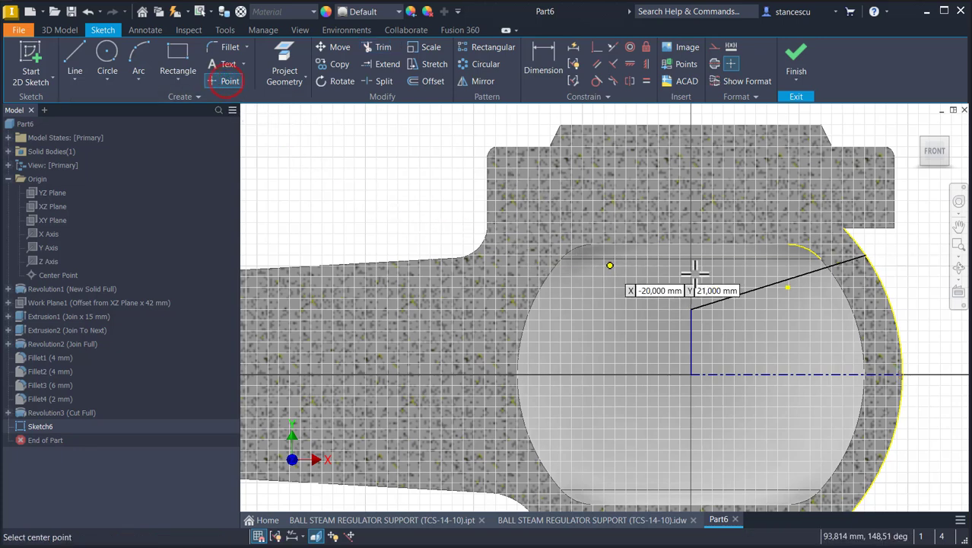
{"action": "left_click", "coordinate": [811, 273]}
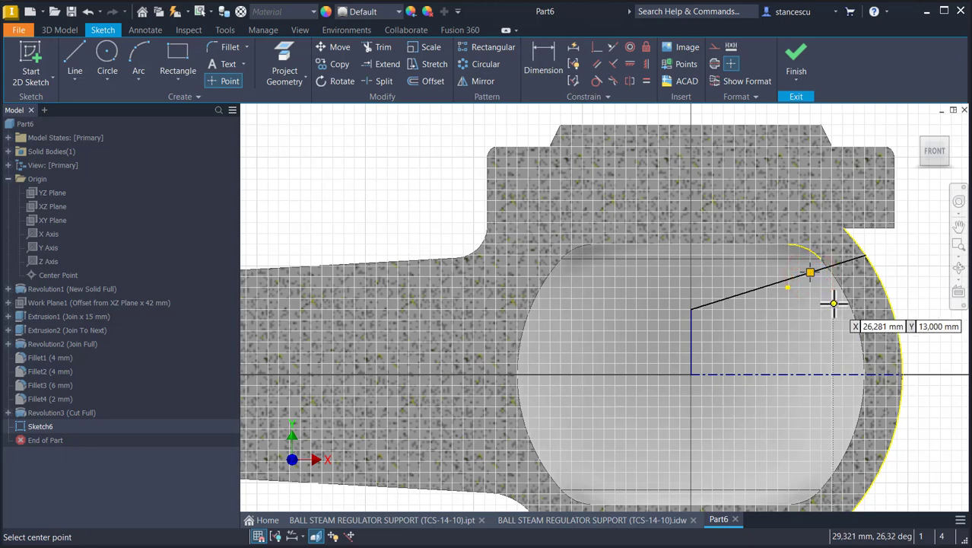
Dimension the sloped line's outer endpoint about the centerline as a 52 mm diameter
{"action": "left_click", "coordinate": [536, 50]}
{"action": "left_click", "coordinate": [865, 256]}
{"action": "left_click", "coordinate": [833, 373]}
{"action": "middle_click_drag", "start_coordinate": [926, 358], "coordinate": [856, 351]}
{"action": "left_click", "coordinate": [906, 354]}
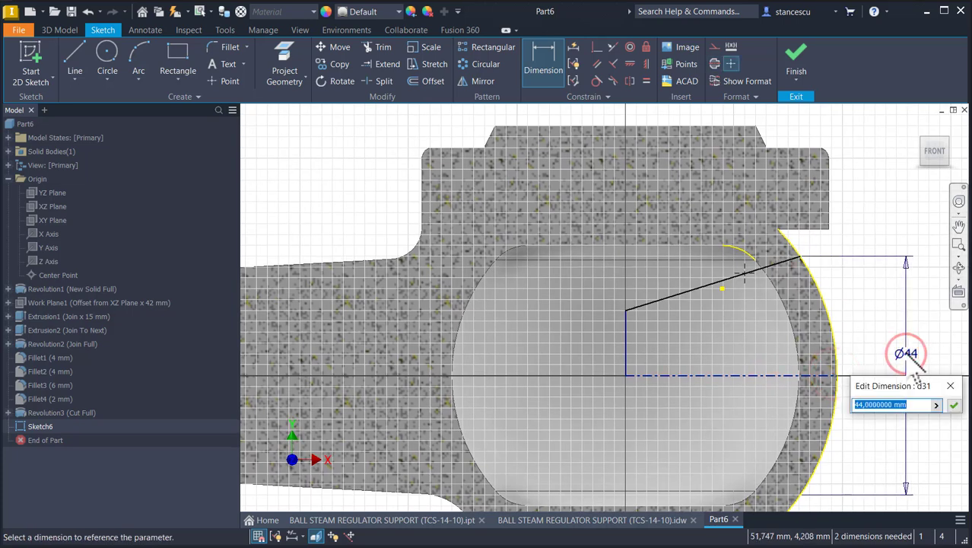
{"action": "type", "text": "52"}
{"action": "key", "text": "Return"}
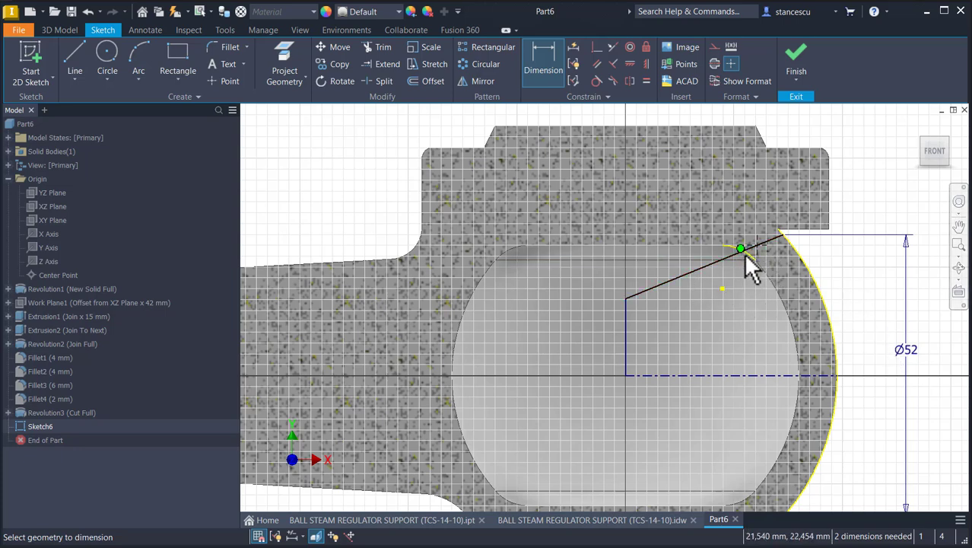
Apply a coincident constraint between the sloped line's sketch point and the projected cavity corner arc
{"action": "scroll", "coordinate": [751, 251], "scroll_direction": "up", "scroll_amount": 2}
{"action": "scroll", "coordinate": [765, 277], "scroll_direction": "up", "scroll_amount": 2}
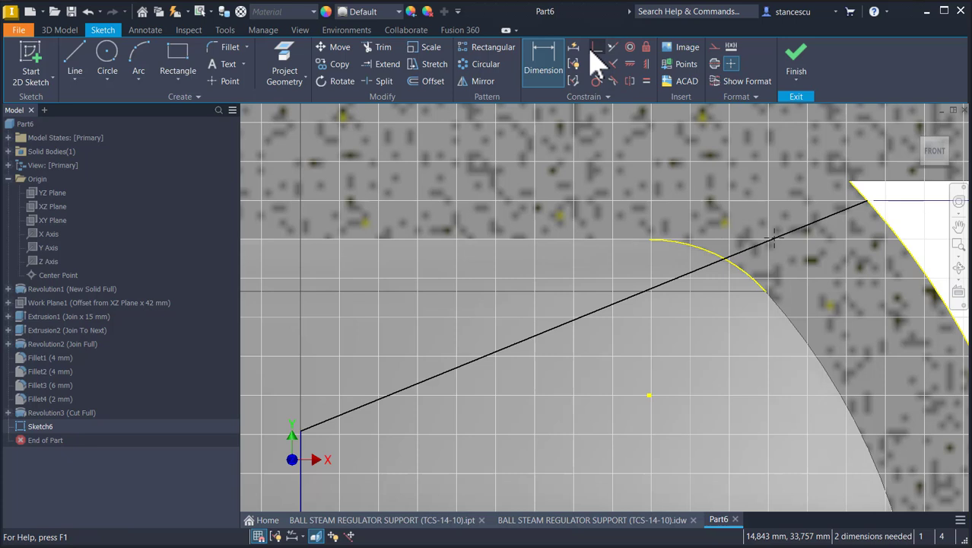
{"action": "left_click", "coordinate": [595, 49]}
{"action": "left_click", "coordinate": [764, 243]}
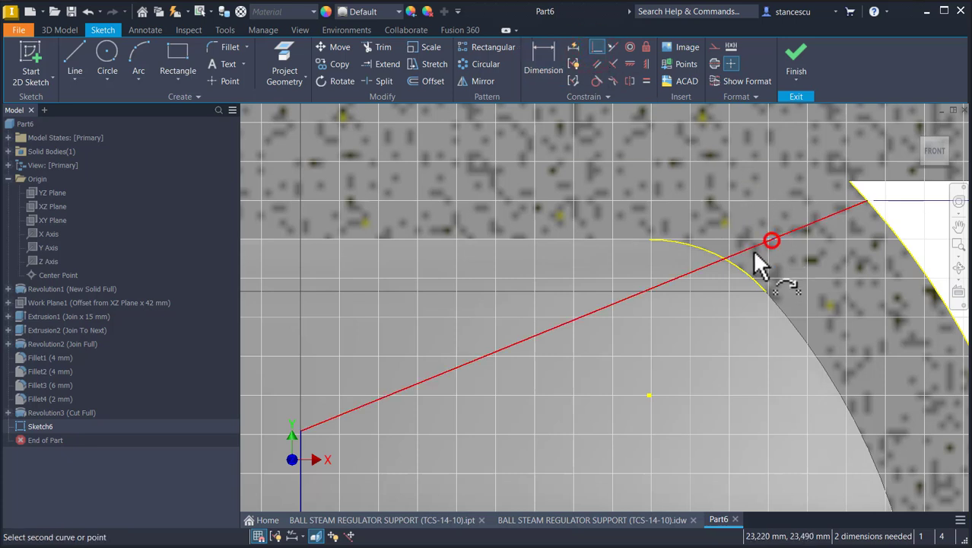
{"action": "left_click", "coordinate": [735, 274]}
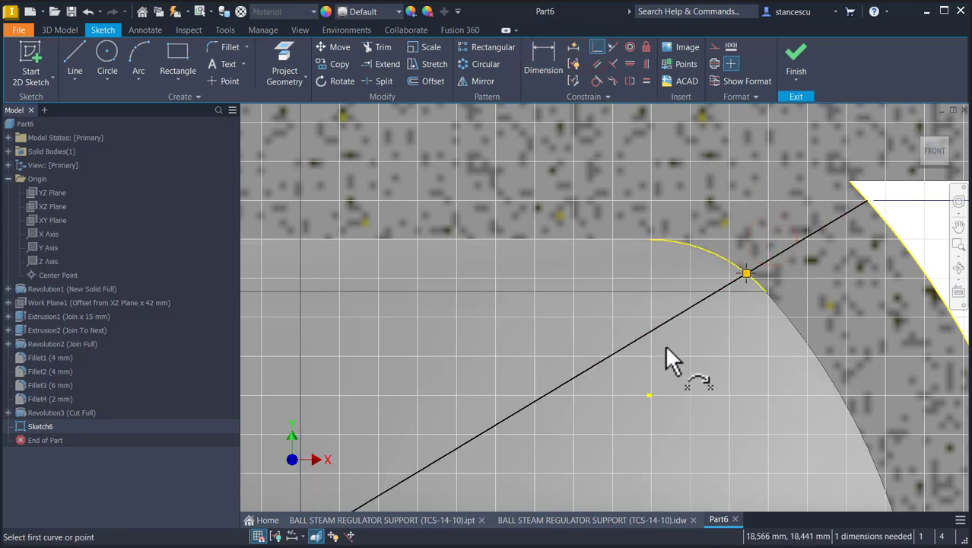
Dimension the constrained sketch point about the centerline as a 44 mm diameter
{"action": "scroll", "coordinate": [669, 365], "scroll_direction": "down", "scroll_amount": 4}
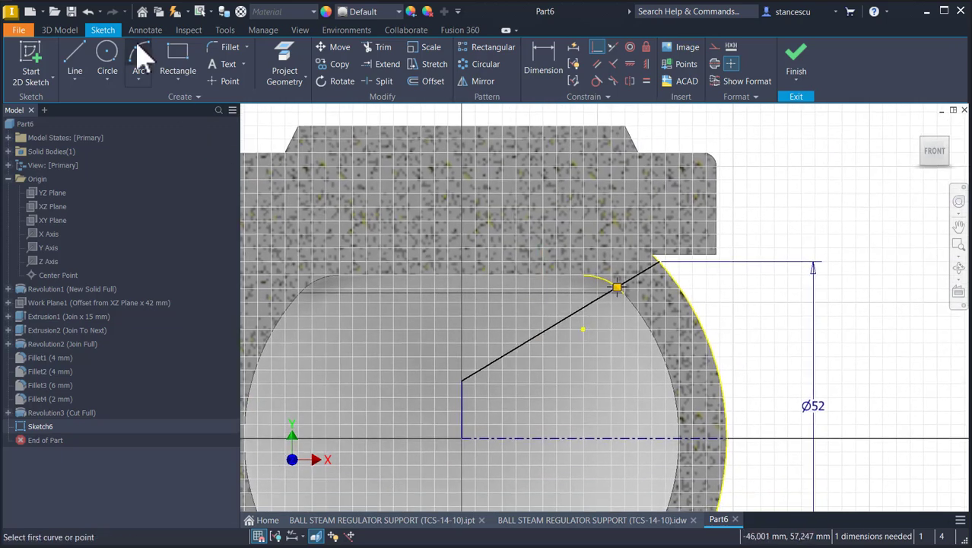
{"action": "left_click", "coordinate": [542, 66]}
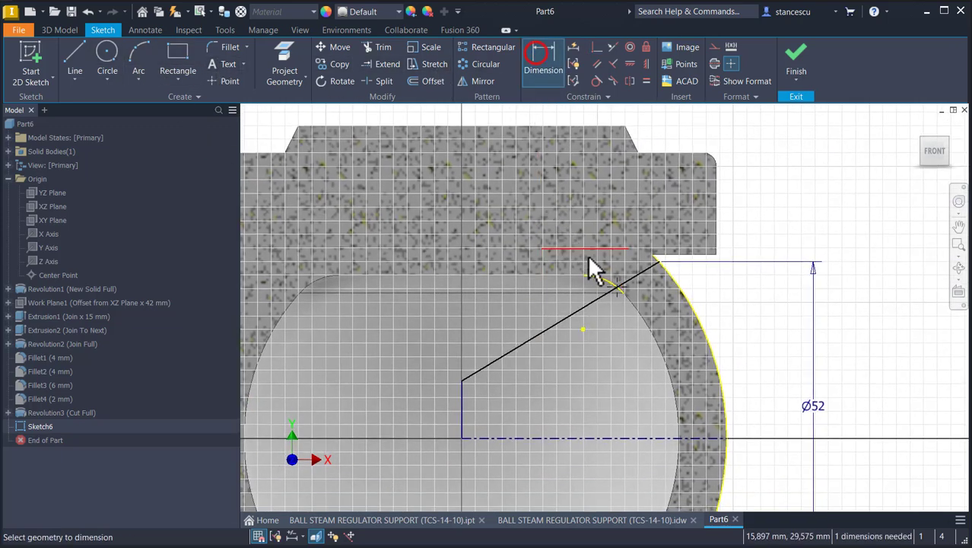
{"action": "left_click", "coordinate": [615, 286]}
{"action": "left_click", "coordinate": [632, 437]}
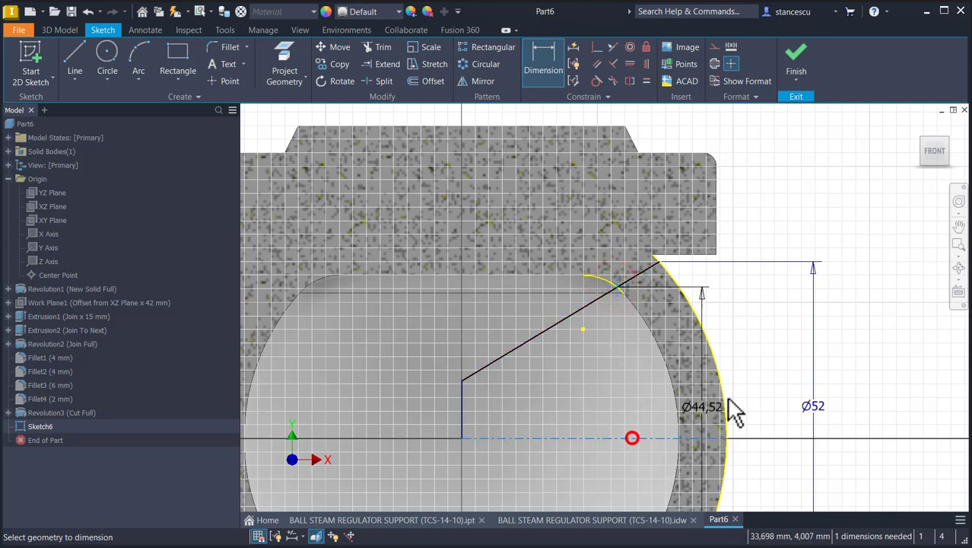
{"action": "left_click", "coordinate": [767, 381]}
{"action": "type", "text": "44"}
{"action": "key", "text": "Return"}
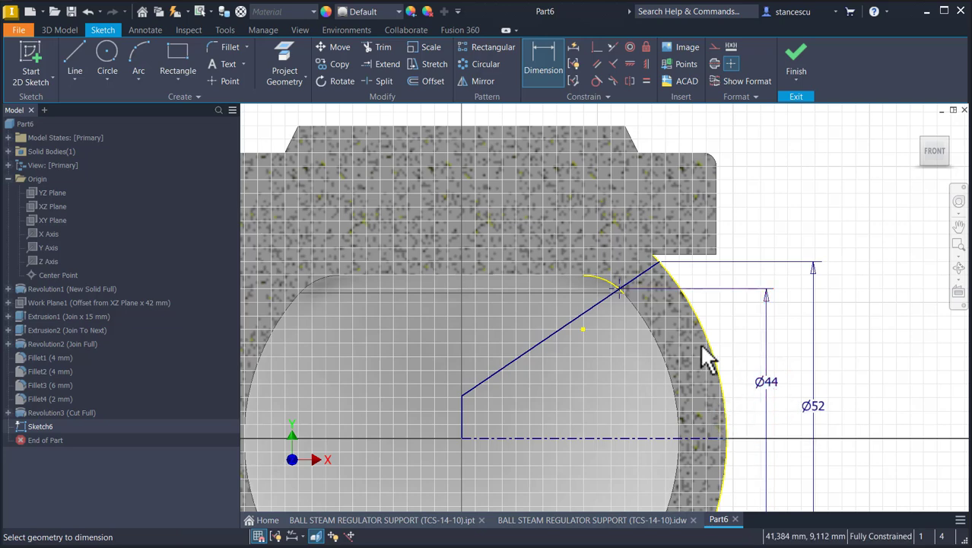
{"action": "scroll", "coordinate": [622, 298], "scroll_direction": "up", "scroll_amount": 2}
{"action": "scroll", "coordinate": [623, 308], "scroll_direction": "up", "scroll_amount": 2}
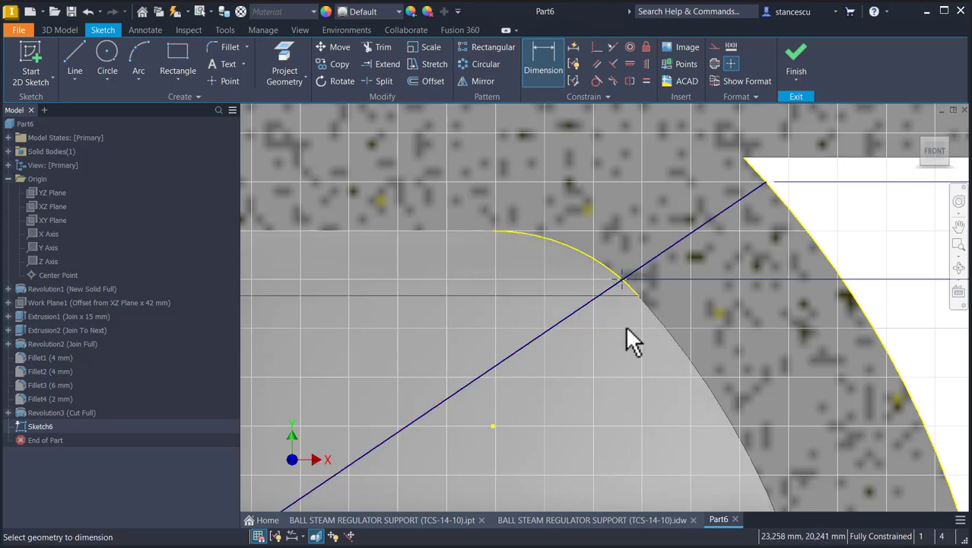
{"action": "scroll", "coordinate": [625, 343], "scroll_direction": "down", "scroll_amount": 1}
{"action": "scroll", "coordinate": [621, 335], "scroll_direction": "down", "scroll_amount": 2}
{"action": "middle_click_drag", "start_coordinate": [629, 358], "coordinate": [629, 287]}
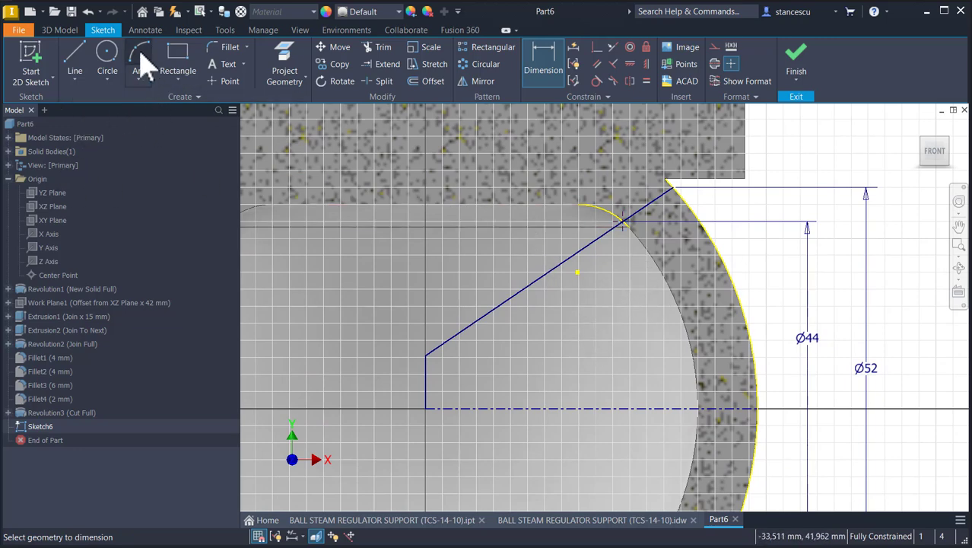
{"action": "left_click", "coordinate": [146, 70]}
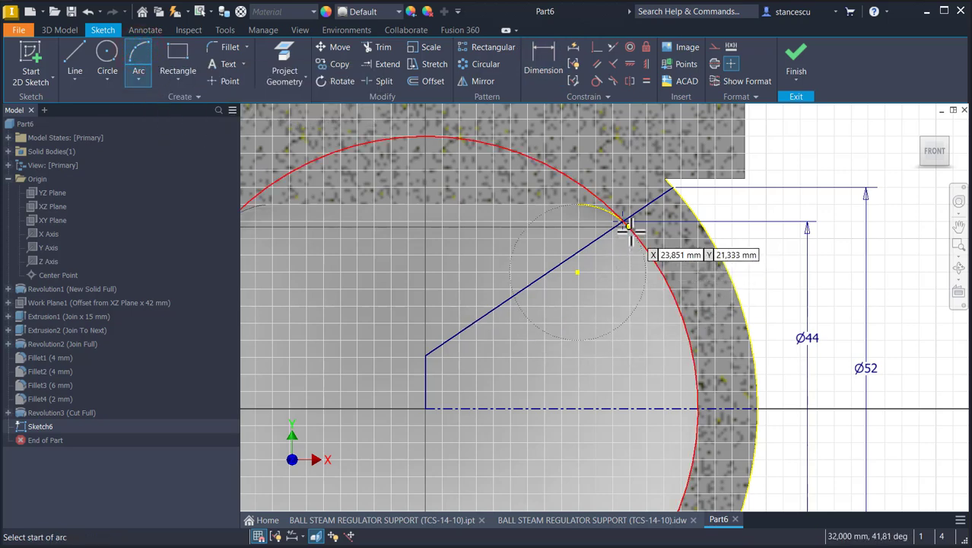
{"action": "left_click", "coordinate": [626, 225]}
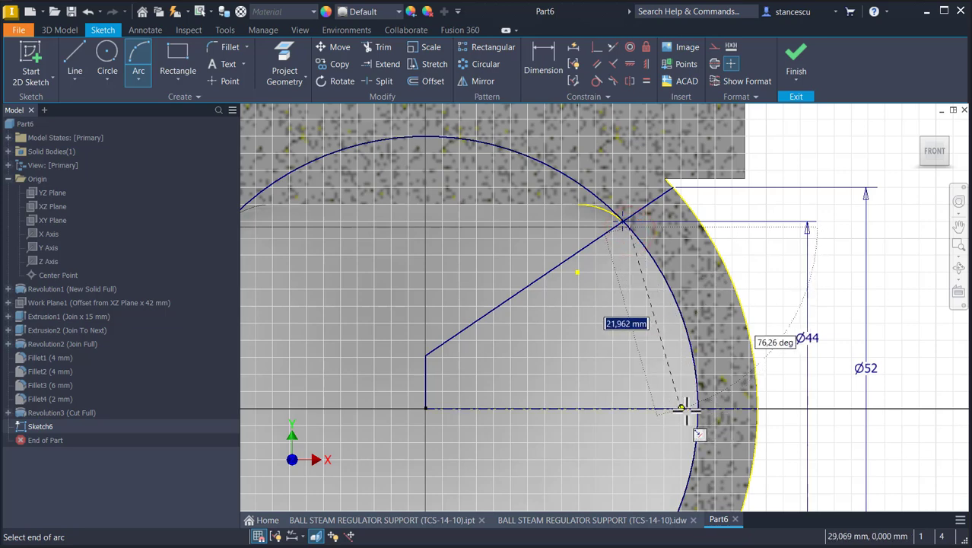
{"action": "key", "text": "Escape"}
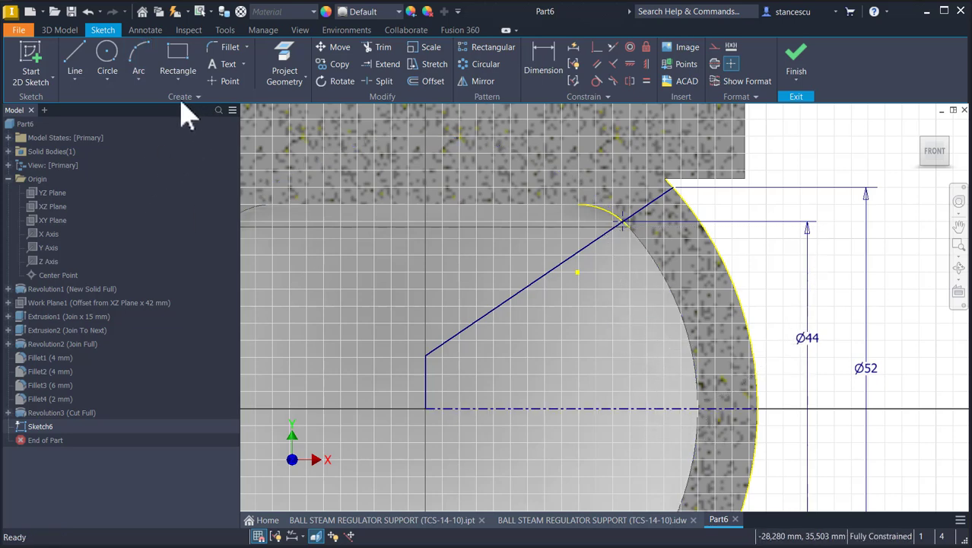
Project the cavity's circular outline into the sketch and convert it to construction geometry
{"action": "left_click", "coordinate": [288, 67]}
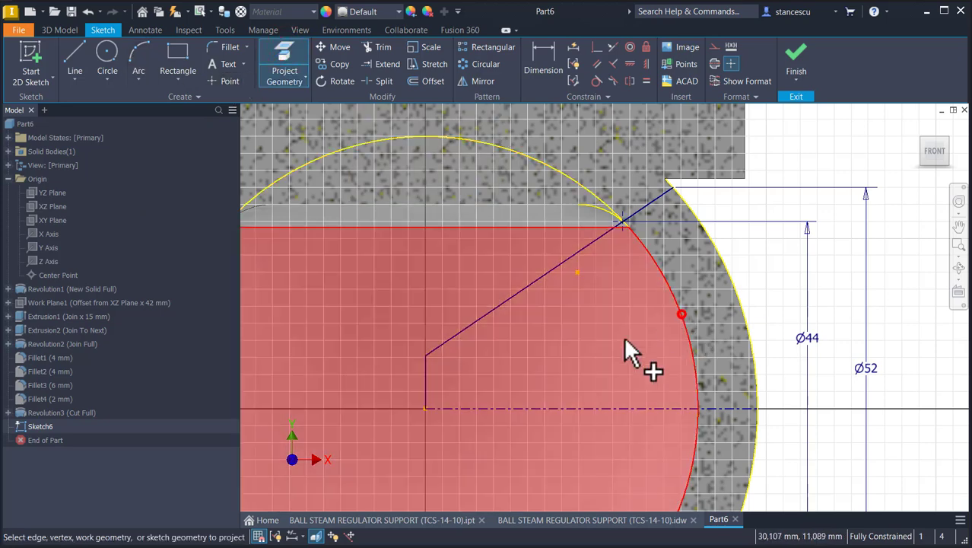
{"action": "left_click", "coordinate": [525, 371]}
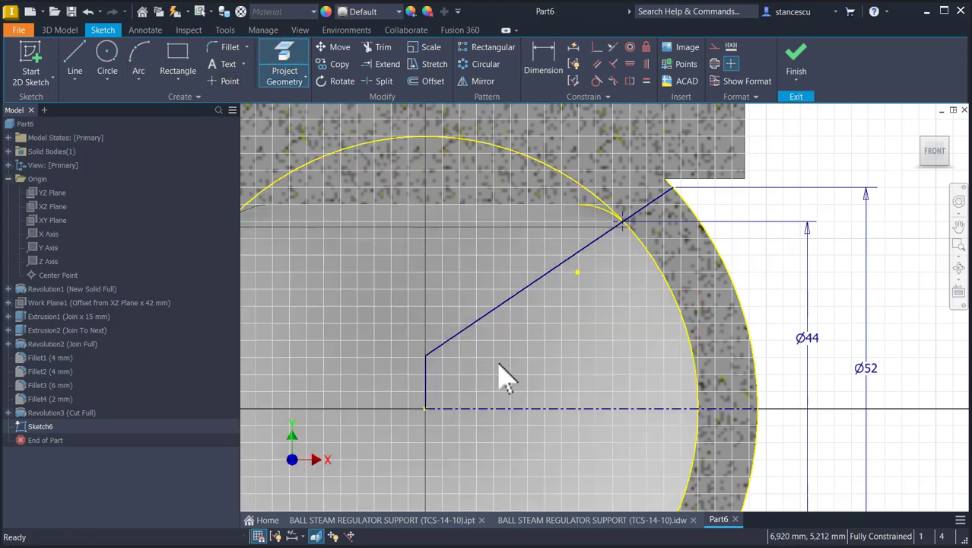
{"action": "key", "text": "Escape"}
{"action": "left_click", "coordinate": [677, 306]}
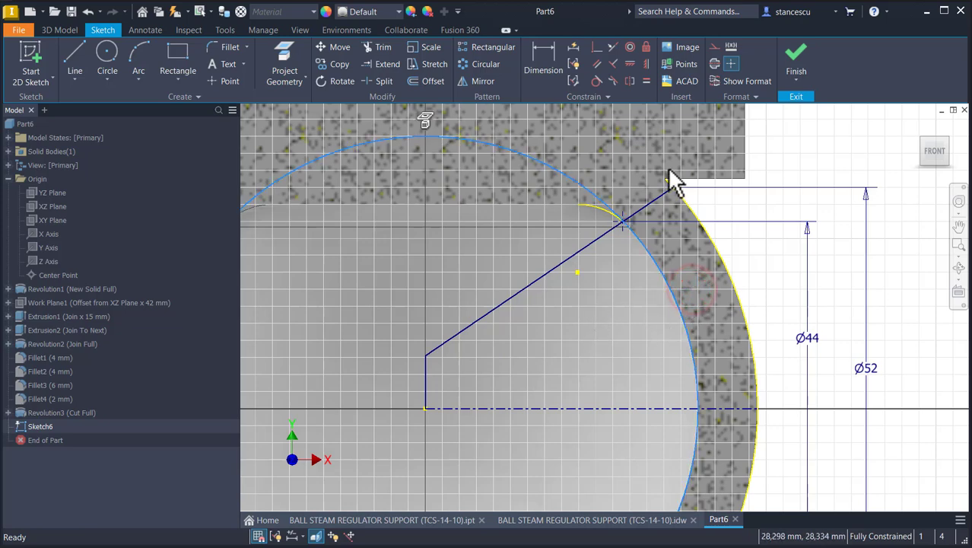
{"action": "left_click", "coordinate": [719, 47]}
{"action": "left_click", "coordinate": [623, 297]}
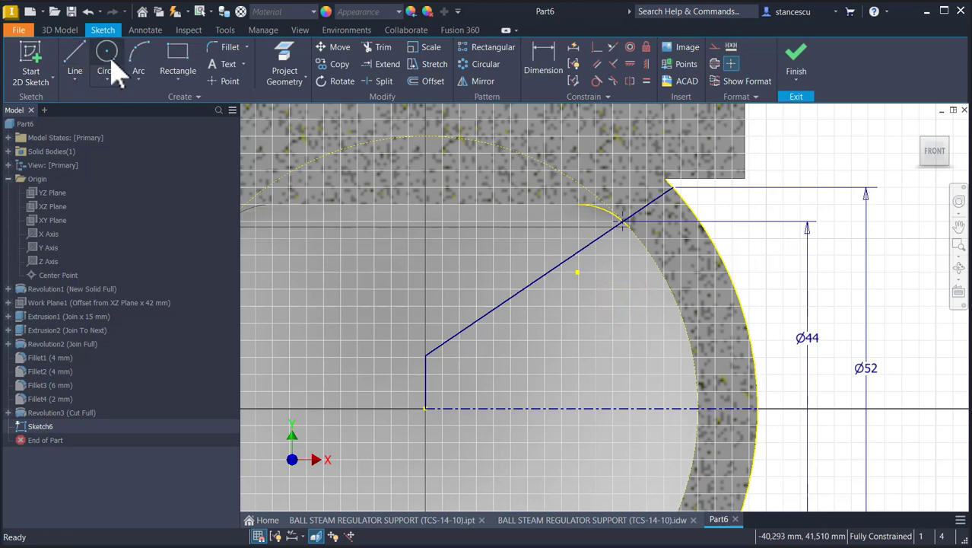
Draw a three-point arc of 32 mm radius along the cavity outline, from the corner arc's lower end to the centerline
{"action": "left_click", "coordinate": [138, 58]}
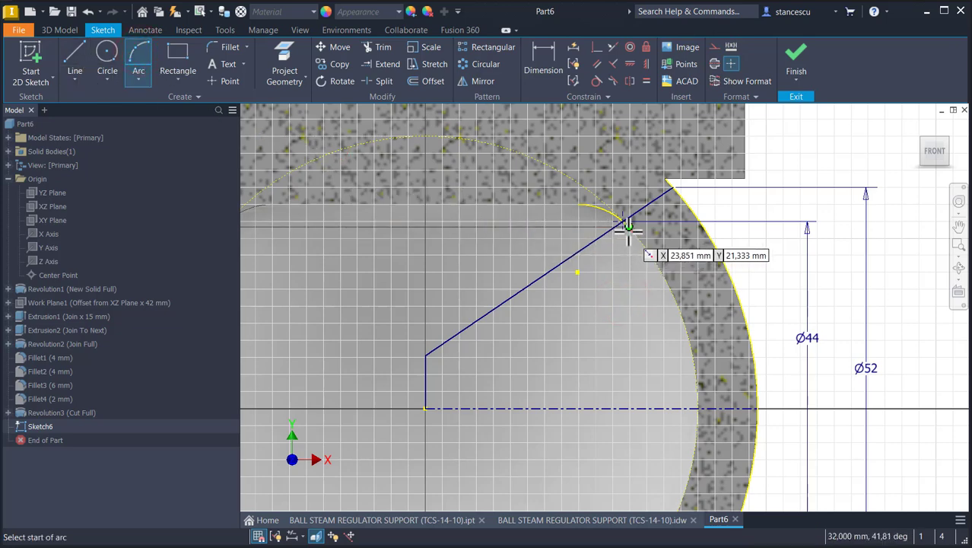
{"action": "left_click", "coordinate": [628, 226]}
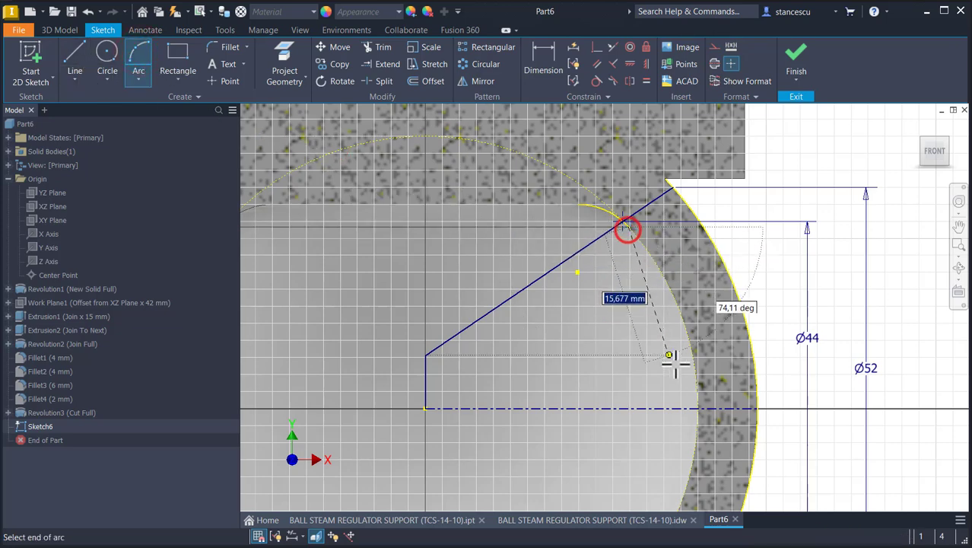
{"action": "left_click", "coordinate": [699, 409]}
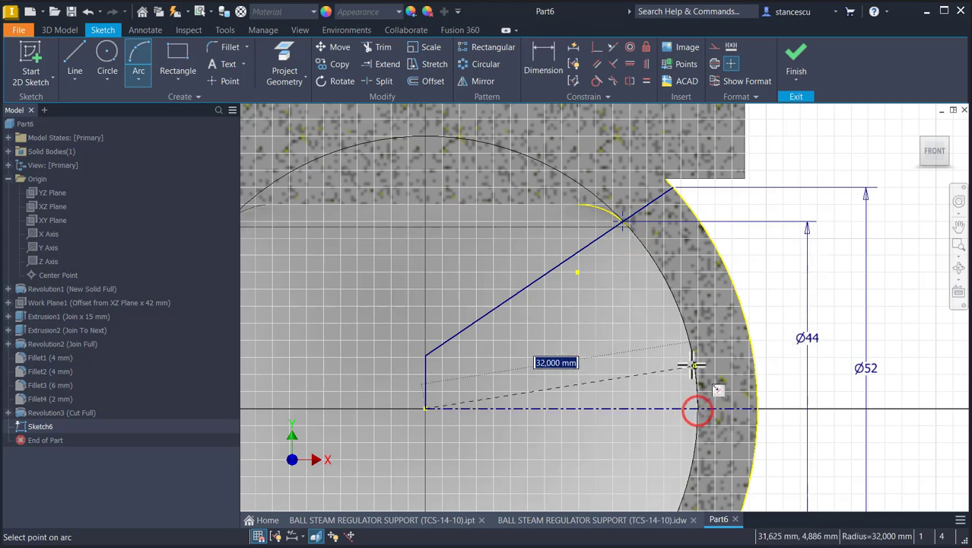
{"action": "left_click", "coordinate": [694, 365]}
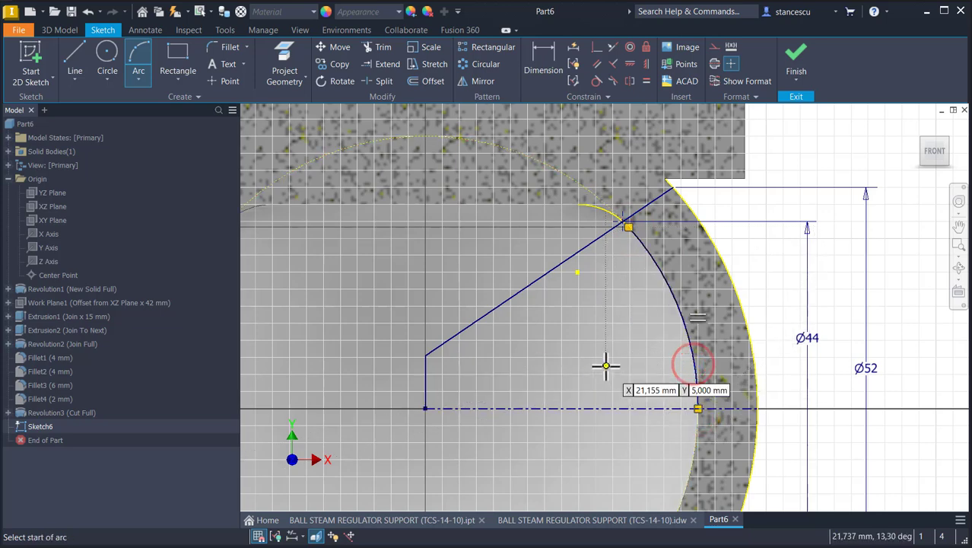
Draw a line along the centerline from the cavity outline to the outer ball outline
{"action": "left_click", "coordinate": [72, 51]}
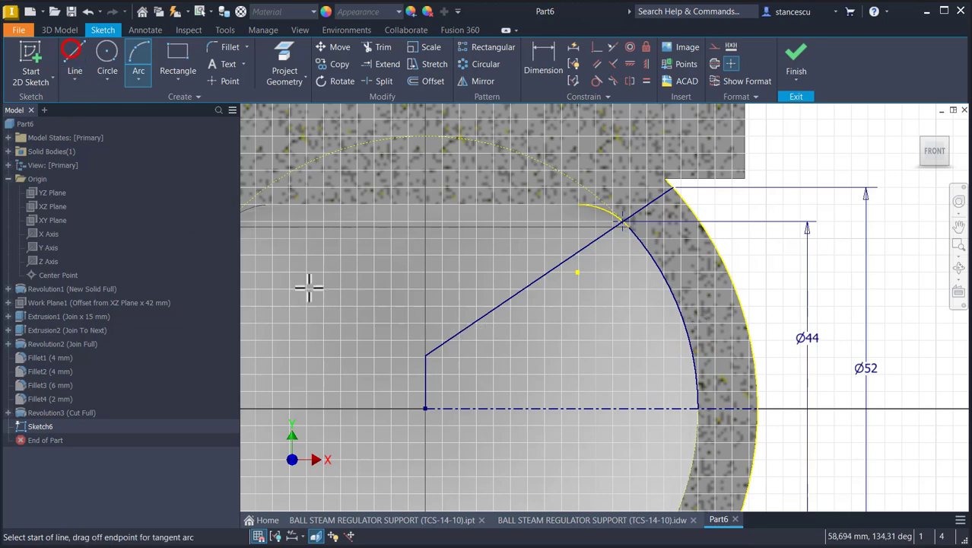
{"action": "left_click", "coordinate": [697, 408]}
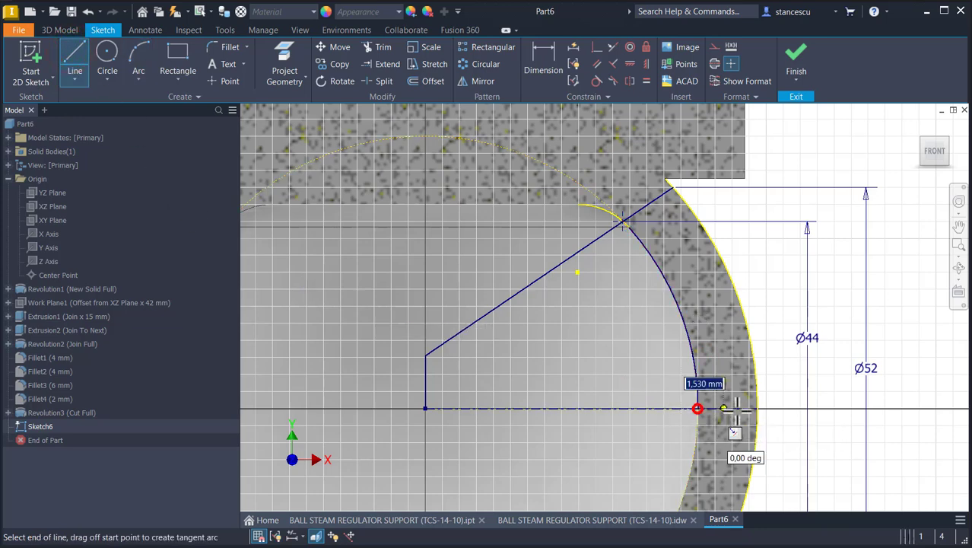
{"action": "double_click", "coordinate": [756, 408]}
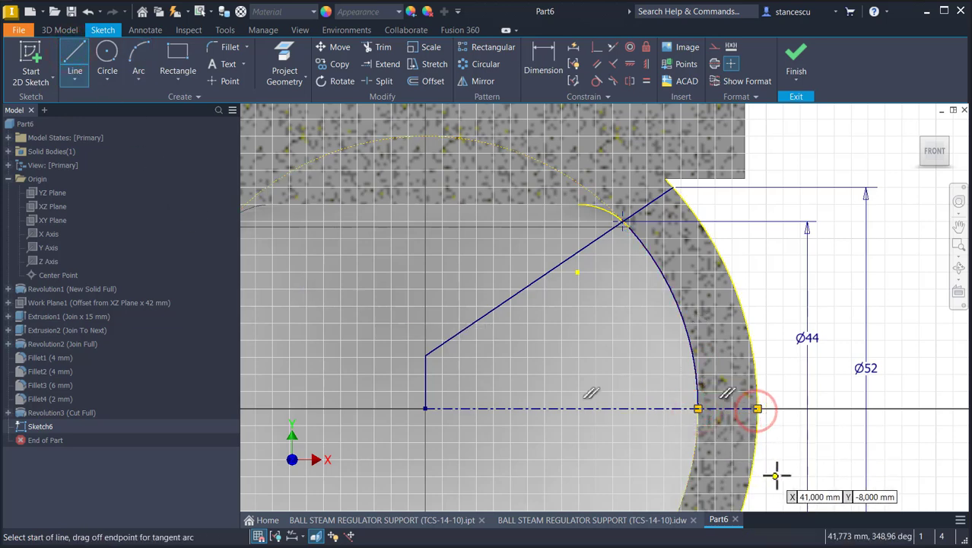
{"action": "key", "text": "Escape"}
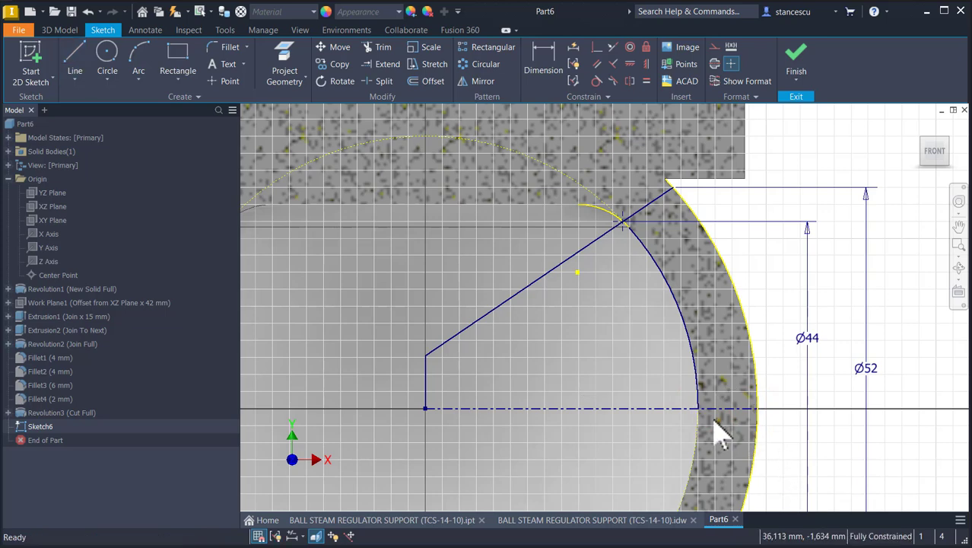
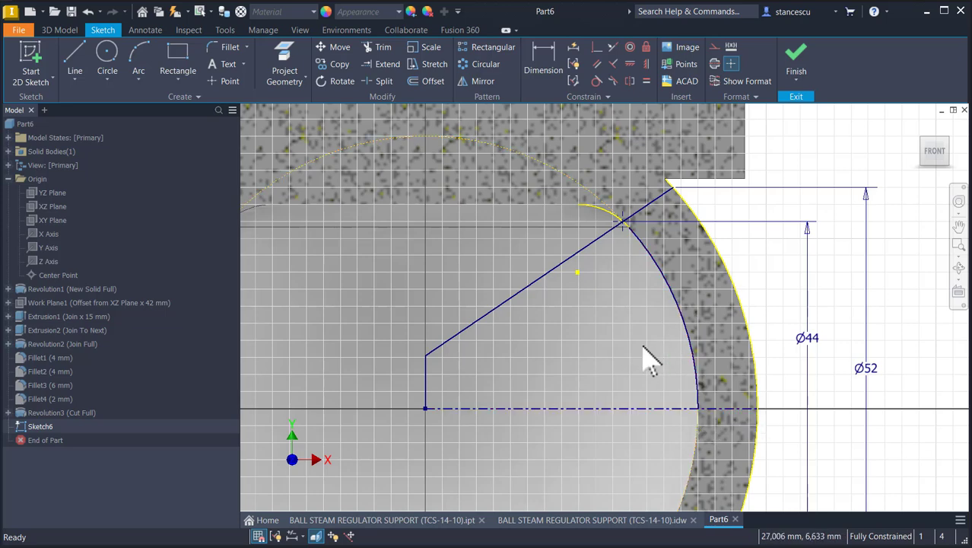
Delete the 32 mm radius arc drawn over the cavity outline
{"action": "left_click", "coordinate": [682, 317]}
{"action": "key", "text": "Delete"}
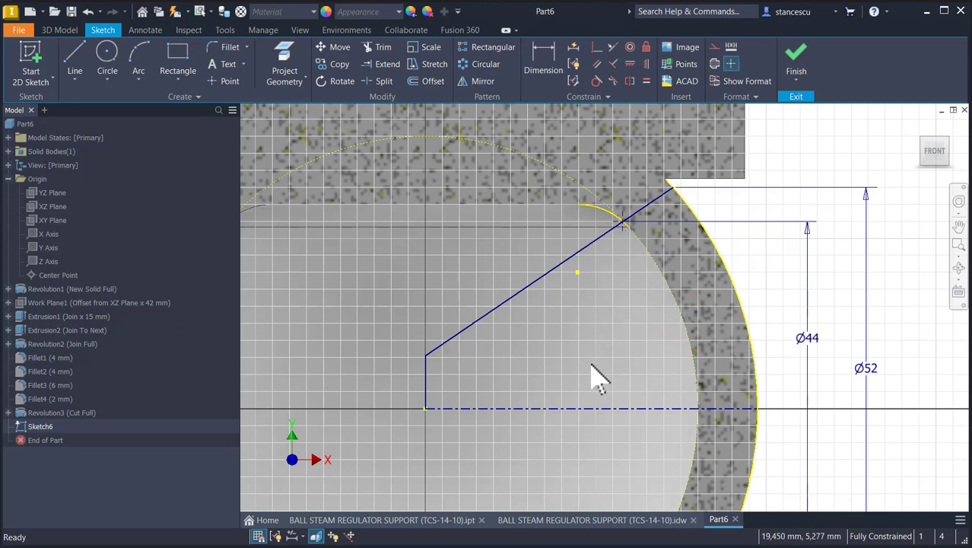
{"action": "left_click", "coordinate": [685, 322]}
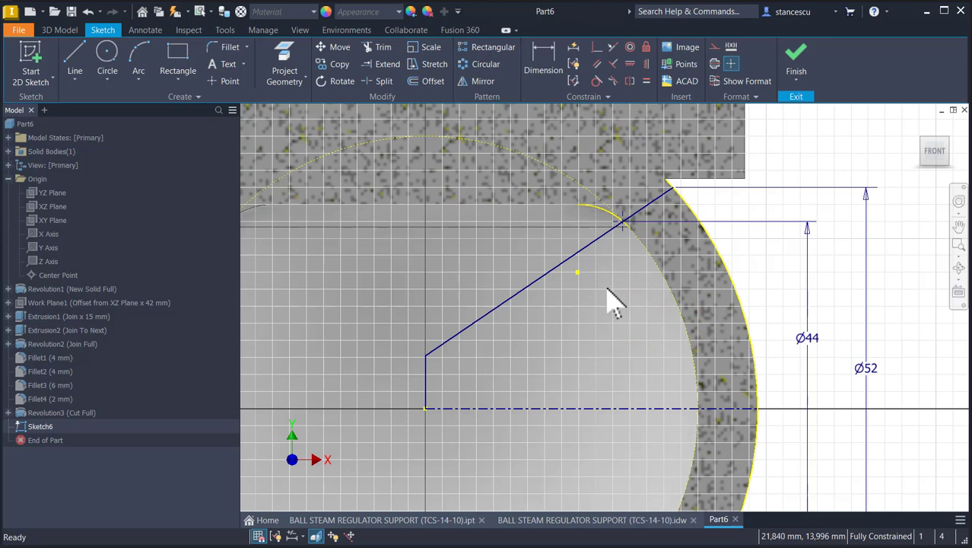
Draw a three-point arc of 39 mm radius along the ball outline, from the sloped line's outer endpoint to the centerline's end
{"action": "left_click", "coordinate": [140, 59]}
{"action": "left_click", "coordinate": [669, 189]}
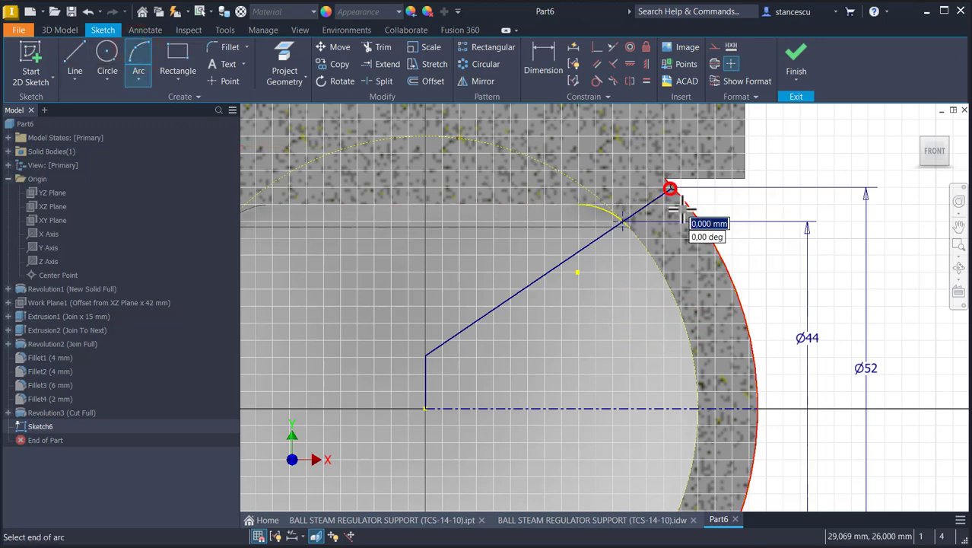
{"action": "left_click", "coordinate": [757, 408]}
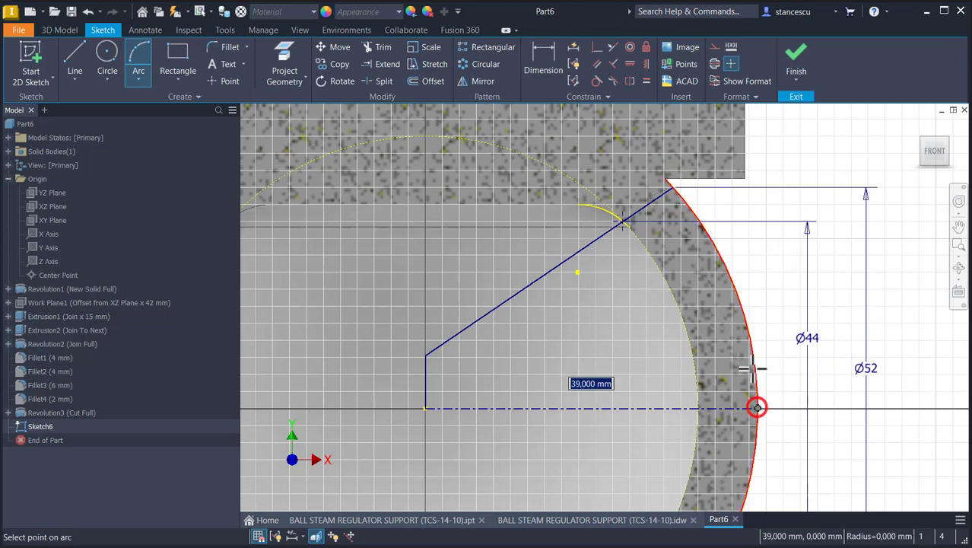
{"action": "left_click", "coordinate": [749, 342]}
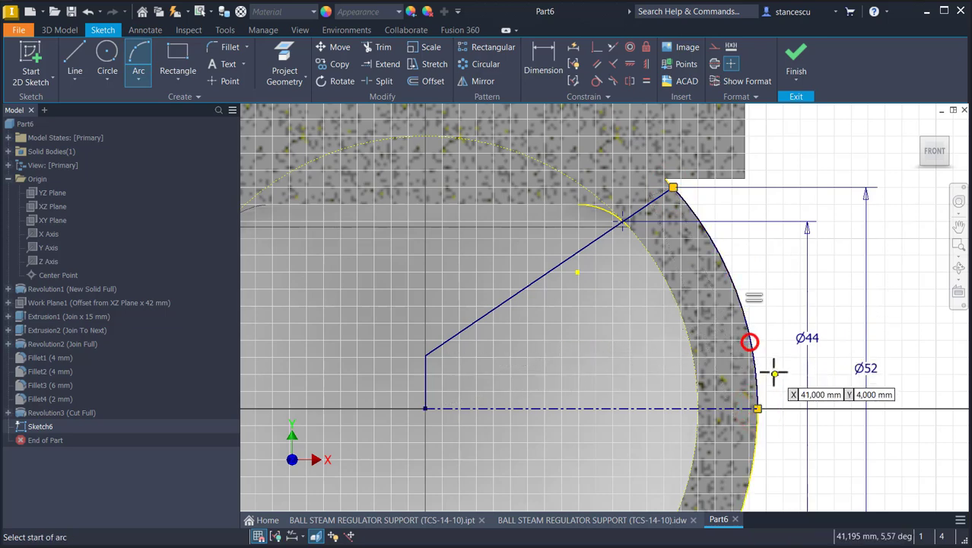
{"action": "key", "text": "Escape"}
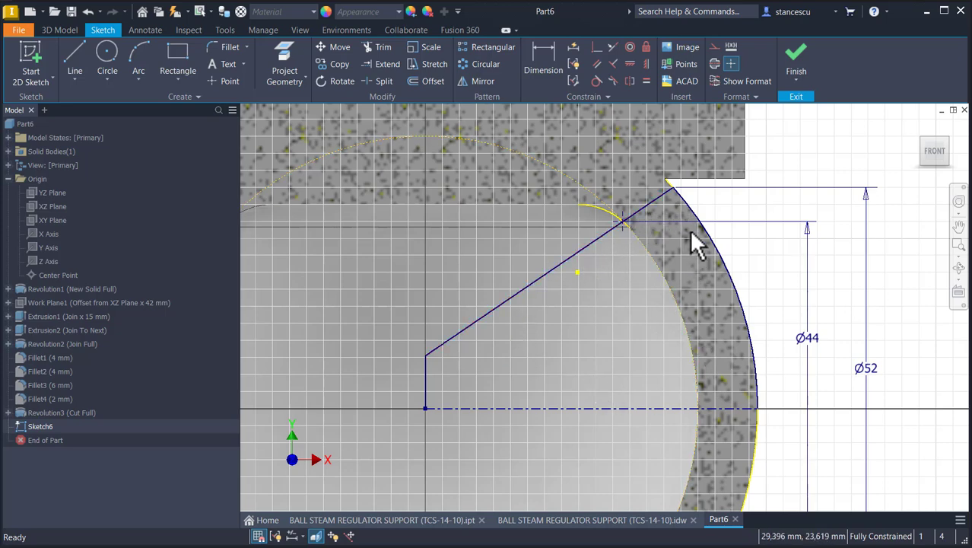
Finish the sketch and revolve its profile 360° about the centerline as a cut to form the ball's conical side opening
{"action": "left_click", "coordinate": [798, 60]}
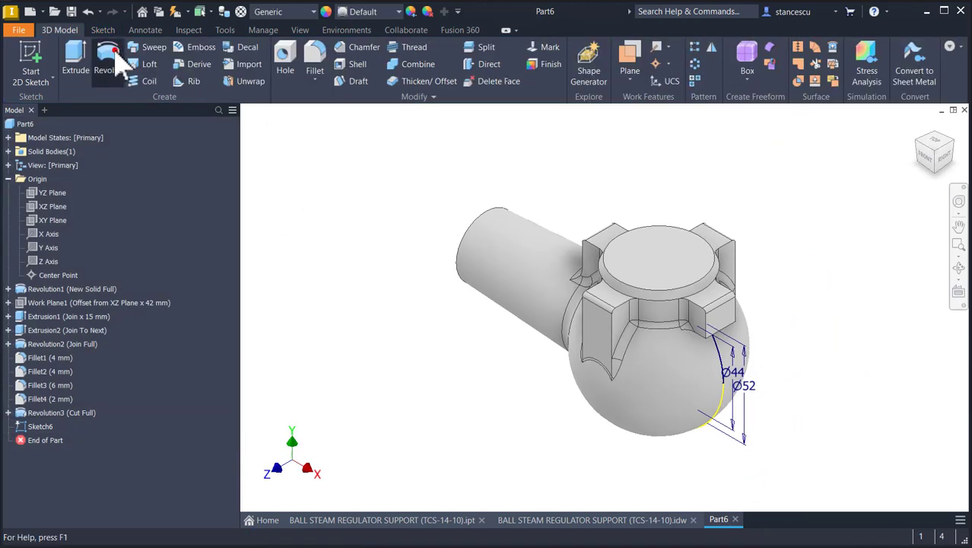
{"action": "left_click", "coordinate": [108, 60]}
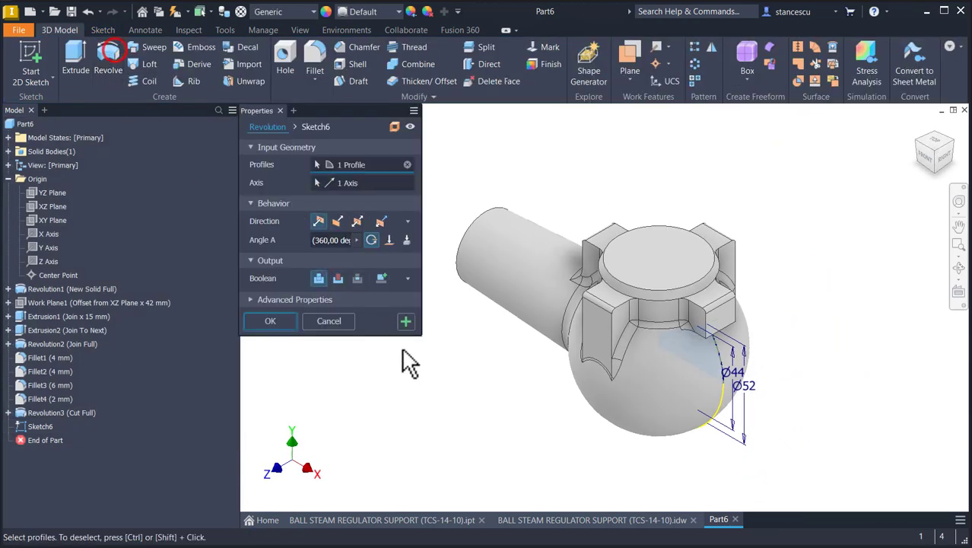
{"action": "left_click", "coordinate": [336, 278]}
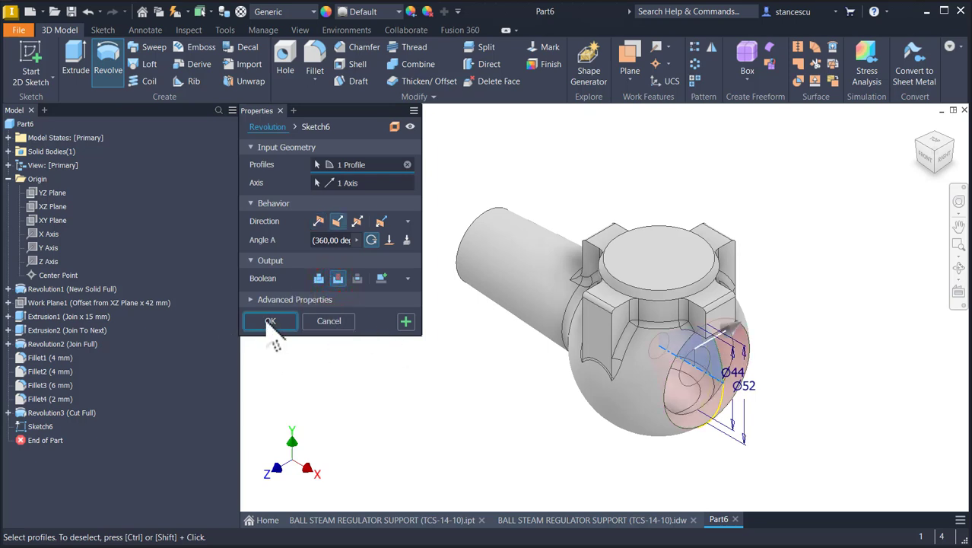
{"action": "left_click", "coordinate": [269, 321]}
{"action": "middle_click_drag", "start_coordinate": [716, 487], "coordinate": [576, 489], "text": "shift"}
{"action": "scroll", "coordinate": [774, 462], "scroll_direction": "down", "scroll_amount": 5}
{"action": "scroll", "coordinate": [774, 462], "scroll_direction": "up", "scroll_amount": 5}
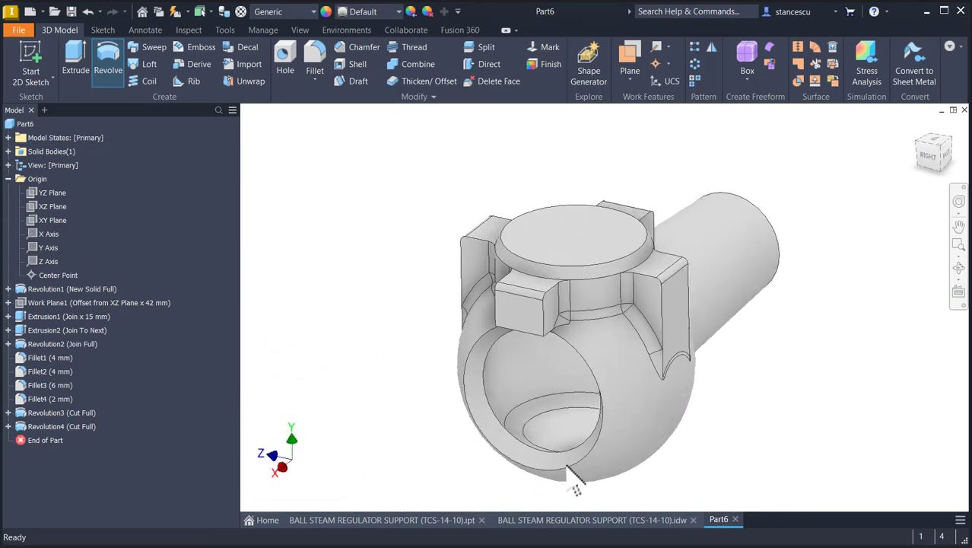
Examine the 91 mm overall height and 16 mm lower neck height in the drawing's section A-A, ending back in the part model
{"action": "key", "text": "F6"}
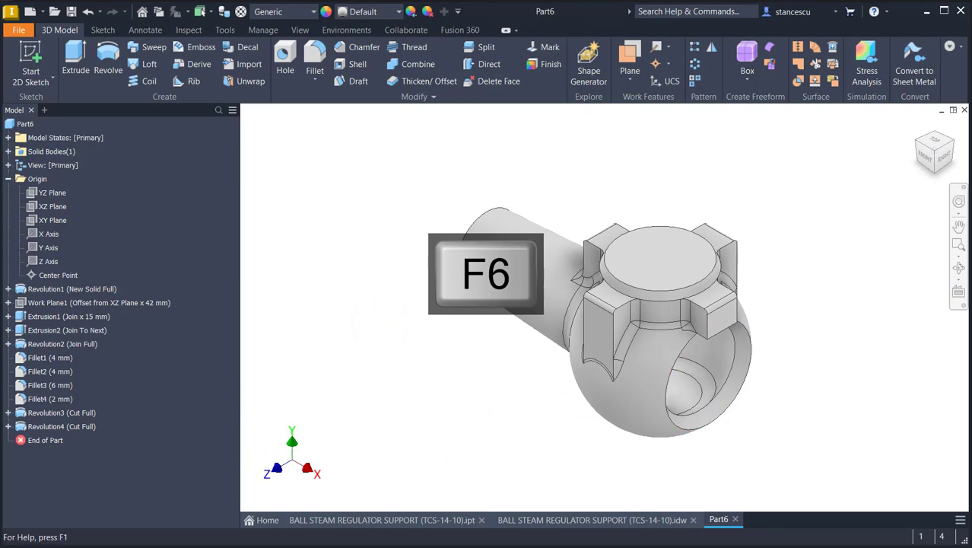
{"action": "left_click", "coordinate": [581, 519]}
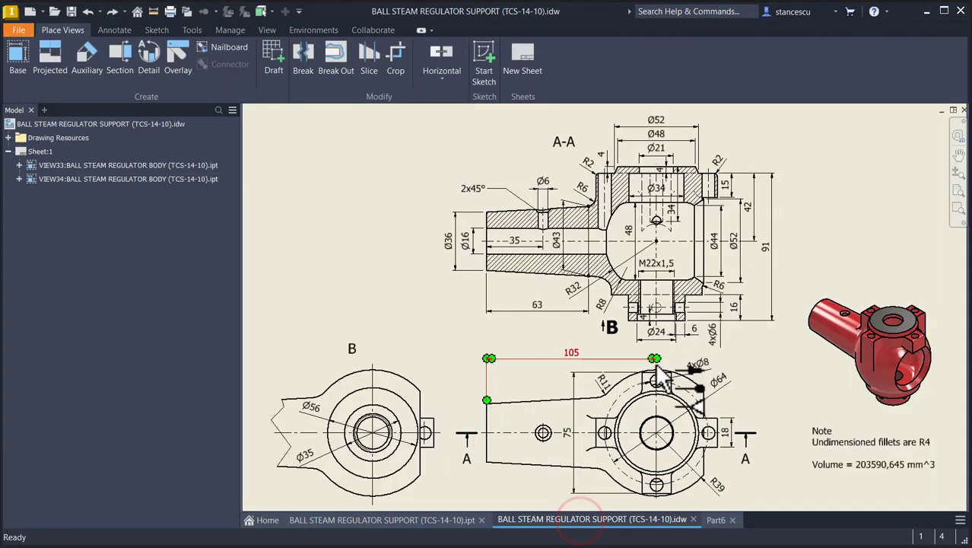
{"action": "scroll", "coordinate": [693, 297], "scroll_direction": "up", "scroll_amount": 5}
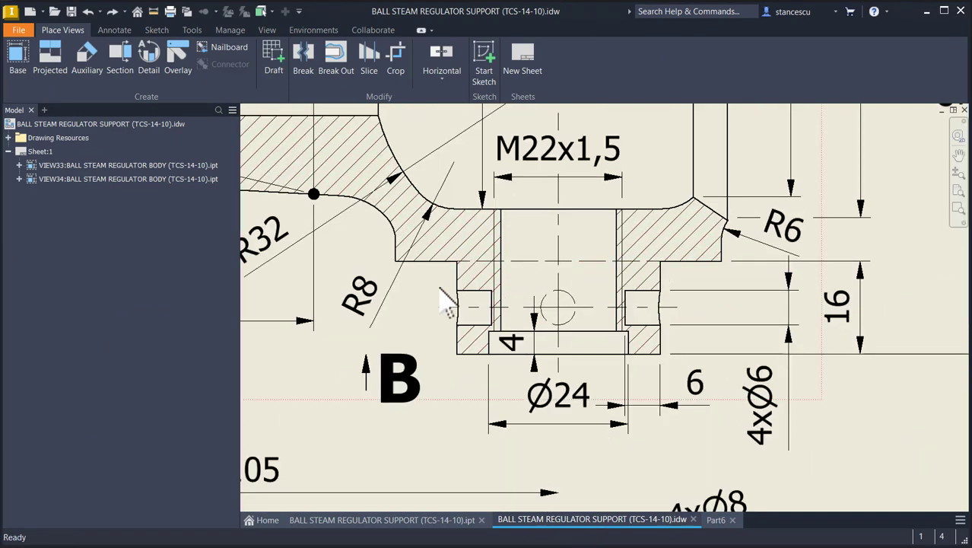
{"action": "scroll", "coordinate": [449, 304], "scroll_direction": "down", "scroll_amount": 3}
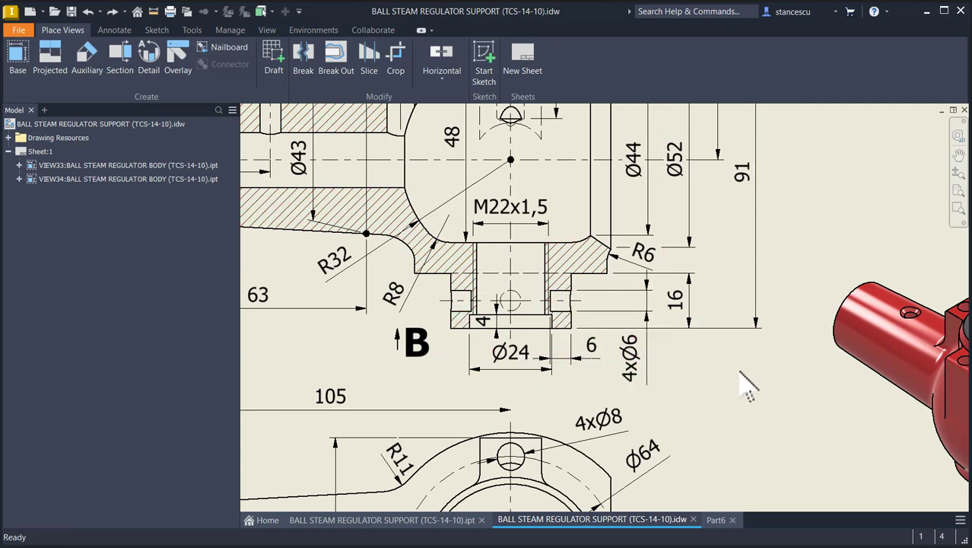
{"action": "scroll", "coordinate": [746, 384], "scroll_direction": "down", "scroll_amount": 2}
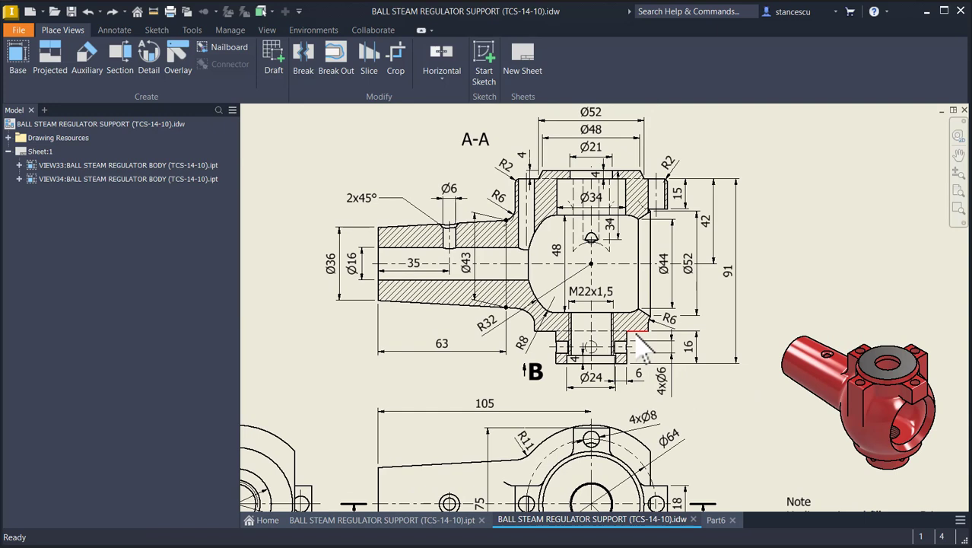
{"action": "left_click", "coordinate": [736, 304]}
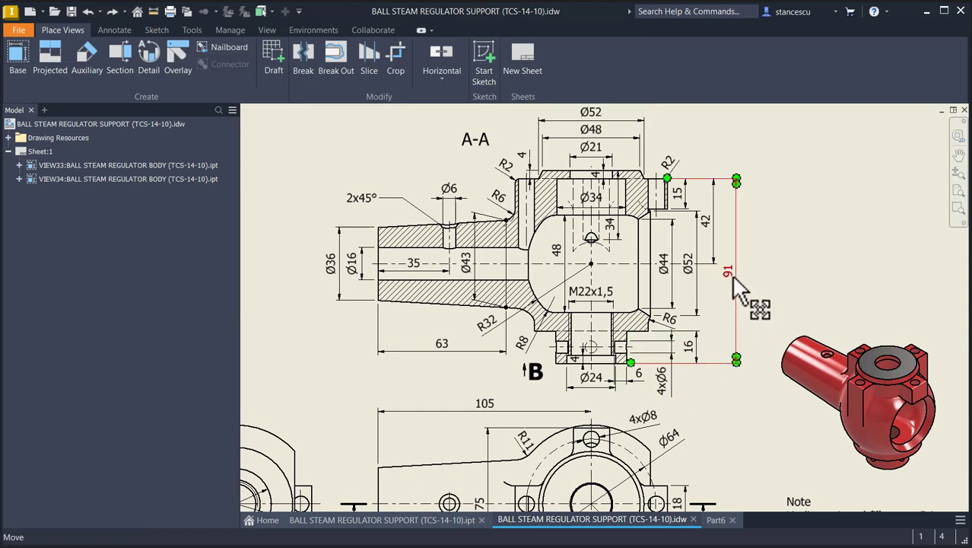
{"action": "left_click", "coordinate": [688, 353]}
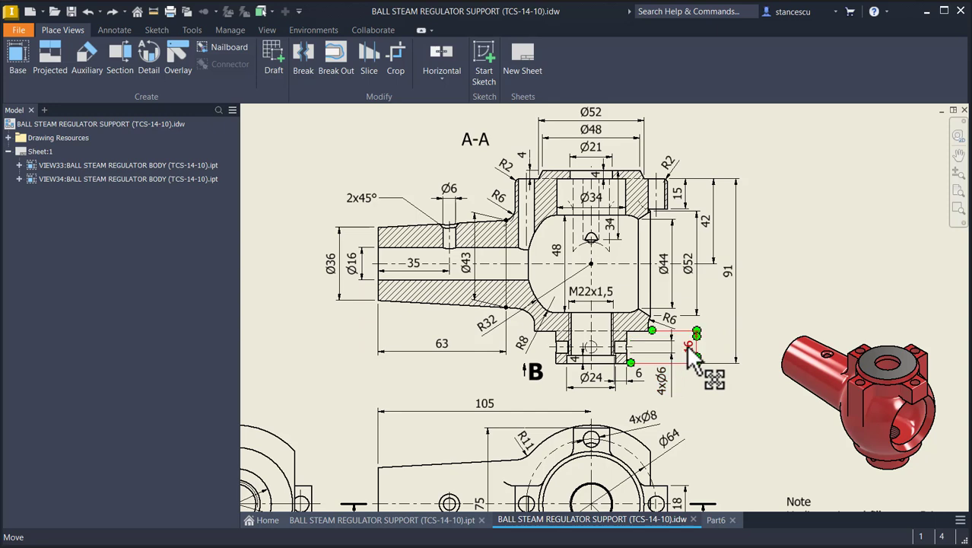
{"action": "key", "text": "Escape"}
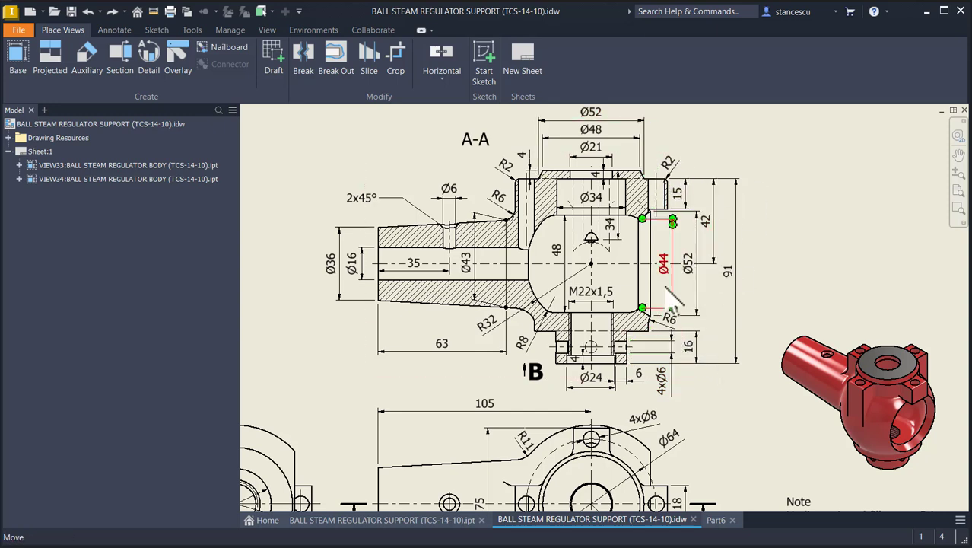
{"action": "left_click_drag", "start_coordinate": [732, 449], "coordinate": [719, 540]}
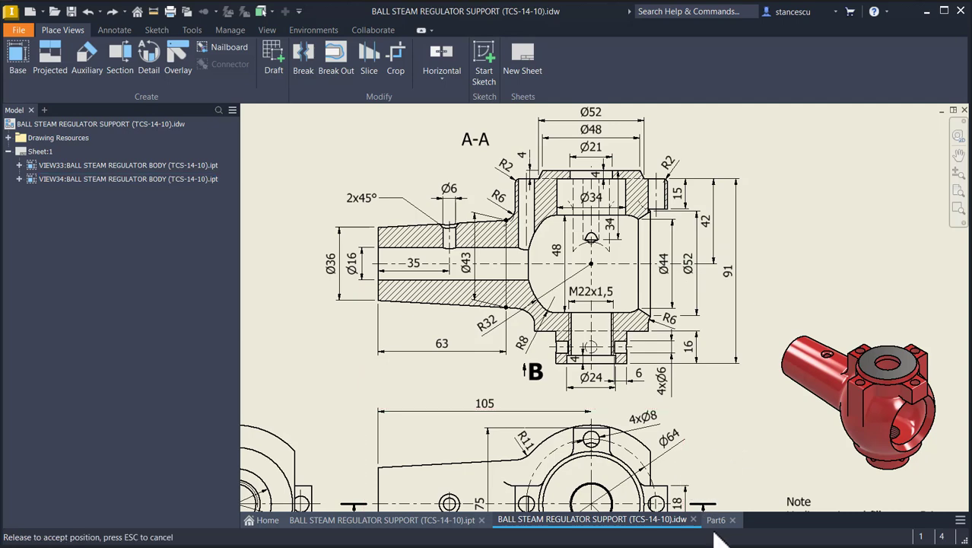
{"action": "left_click", "coordinate": [712, 522]}
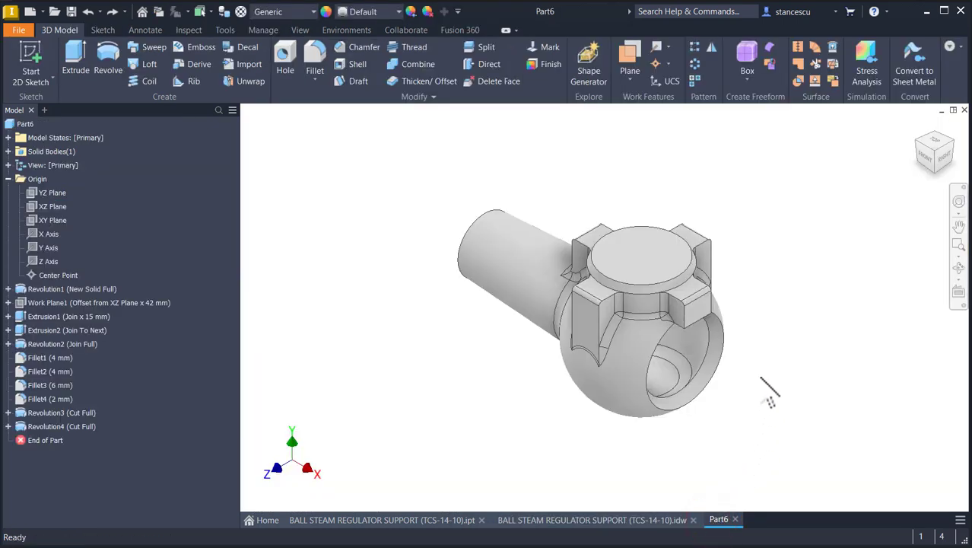
Create a work plane offset -91+16 mm from the top face of the lug above the ball's side opening
{"action": "left_click", "coordinate": [630, 60]}
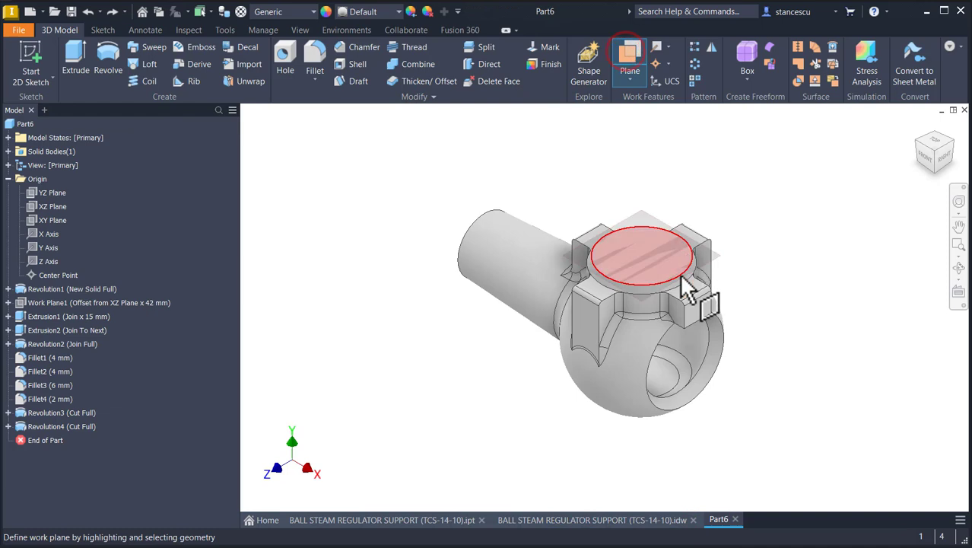
{"action": "left_click_drag", "start_coordinate": [689, 291], "coordinate": [694, 455]}
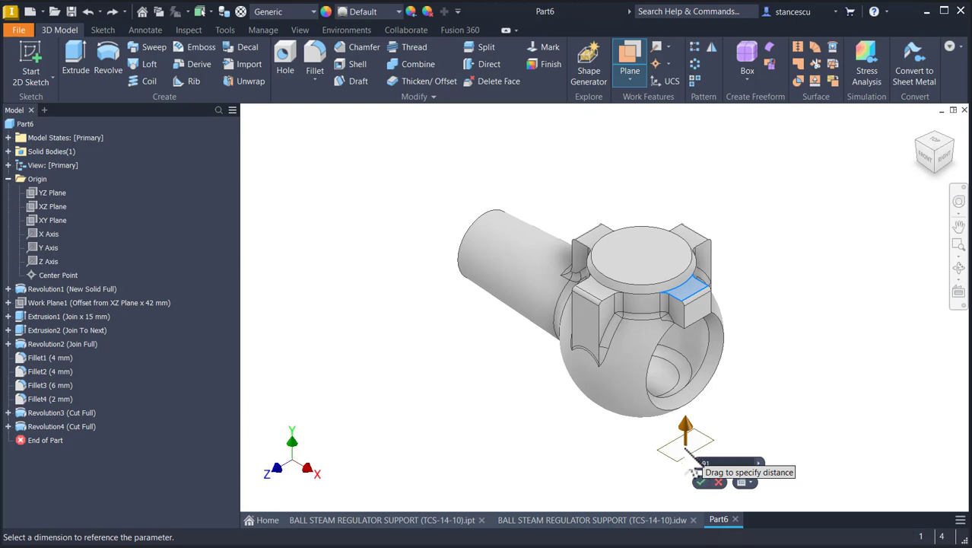
{"action": "type", "text": "-"}
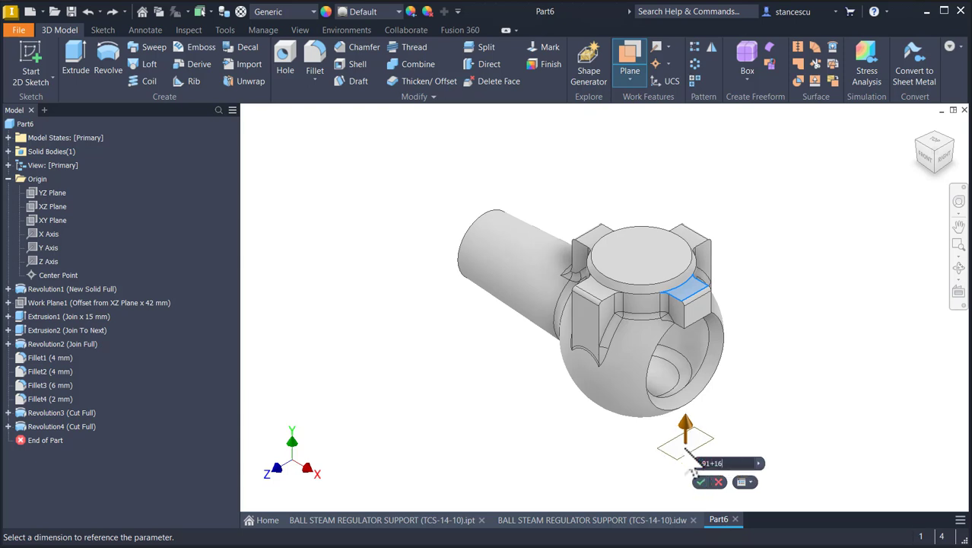
{"action": "type", "text": "16"}
{"action": "key", "text": "Return"}
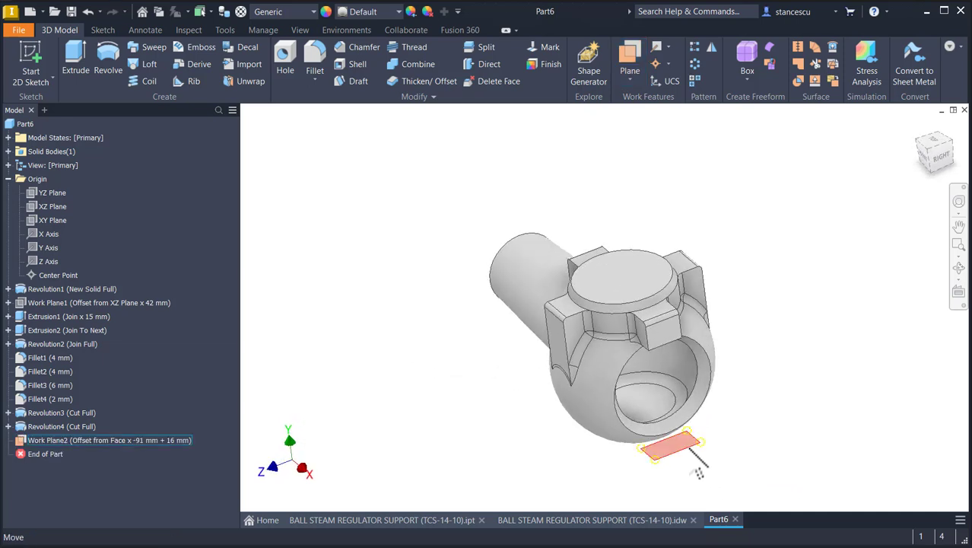
Enable Auto-Resize on the work plane beneath the ball so that it spans the part
{"action": "right_click", "coordinate": [689, 448]}
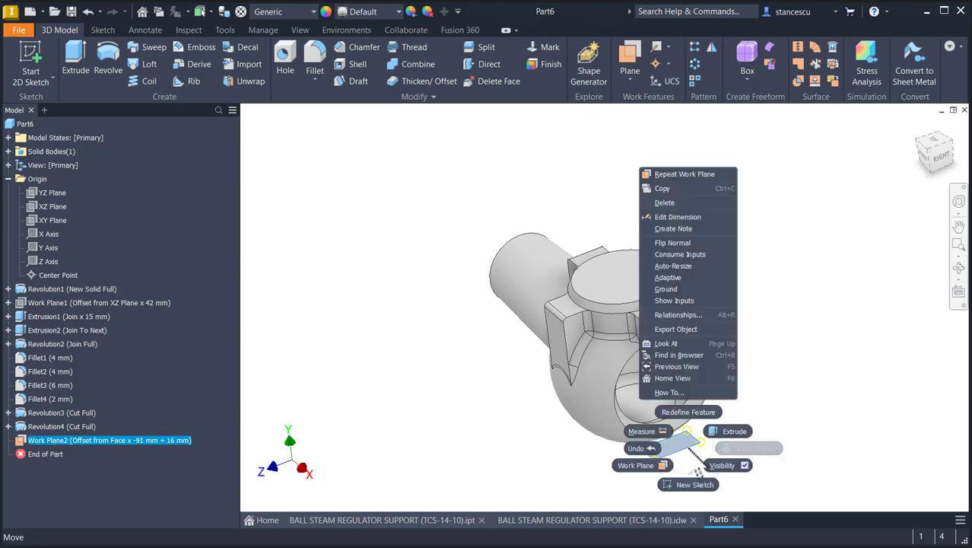
{"action": "left_click", "coordinate": [680, 267]}
{"action": "middle_click_drag", "start_coordinate": [794, 318], "coordinate": [795, 318], "text": "shift"}
{"action": "key", "text": "F6"}
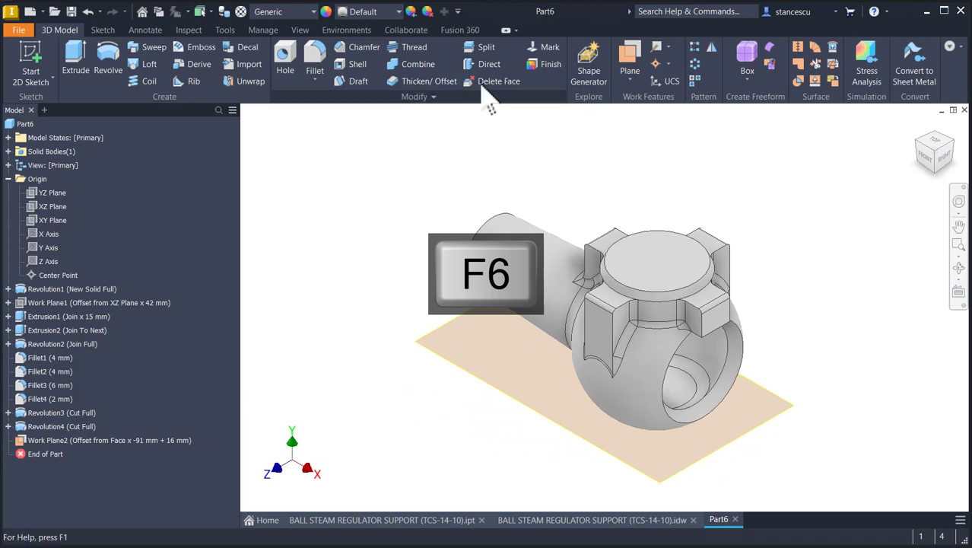
Split the solid with the work plane beneath the ball, trimming away the material below the plane
{"action": "left_click", "coordinate": [485, 48]}
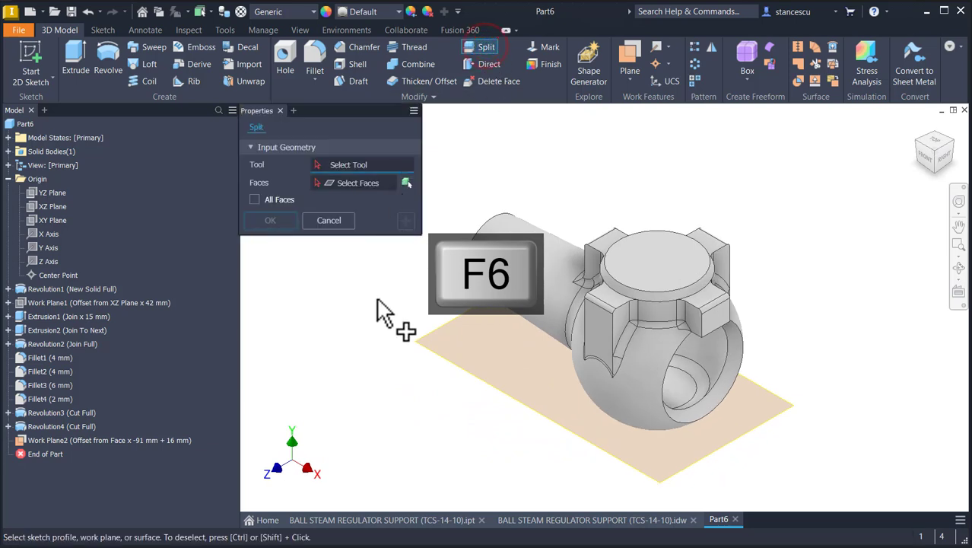
{"action": "left_click", "coordinate": [427, 349]}
{"action": "left_click", "coordinate": [428, 349]}
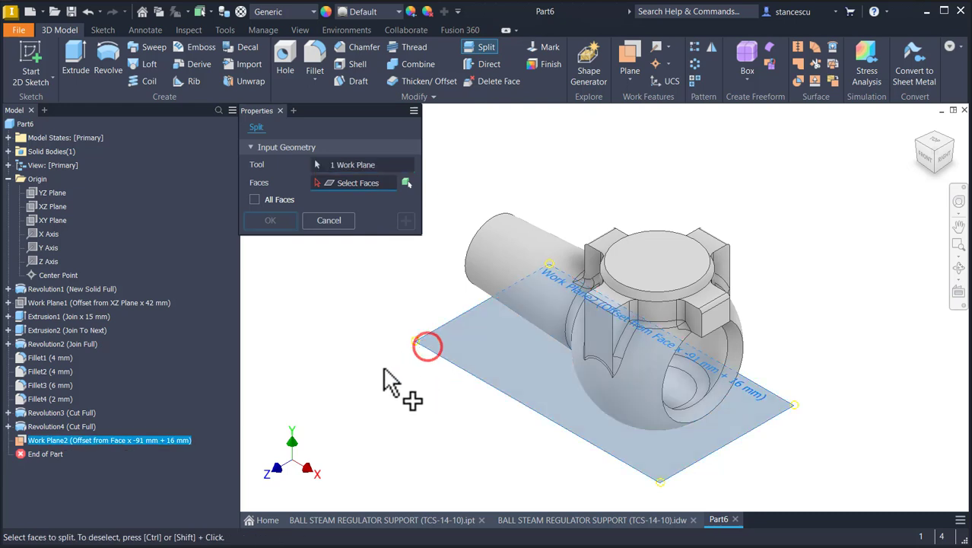
{"action": "left_click", "coordinate": [407, 184]}
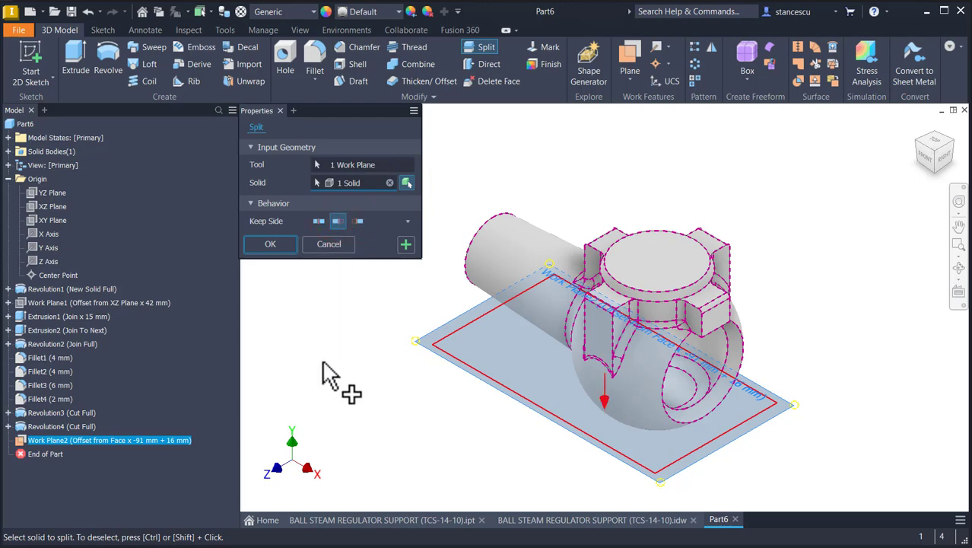
{"action": "key", "text": "F6"}
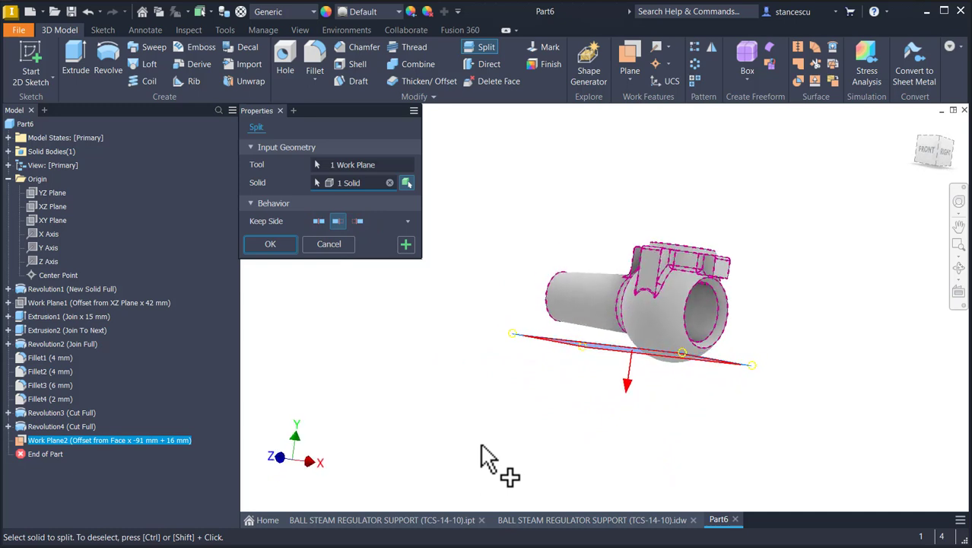
{"action": "left_click", "coordinate": [276, 247]}
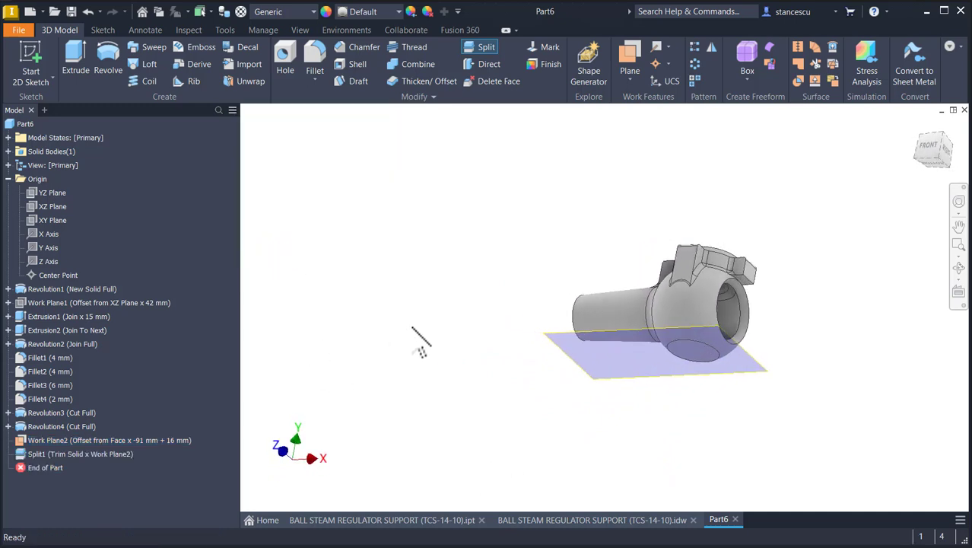
Hide the work plane used to trim the ball's underside
{"action": "key", "text": "F6"}
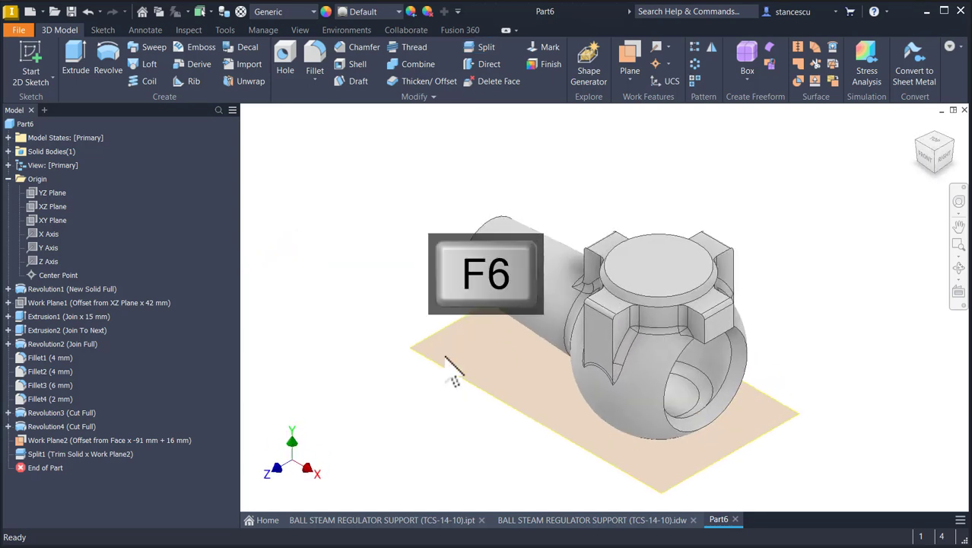
{"action": "right_click", "coordinate": [431, 366]}
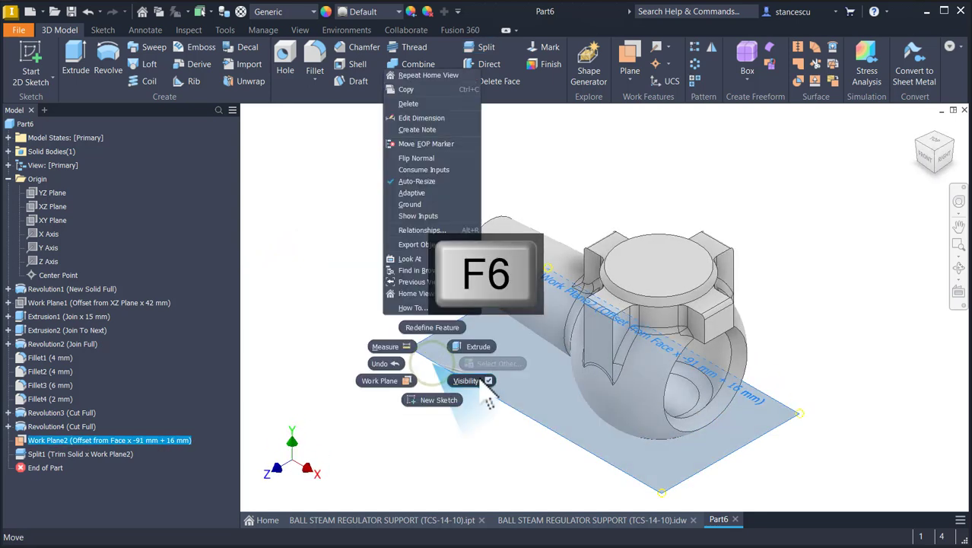
{"action": "left_click", "coordinate": [468, 381]}
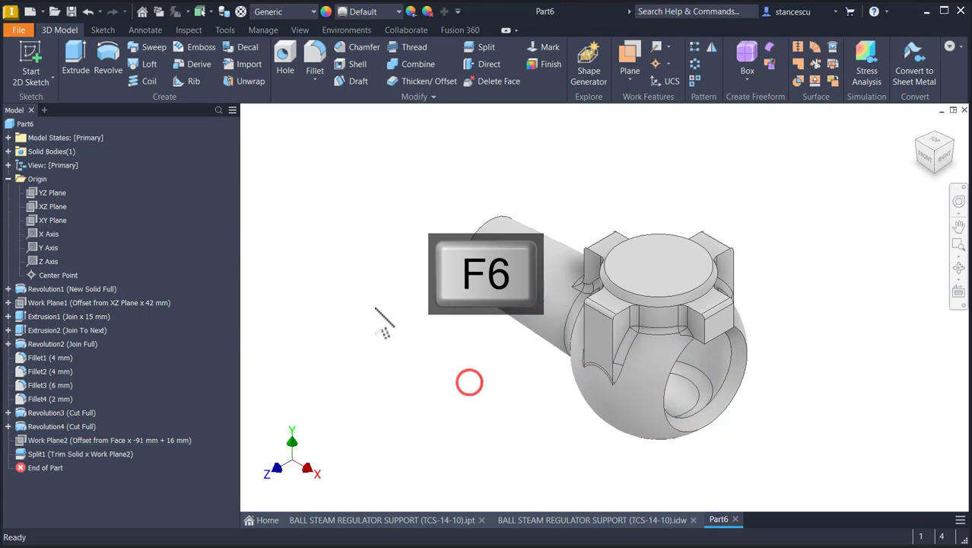
Examine the lower flange and neck dimensions in the drawing's section A-A and view B, ending back in the part model
{"action": "left_click", "coordinate": [552, 519]}
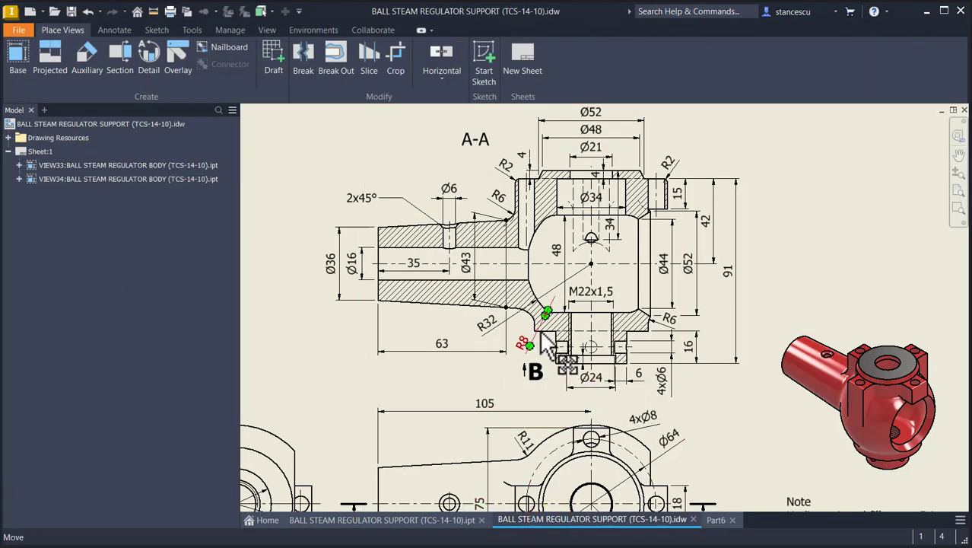
{"action": "scroll", "coordinate": [564, 367], "scroll_direction": "down", "scroll_amount": 3}
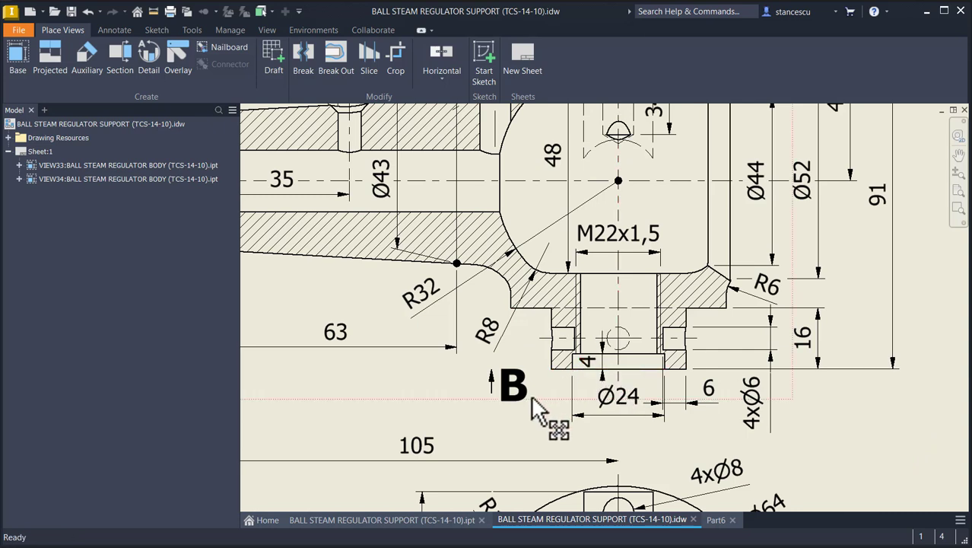
{"action": "left_click", "coordinate": [800, 347]}
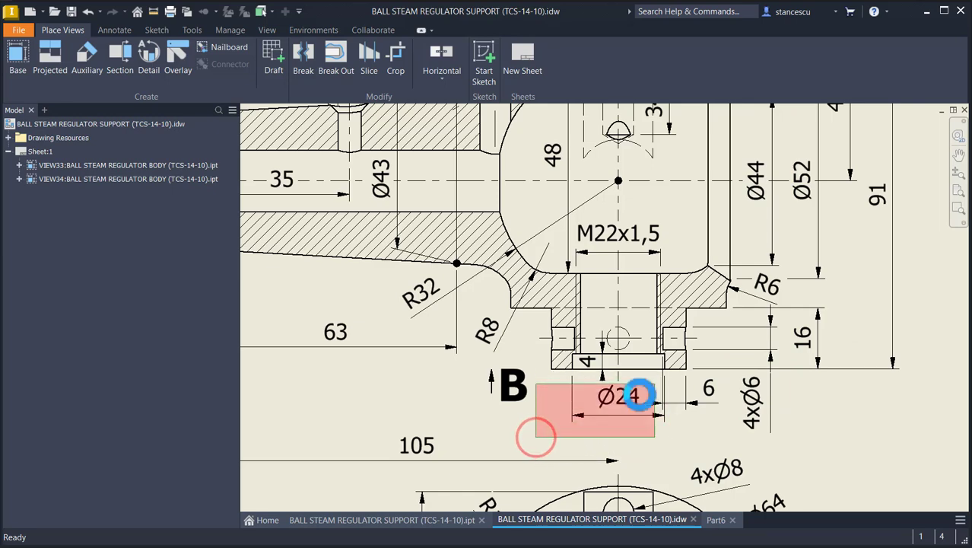
{"action": "middle_click_drag", "start_coordinate": [560, 440], "coordinate": [806, 209]}
{"action": "middle_click_drag", "start_coordinate": [575, 397], "coordinate": [916, 288]}
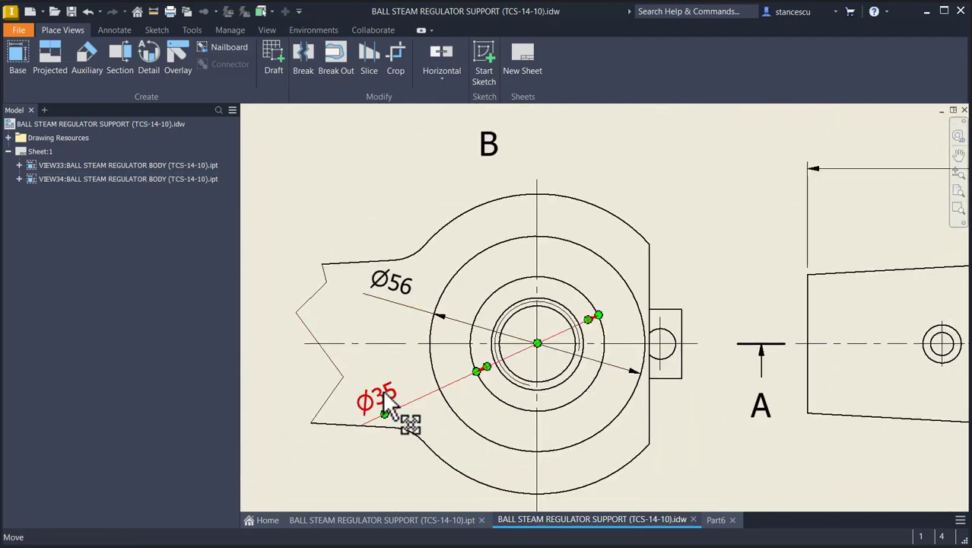
{"action": "scroll", "coordinate": [734, 225], "scroll_direction": "down", "scroll_amount": 2}
{"action": "scroll", "coordinate": [462, 314], "scroll_direction": "down", "scroll_amount": 2}
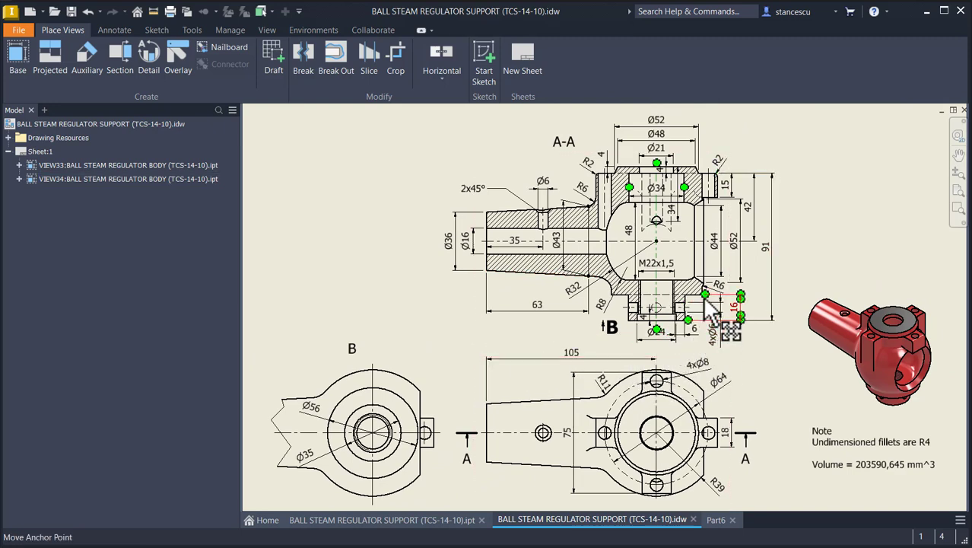
{"action": "left_click", "coordinate": [715, 521]}
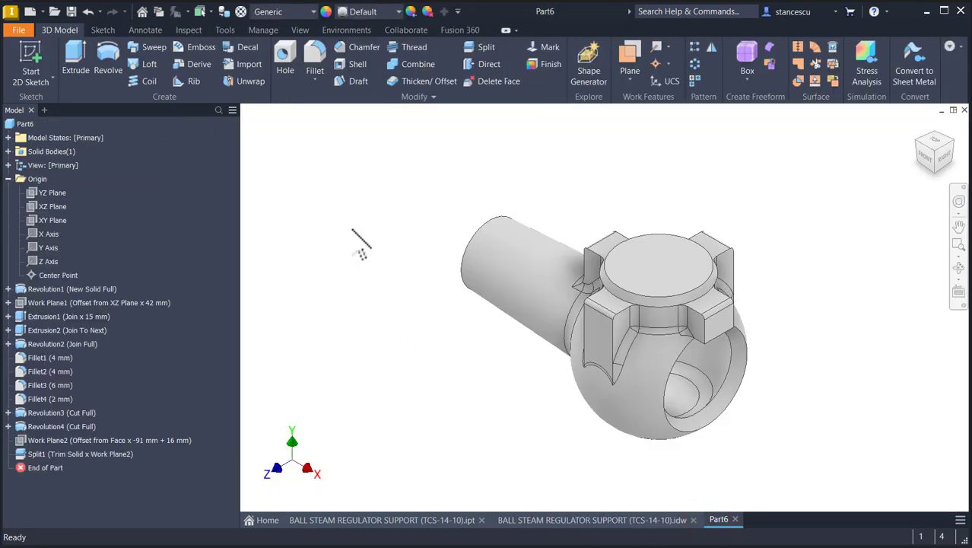
Start a sketch on the XY plane with the graphics sliced and project the ball's flat lower edge
{"action": "left_click", "coordinate": [48, 220]}
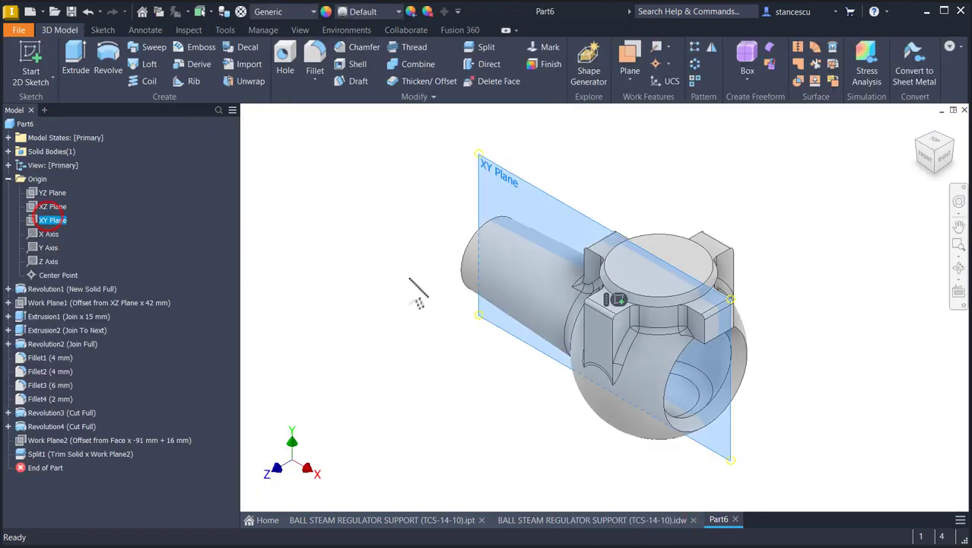
{"action": "left_click", "coordinate": [618, 301]}
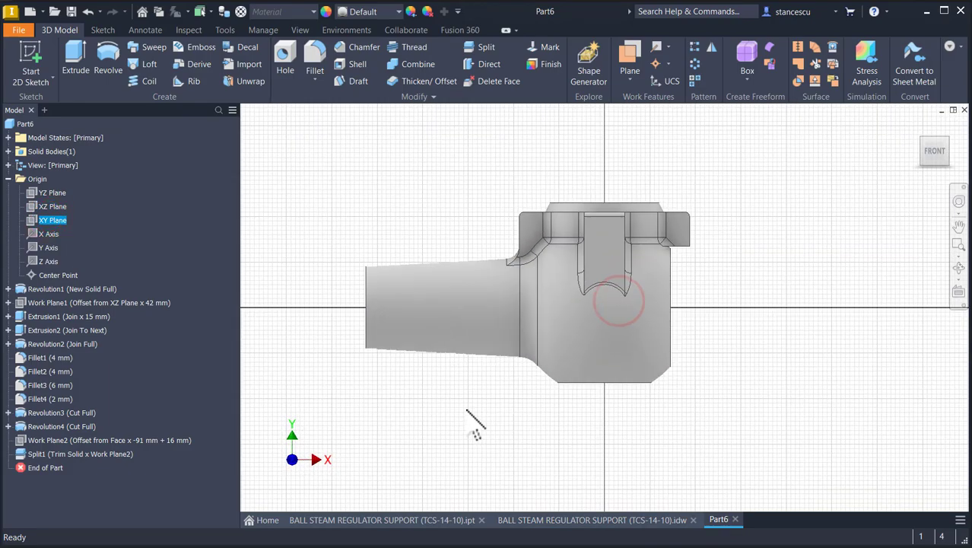
{"action": "key", "text": "F7"}
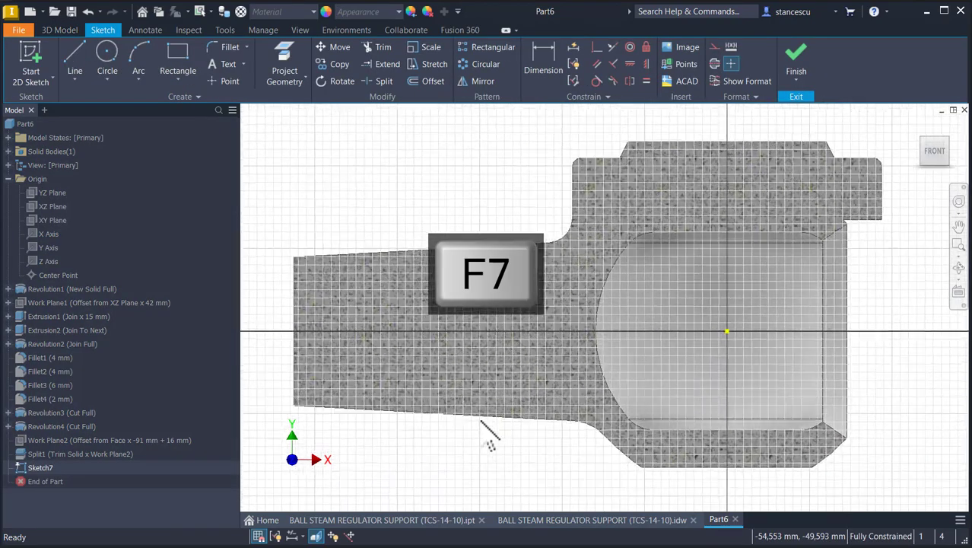
{"action": "left_click", "coordinate": [285, 64]}
{"action": "left_click", "coordinate": [709, 492]}
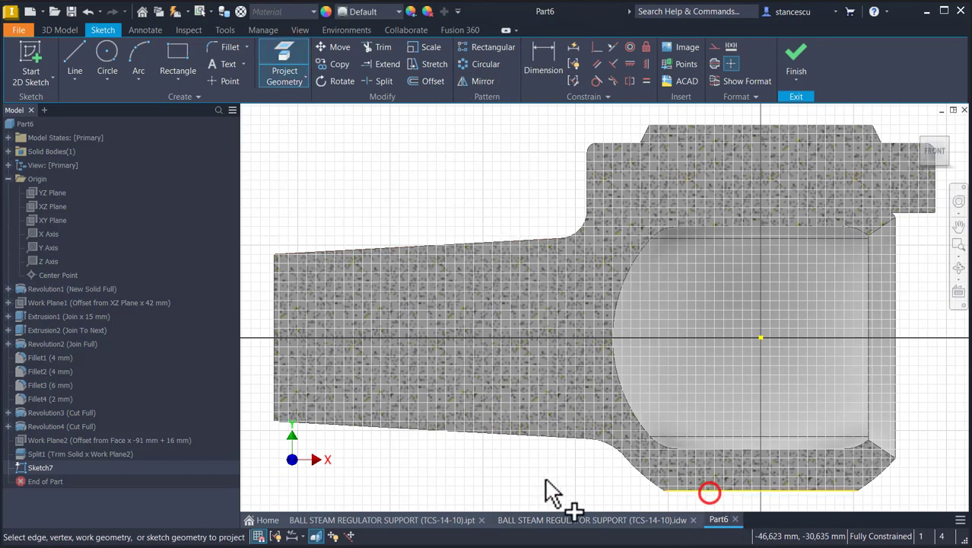
Draw connected lines from below the ball on the vertical axis: about 18 mm up, 32 mm toward the handle, and 8 mm down
{"action": "left_click", "coordinate": [76, 59]}
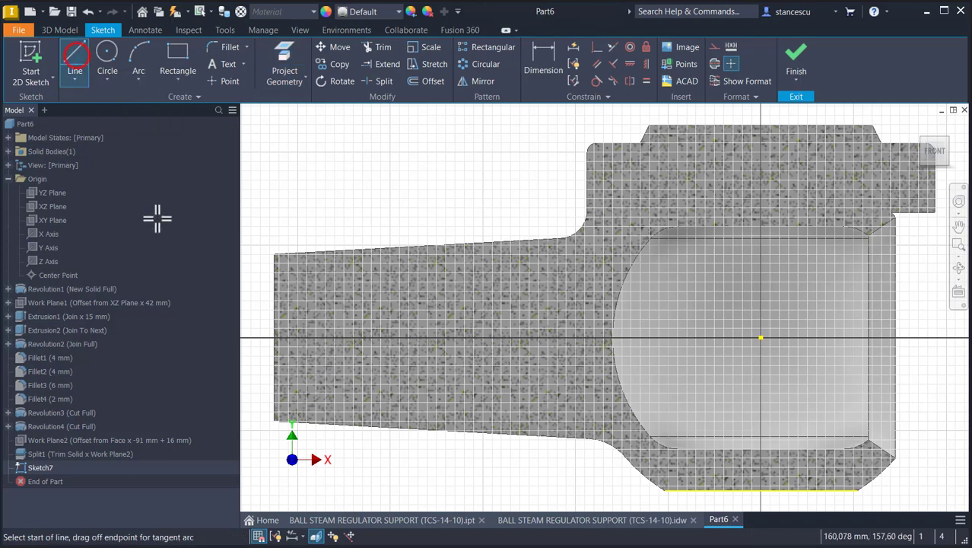
{"action": "middle_click_drag", "start_coordinate": [685, 412], "coordinate": [676, 328]}
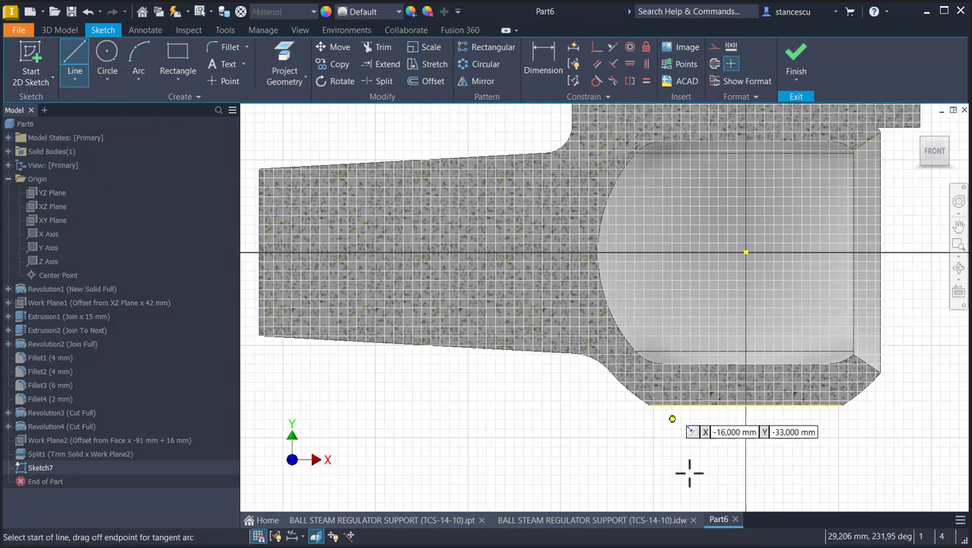
{"action": "left_click", "coordinate": [746, 460]}
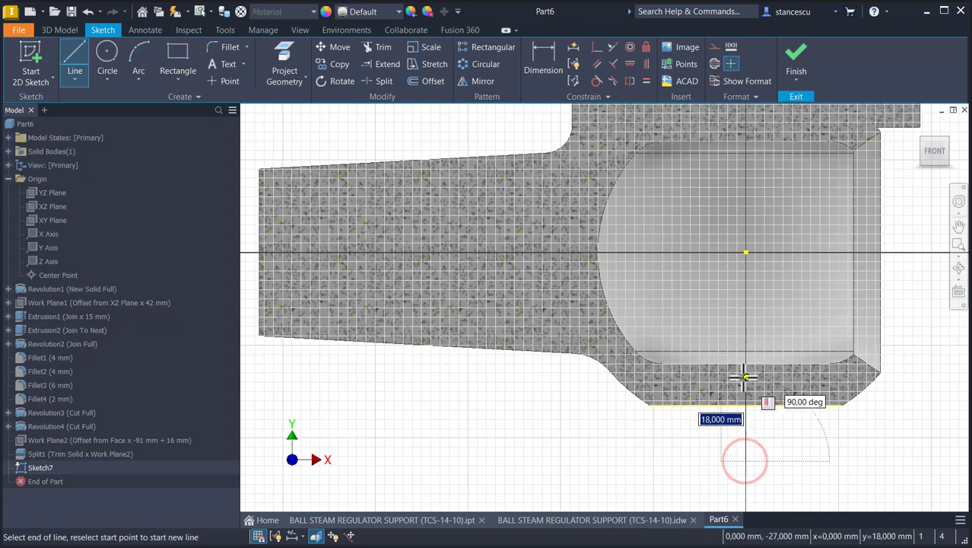
{"action": "left_click", "coordinate": [745, 377]}
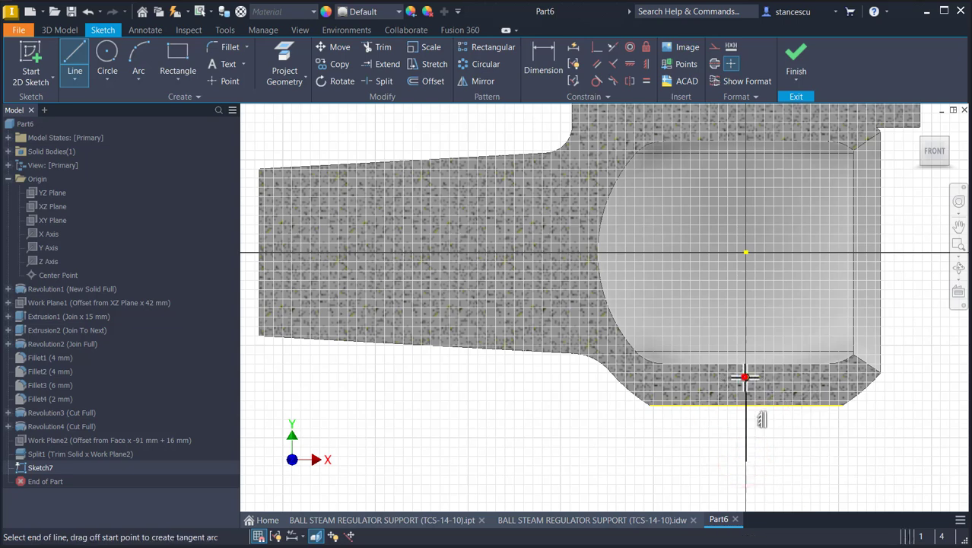
{"action": "left_click", "coordinate": [582, 381]}
{"action": "left_click", "coordinate": [598, 377]}
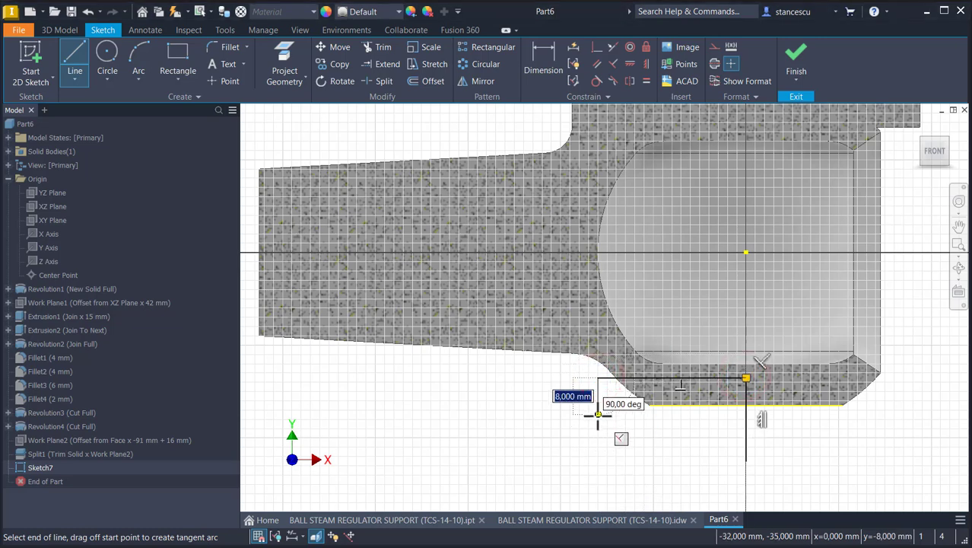
{"action": "left_click", "coordinate": [598, 414]}
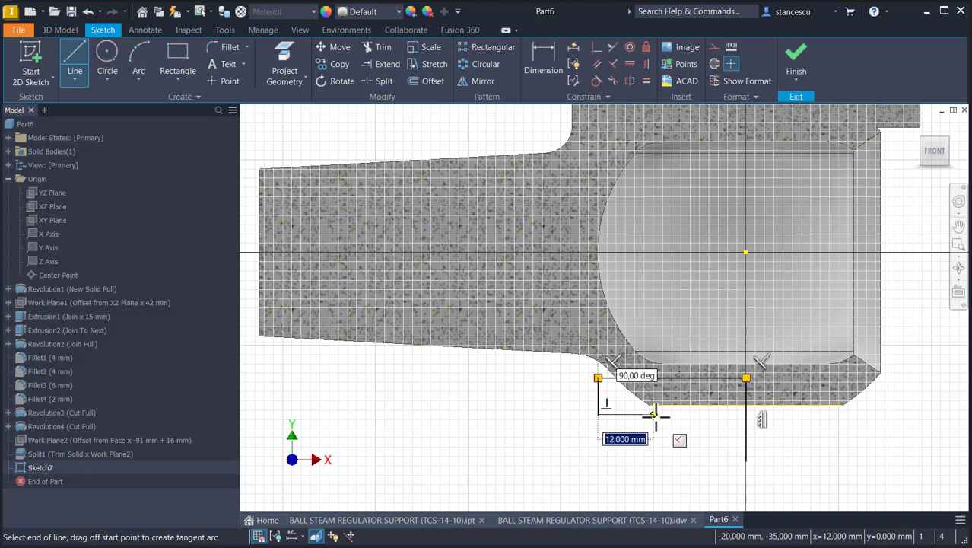
Add a horizontal line about 14 mm long to the stepped profile below the ball body and close the outline
{"action": "left_click", "coordinate": [662, 415]}
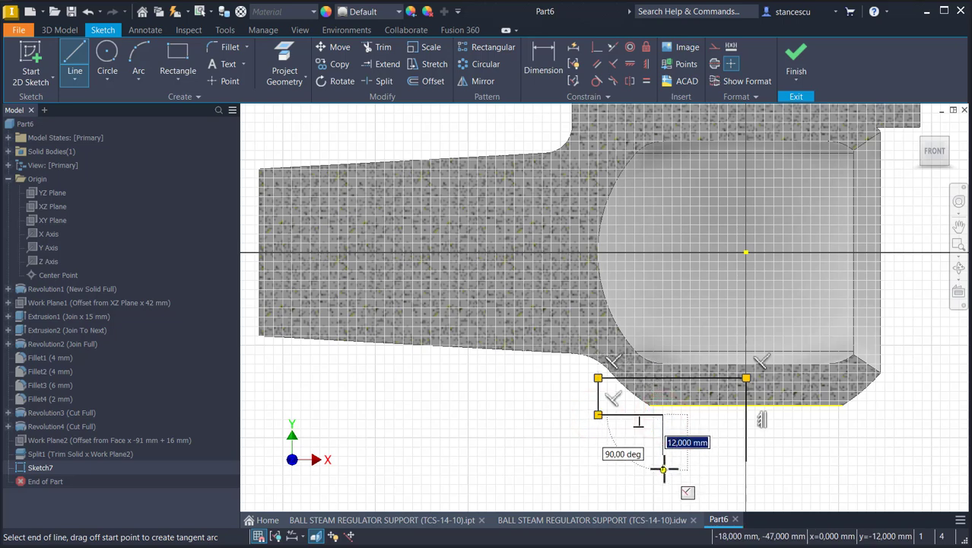
{"action": "right_click", "coordinate": [676, 473]}
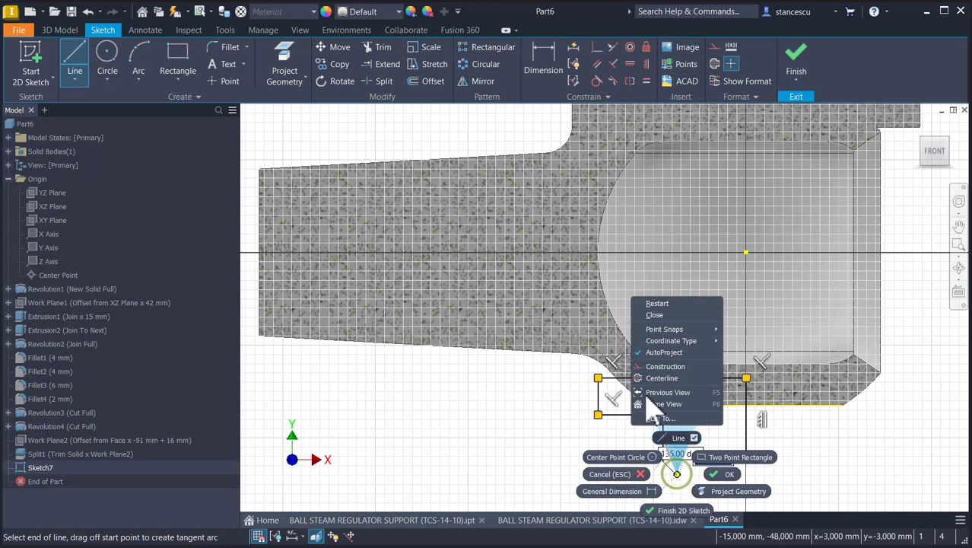
{"action": "left_click", "coordinate": [656, 304]}
{"action": "key", "text": "Escape"}
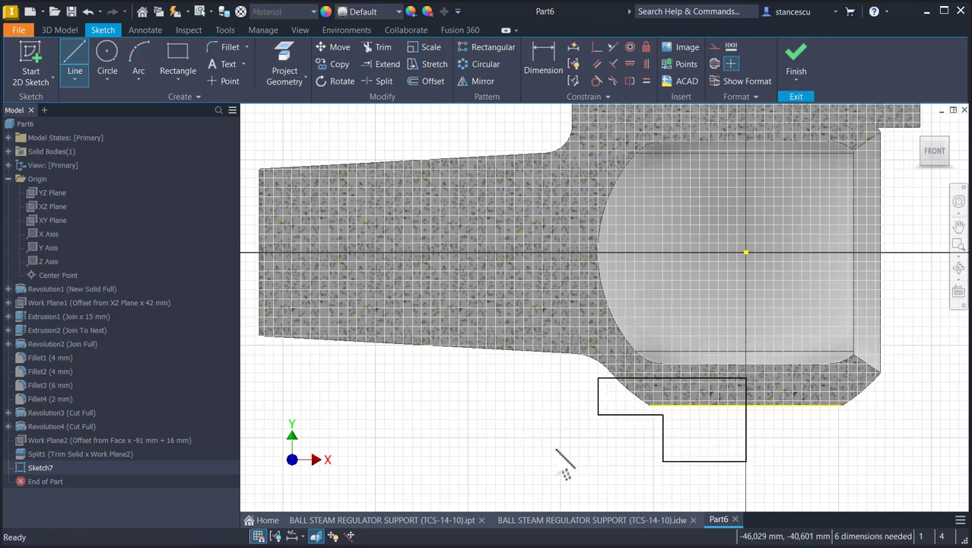
Convert the profile's long vertical line to a centerline and make it coincident with the projected origin point
{"action": "left_click", "coordinate": [746, 430]}
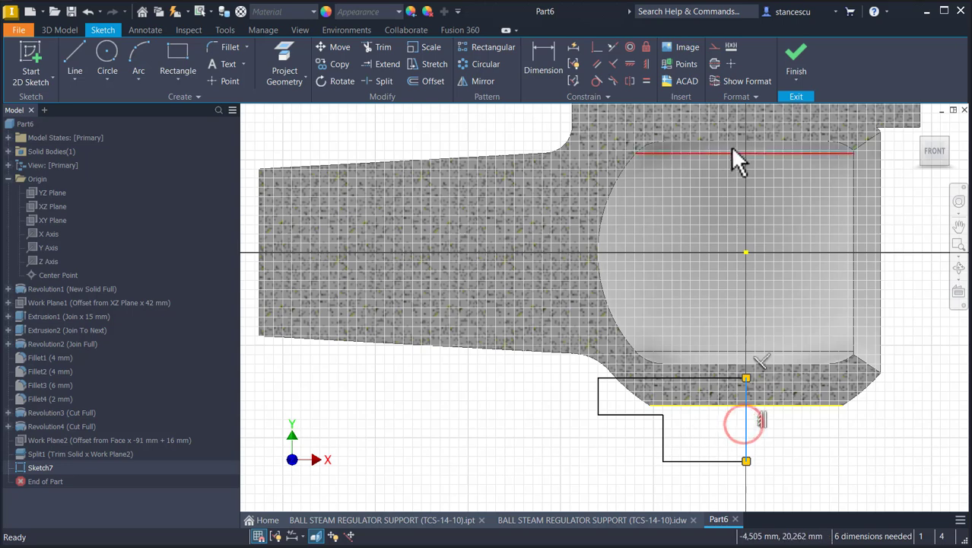
{"action": "left_click", "coordinate": [714, 64]}
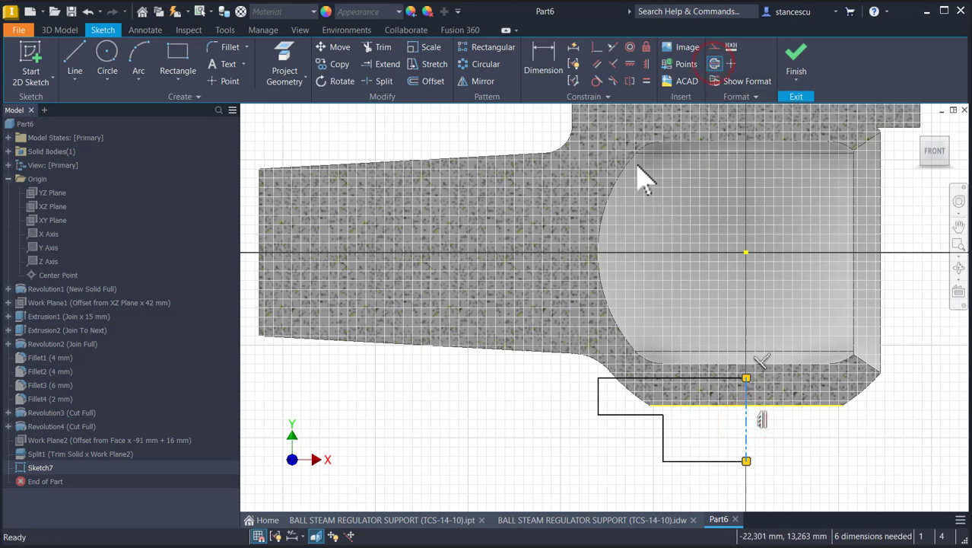
{"action": "left_click", "coordinate": [597, 49]}
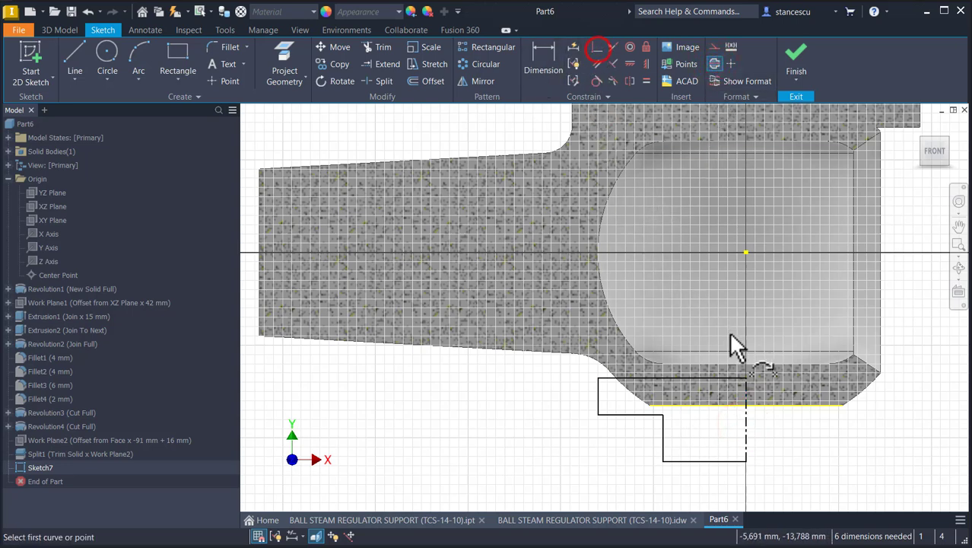
{"action": "left_click", "coordinate": [747, 252]}
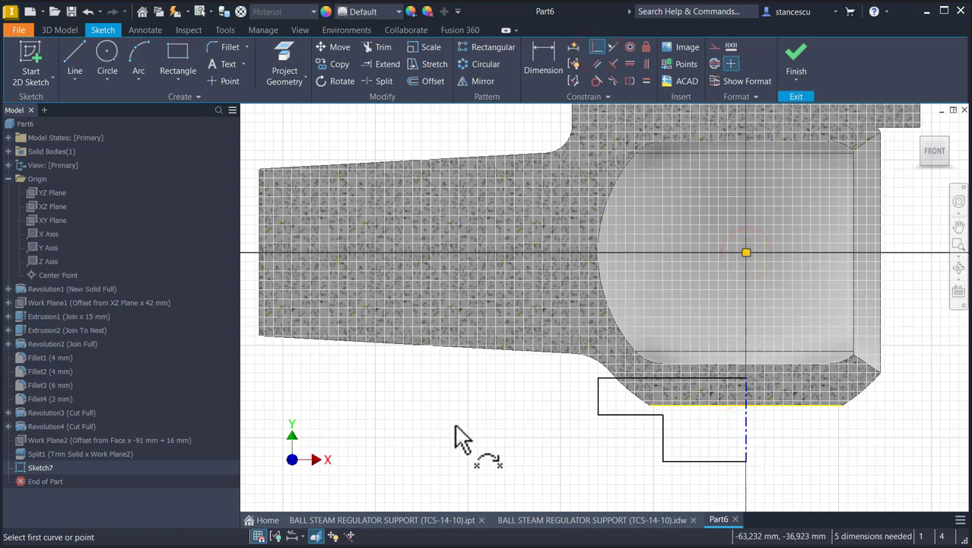
{"action": "left_click", "coordinate": [609, 47]}
{"action": "left_click", "coordinate": [656, 376]}
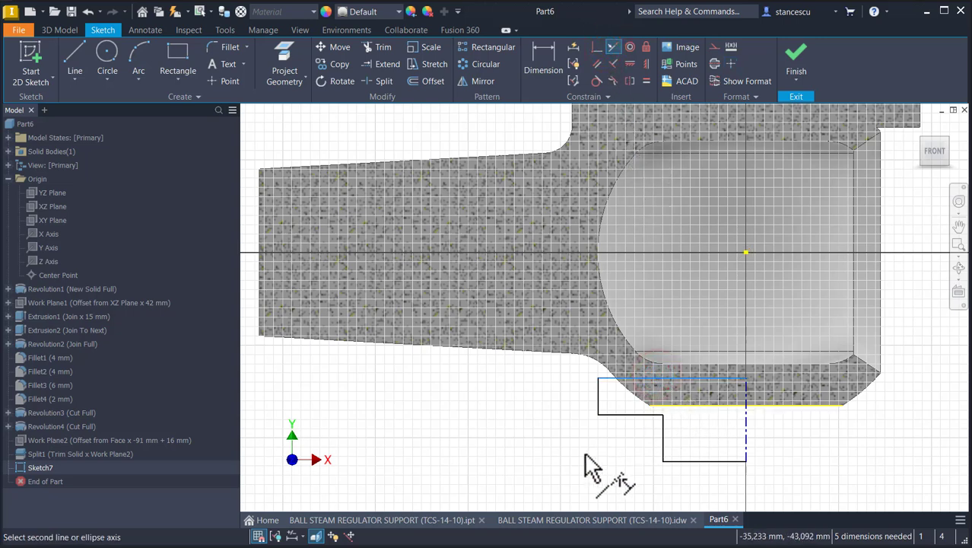
{"action": "key", "text": "Escape"}
{"action": "left_click", "coordinate": [597, 47]}
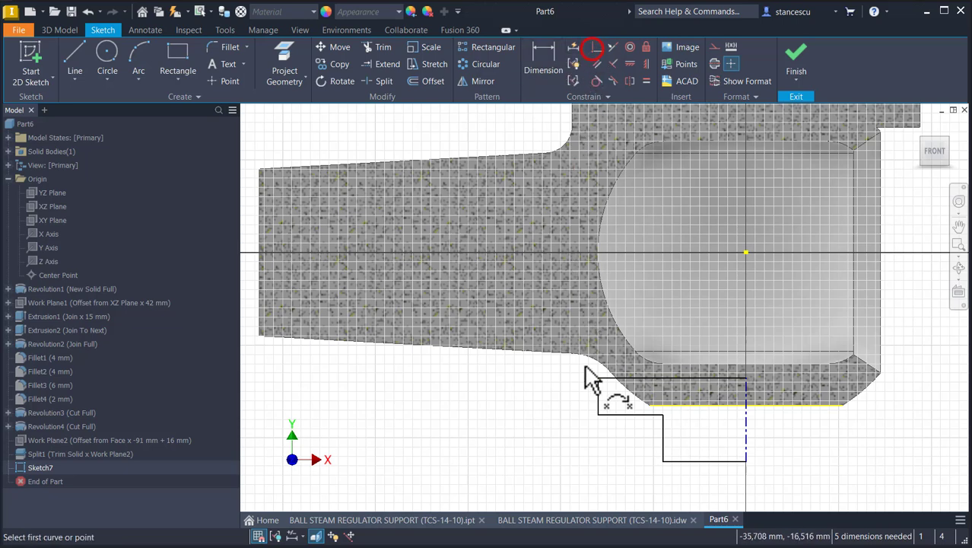
{"action": "left_click", "coordinate": [646, 411]}
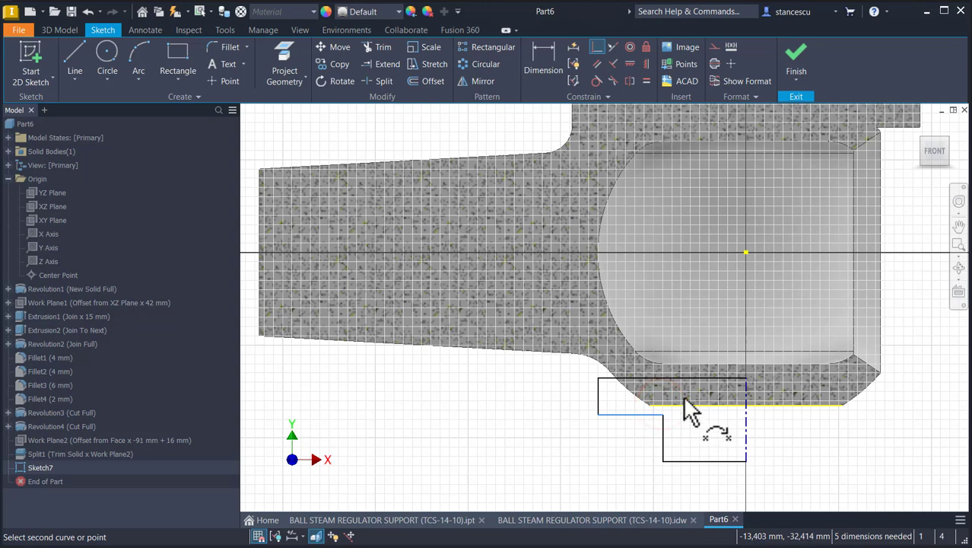
Make the profile's middle horizontal step line collinear with the projected flat bottom edge of the ball body
{"action": "left_click", "coordinate": [613, 47]}
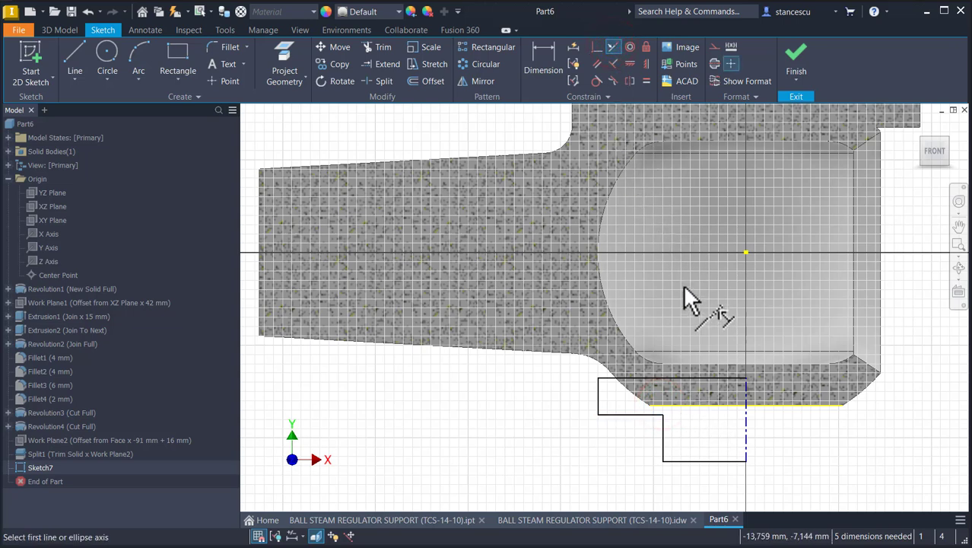
{"action": "left_click", "coordinate": [648, 414]}
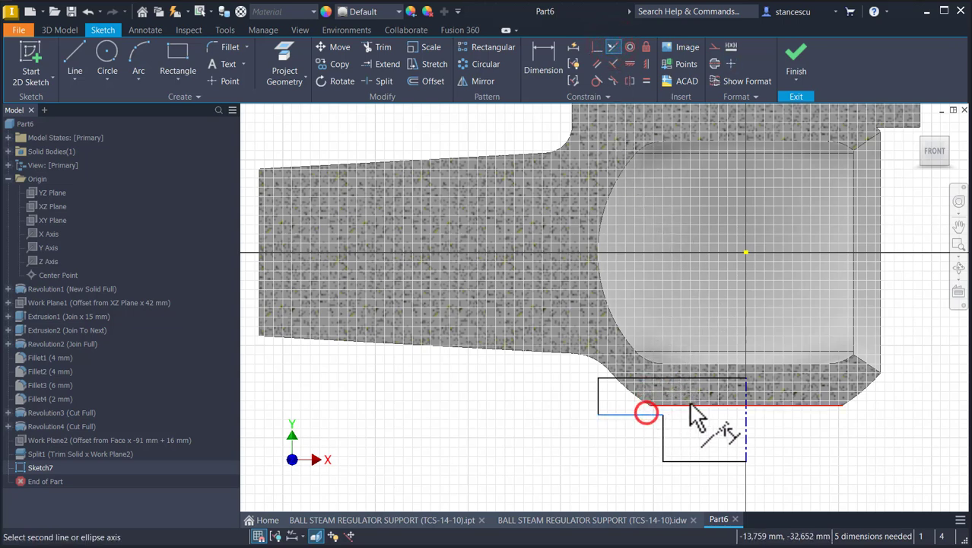
{"action": "left_click", "coordinate": [689, 404]}
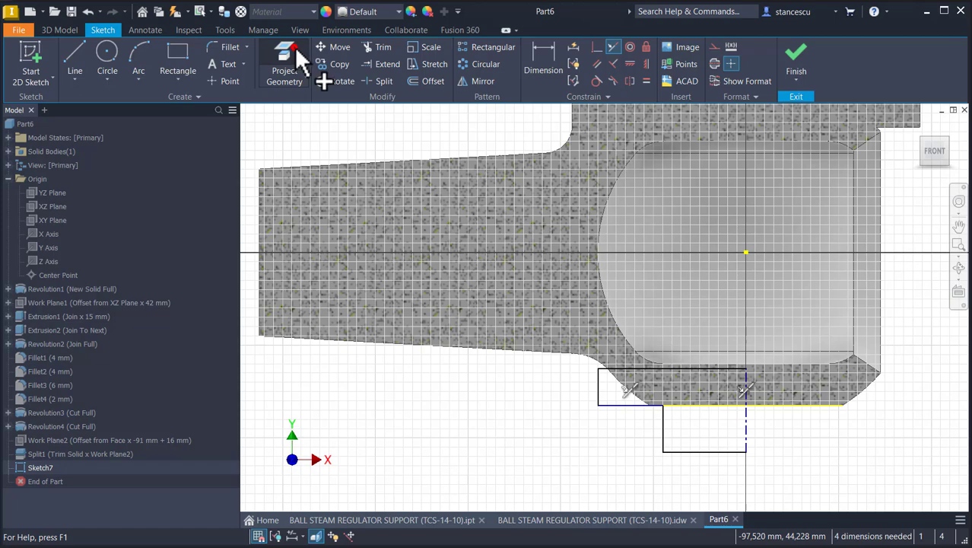
Project the lower edge of the inner cavity and make the profile's upper line collinear with it
{"action": "left_click", "coordinate": [283, 69]}
{"action": "left_click", "coordinate": [713, 363]}
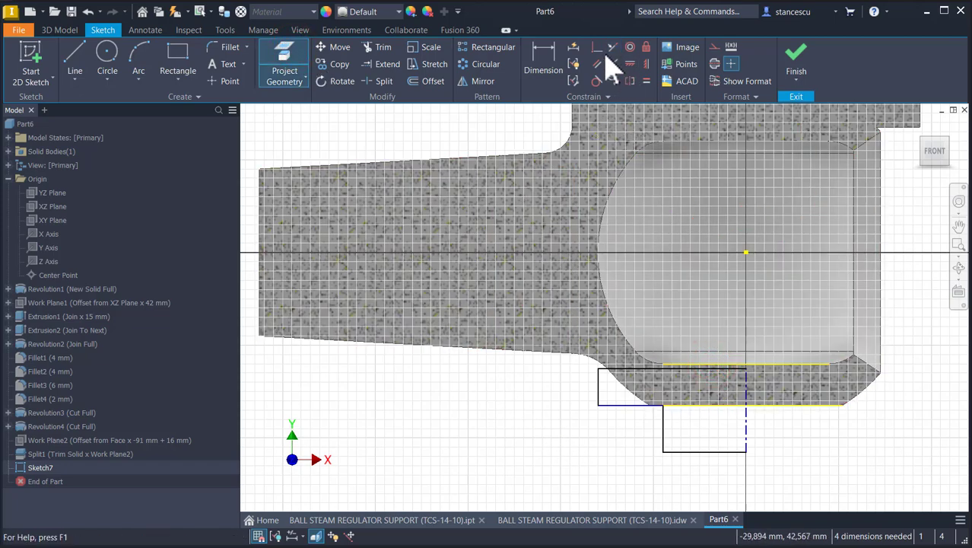
{"action": "left_click", "coordinate": [613, 49]}
{"action": "left_click", "coordinate": [629, 368]}
{"action": "left_click", "coordinate": [689, 364]}
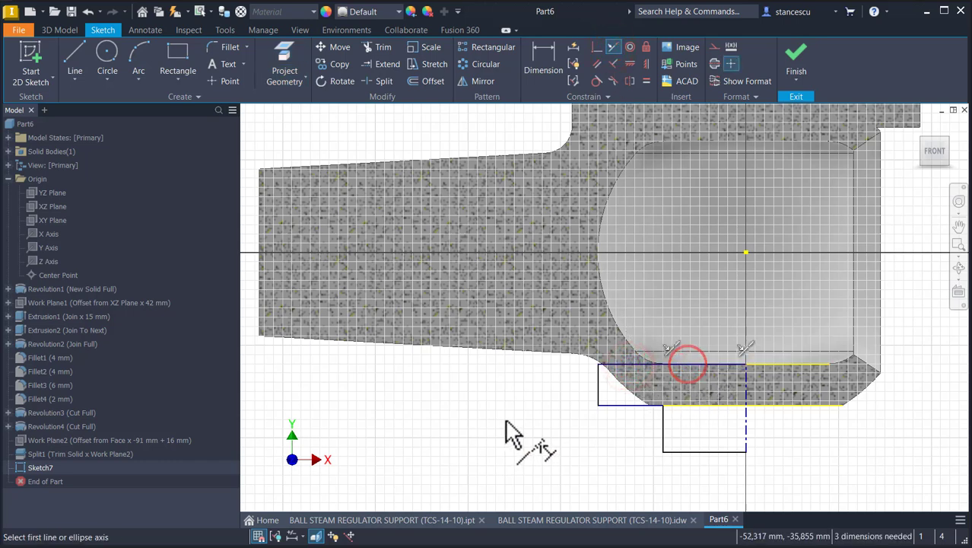
Dimension the lower, narrower section of the profile about the centerline with a diameter of 35 mm
{"action": "left_click", "coordinate": [542, 60]}
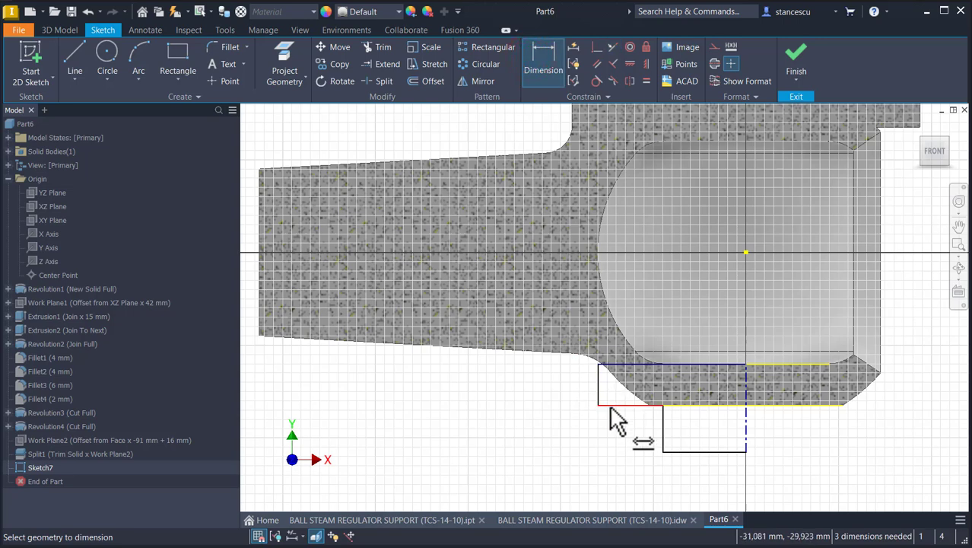
{"action": "left_click", "coordinate": [664, 438]}
{"action": "left_click", "coordinate": [745, 430]}
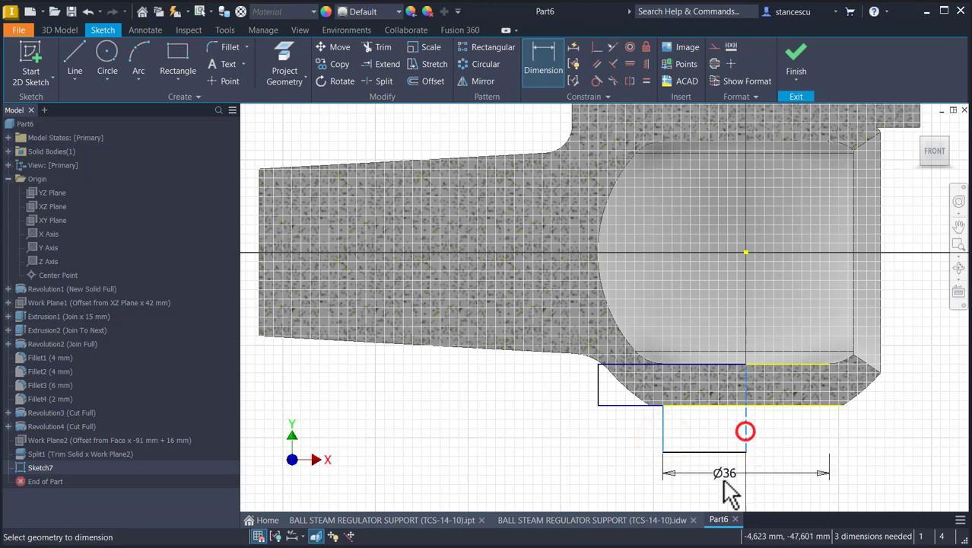
{"action": "left_click", "coordinate": [721, 482]}
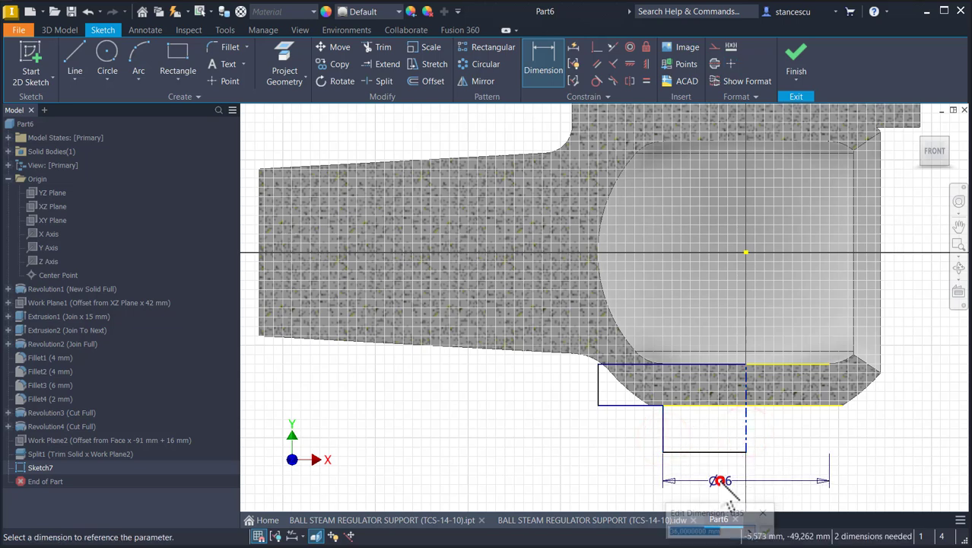
{"action": "key", "text": "Return"}
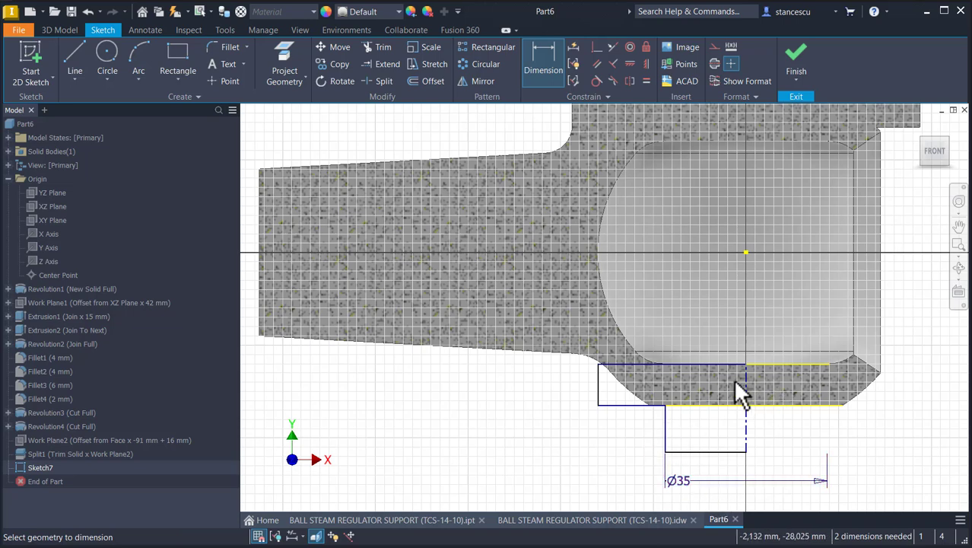
Dimension the upper, wider section of the profile about the centerline with a diameter of 56 mm
{"action": "left_click", "coordinate": [599, 382]}
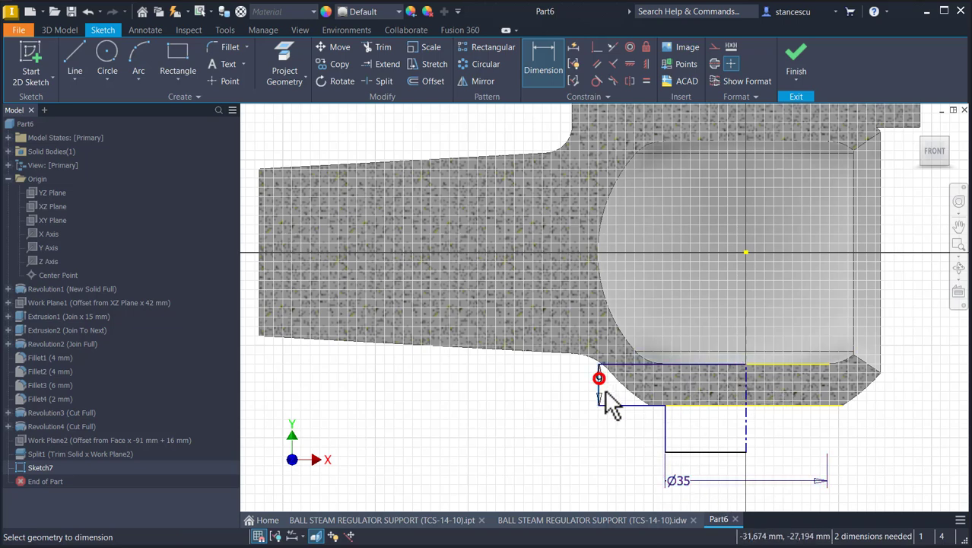
{"action": "left_click", "coordinate": [745, 433]}
{"action": "middle_click_drag", "start_coordinate": [729, 439], "coordinate": [729, 395]}
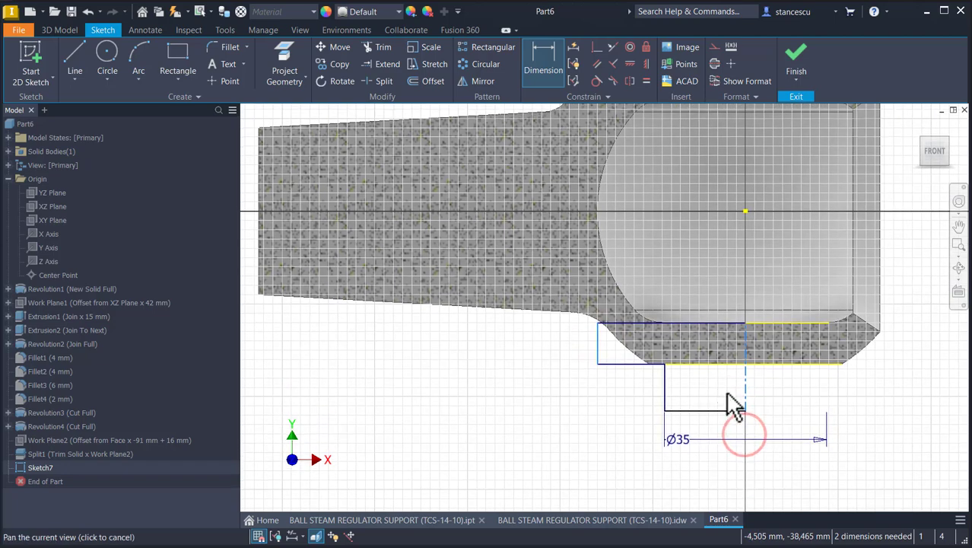
{"action": "left_click", "coordinate": [735, 470]}
{"action": "type", "text": "55"}
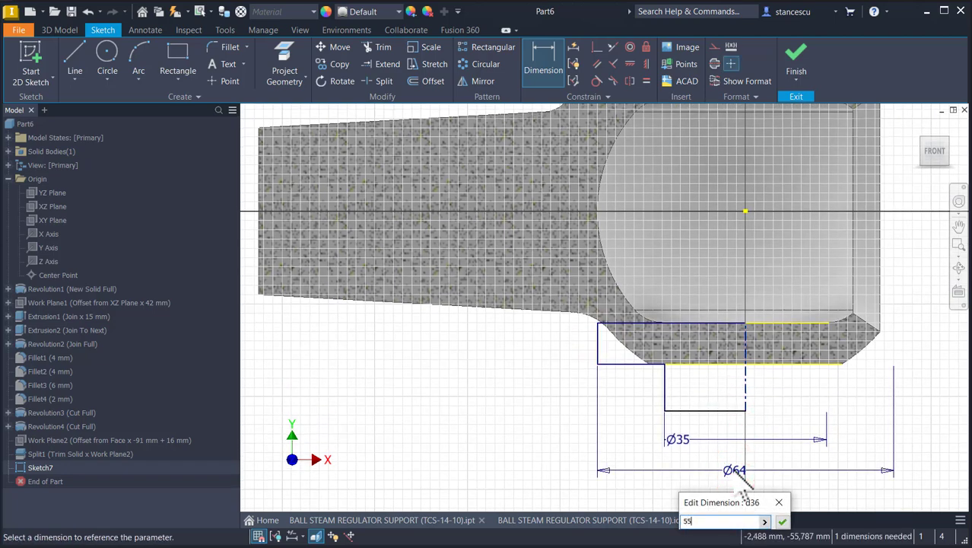
{"action": "key", "text": "Return"}
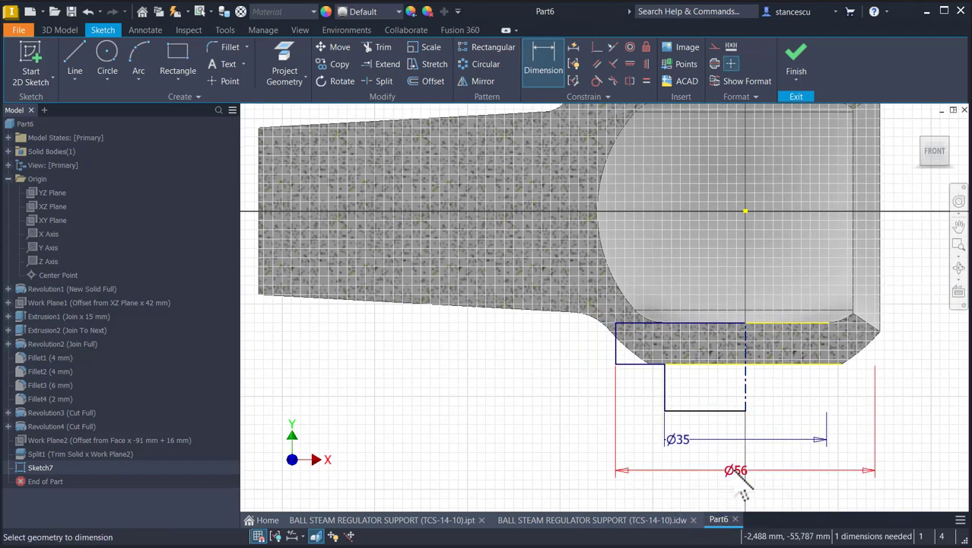
Set the distance from the body's flat bottom edge to the profile's lowest line to 16 mm and finish the sketch
{"action": "left_click", "coordinate": [724, 411]}
{"action": "left_click", "coordinate": [788, 366]}
{"action": "left_click", "coordinate": [807, 387]}
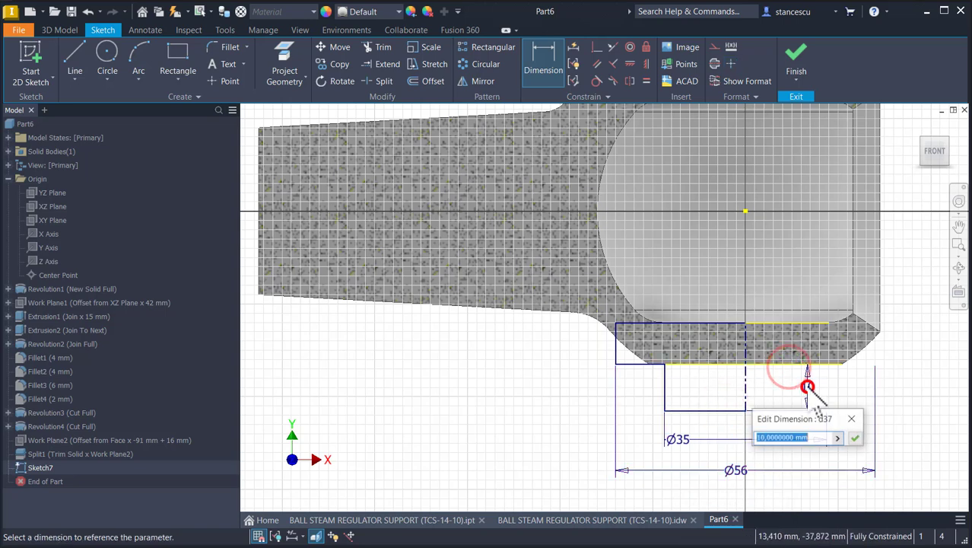
{"action": "type", "text": "16"}
{"action": "key", "text": "Return"}
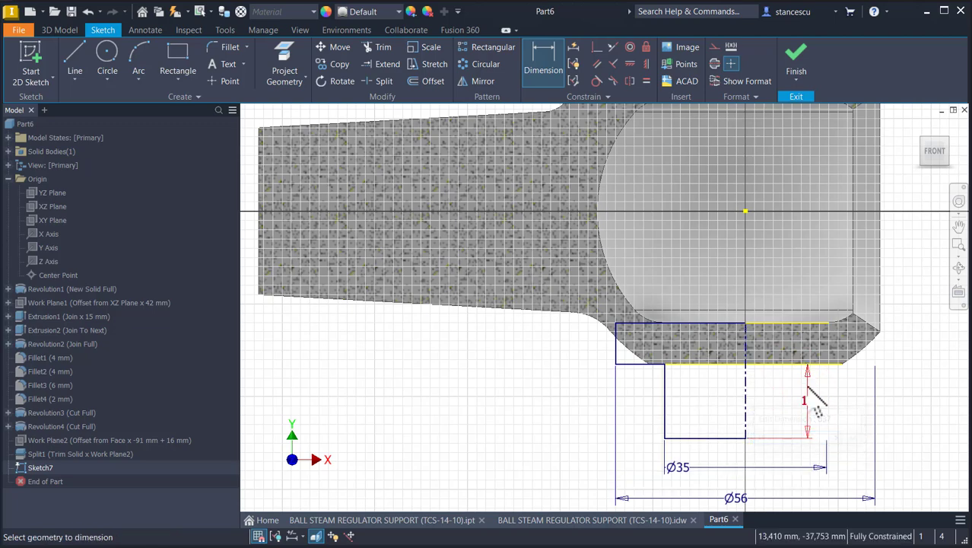
{"action": "left_click", "coordinate": [798, 63]}
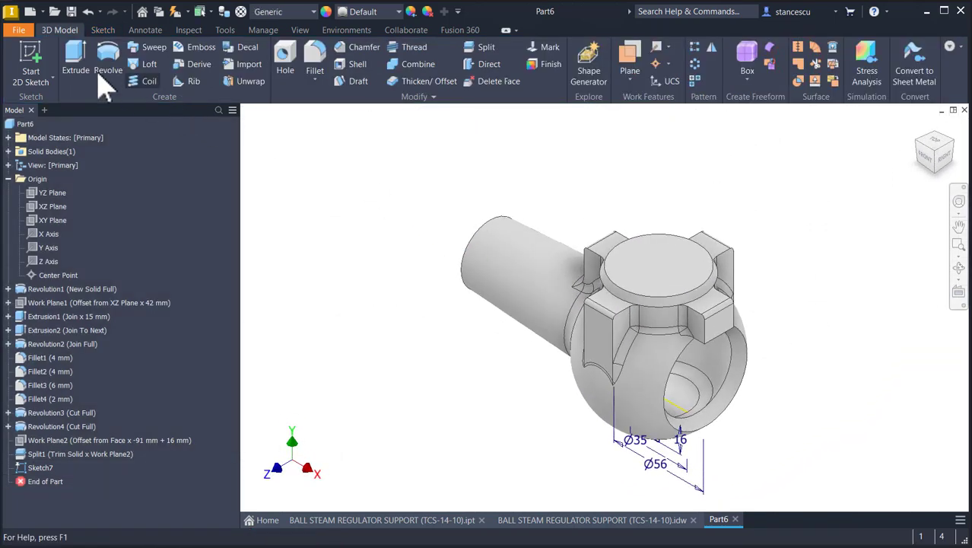
Revolve both profile regions a full 360 degrees about the centerline, joining them to the body as a stepped boss
{"action": "left_click", "coordinate": [108, 62]}
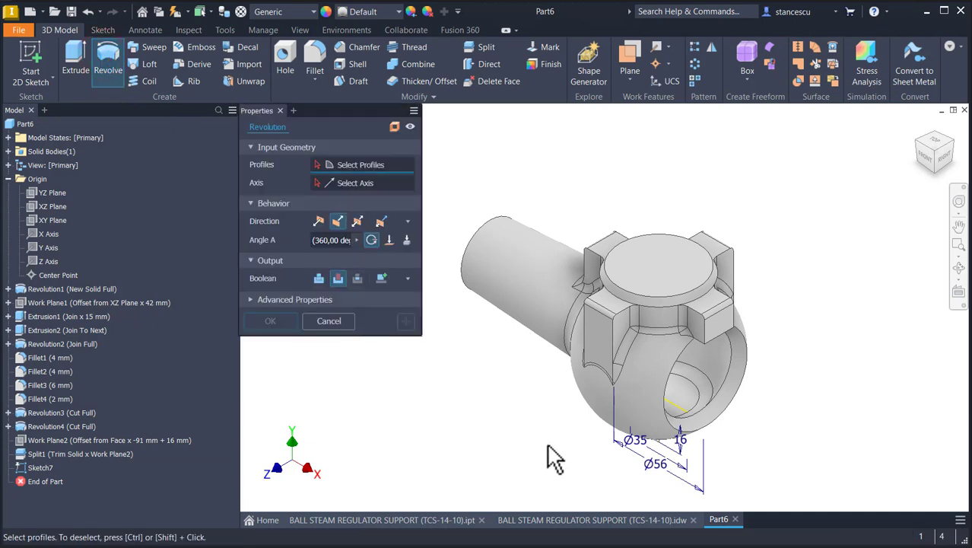
{"action": "middle_click_drag", "start_coordinate": [563, 477], "coordinate": [655, 451], "text": "shift"}
{"action": "left_click", "coordinate": [695, 391]}
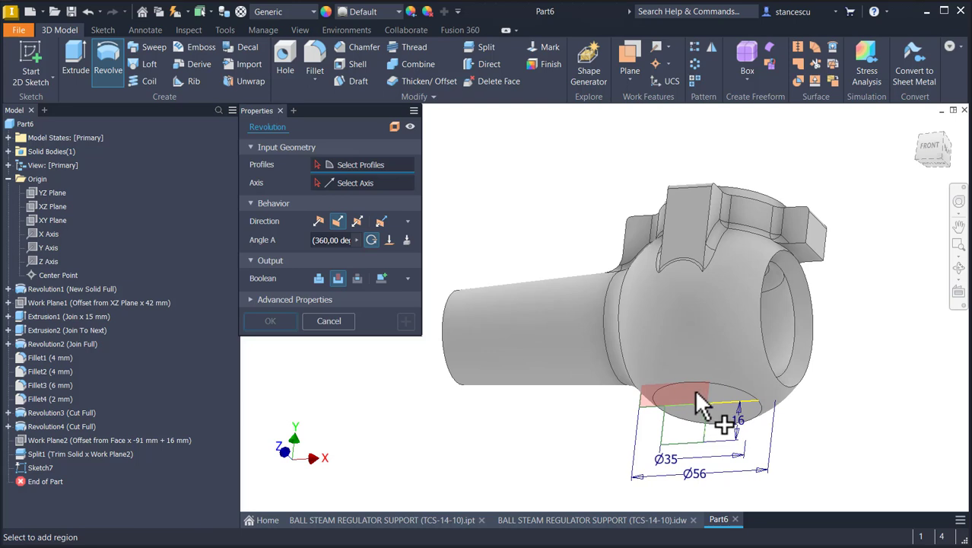
{"action": "left_click", "coordinate": [689, 430]}
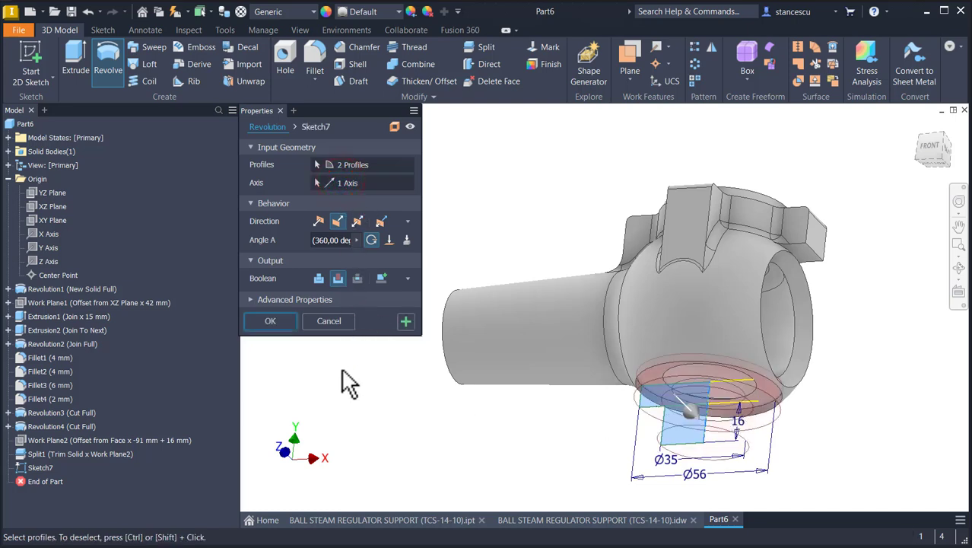
{"action": "left_click", "coordinate": [319, 278]}
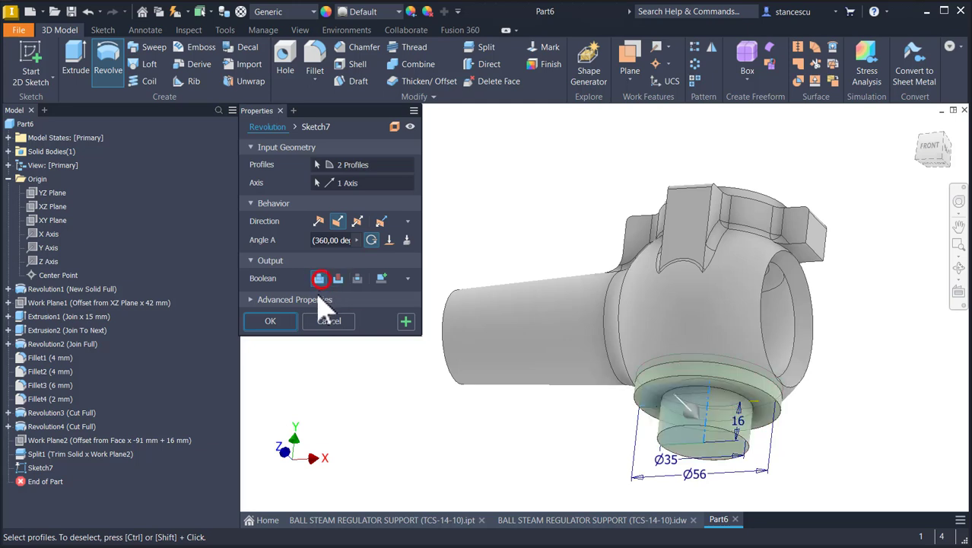
{"action": "left_click", "coordinate": [285, 320]}
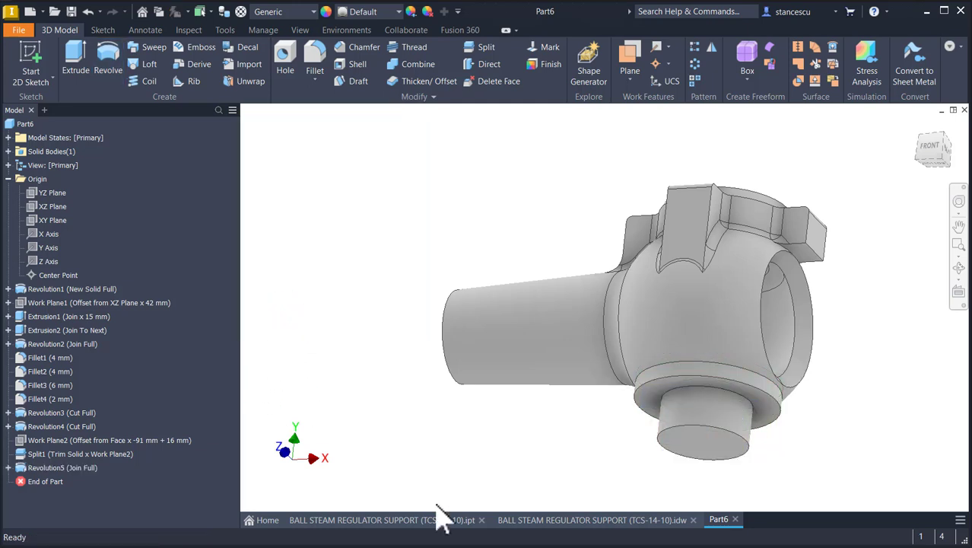
Check the fillet radii around the lower boss in the BALL STEAM REGULATOR SUPPORT (TCS-14-10) drawing and return to Part6
{"action": "left_click", "coordinate": [539, 520]}
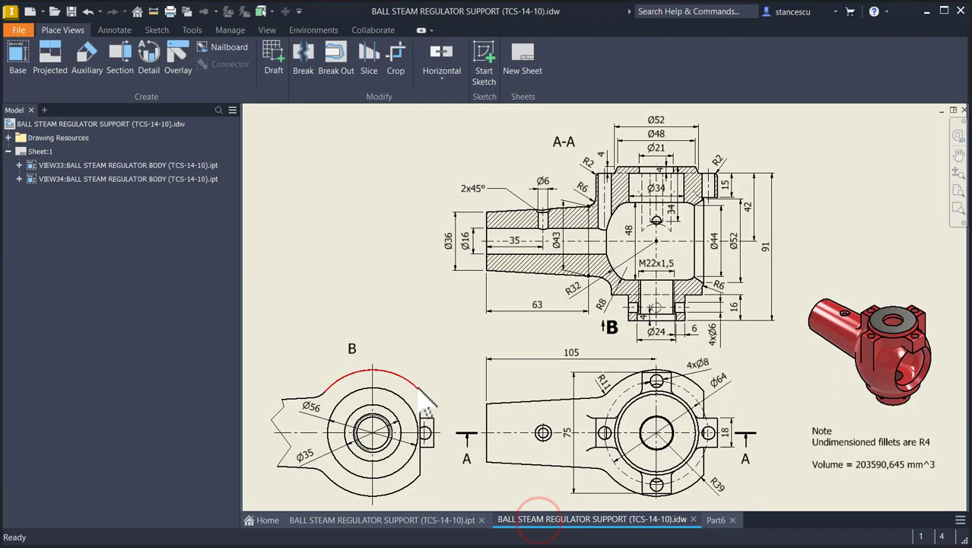
{"action": "left_click_drag", "start_coordinate": [694, 319], "coordinate": [695, 321]}
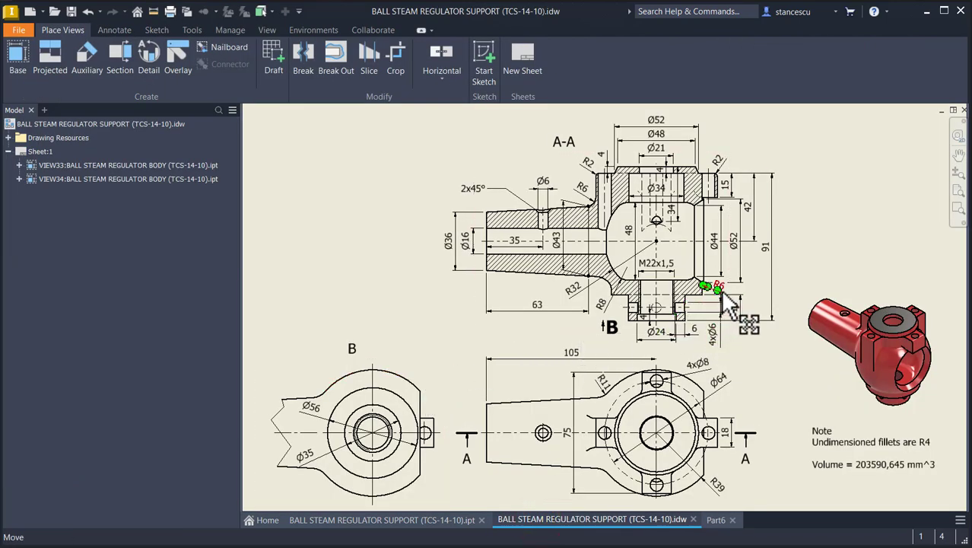
{"action": "left_click", "coordinate": [717, 520]}
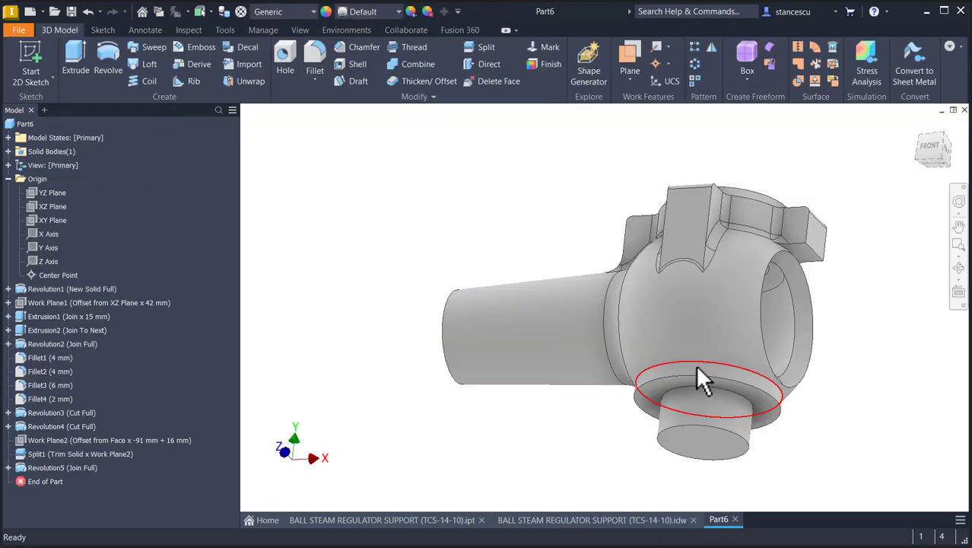
Fillet the upper edge where the wide section of the lower boss meets the ball body with a 6 mm radius
{"action": "left_click", "coordinate": [697, 363]}
{"action": "left_click", "coordinate": [712, 351]}
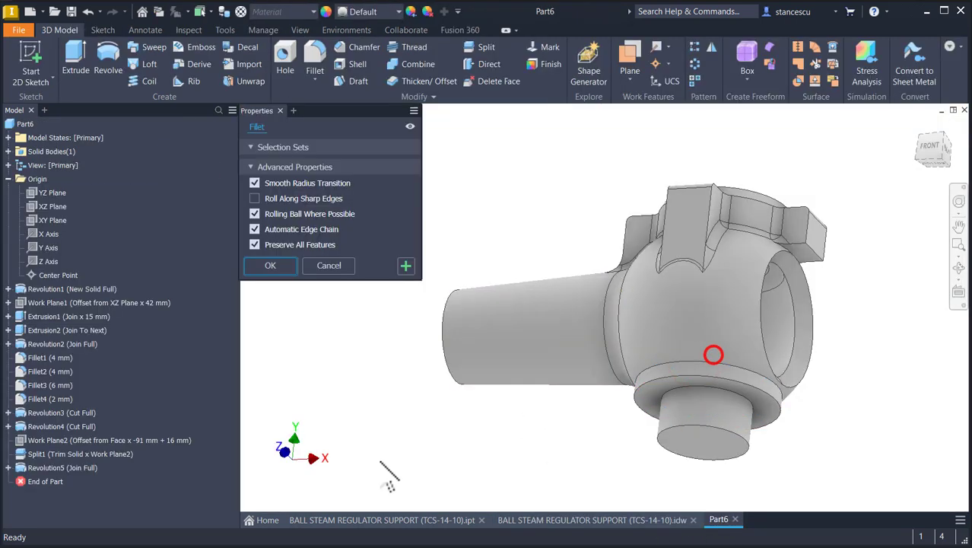
{"action": "type", "text": "6"}
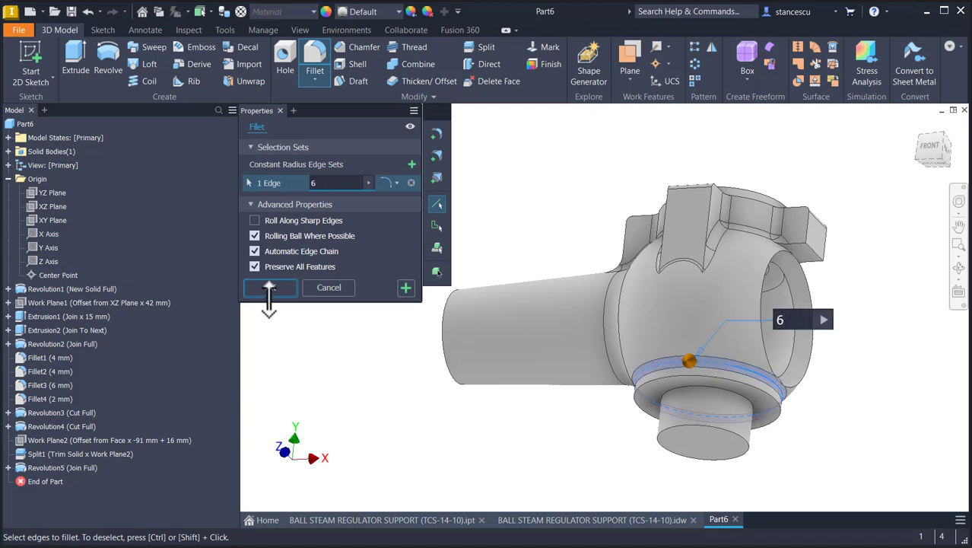
{"action": "left_click", "coordinate": [272, 287]}
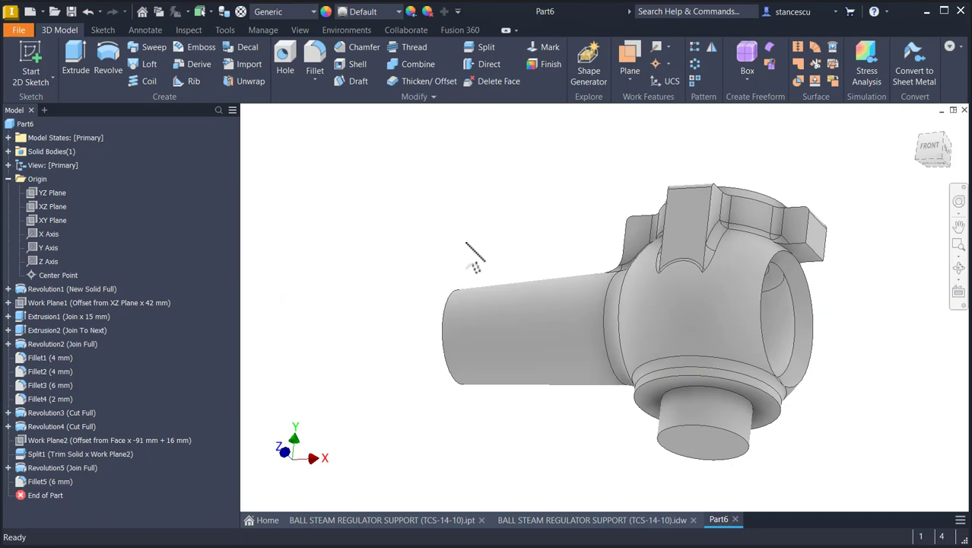
{"action": "key", "text": "F6"}
Examine the lower boss's thread callout in the BALL STEAM REGULATOR SUPPORT (TCS-14-10) drawing and the original scanned plate, and return to Part6
{"action": "left_click", "coordinate": [564, 519]}
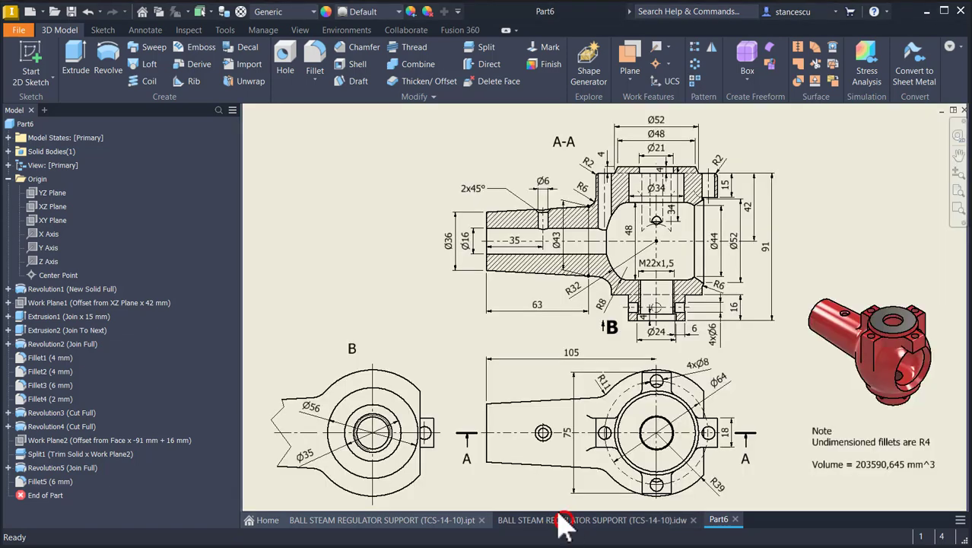
{"action": "scroll", "coordinate": [647, 323], "scroll_direction": "up", "scroll_amount": 3}
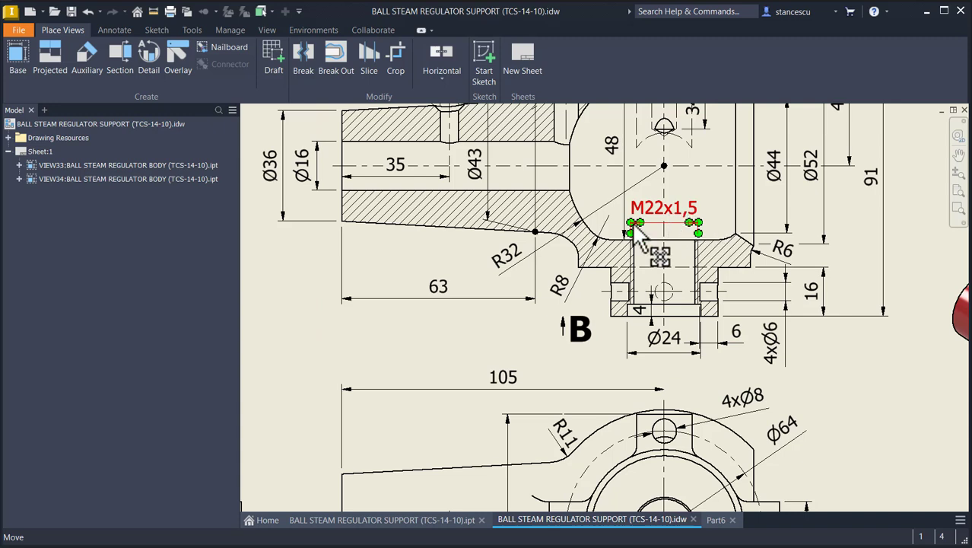
{"action": "left_click", "coordinate": [665, 1]}
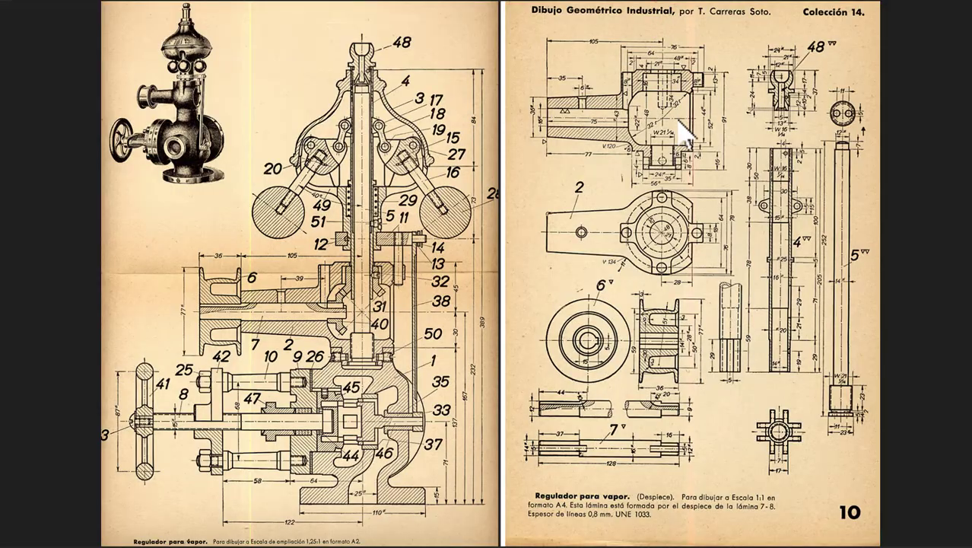
{"action": "scroll", "coordinate": [681, 131], "scroll_direction": "up", "scroll_amount": 4}
{"action": "scroll", "coordinate": [738, 140], "scroll_direction": "up", "scroll_amount": 5}
{"action": "scroll", "coordinate": [716, 142], "scroll_direction": "down", "scroll_amount": 3}
{"action": "scroll", "coordinate": [674, 222], "scroll_direction": "down", "scroll_amount": 2}
{"action": "scroll", "coordinate": [674, 222], "scroll_direction": "down", "scroll_amount": 3}
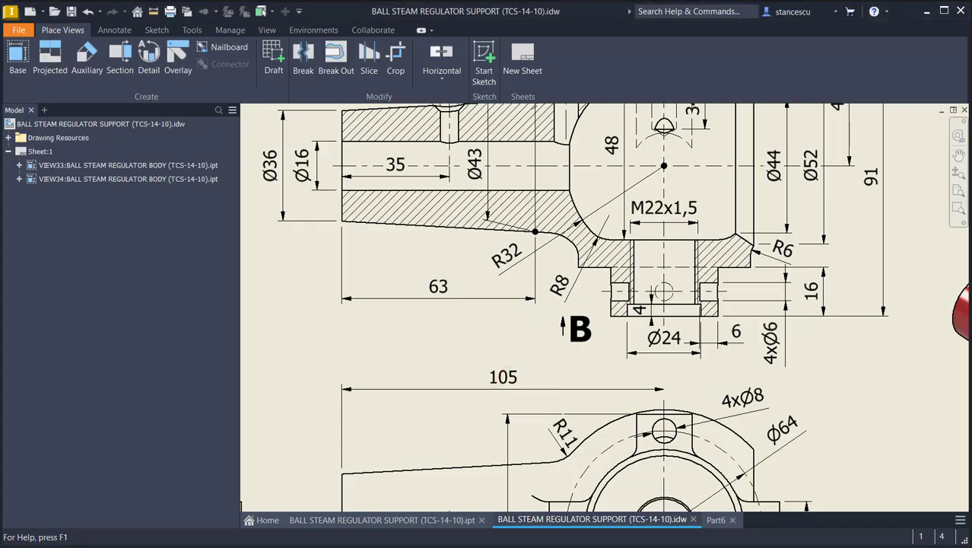
{"action": "left_click", "coordinate": [727, 323]}
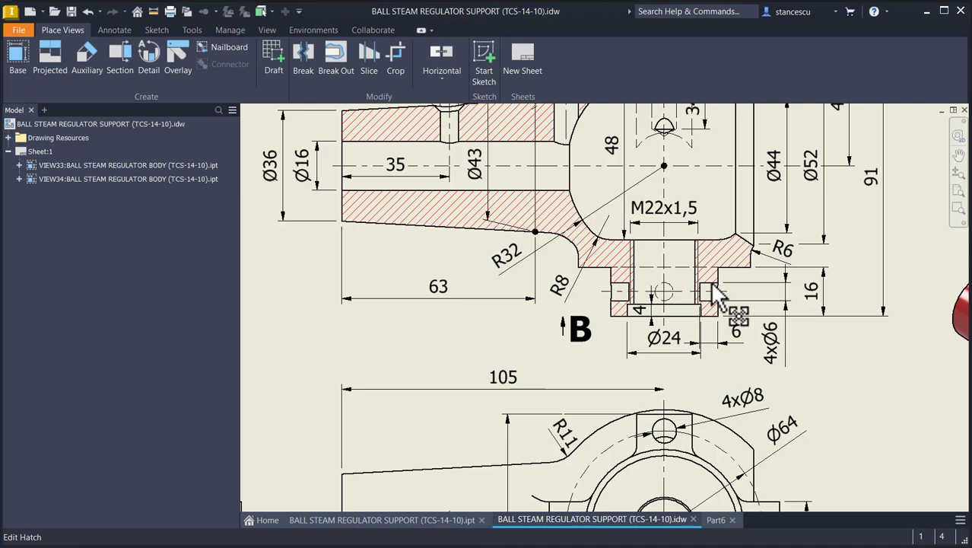
{"action": "left_click", "coordinate": [681, 219]}
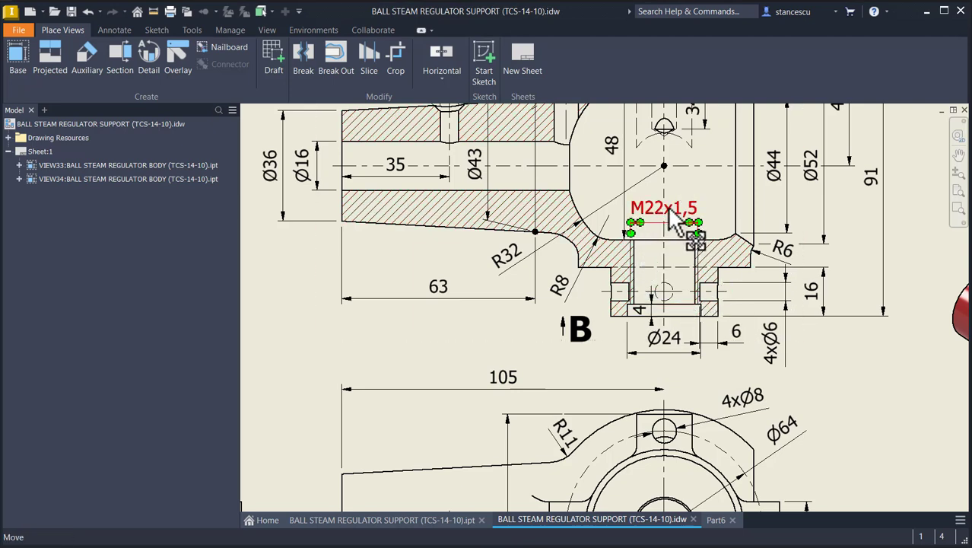
{"action": "left_click", "coordinate": [719, 520]}
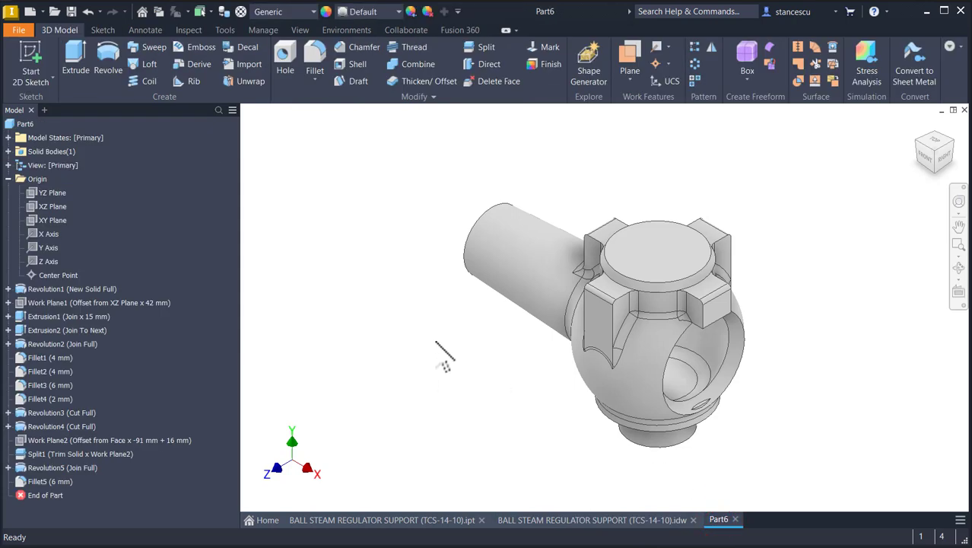
Place a tapped hole on the lower boss's end face, concentric with its circular edge
{"action": "left_click", "coordinate": [287, 67]}
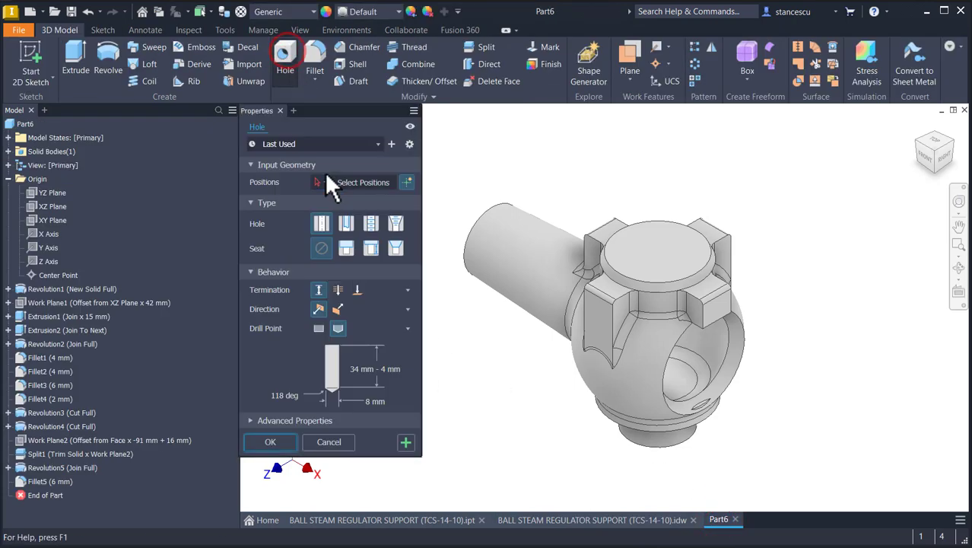
{"action": "middle_click_drag", "start_coordinate": [495, 342], "coordinate": [527, 338], "text": "shift"}
{"action": "scroll", "coordinate": [513, 312], "scroll_direction": "up", "scroll_amount": 3}
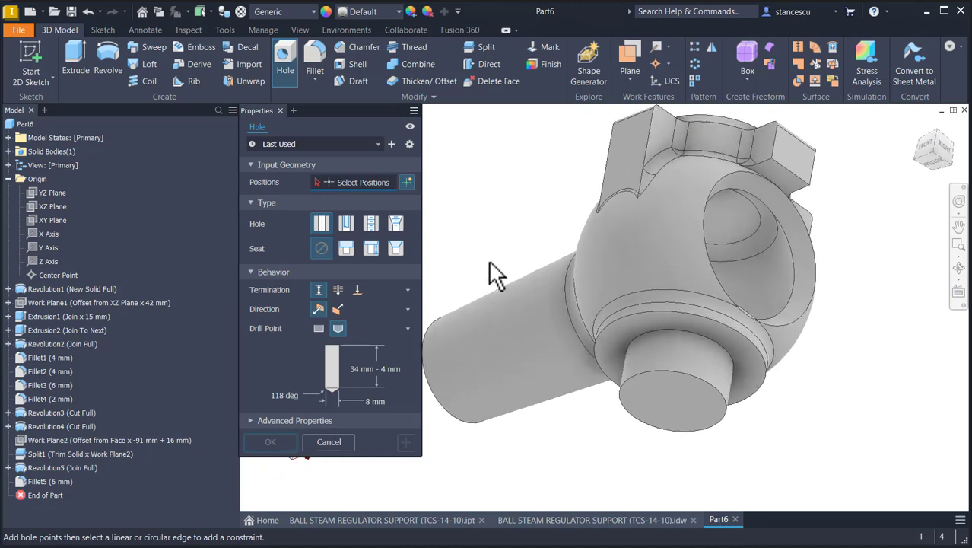
{"action": "left_click", "coordinate": [370, 223]}
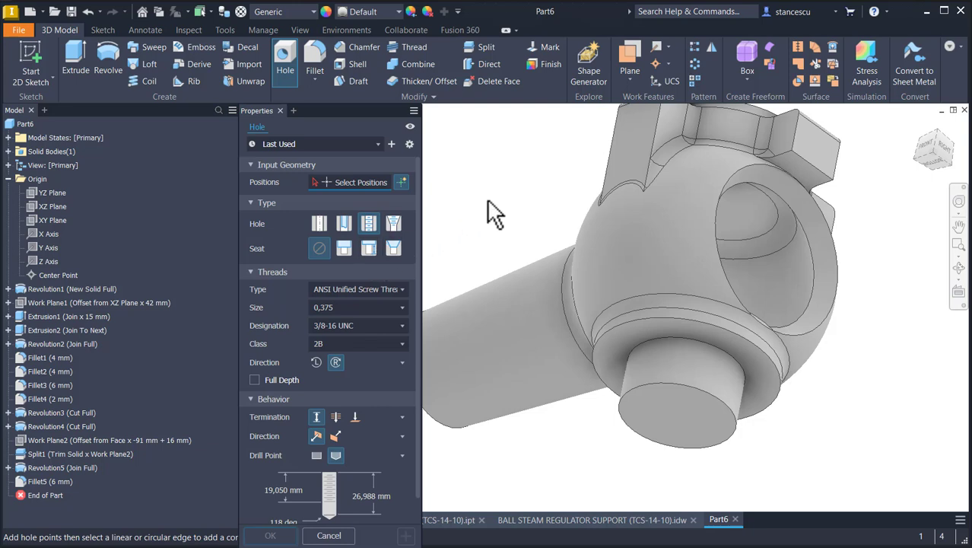
{"action": "left_click", "coordinate": [641, 397]}
{"action": "left_click", "coordinate": [674, 386]}
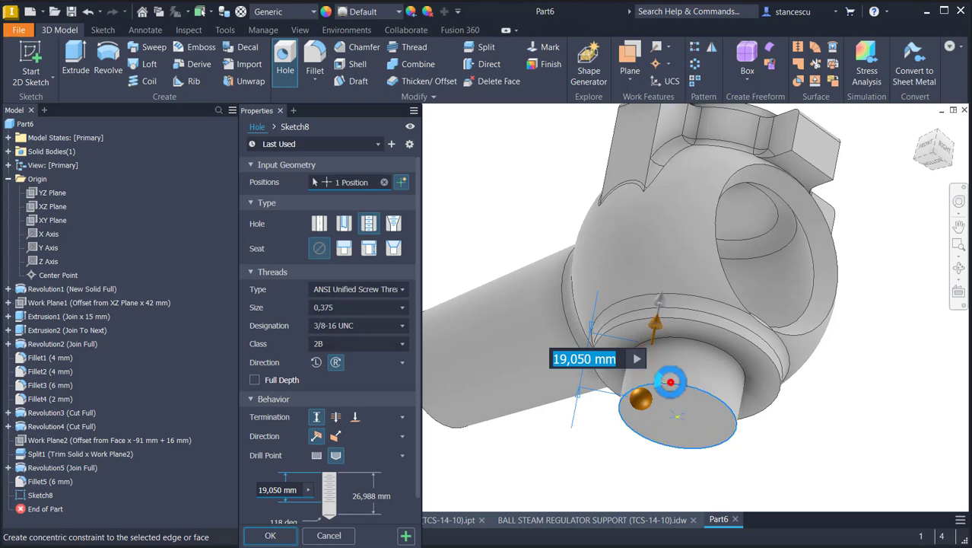
Set the hole's thread to ISO Metric profile, size 22, designation M22x1.5
{"action": "left_click", "coordinate": [368, 294]}
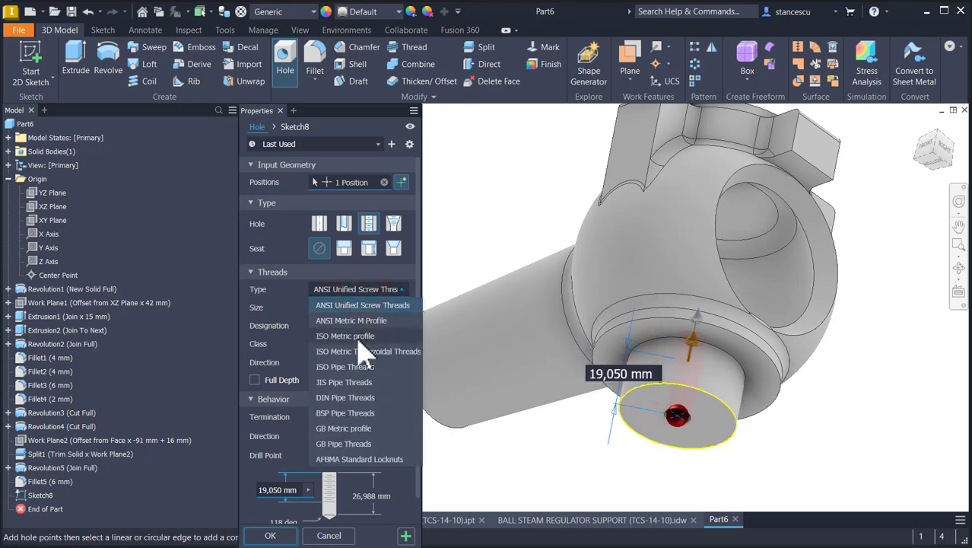
{"action": "left_click", "coordinate": [354, 337]}
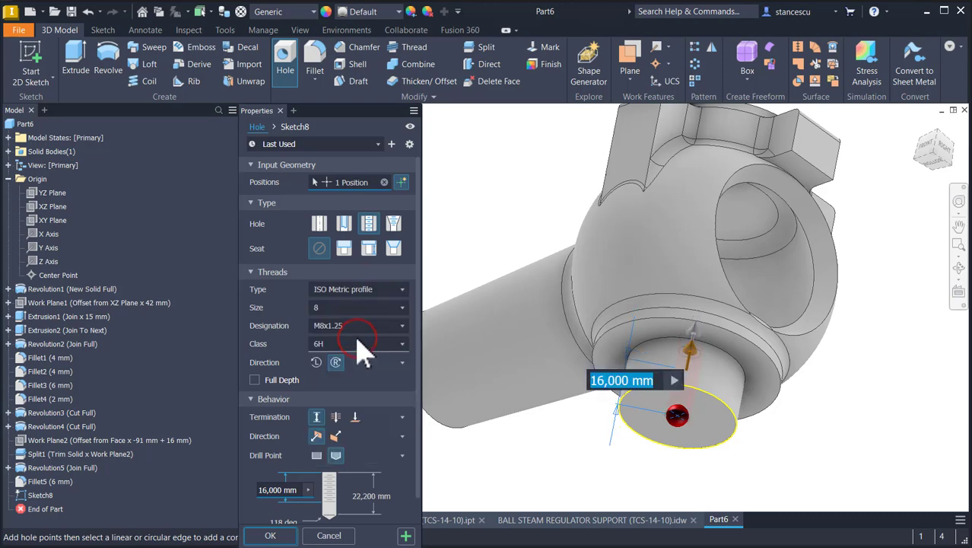
{"action": "left_click", "coordinate": [355, 308]}
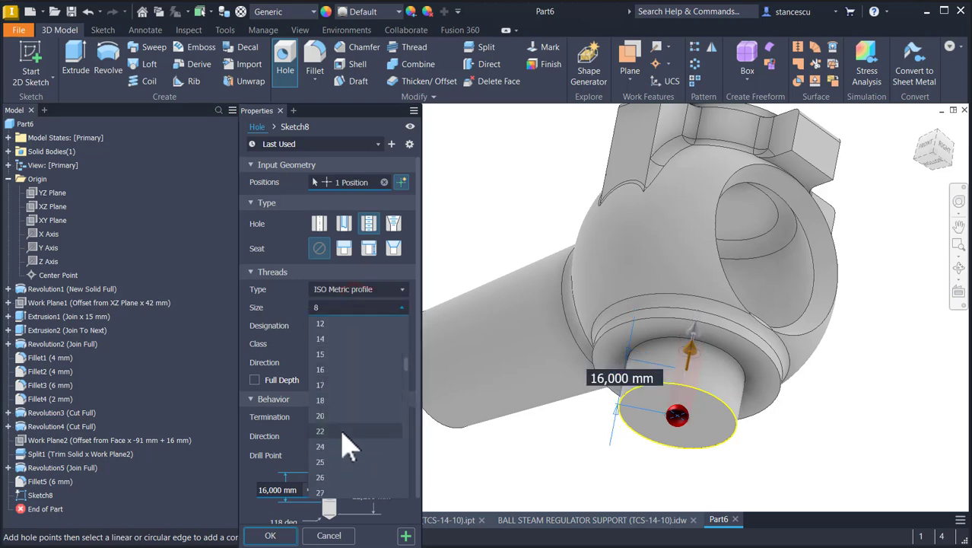
{"action": "left_click", "coordinate": [348, 445]}
{"action": "left_click", "coordinate": [380, 327]}
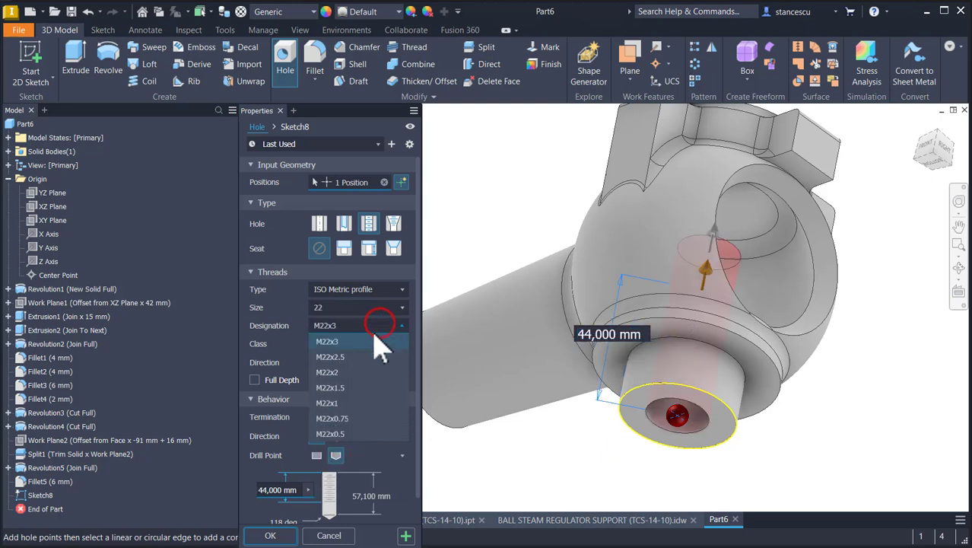
{"action": "left_click", "coordinate": [357, 388]}
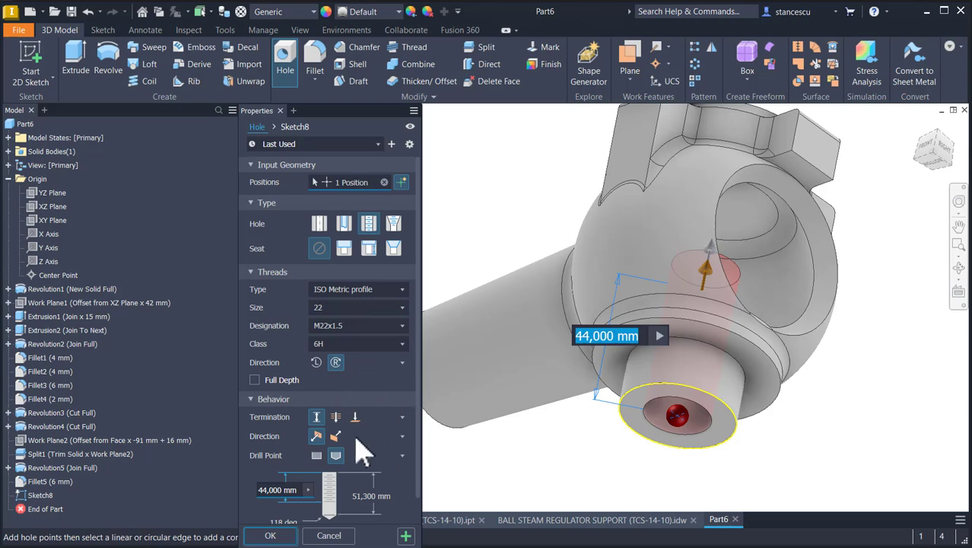
Terminate the tapped hole at the ball cavity's floor surface with full-depth thread and create it
{"action": "left_click", "coordinate": [354, 417]}
{"action": "middle_click_drag", "start_coordinate": [532, 452], "coordinate": [450, 485], "text": "shift"}
{"action": "left_click", "coordinate": [596, 448]}
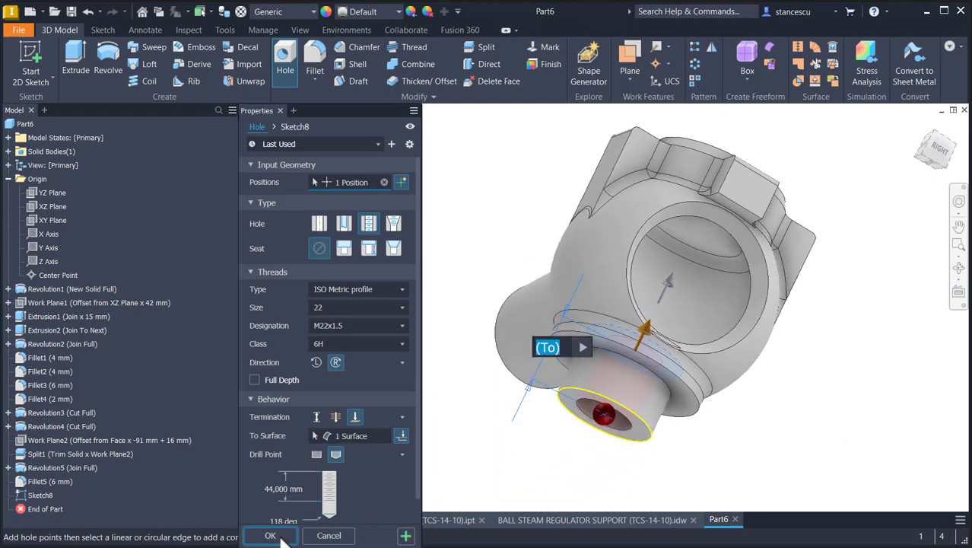
{"action": "left_click", "coordinate": [255, 379]}
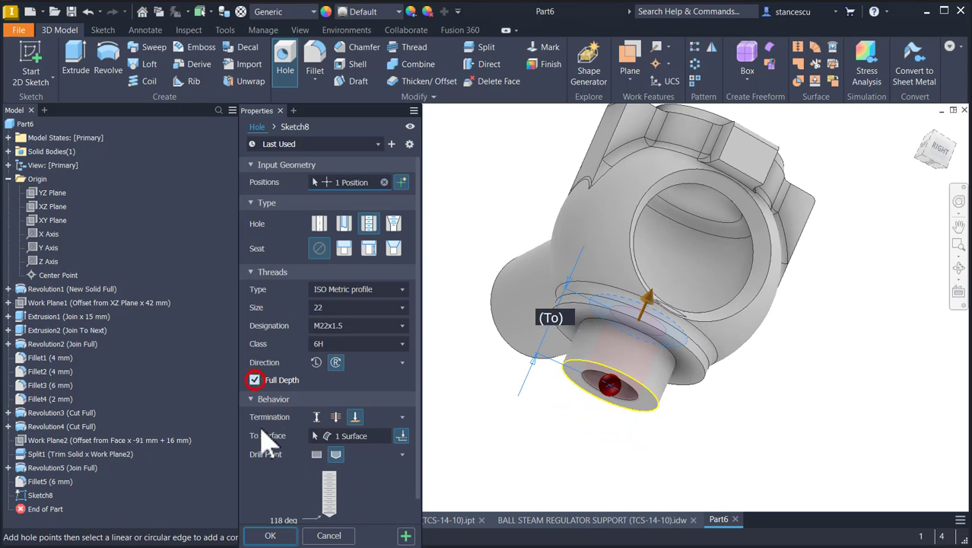
{"action": "left_click", "coordinate": [267, 538]}
{"action": "middle_click_drag", "start_coordinate": [754, 407], "coordinate": [789, 390], "text": "shift"}
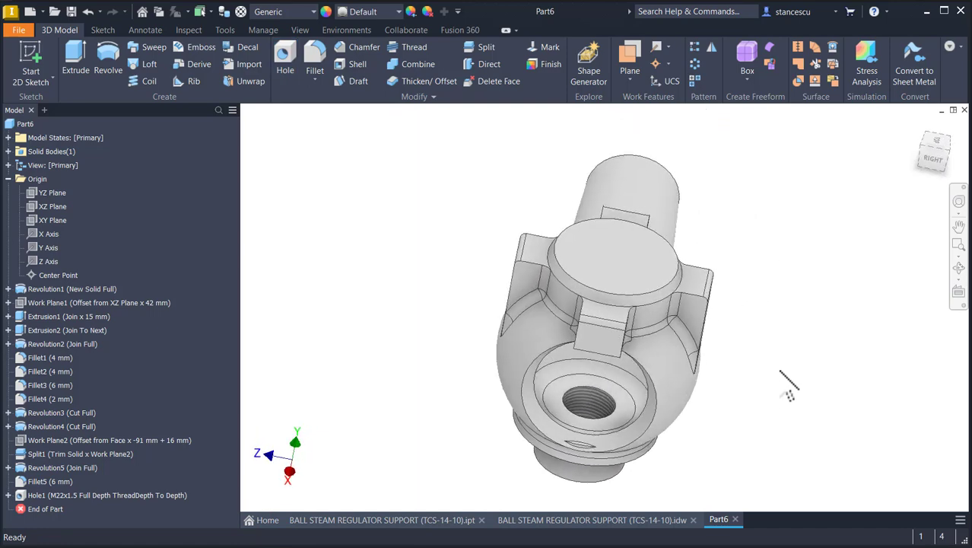
{"action": "key", "text": "F6"}
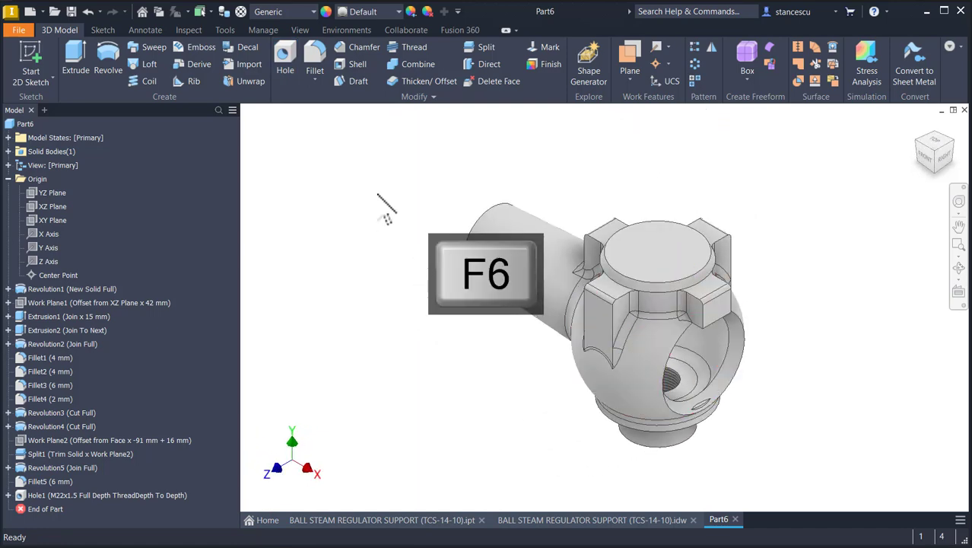
Check the upper bore and lower counterbore dimensions in section A-A of the BALL STEAM REGULATOR SUPPORT (TCS-14-10) drawing and return to Part6
{"action": "left_click", "coordinate": [592, 520]}
{"action": "middle_click_drag", "start_coordinate": [645, 283], "coordinate": [613, 450]}
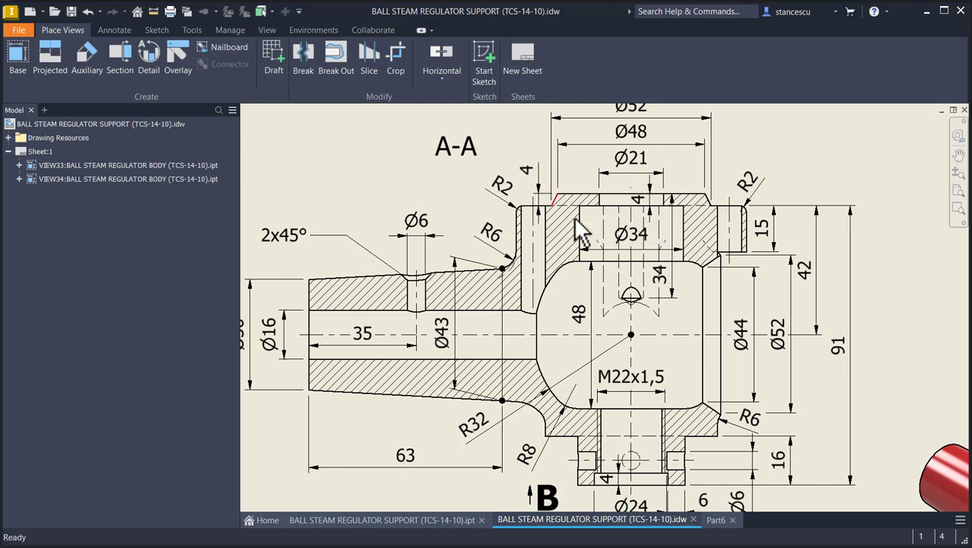
{"action": "middle_click_drag", "start_coordinate": [641, 319], "coordinate": [637, 226]}
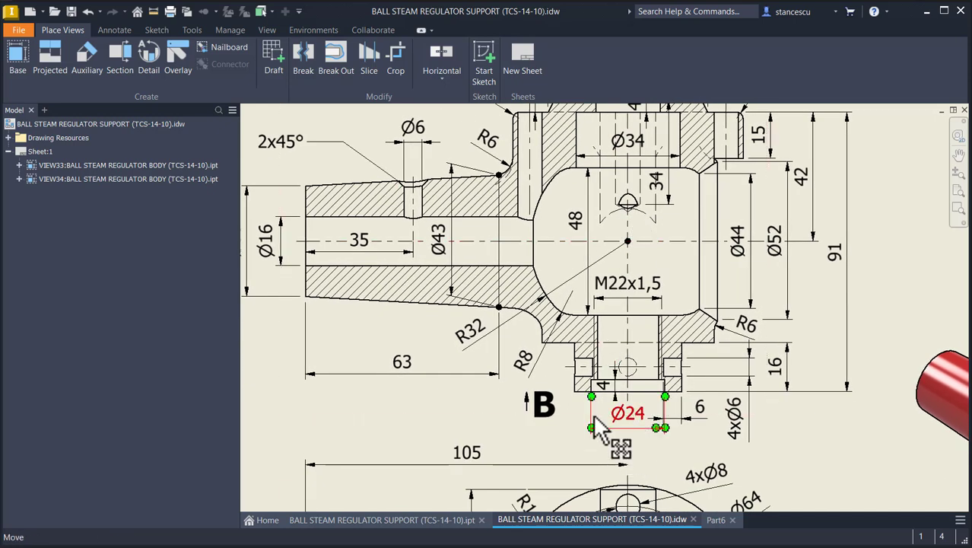
{"action": "left_click", "coordinate": [631, 422]}
{"action": "left_click", "coordinate": [545, 434]}
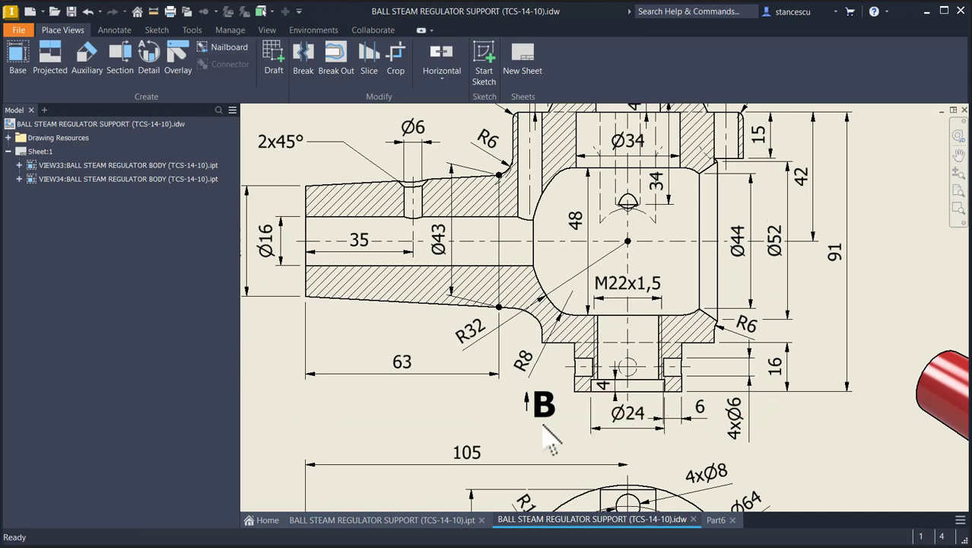
{"action": "left_click", "coordinate": [716, 521]}
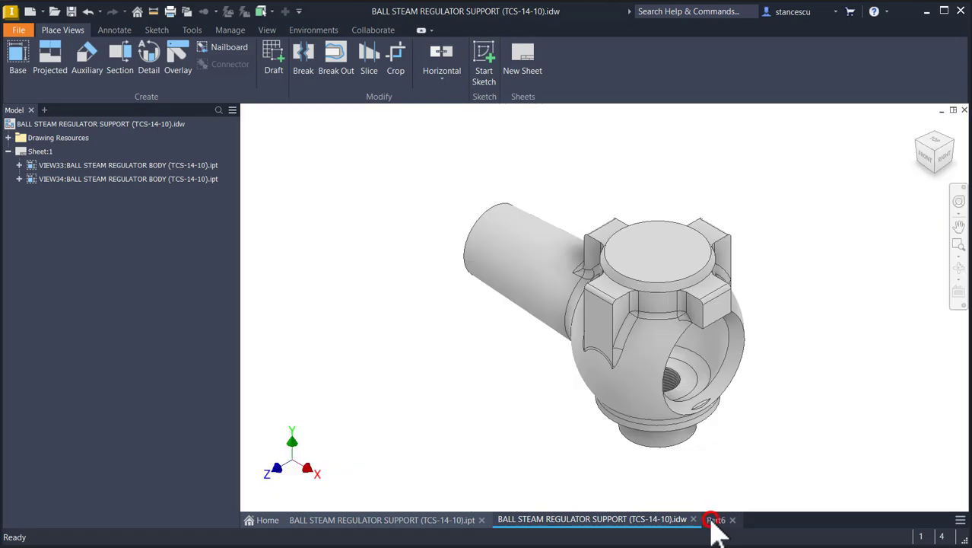
Start a sketch on the XY Plane and slice the graphics to expose the part's section
{"action": "left_click", "coordinate": [40, 219]}
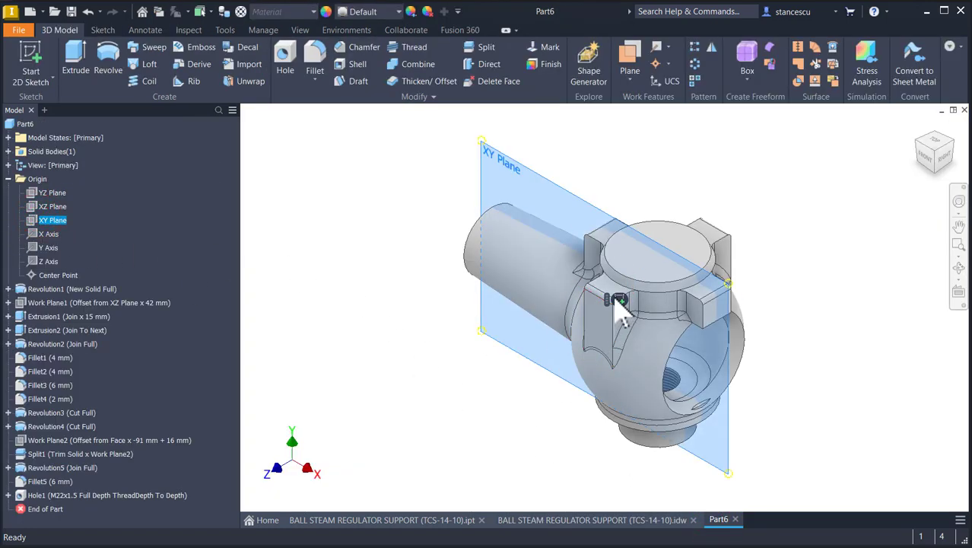
{"action": "left_click", "coordinate": [617, 298]}
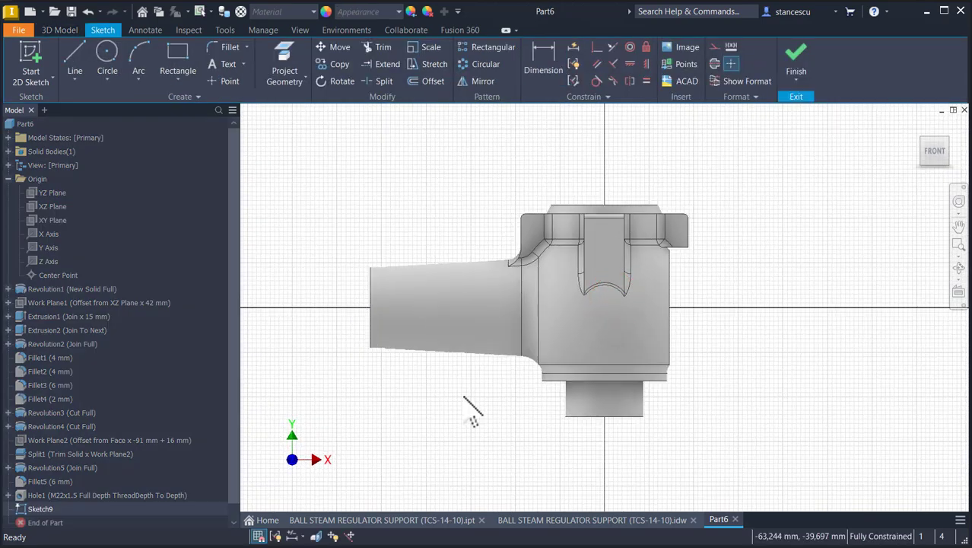
{"action": "key", "text": "F7"}
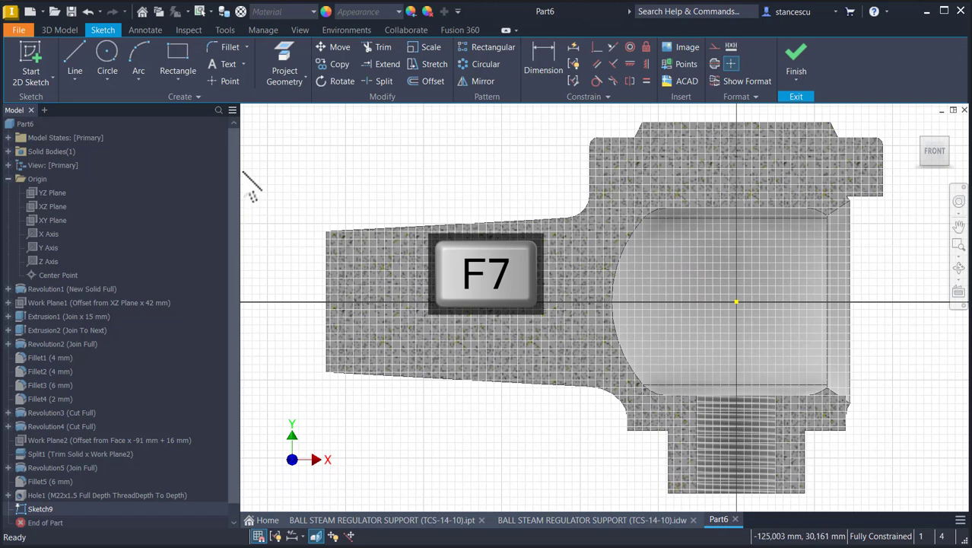
Draw a vertical line through the origin from the body's top edge to the boss's bottom edge and make it a centerline
{"action": "left_click", "coordinate": [84, 64]}
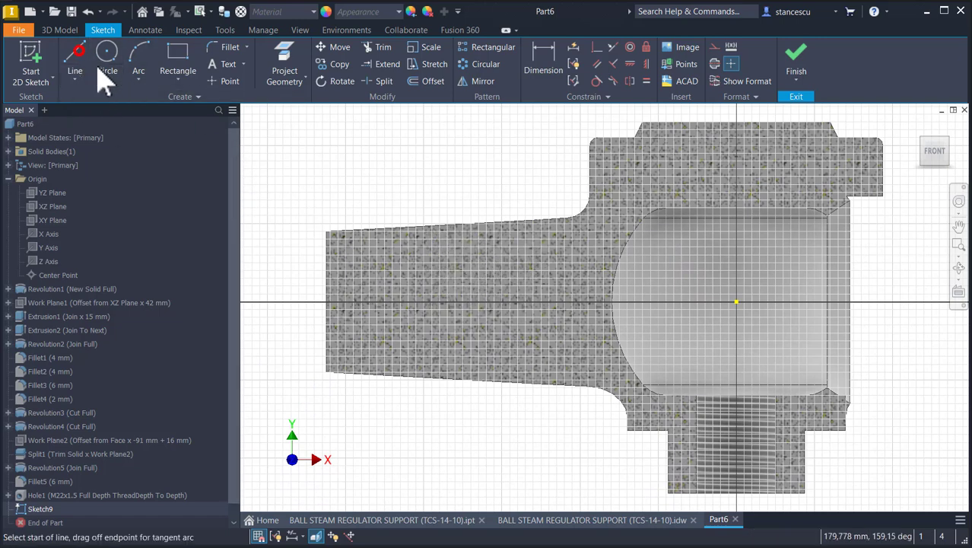
{"action": "left_click", "coordinate": [737, 122]}
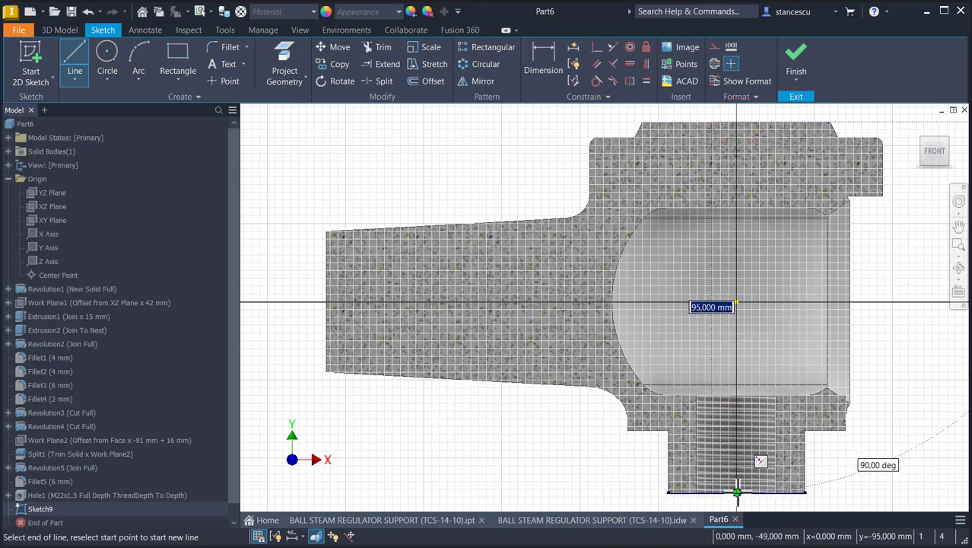
{"action": "left_click", "coordinate": [736, 492]}
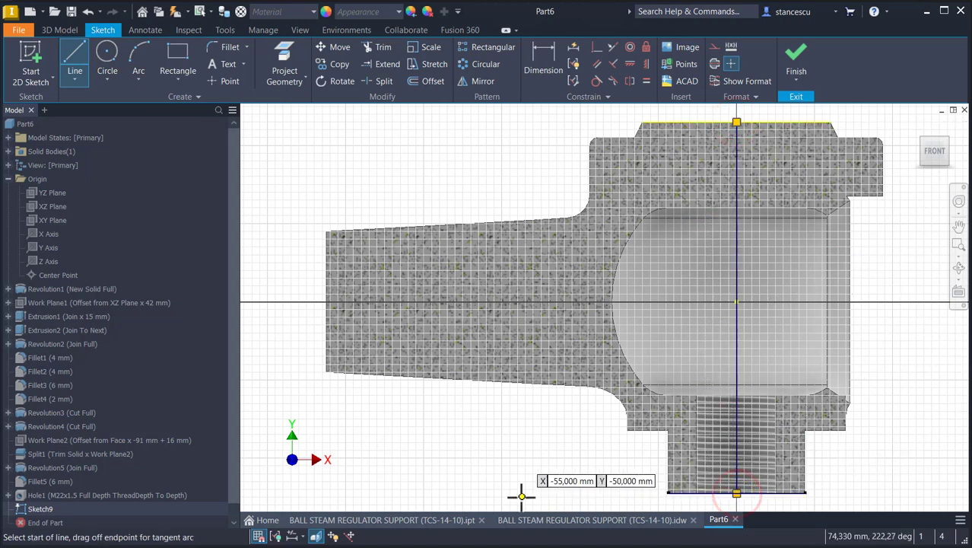
{"action": "key", "text": "Escape"}
{"action": "left_click", "coordinate": [750, 343]}
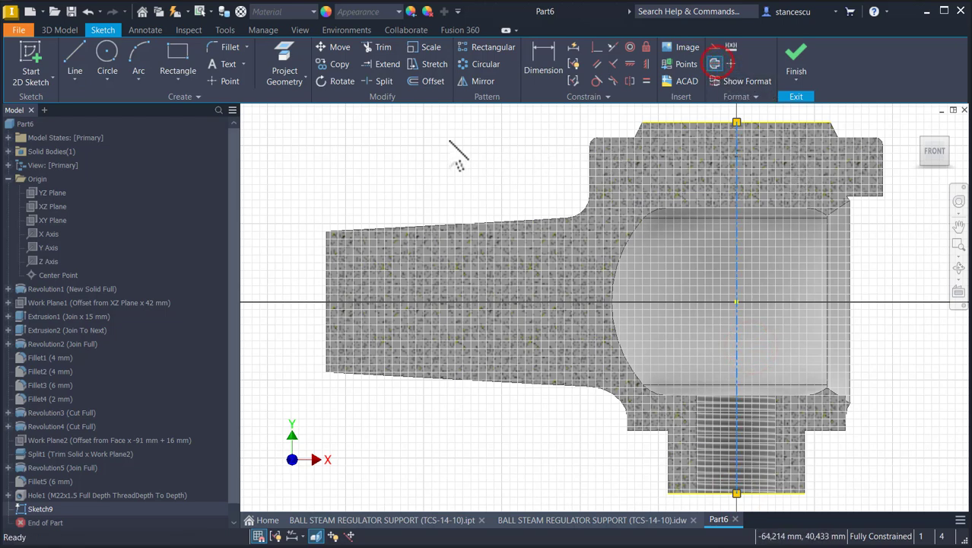
Sketch a stepped bore profile from the top edge, about 16 mm from the centerline, stepping outward after 5 mm, ending at the origin
{"action": "left_click", "coordinate": [74, 53]}
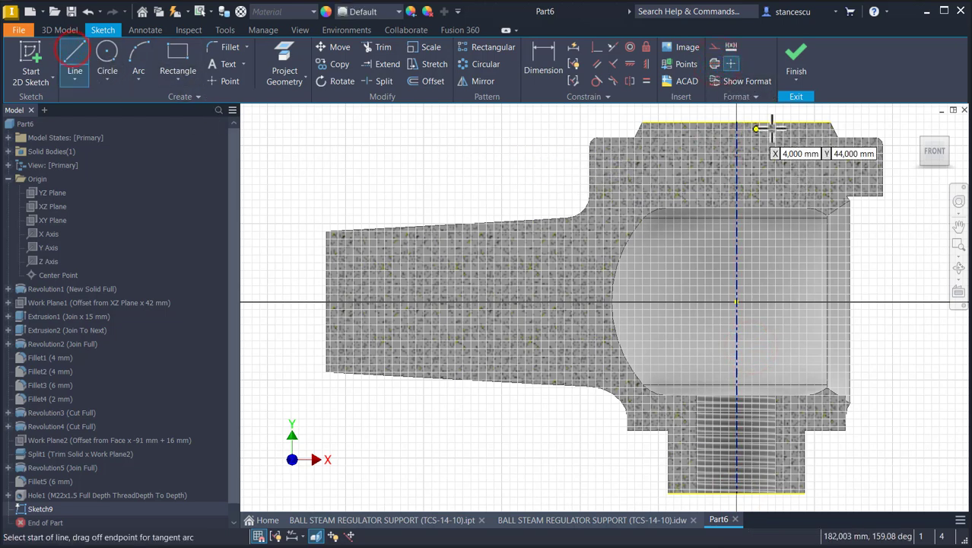
{"action": "left_click", "coordinate": [799, 123]}
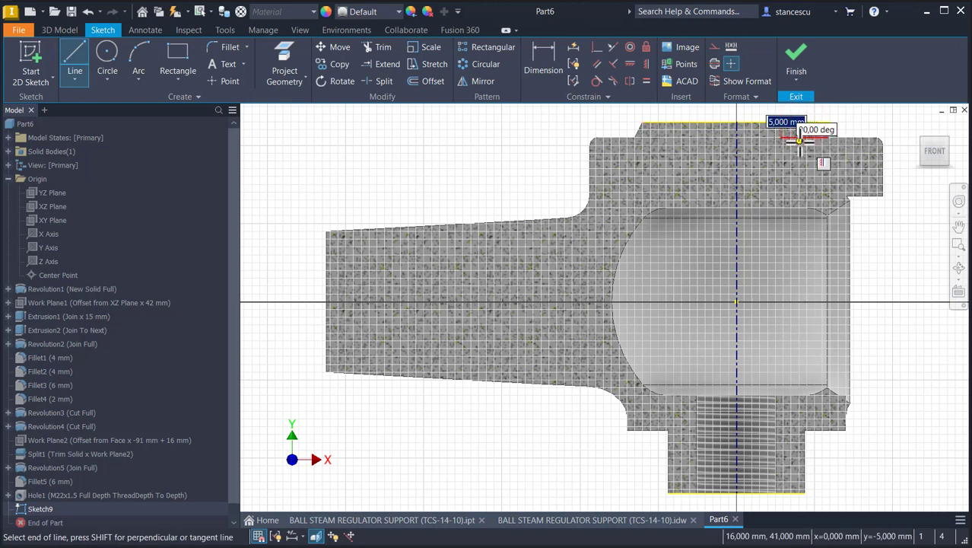
{"action": "left_click", "coordinate": [798, 141]}
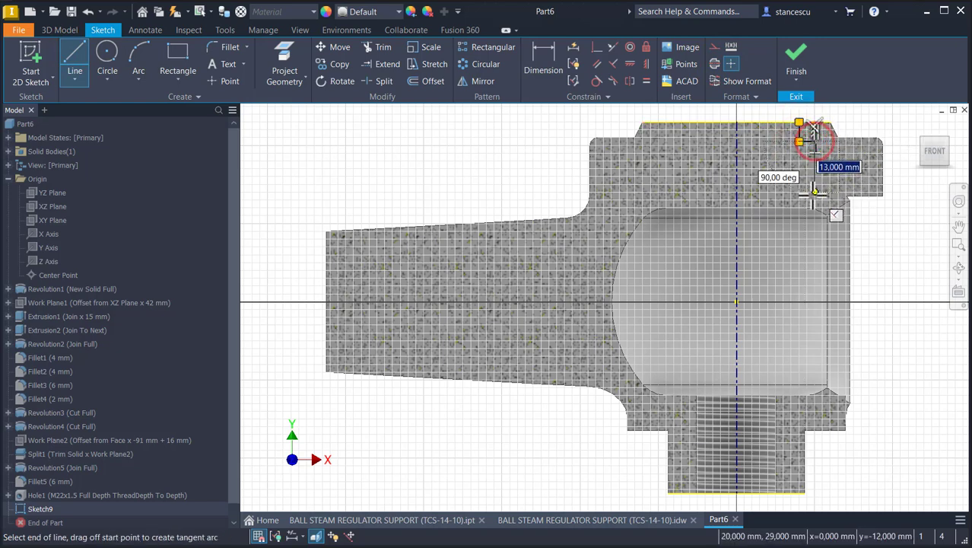
{"action": "left_click", "coordinate": [815, 302]}
{"action": "left_click", "coordinate": [737, 302]}
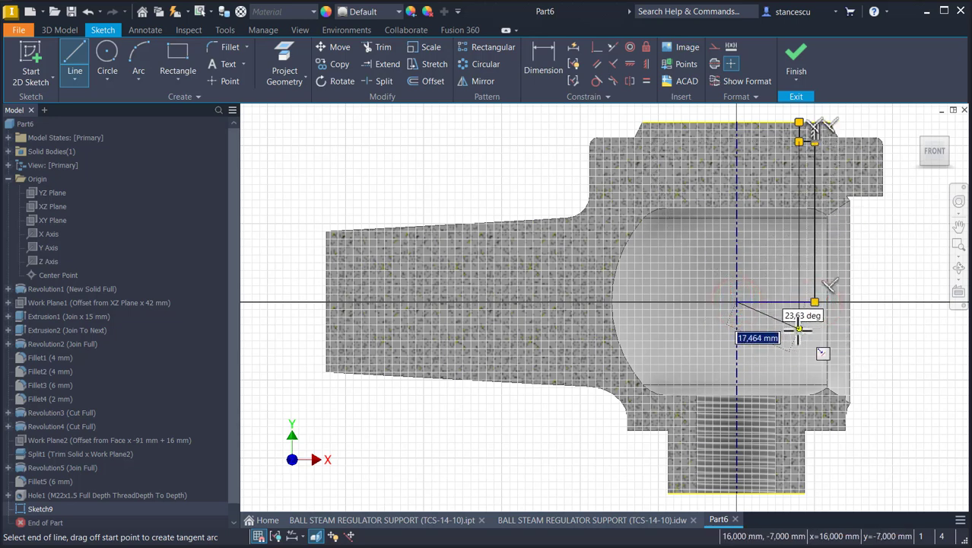
{"action": "key", "text": "Escape"}
Draw a rectangle from the centerline's lower endpoint on the boss's bottom edge, about 15 mm wide and 4 mm high
{"action": "key", "text": "F2"}
{"action": "mouse_move", "coordinate": [771, 333]}
{"action": "left_mouse_down"}
{"action": "mouse_move", "coordinate": [724, 318]}
{"action": "mouse_move", "coordinate": [706, 287]}
{"action": "left_mouse_up"}
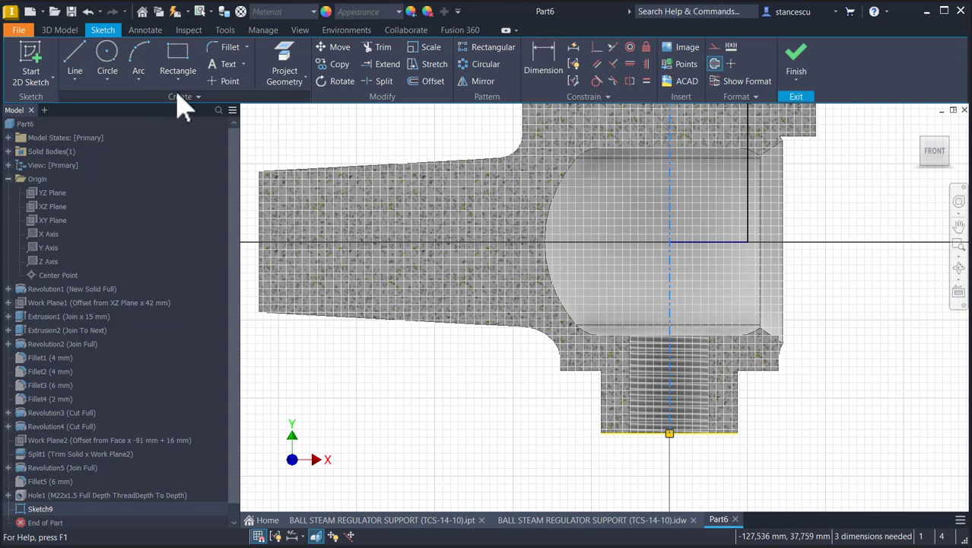
{"action": "left_click", "coordinate": [184, 67]}
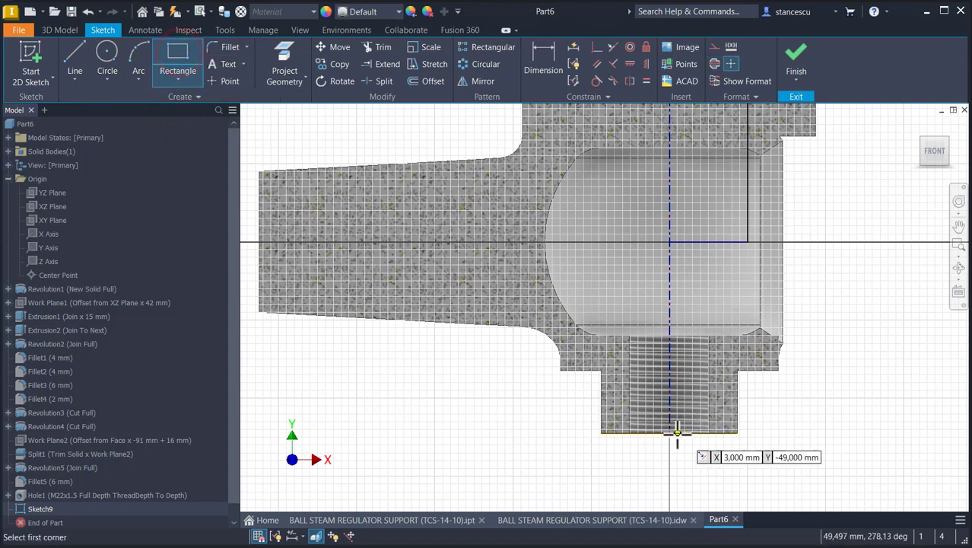
{"action": "left_click", "coordinate": [669, 433]}
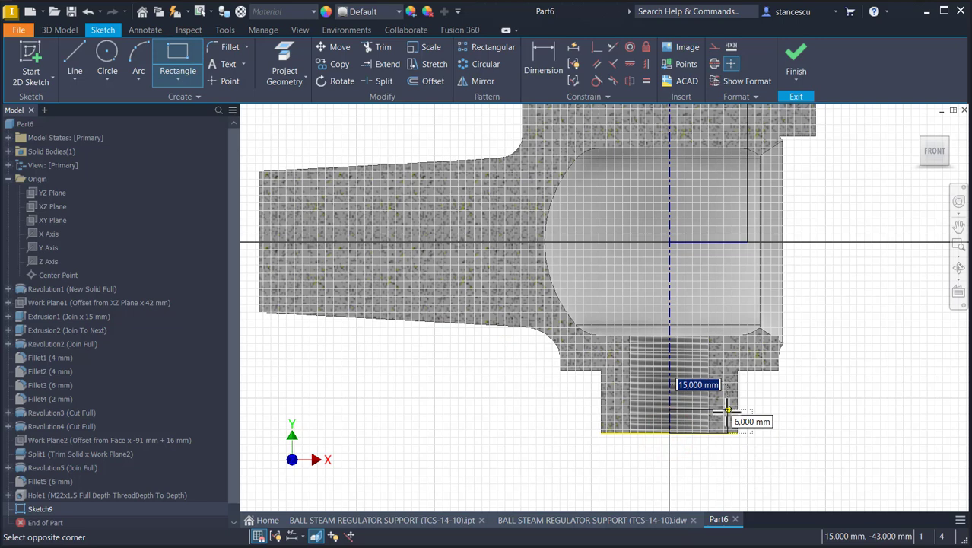
{"action": "key", "text": "Tab"}
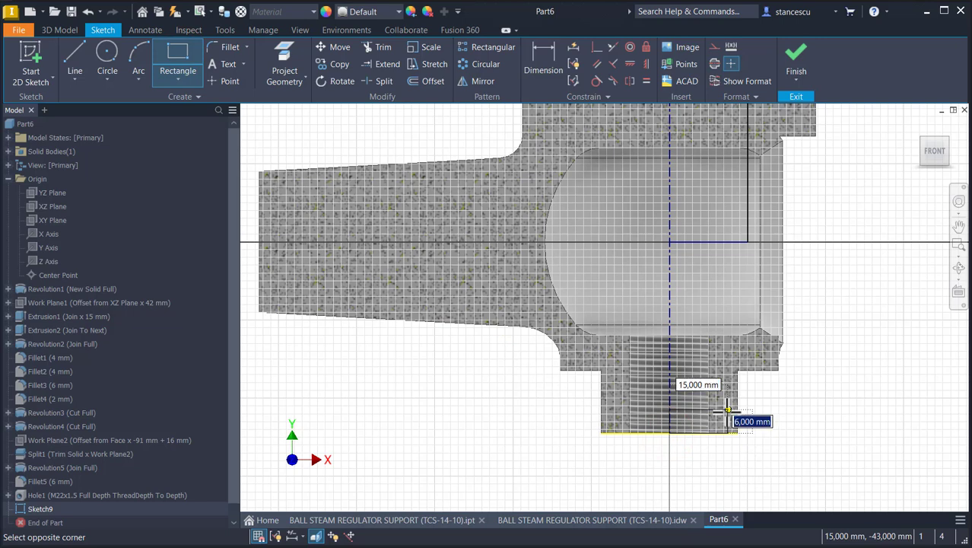
{"action": "key", "text": "Return"}
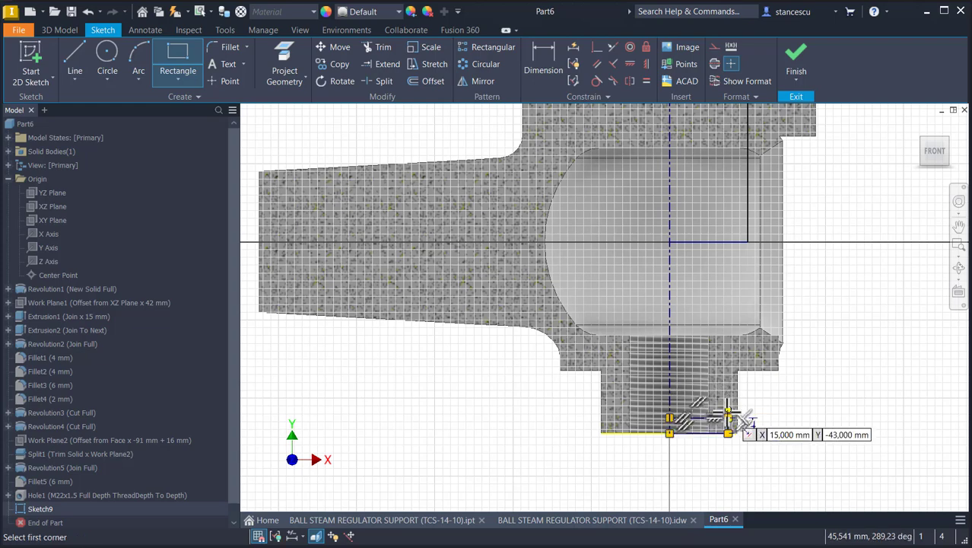
Dimension the lower rectangle's outer side across the centerline as a 24 mm diameter
{"action": "left_click", "coordinate": [537, 60]}
{"action": "scroll", "coordinate": [748, 445], "scroll_direction": "down", "scroll_amount": 3}
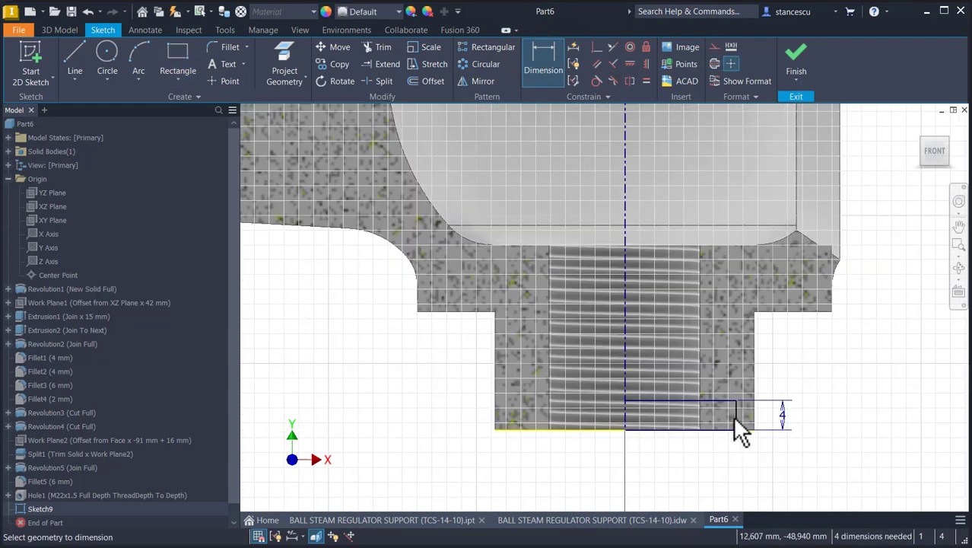
{"action": "left_click", "coordinate": [736, 405]}
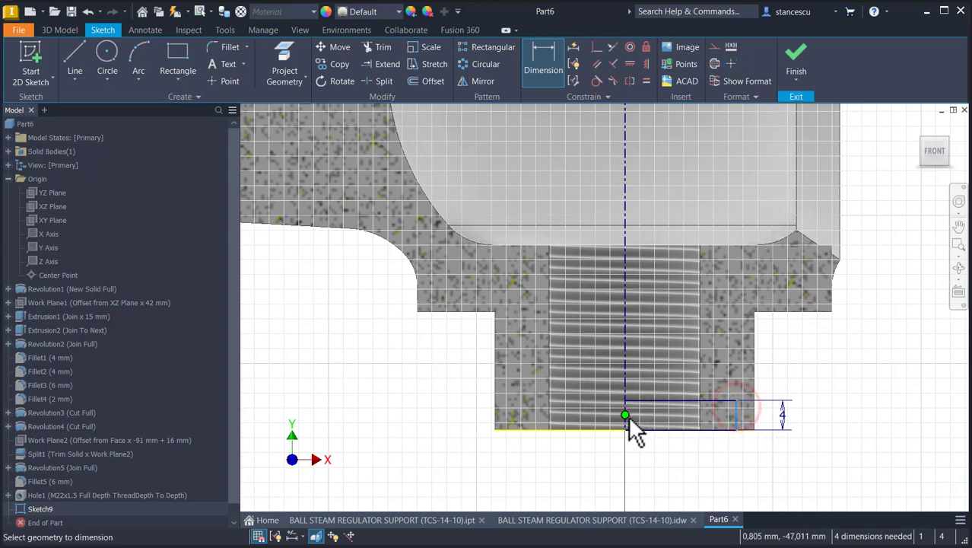
{"action": "left_click", "coordinate": [626, 419]}
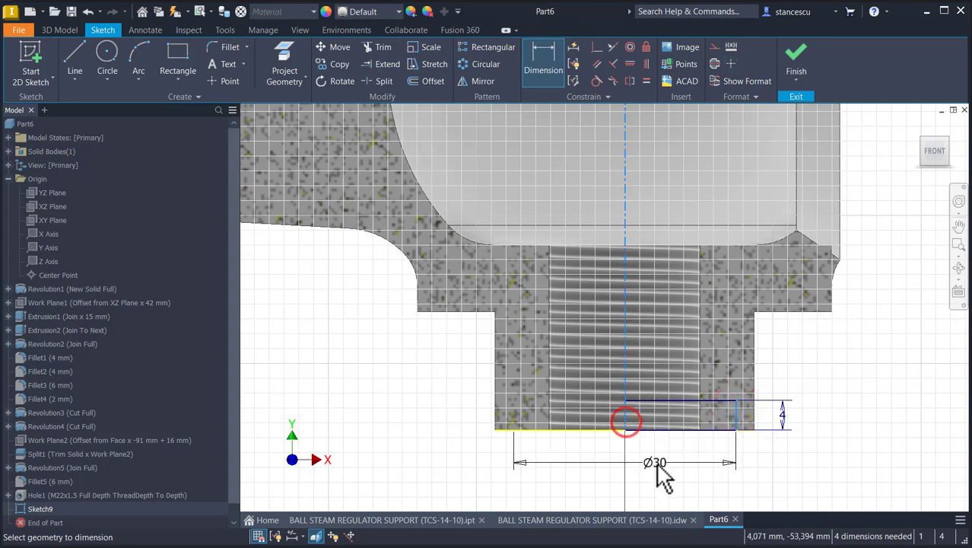
{"action": "left_click", "coordinate": [654, 462]}
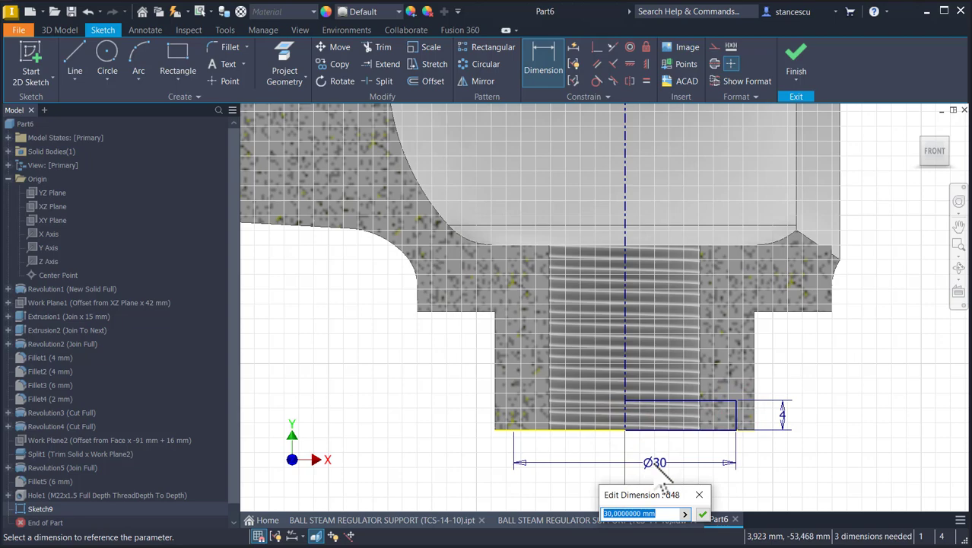
{"action": "type", "text": "24"}
{"action": "key", "text": "Return"}
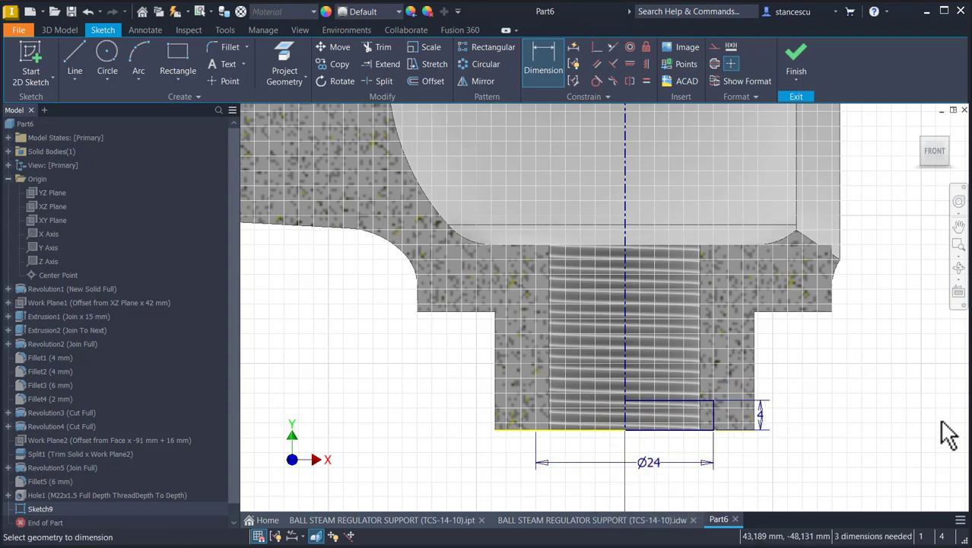
Dimension the short upper vertical line across the centerline as a 21 mm diameter
{"action": "scroll", "coordinate": [897, 362], "scroll_direction": "up", "scroll_amount": 3}
{"action": "mouse_move", "coordinate": [862, 471]}
{"action": "middle_mouse_down"}
{"action": "mouse_move", "coordinate": [859, 311]}
{"action": "mouse_move", "coordinate": [852, 461]}
{"action": "middle_mouse_up"}
{"action": "middle_click_drag", "start_coordinate": [859, 307], "coordinate": [860, 398]}
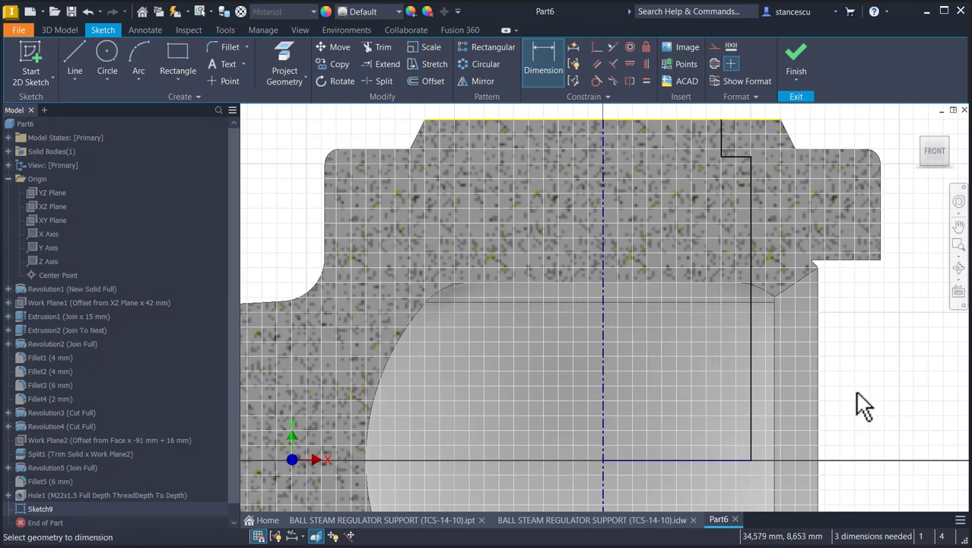
{"action": "mouse_move", "coordinate": [641, 204]}
{"action": "middle_mouse_down"}
{"action": "mouse_move", "coordinate": [645, 271]}
{"action": "mouse_move", "coordinate": [682, 244]}
{"action": "middle_mouse_up"}
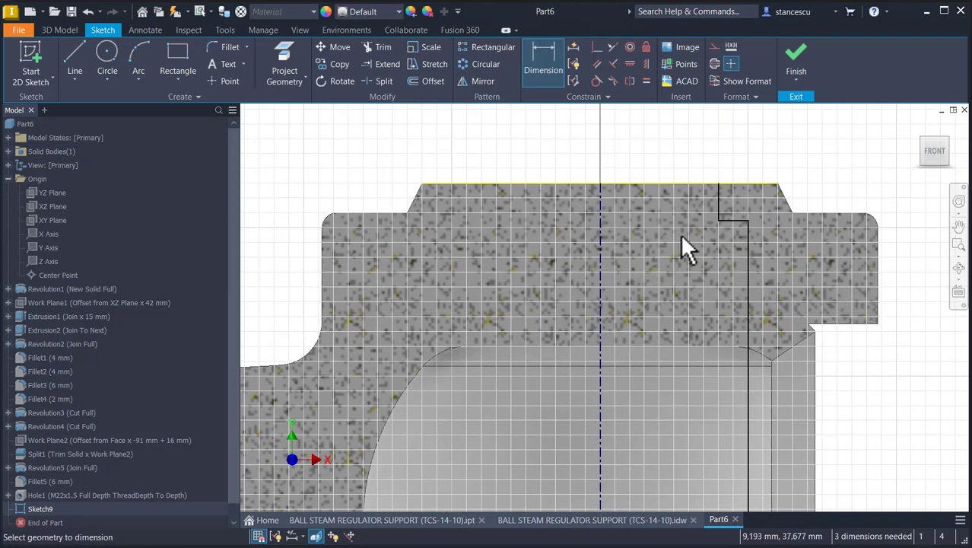
{"action": "left_click", "coordinate": [718, 192]}
{"action": "left_click", "coordinate": [601, 206]}
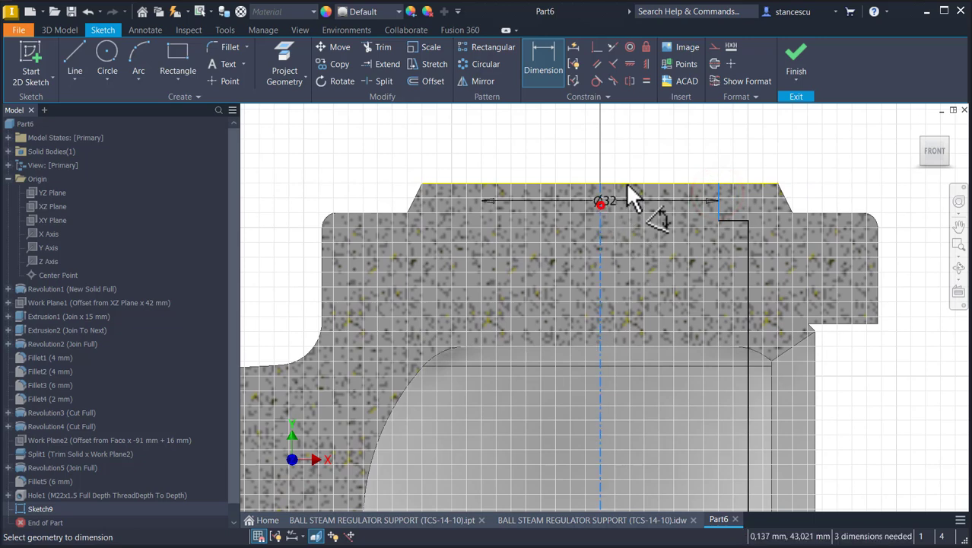
{"action": "left_click", "coordinate": [645, 157]}
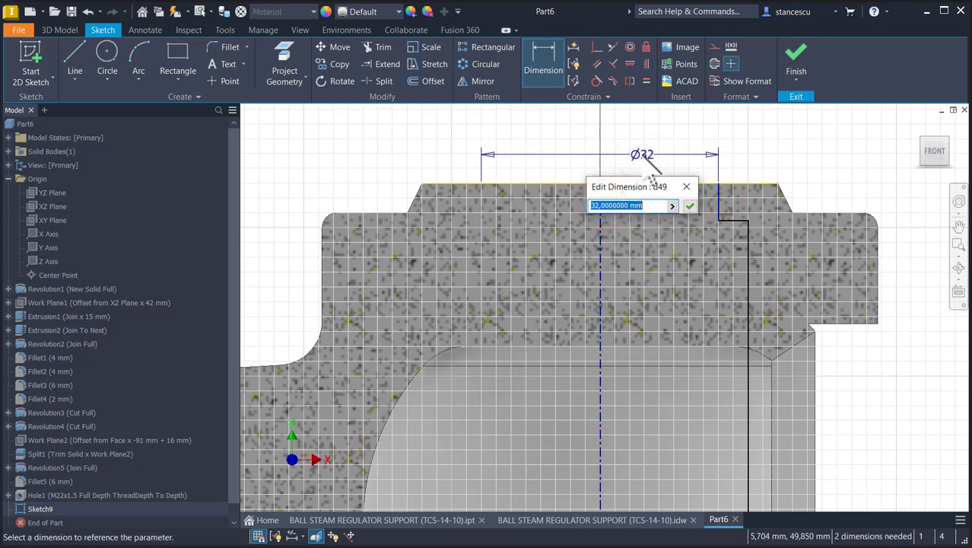
{"action": "key", "text": "Return"}
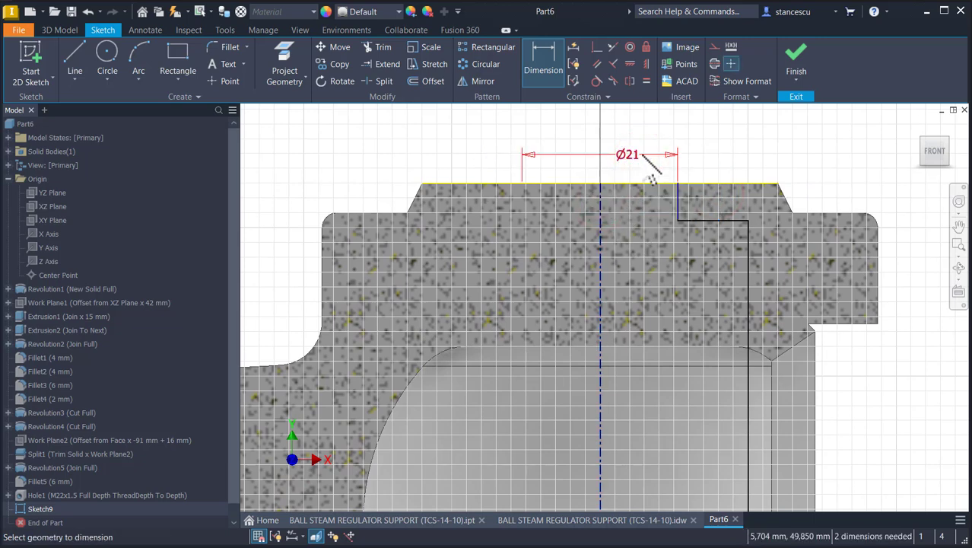
Dimension the long vertical line of the bore profile across the centerline as a 34 mm diameter
{"action": "left_click", "coordinate": [745, 383]}
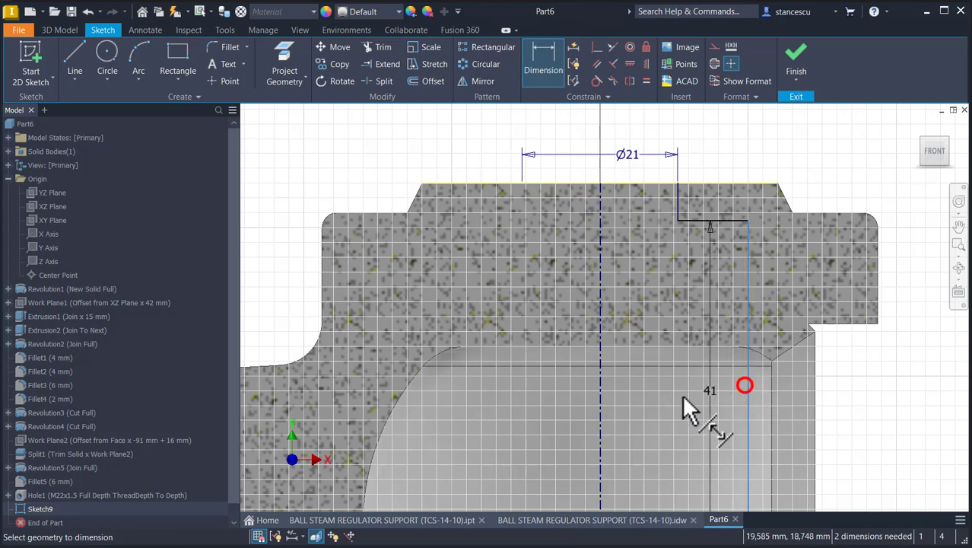
{"action": "left_click", "coordinate": [601, 407]}
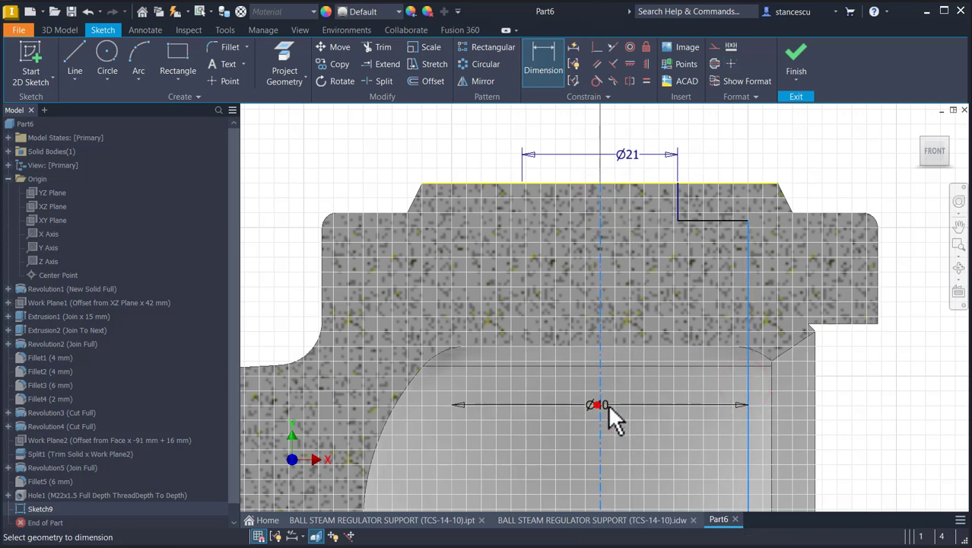
{"action": "left_click", "coordinate": [643, 407]}
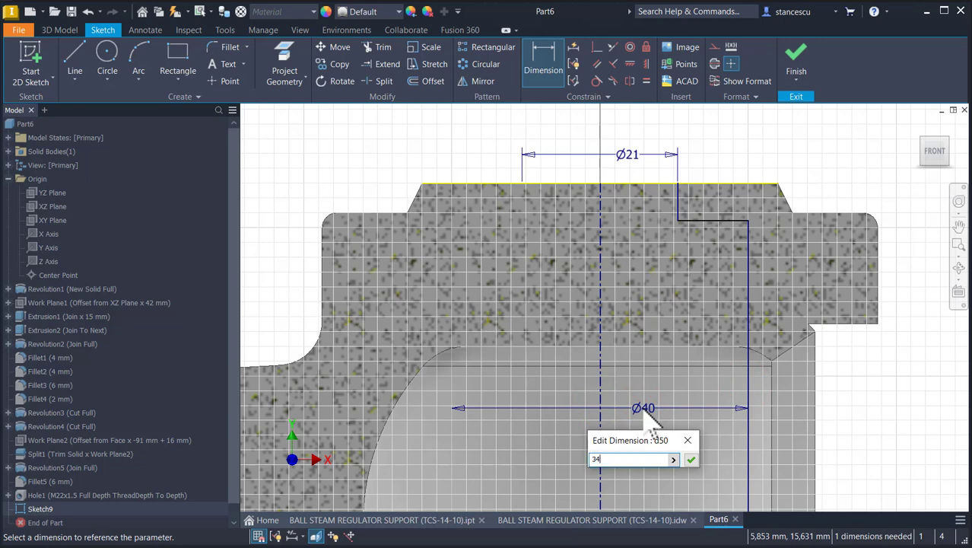
{"action": "key", "text": "Return"}
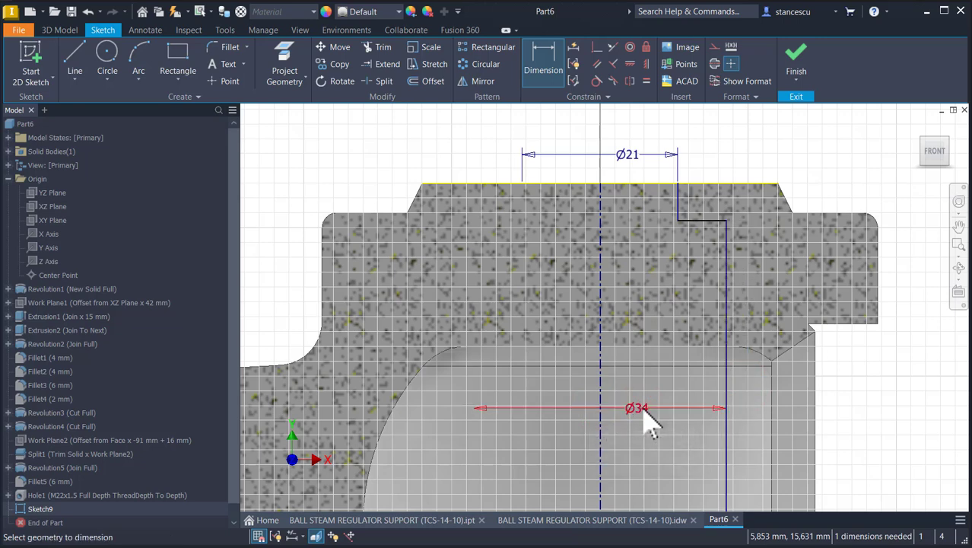
Set the short upper vertical line's length to 4 mm and finish the sketch
{"action": "left_click", "coordinate": [679, 195]}
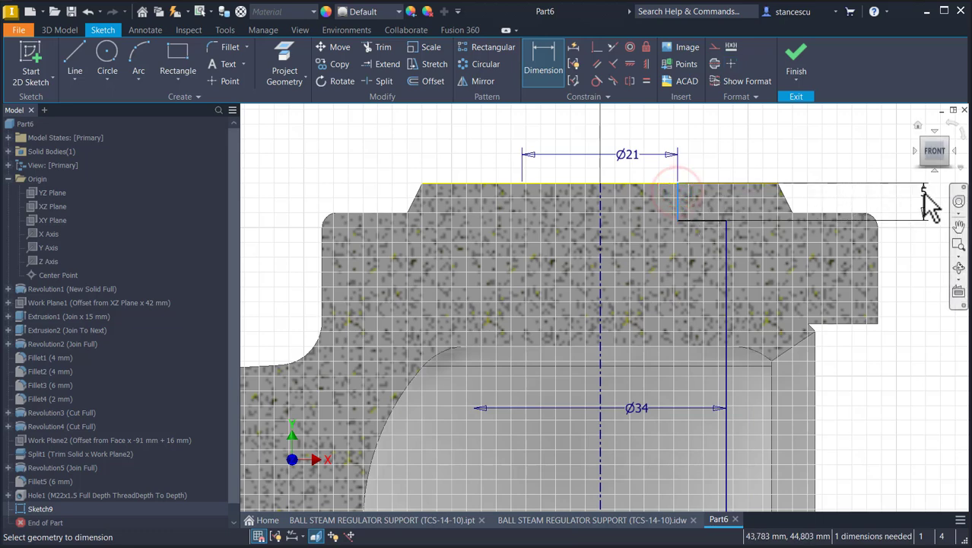
{"action": "type", "text": "4"}
{"action": "key", "text": "Return"}
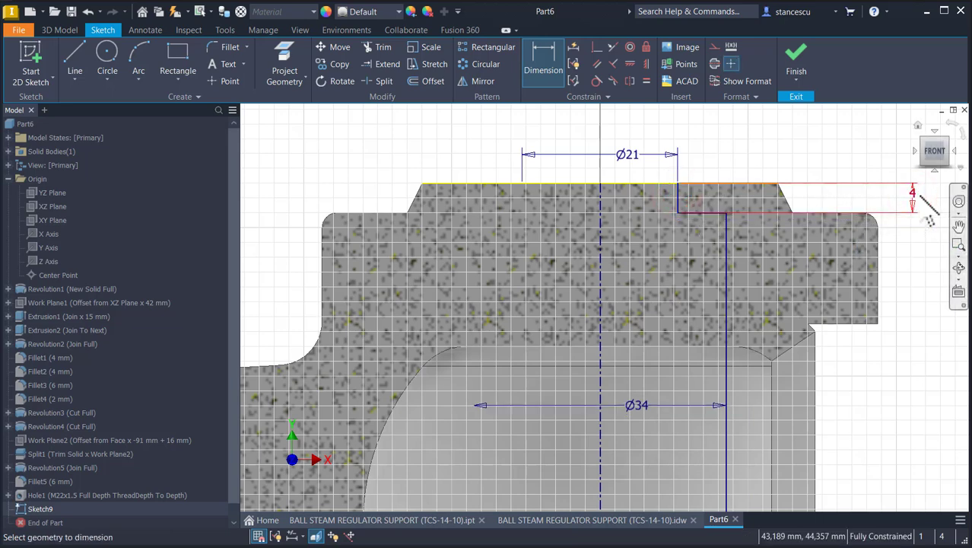
{"action": "key", "text": "Home"}
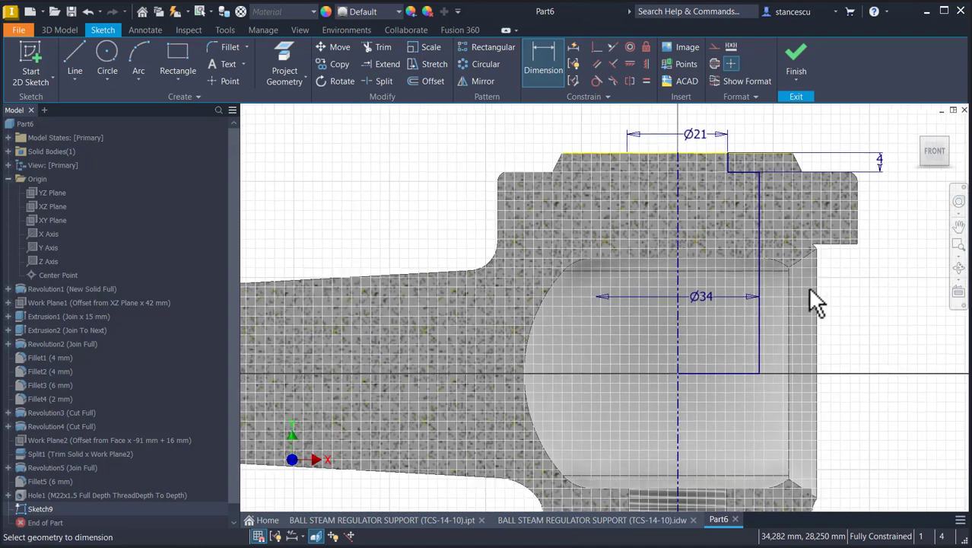
{"action": "left_click", "coordinate": [778, 71]}
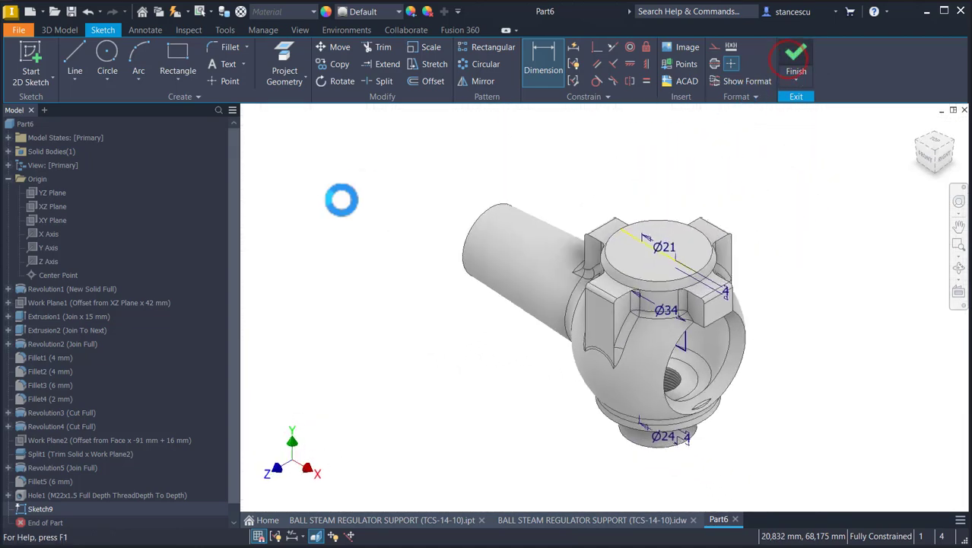
Revolve the upper bore and lower counterbore profiles 360 degrees around the vertical centerline as a cut
{"action": "left_click", "coordinate": [111, 53]}
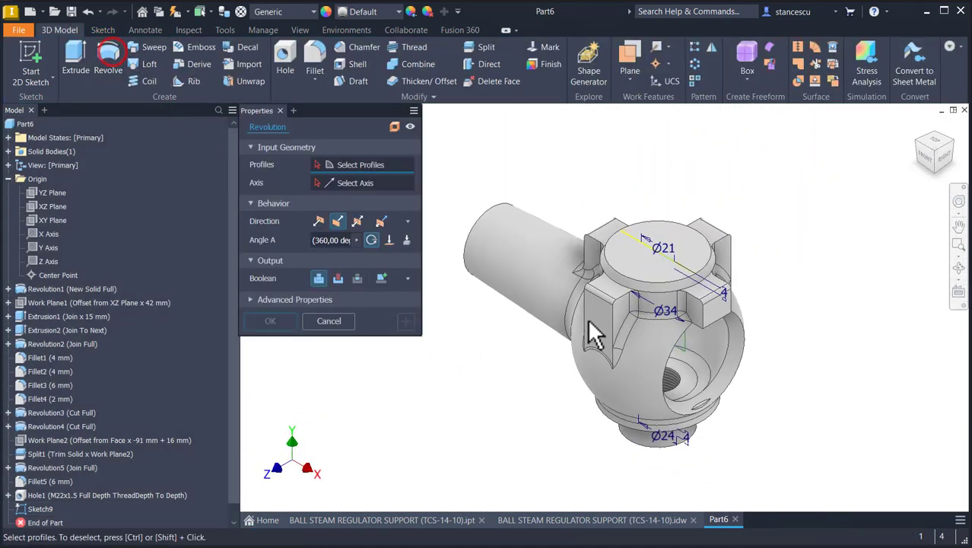
{"action": "left_click", "coordinate": [680, 308]}
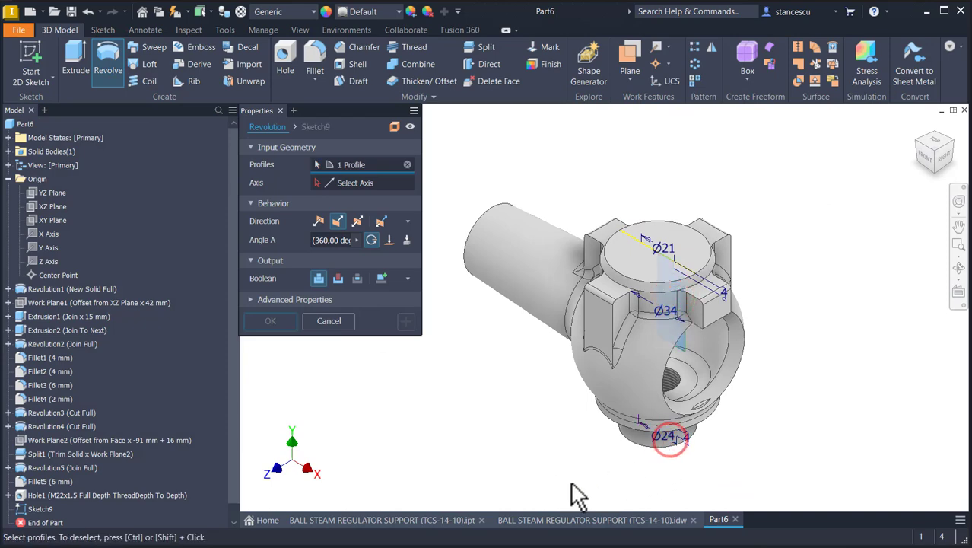
{"action": "middle_click_drag", "start_coordinate": [636, 496], "coordinate": [685, 485], "text": "shift"}
{"action": "scroll", "coordinate": [684, 485], "scroll_direction": "up", "scroll_amount": 5}
{"action": "left_click", "coordinate": [712, 449]}
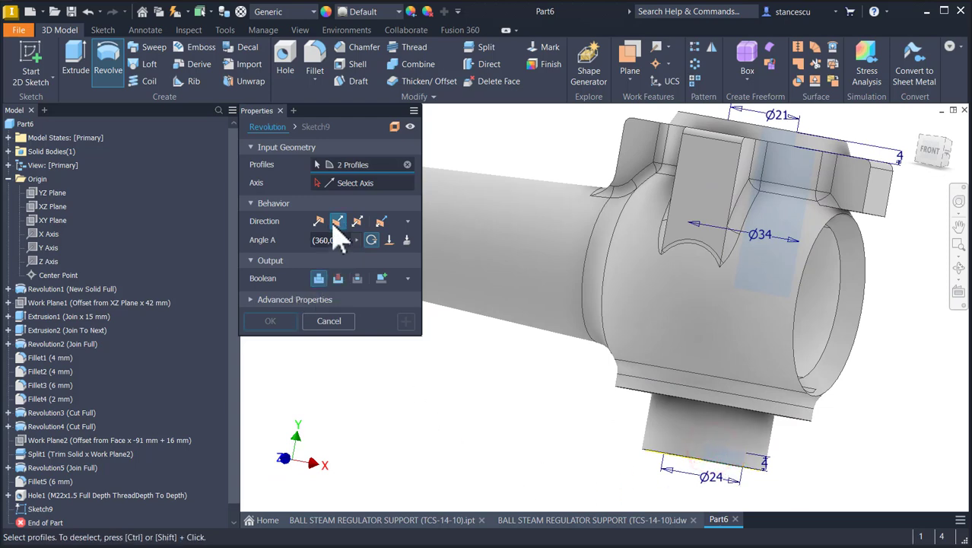
{"action": "left_click", "coordinate": [353, 182]}
{"action": "middle_click_drag", "start_coordinate": [401, 353], "coordinate": [662, 396], "text": "shift"}
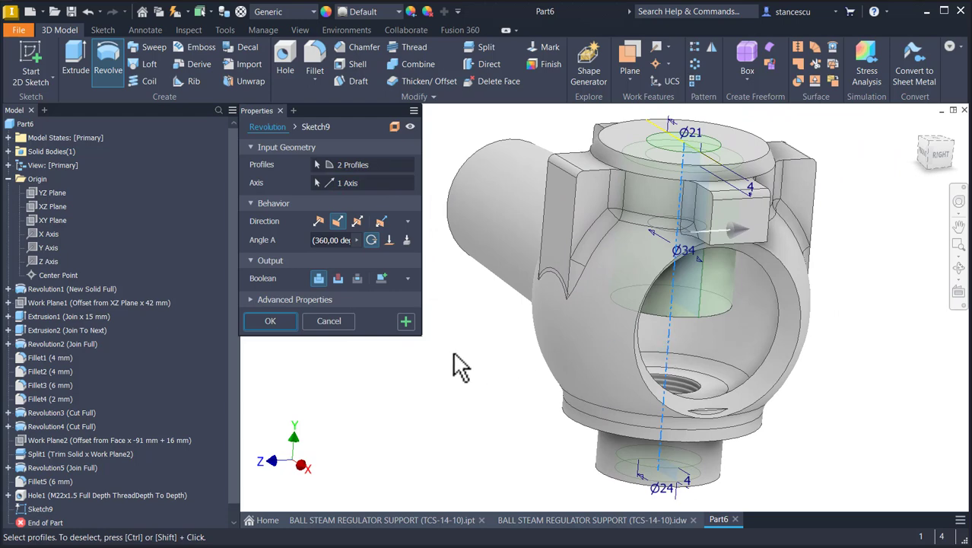
{"action": "left_click", "coordinate": [338, 277]}
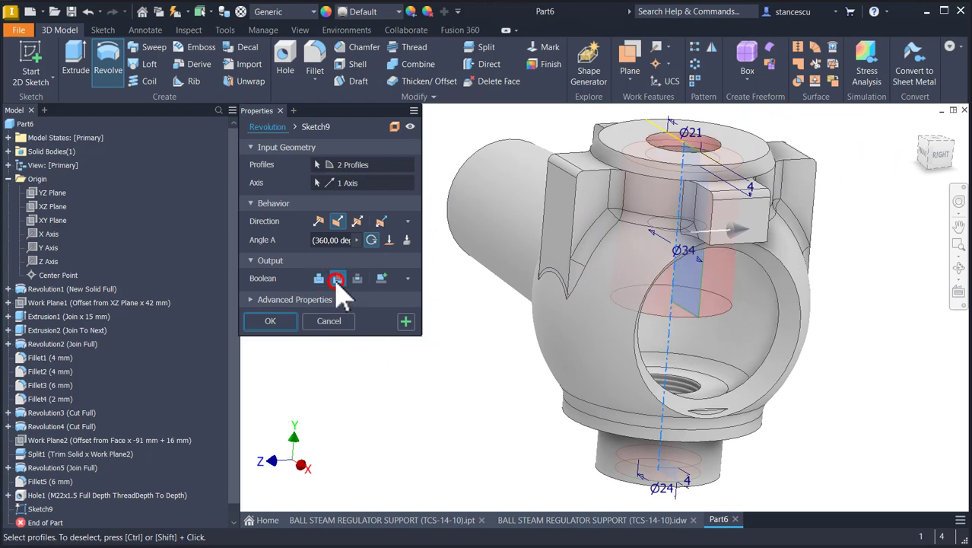
{"action": "left_click", "coordinate": [271, 320]}
{"action": "key", "text": "F6"}
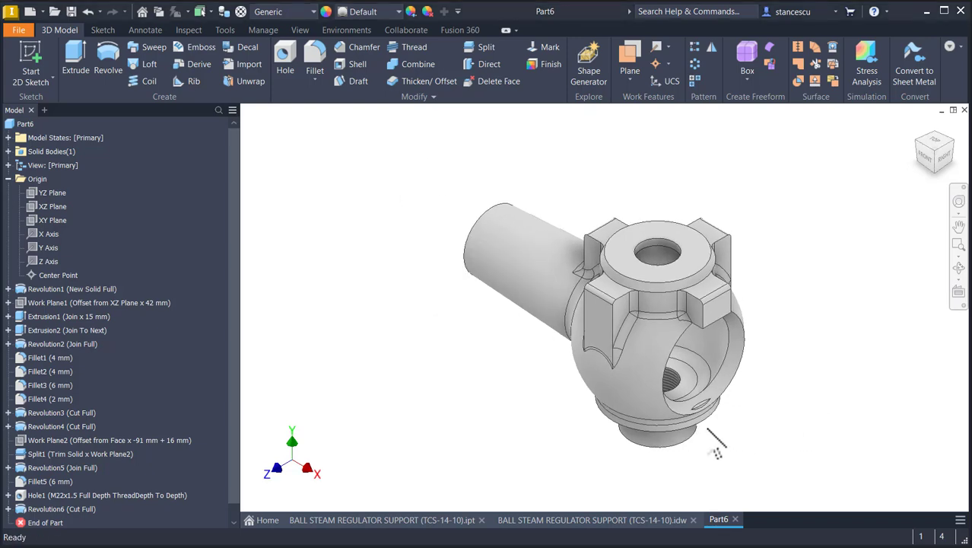
{"action": "scroll", "coordinate": [712, 414], "scroll_direction": "up", "scroll_amount": 8}
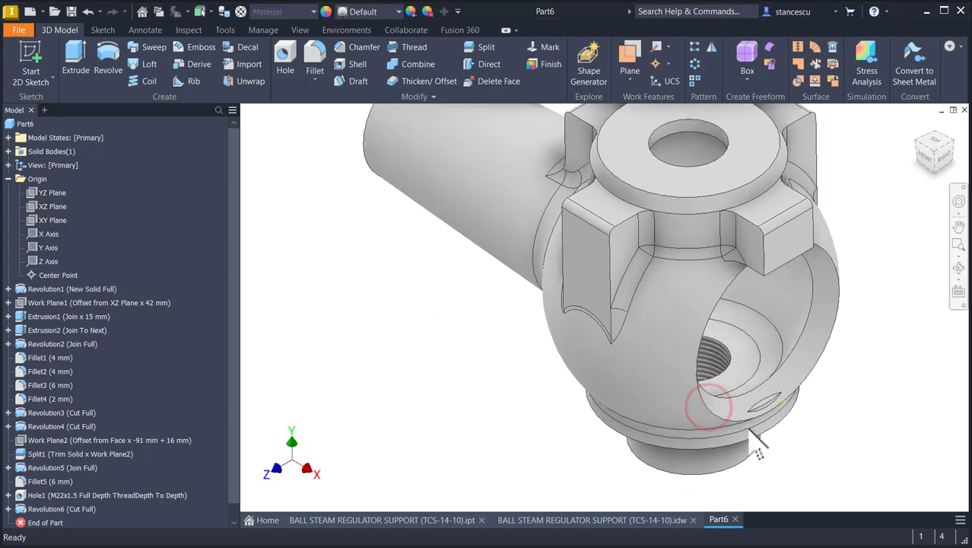
{"action": "middle_click_drag", "start_coordinate": [806, 346], "coordinate": [838, 291], "text": "shift"}
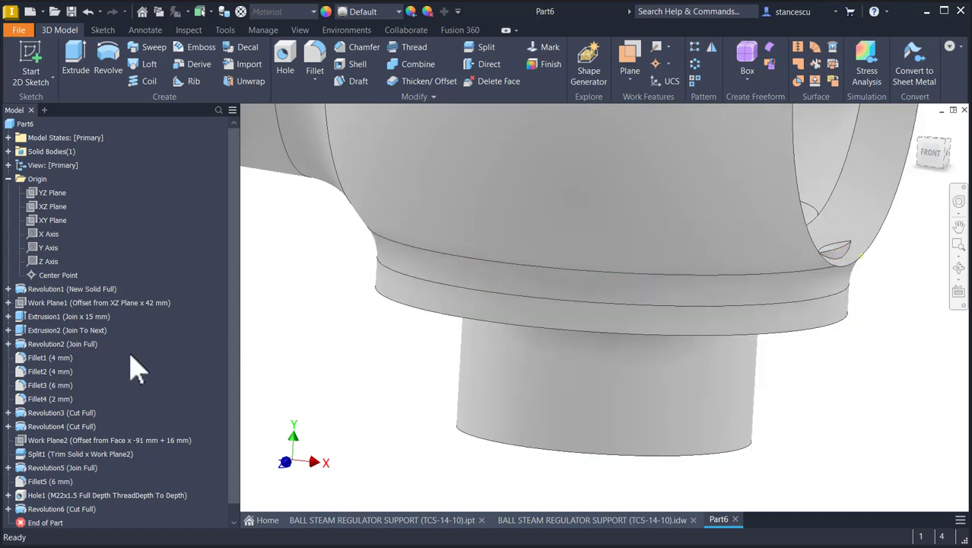
Open the lower boss revolution's profile sketch for editing, slice the graphics at the sketch plane, and delete the profile's upper horizontal line
{"action": "scroll", "coordinate": [137, 369], "scroll_direction": "down", "scroll_amount": 1}
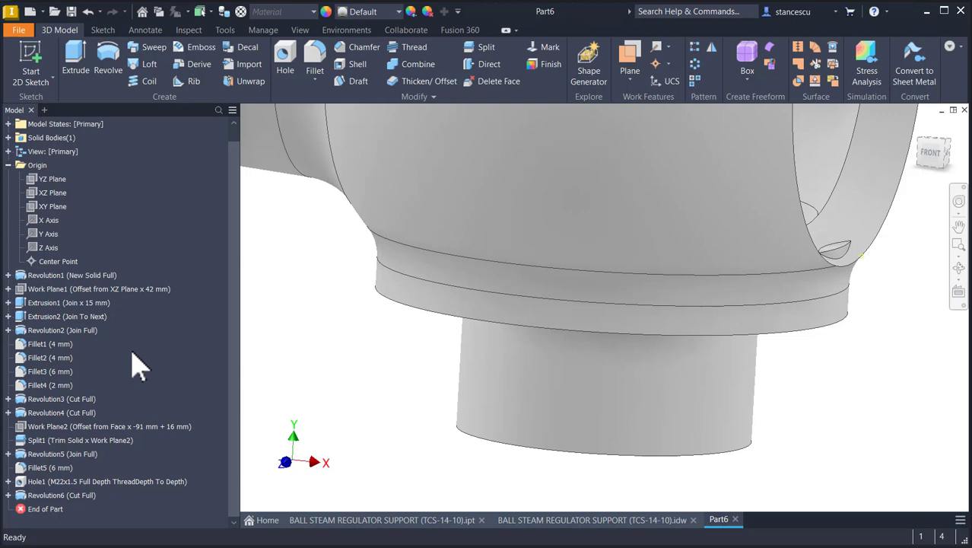
{"action": "left_click", "coordinate": [33, 456]}
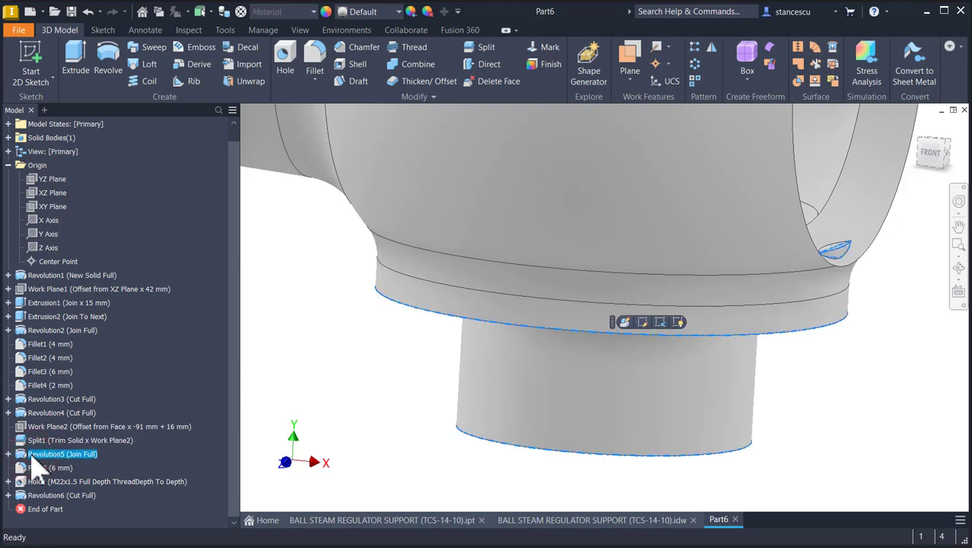
{"action": "left_click", "coordinate": [8, 454]}
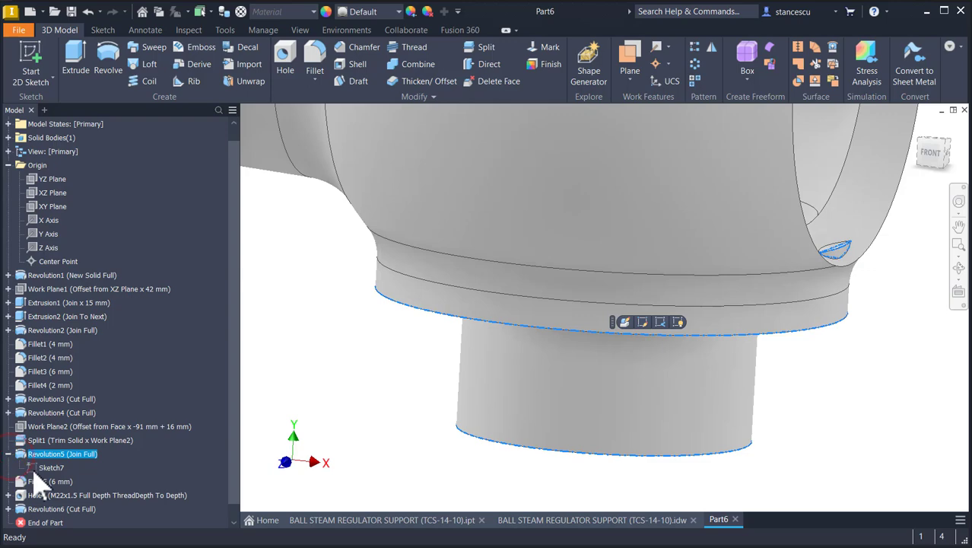
{"action": "double_click", "coordinate": [42, 467]}
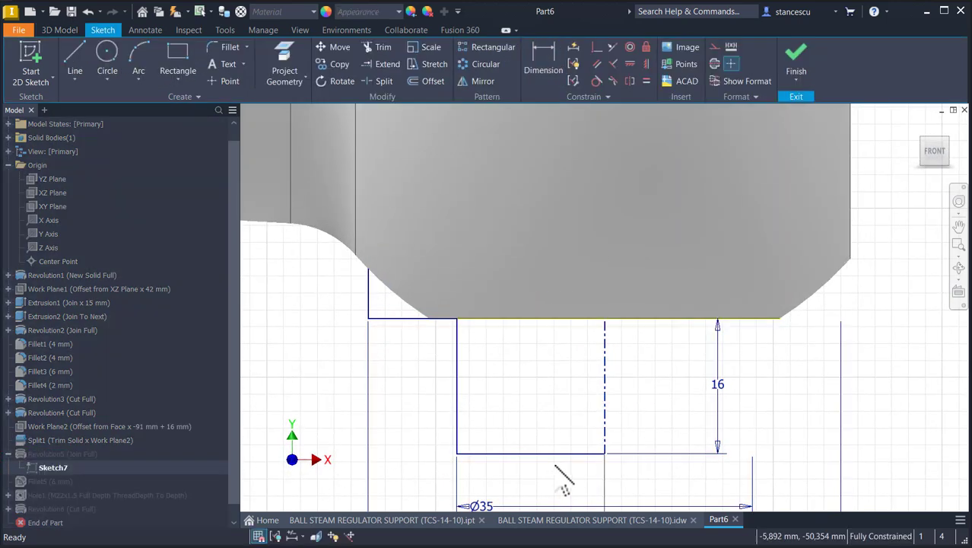
{"action": "key", "text": "F7"}
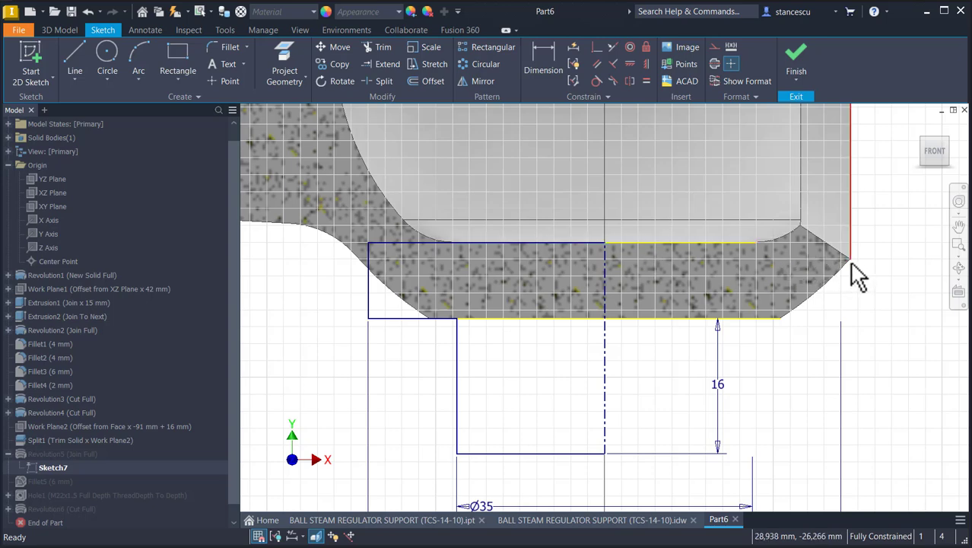
{"action": "left_click", "coordinate": [410, 243]}
{"action": "key", "text": "Delete"}
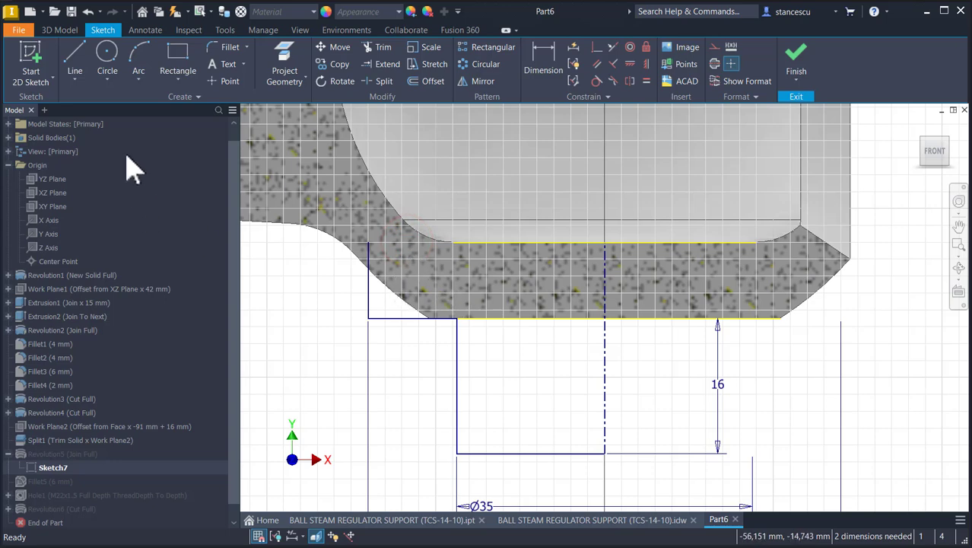
Sketch a horizontal line from the profile's outer vertical line to the vertical centerline, slightly below the former upper edge
{"action": "left_click", "coordinate": [81, 67]}
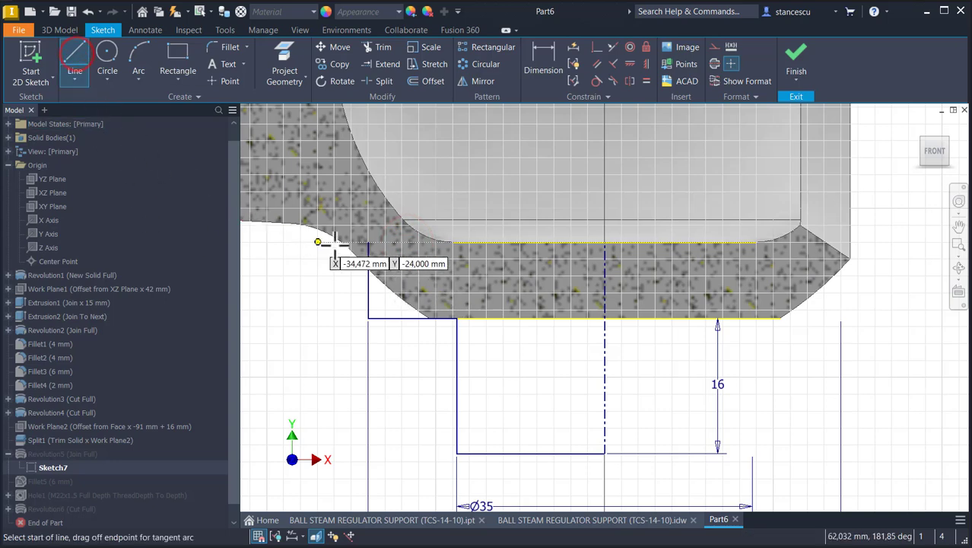
{"action": "left_click", "coordinate": [367, 257]}
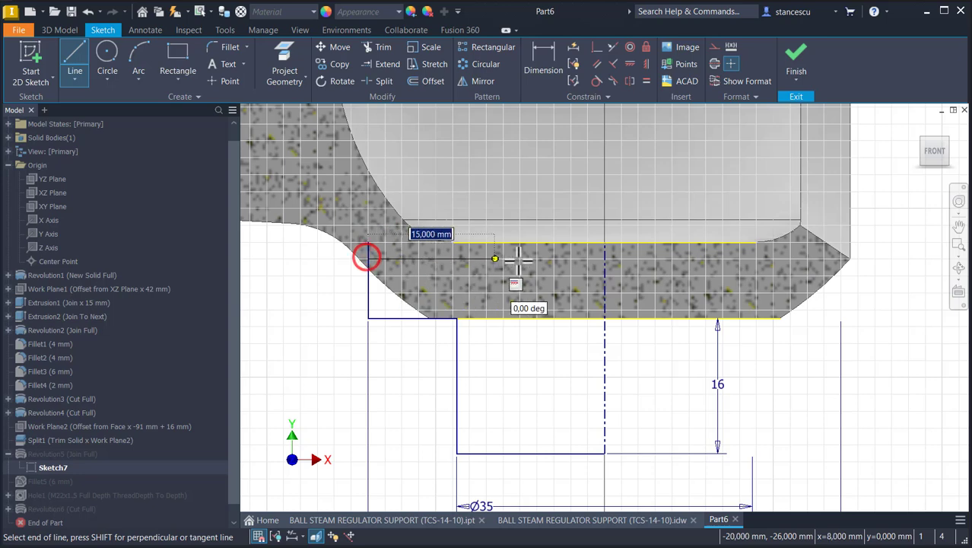
{"action": "left_click", "coordinate": [605, 259]}
{"action": "key", "text": "Escape"}
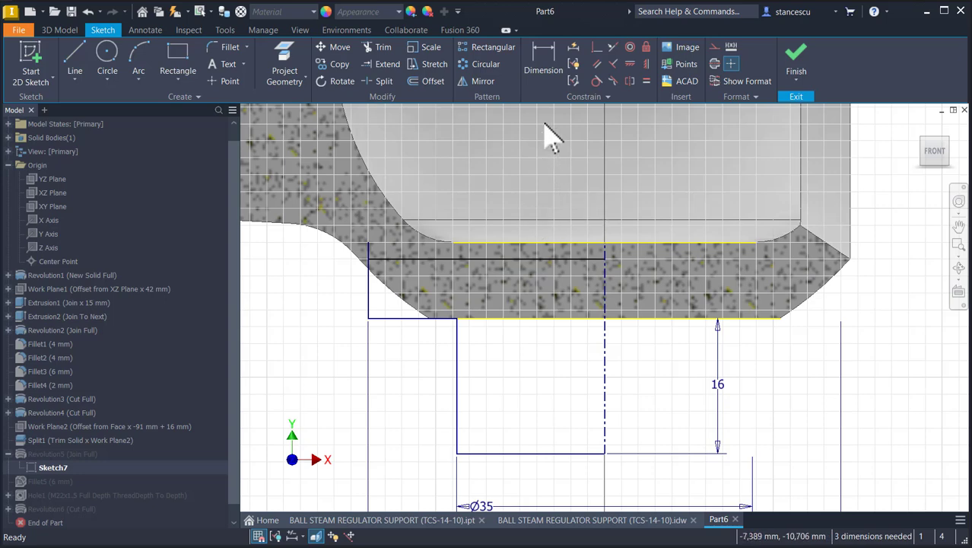
Project the slanted edge of the ball's side opening and make the new horizontal line coincident with its outer endpoint
{"action": "left_click", "coordinate": [287, 62]}
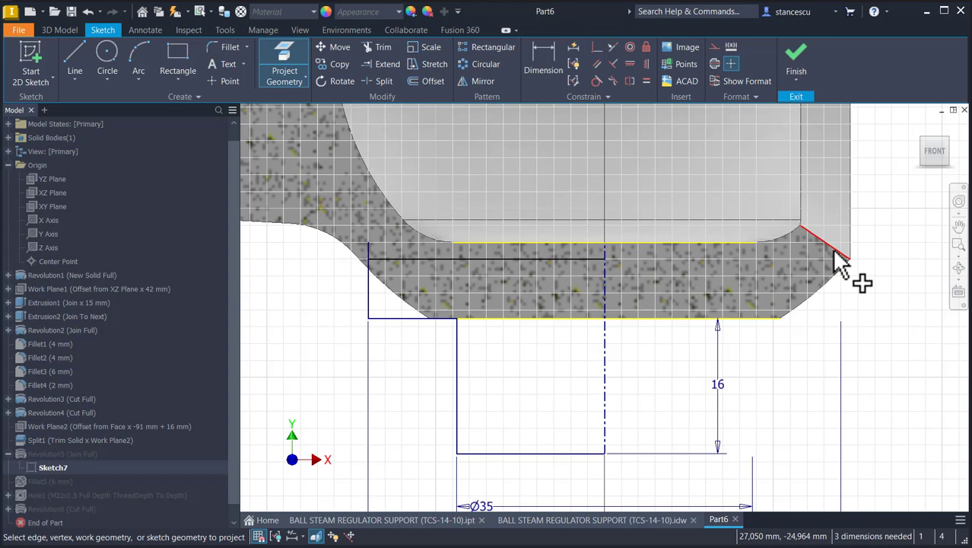
{"action": "left_click", "coordinate": [837, 257]}
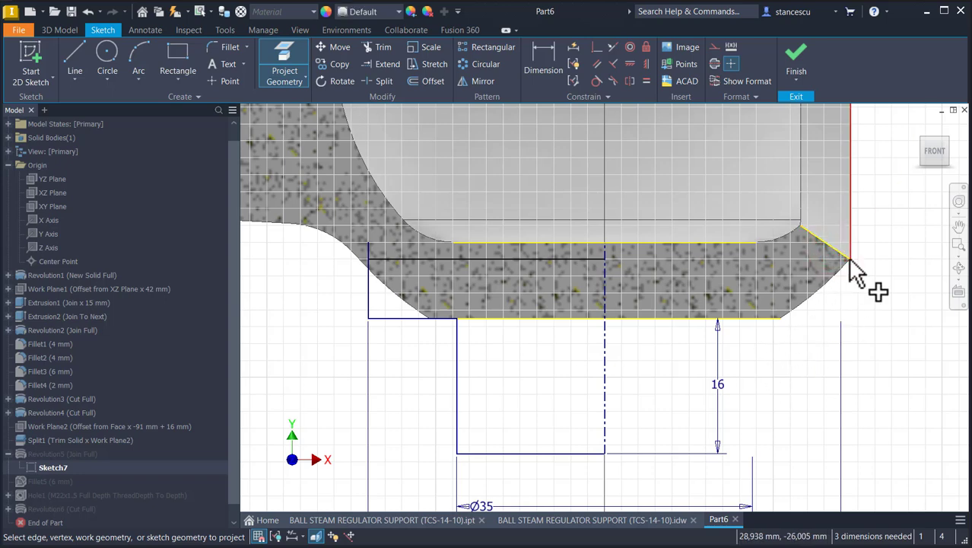
{"action": "scroll", "coordinate": [852, 270], "scroll_direction": "down", "scroll_amount": 3}
{"action": "left_click", "coordinate": [597, 47]}
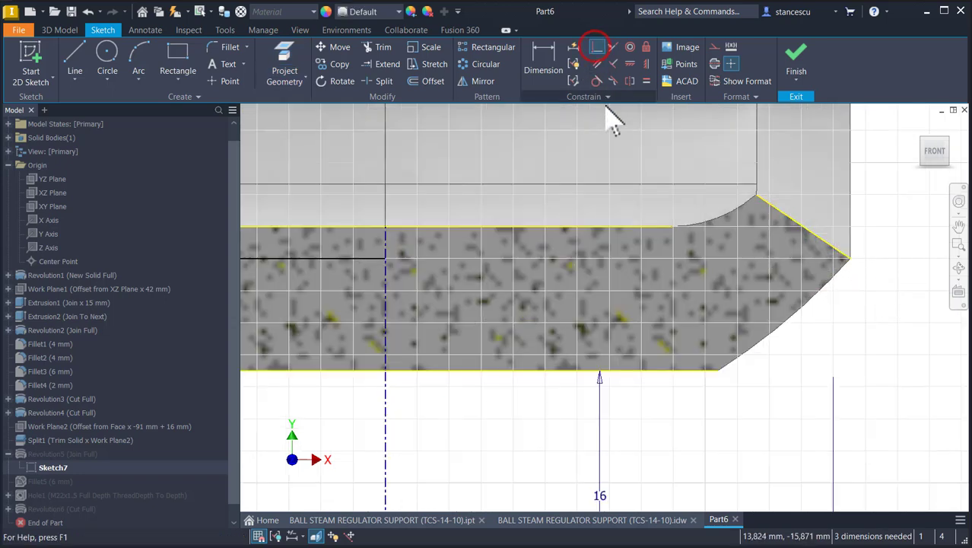
{"action": "left_click", "coordinate": [851, 259]}
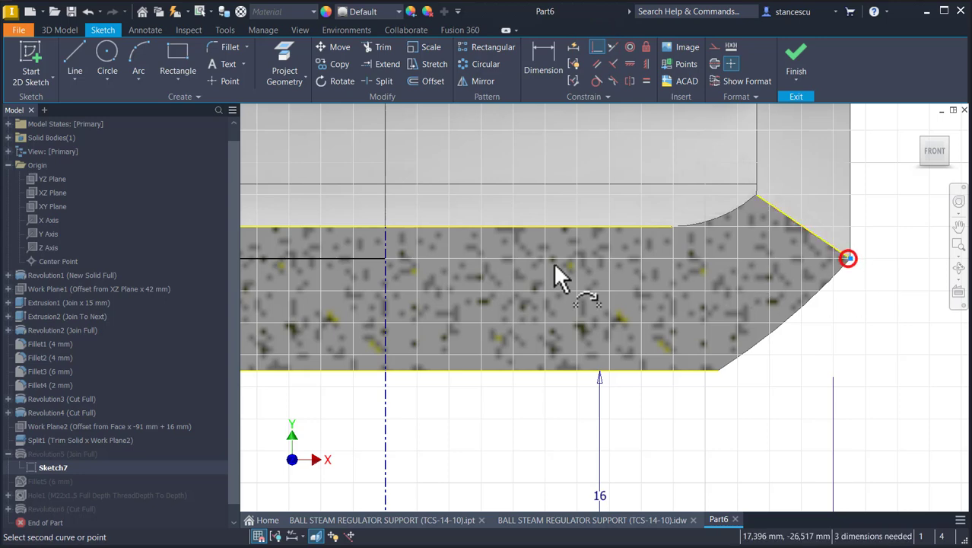
{"action": "left_click", "coordinate": [337, 255]}
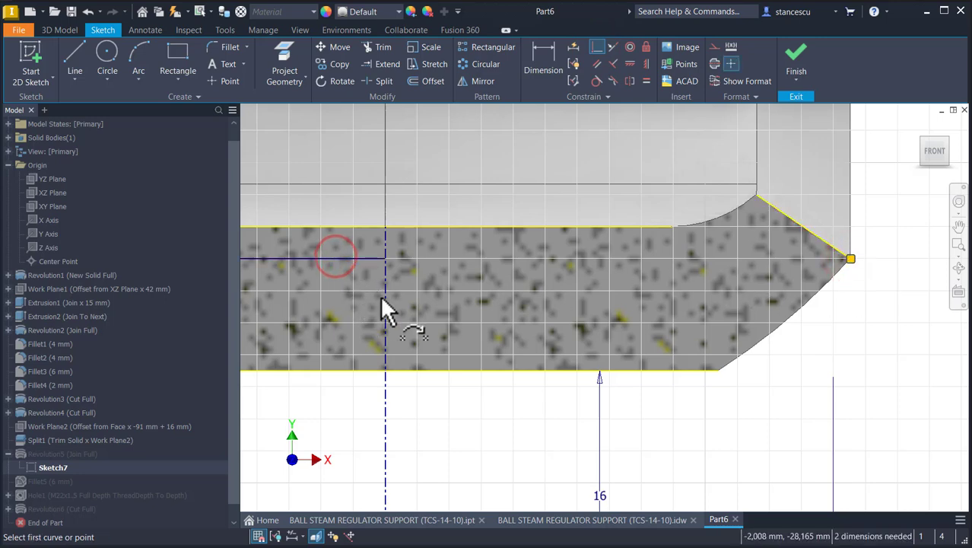
{"action": "middle_click_drag", "start_coordinate": [471, 304], "coordinate": [619, 275]}
{"action": "scroll", "coordinate": [562, 257], "scroll_direction": "up", "scroll_amount": 3}
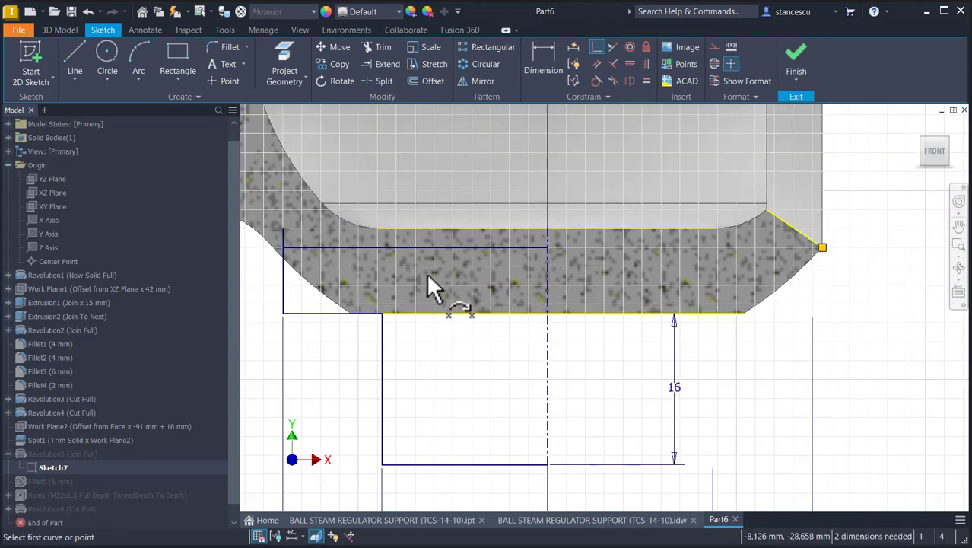
Trim the outer vertical line's overhang above the new horizontal line and finish the sketch to update the revolution
{"action": "left_click", "coordinate": [380, 47]}
{"action": "left_click", "coordinate": [284, 237]}
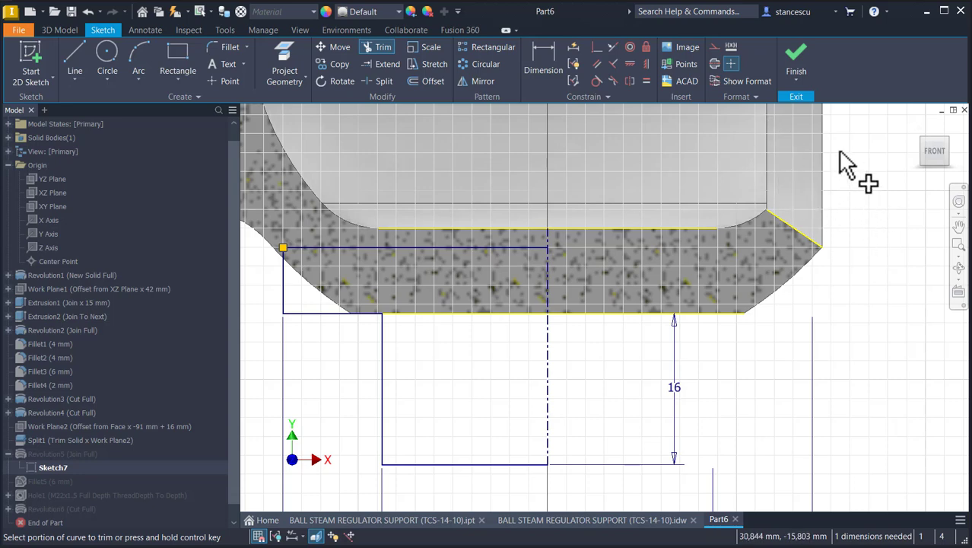
{"action": "left_click", "coordinate": [799, 65]}
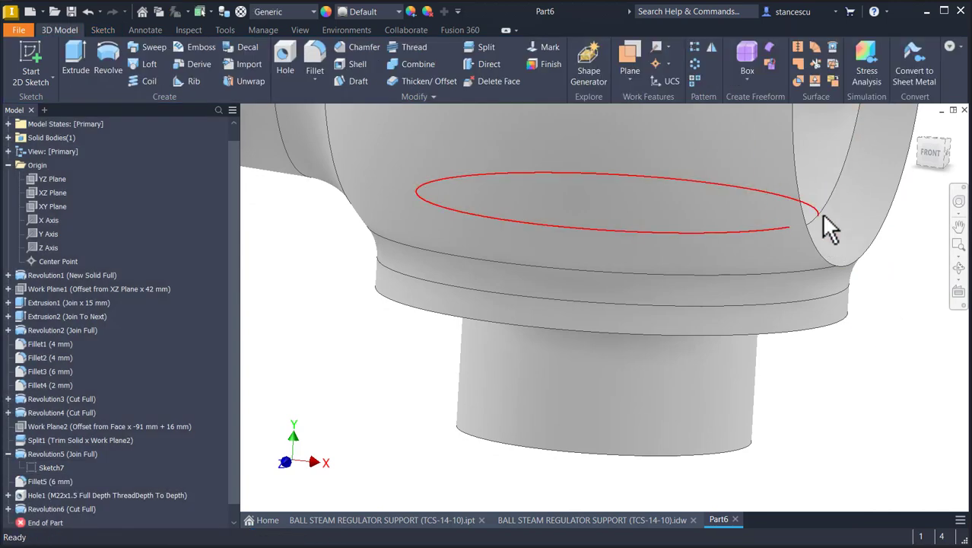
{"action": "middle_click_drag", "start_coordinate": [866, 396], "coordinate": [866, 392], "text": "shift"}
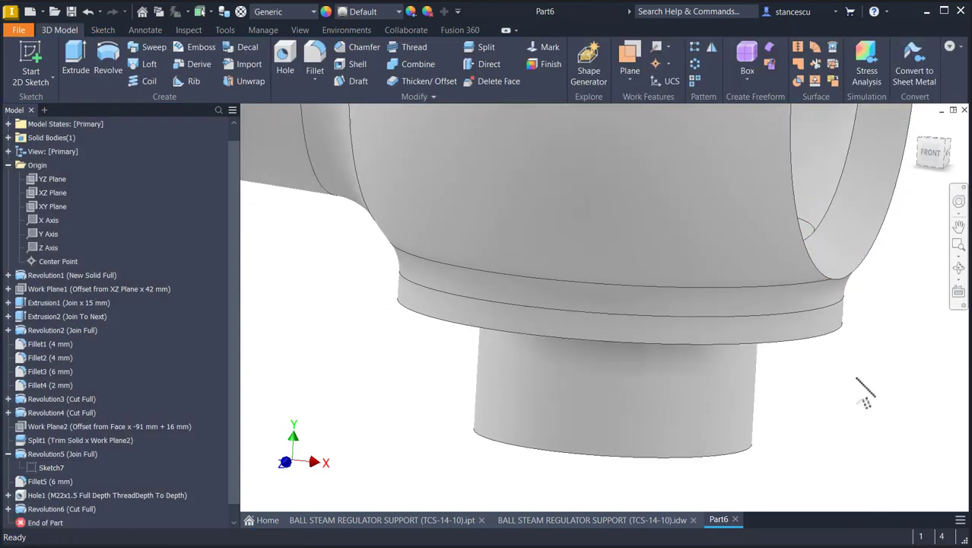
{"action": "key", "text": "F6"}
{"action": "key", "text": "F6"}
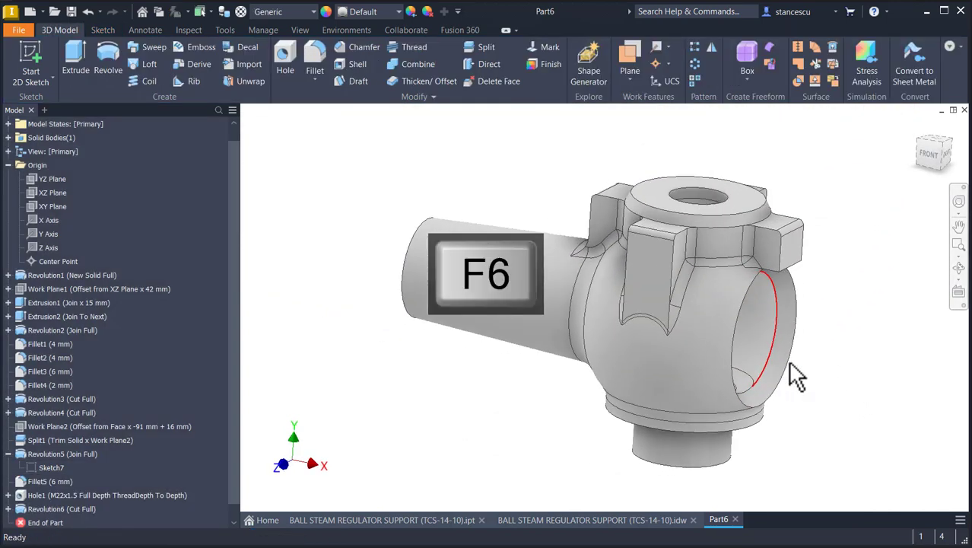
Examine the four corner holes on the finished reference part and their diameter, pitch circle and depth dimensions in the drawing
{"action": "left_click", "coordinate": [374, 520]}
{"action": "scroll", "coordinate": [631, 388], "scroll_direction": "up", "scroll_amount": 5}
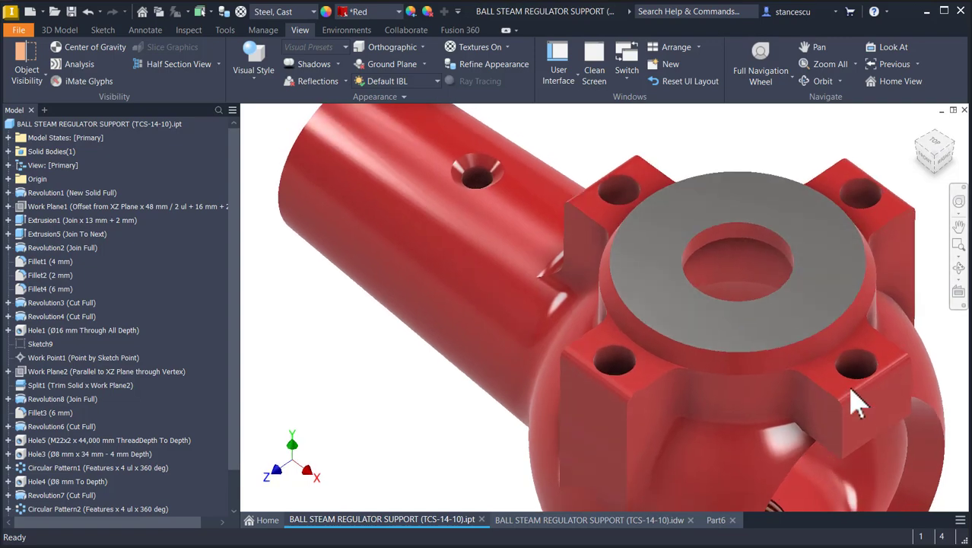
{"action": "key", "text": "F6"}
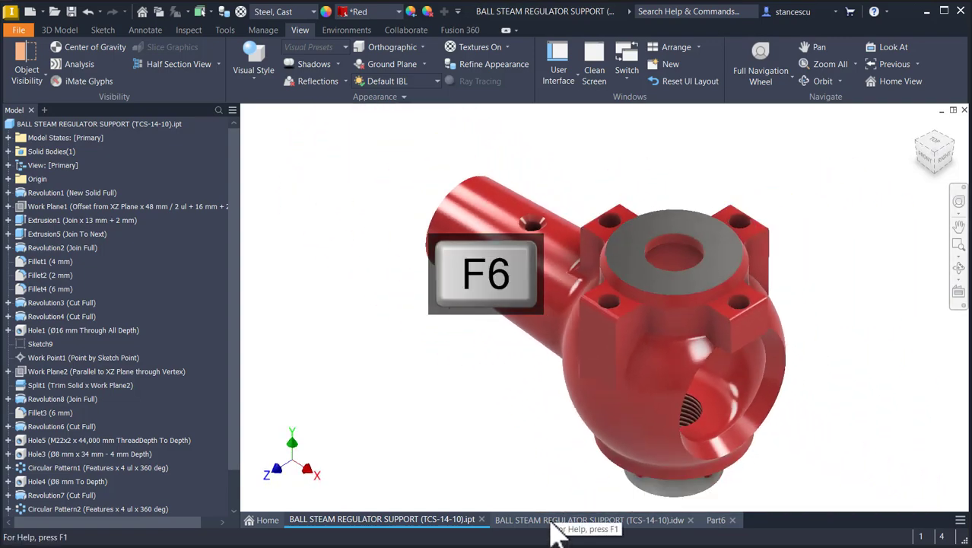
{"action": "left_click", "coordinate": [550, 521]}
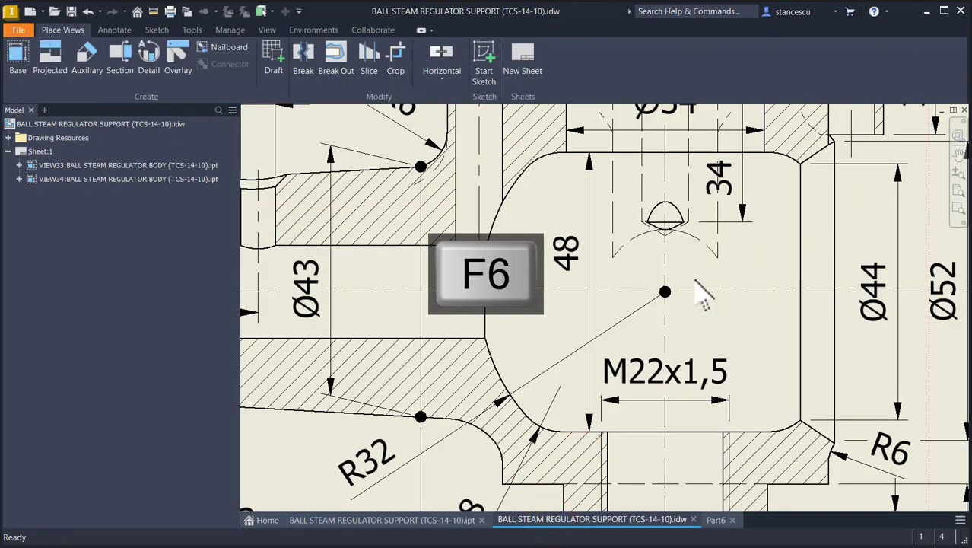
{"action": "key", "text": "F6"}
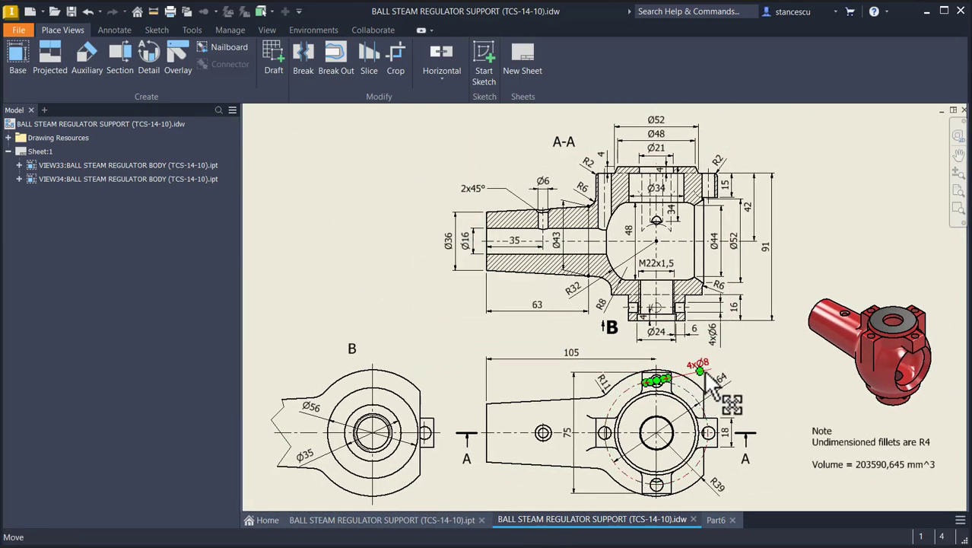
{"action": "scroll", "coordinate": [689, 422], "scroll_direction": "up", "scroll_amount": 3}
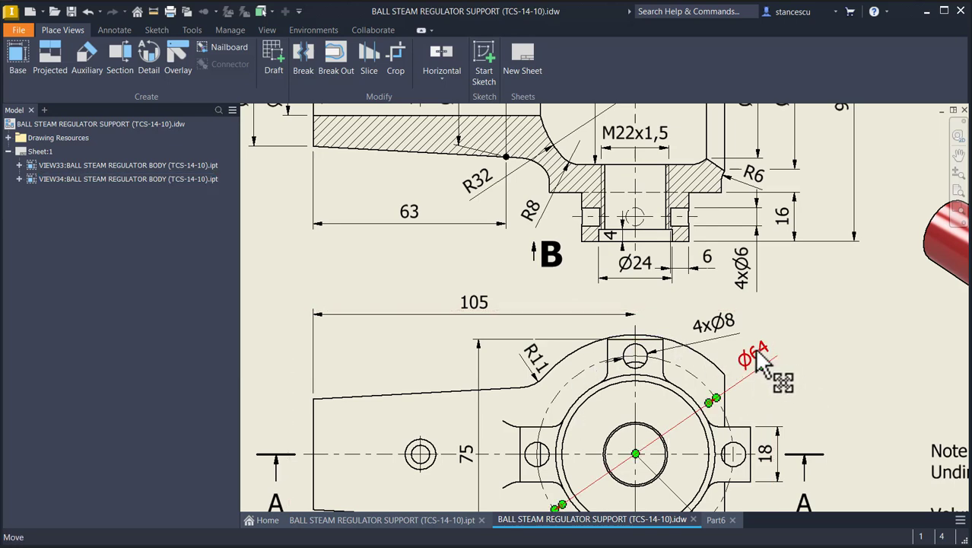
{"action": "middle_click_drag", "start_coordinate": [763, 306], "coordinate": [737, 489]}
{"action": "middle_click_drag", "start_coordinate": [642, 289], "coordinate": [650, 344]}
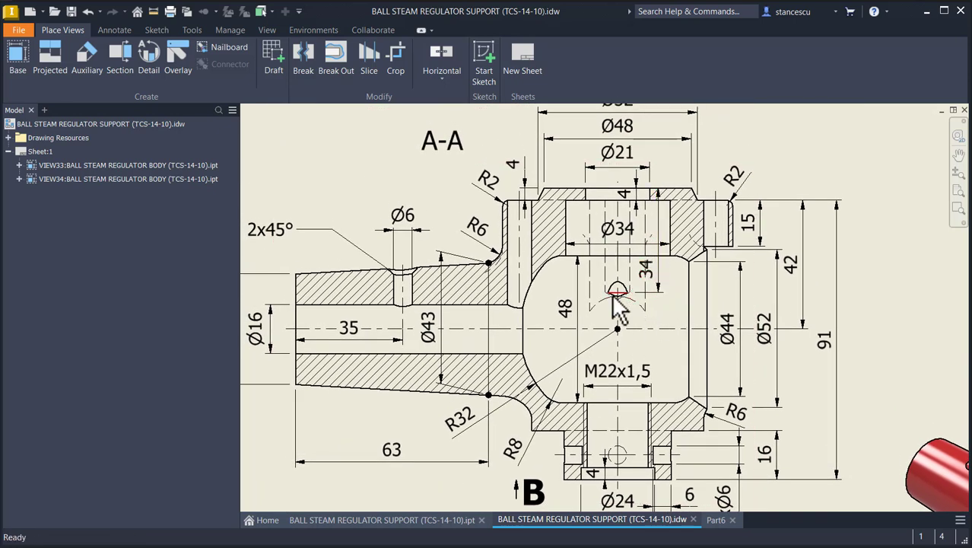
{"action": "scroll", "coordinate": [610, 294], "scroll_direction": "up", "scroll_amount": 3}
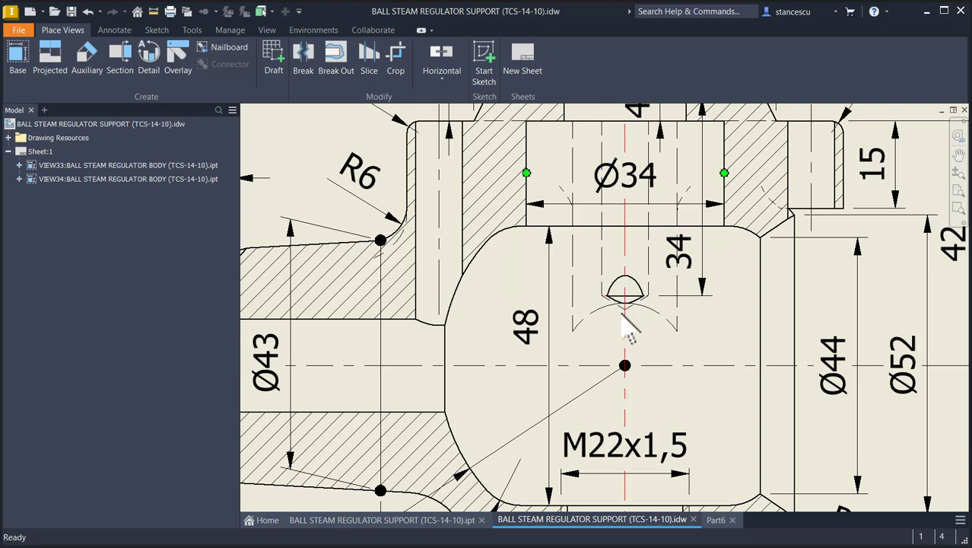
Switch to the scanned original drawing, compare part 2's section and top views, and return to the Inventor drawing sheet
{"action": "left_click", "coordinate": [655, 0]}
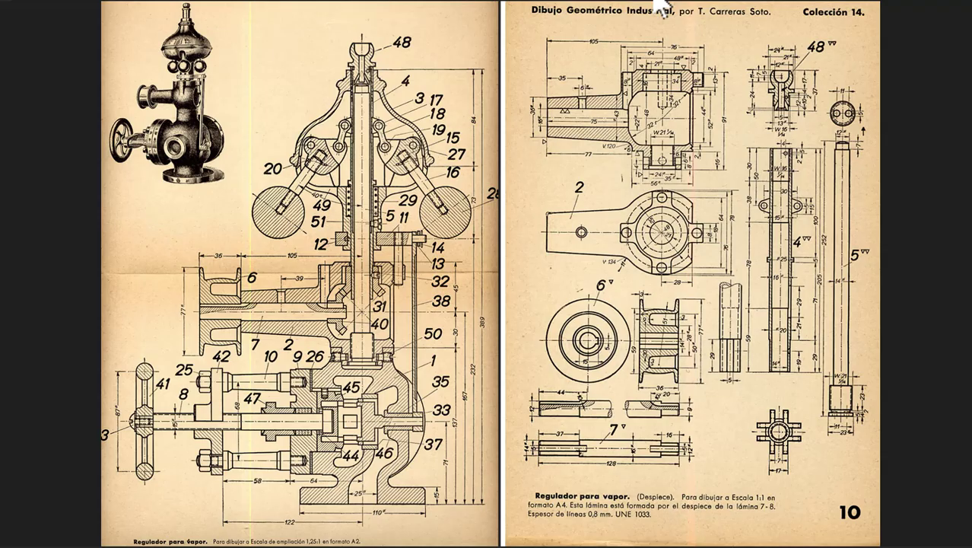
{"action": "scroll", "coordinate": [662, 130], "scroll_direction": "up", "scroll_amount": 5}
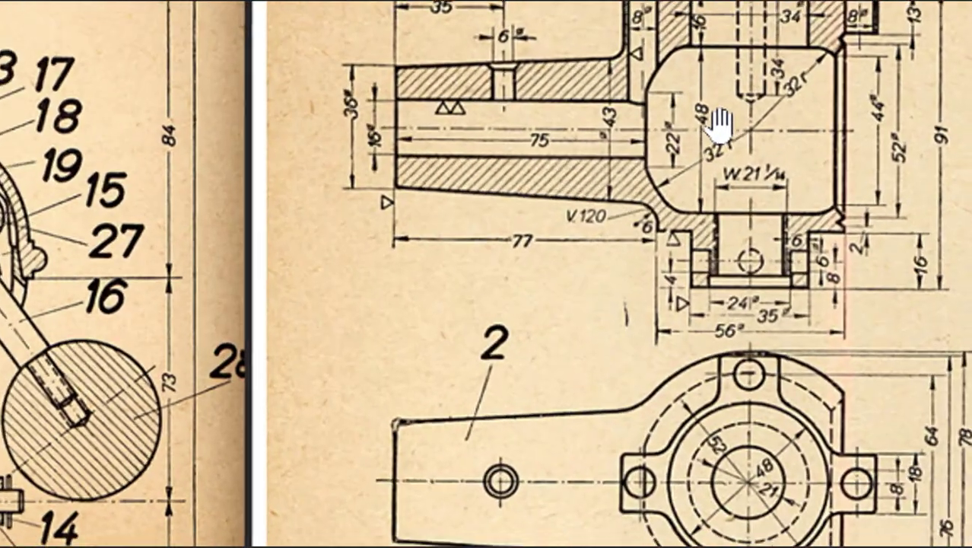
{"action": "mouse_move", "coordinate": [719, 125]}
{"action": "left_mouse_down"}
{"action": "mouse_move", "coordinate": [701, 169]}
{"action": "mouse_move", "coordinate": [731, 216]}
{"action": "left_mouse_up"}
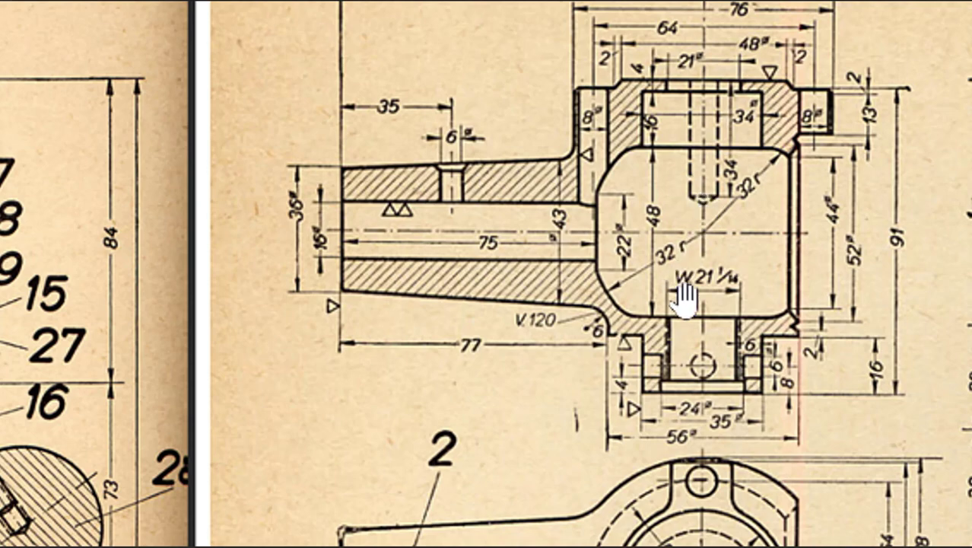
{"action": "left_click_drag", "start_coordinate": [719, 364], "coordinate": [710, 184]}
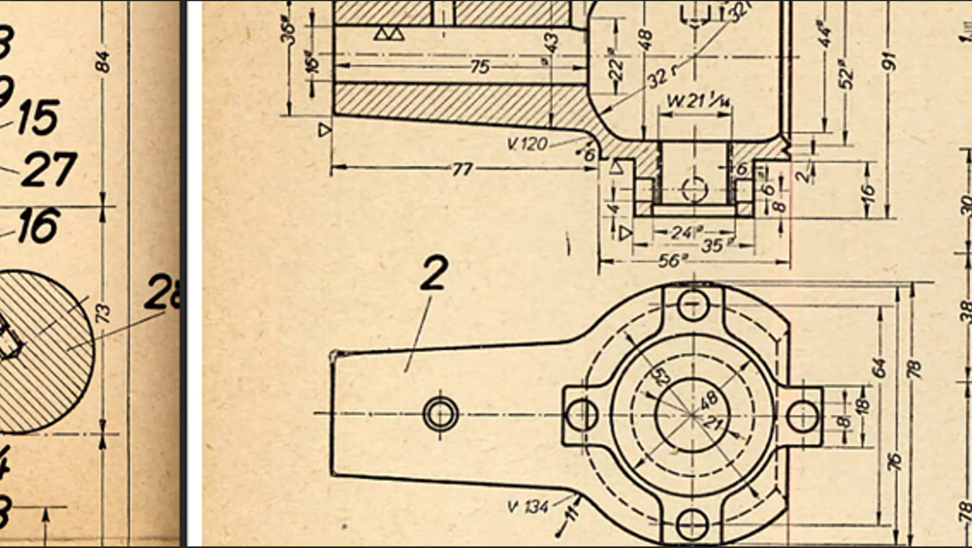
{"action": "mouse_move", "coordinate": [494, 545]}
{"action": "left_click", "coordinate": [494, 502]}
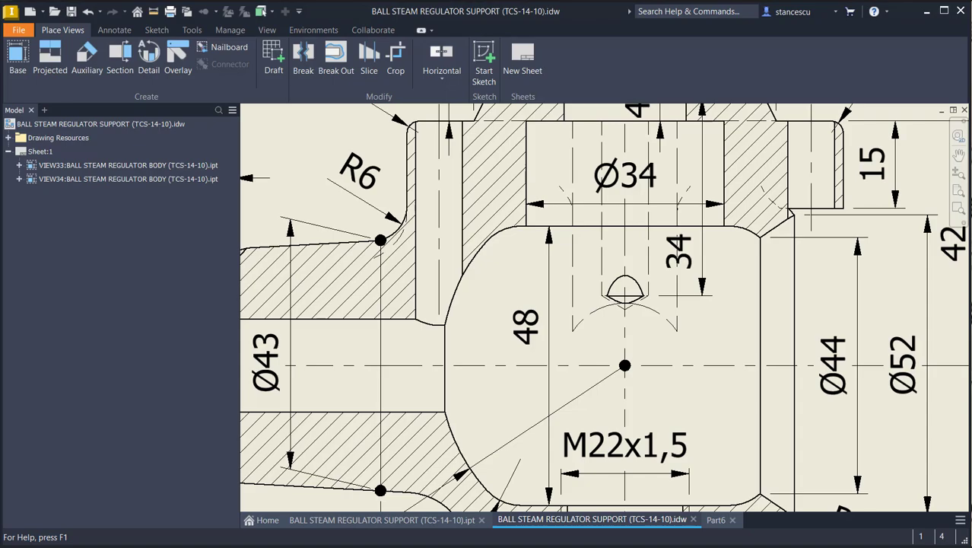
{"action": "key", "text": "Home"}
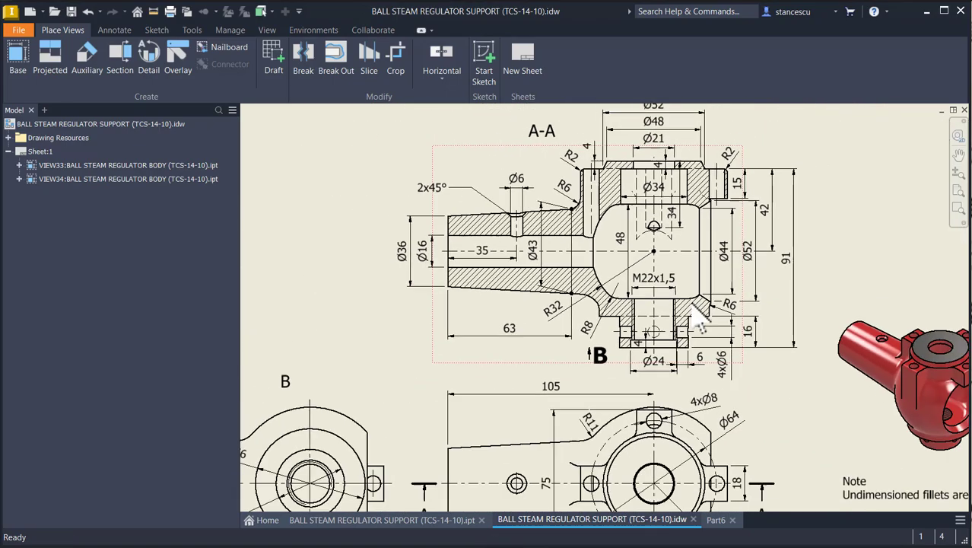
Switch to Part6 and start a new sketch on the flat ring face around the upper bore
{"action": "left_click", "coordinate": [713, 520]}
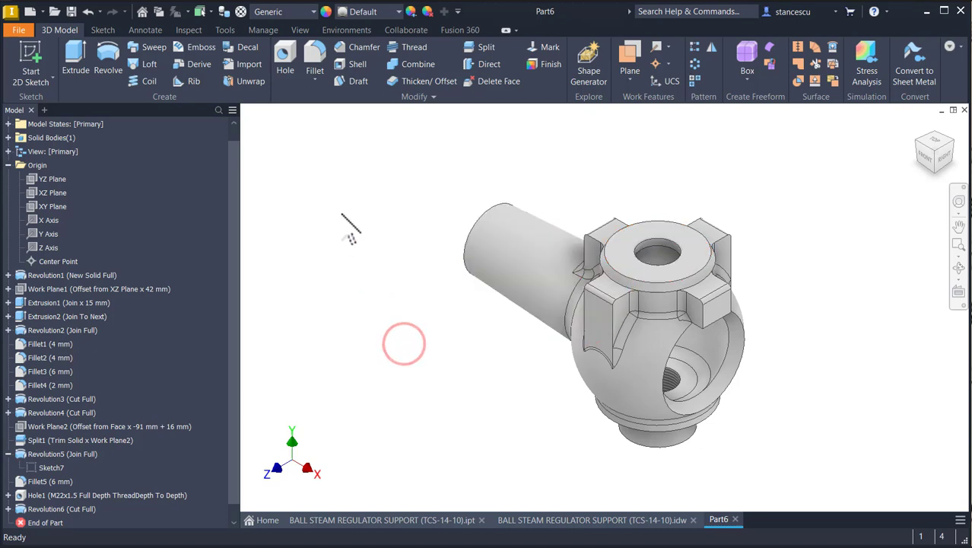
{"action": "left_click", "coordinate": [630, 272]}
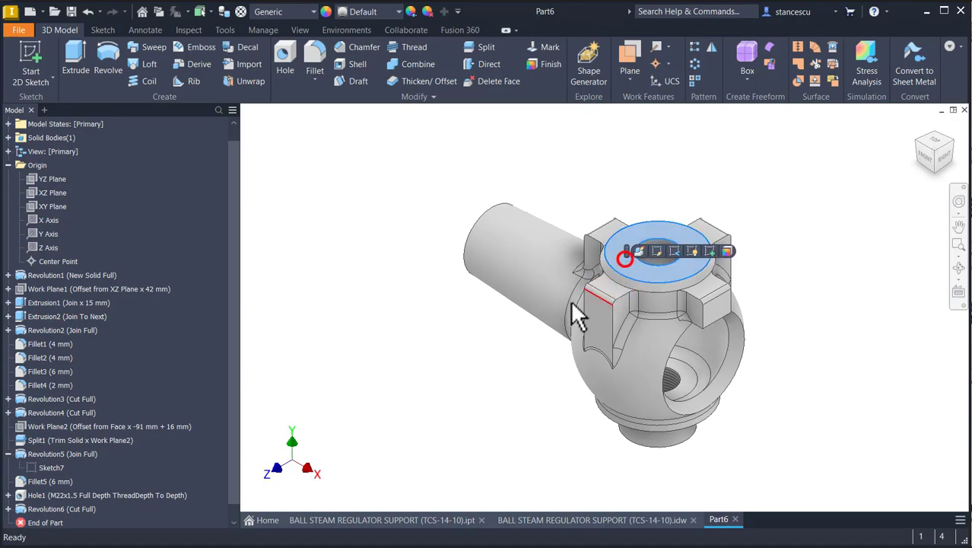
{"action": "left_click", "coordinate": [710, 251]}
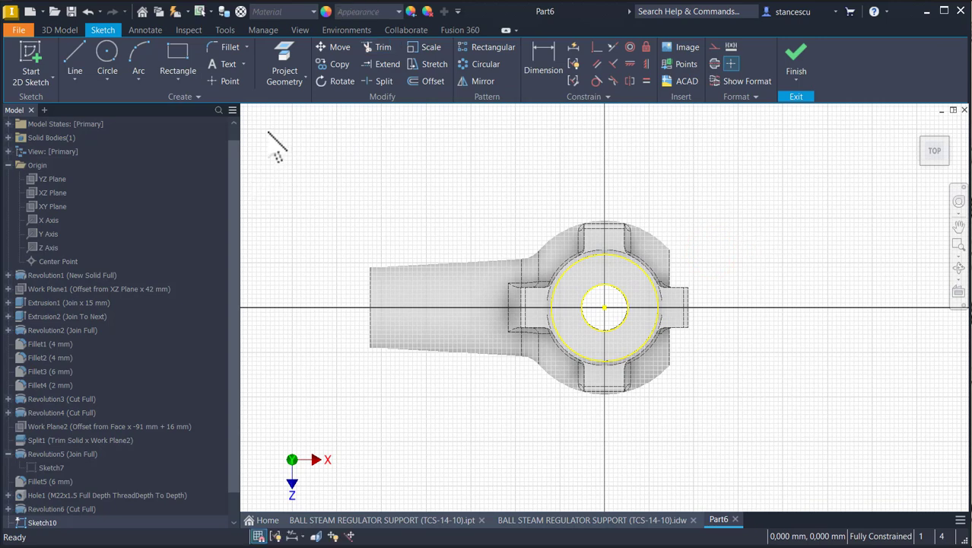
Draw a 32 mm horizontal line from the bore centre toward the positive X side and finish the sketch
{"action": "left_click", "coordinate": [75, 59]}
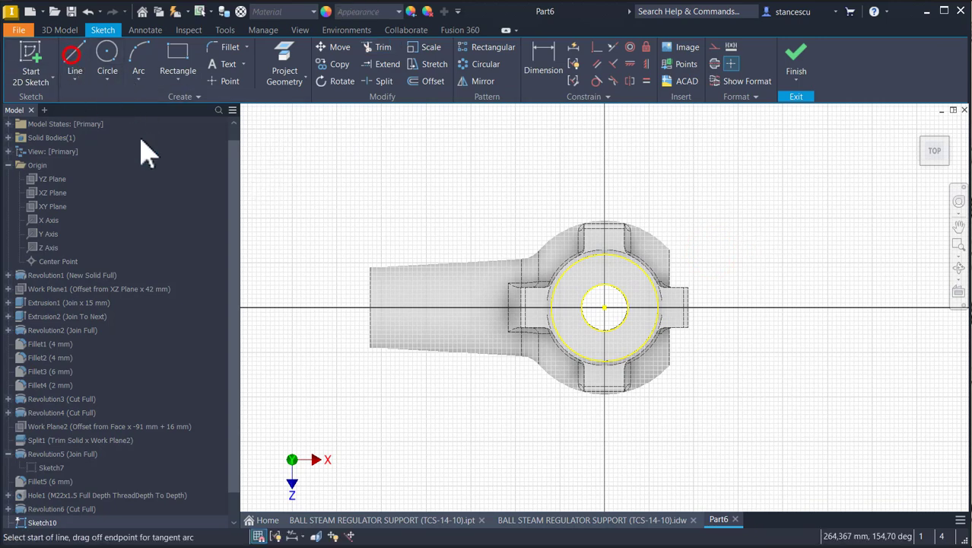
{"action": "left_click", "coordinate": [607, 308]}
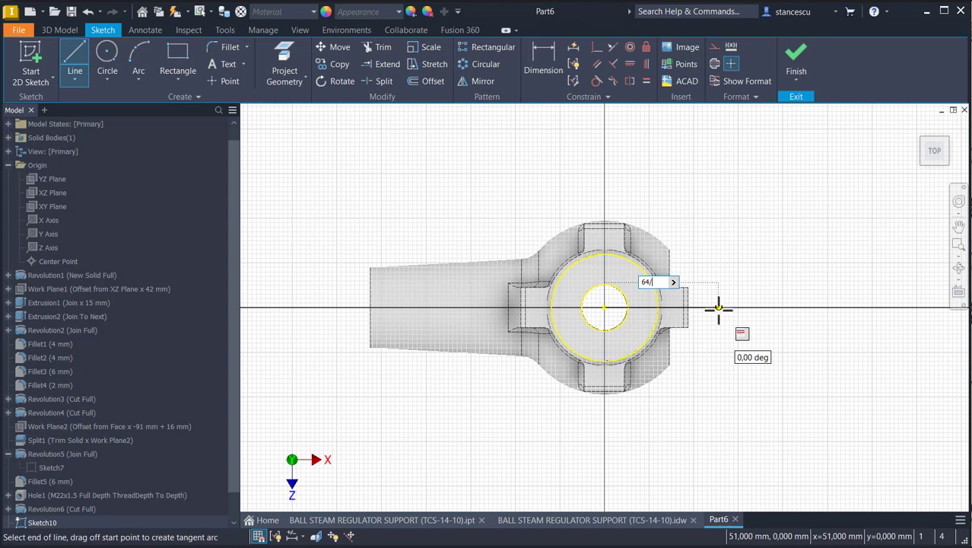
{"action": "key", "text": "Return"}
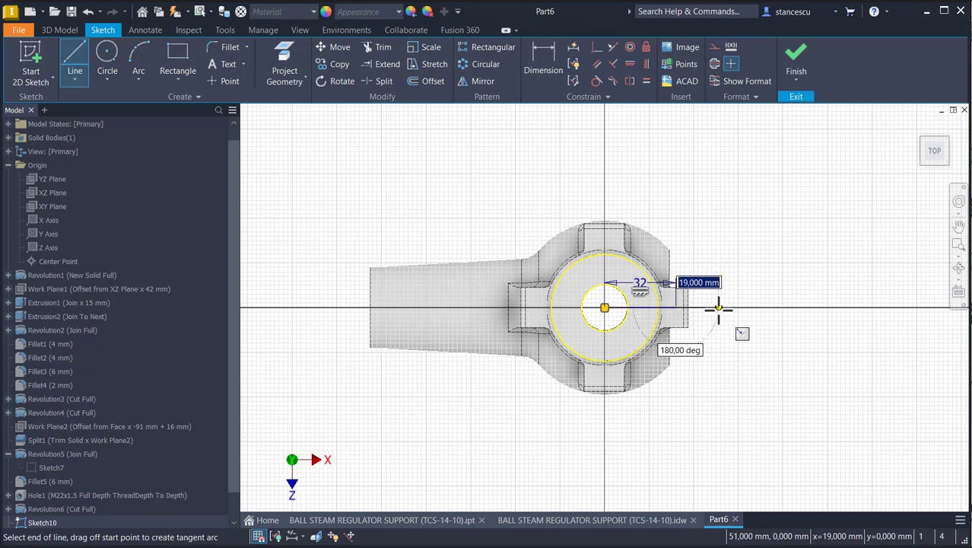
{"action": "key", "text": "Escape"}
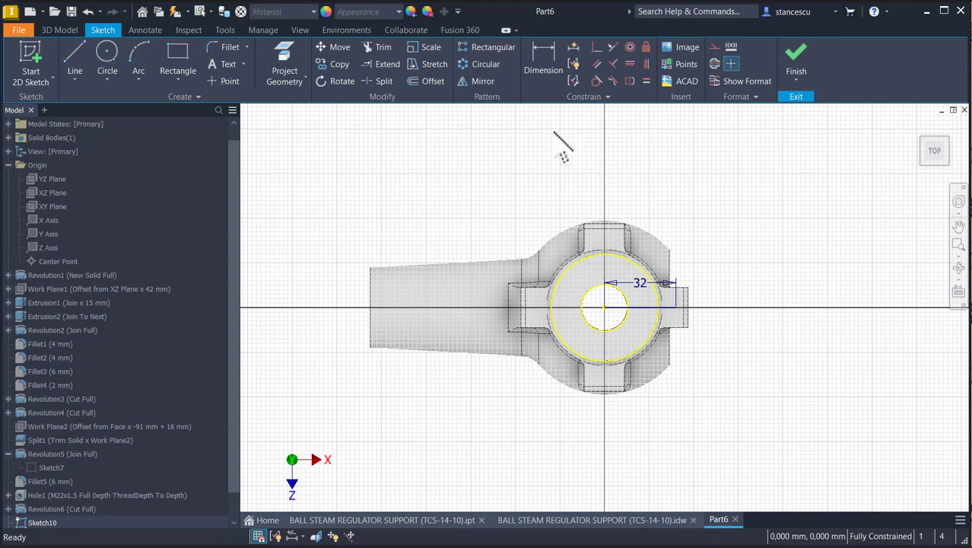
{"action": "left_click", "coordinate": [795, 67]}
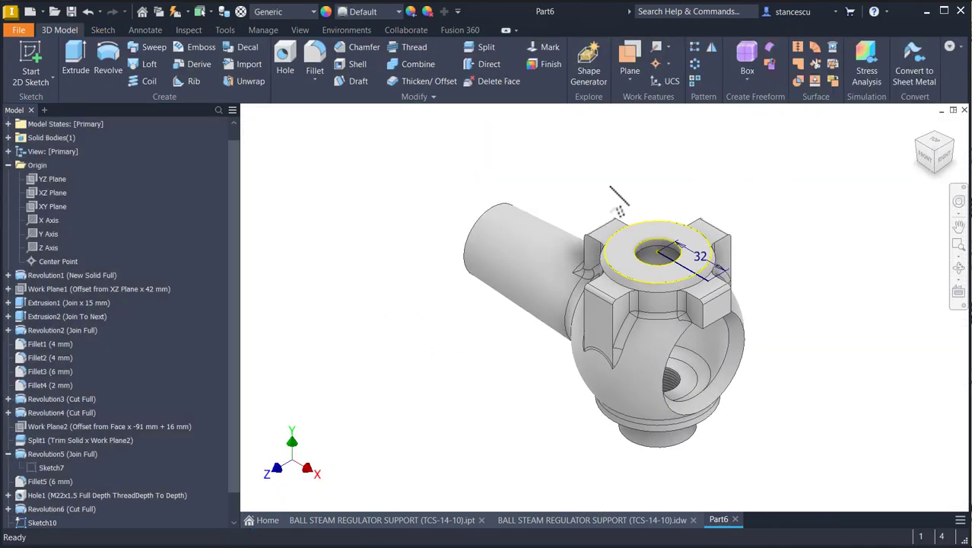
Create a simple 8 mm hole, 34 mm deep, at the outer end of the 32 mm sketch line
{"action": "left_click", "coordinate": [284, 57]}
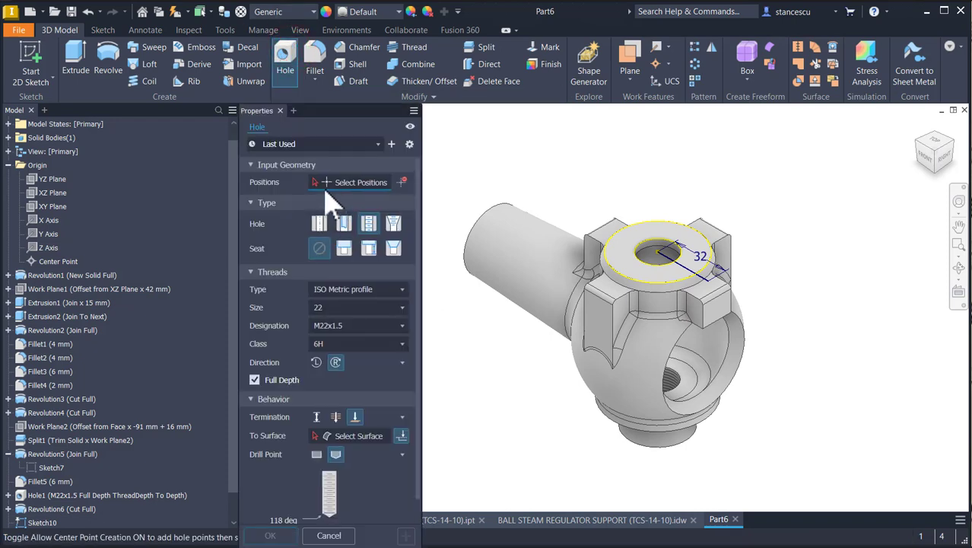
{"action": "left_click", "coordinate": [321, 224]}
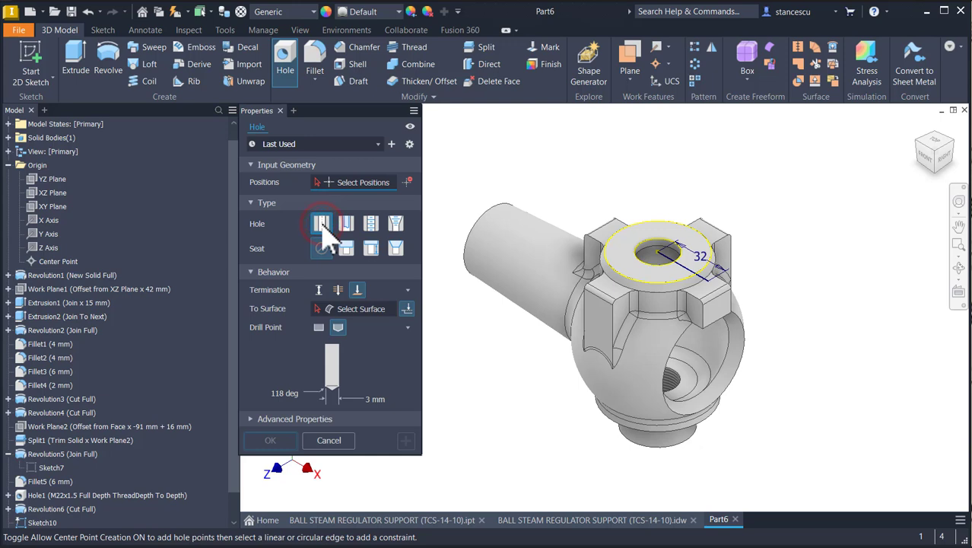
{"action": "left_click", "coordinate": [318, 290]}
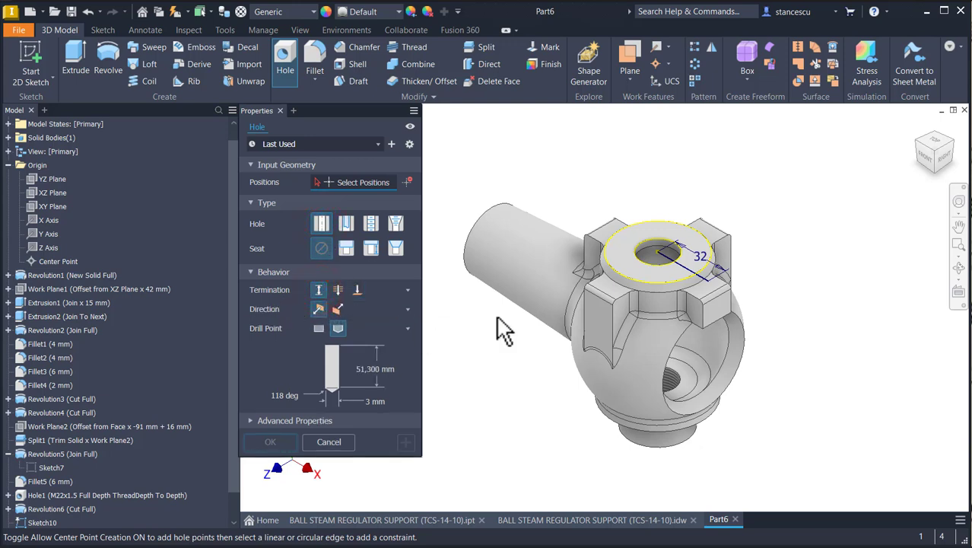
{"action": "left_click", "coordinate": [709, 282]}
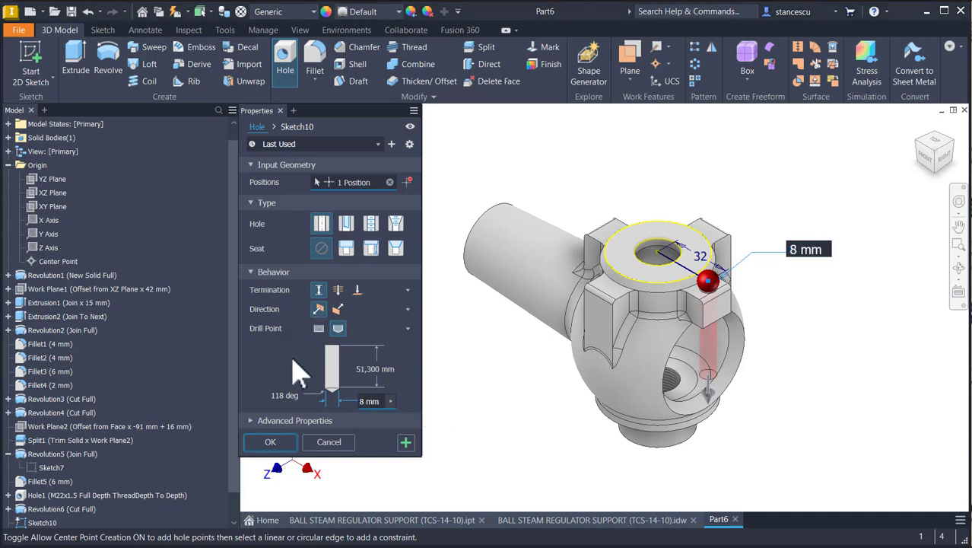
{"action": "left_click", "coordinate": [380, 371]}
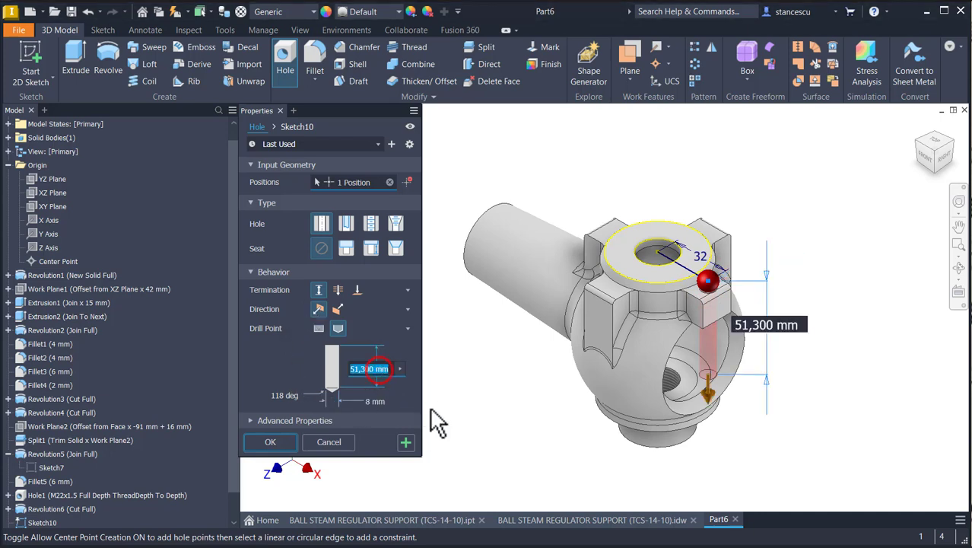
{"action": "type", "text": "34"}
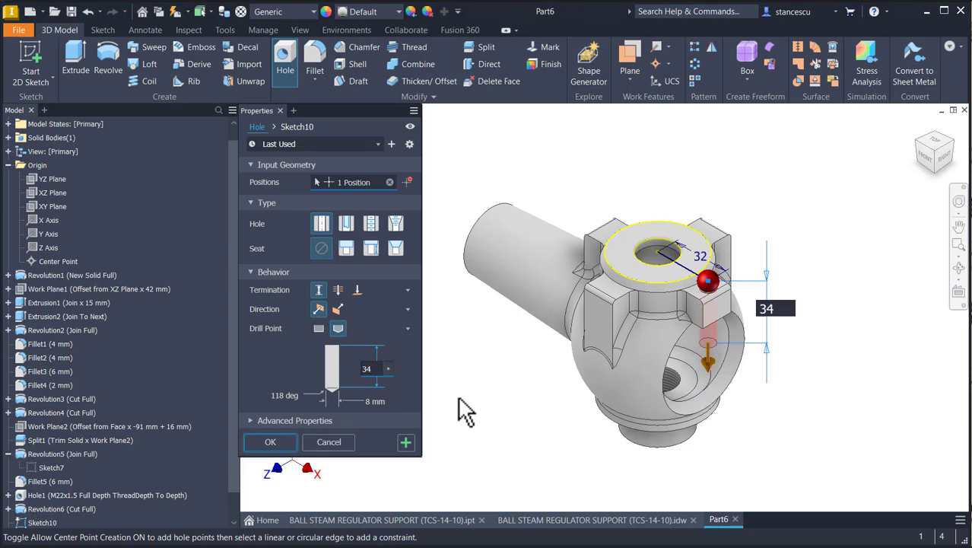
{"action": "left_click", "coordinate": [281, 445]}
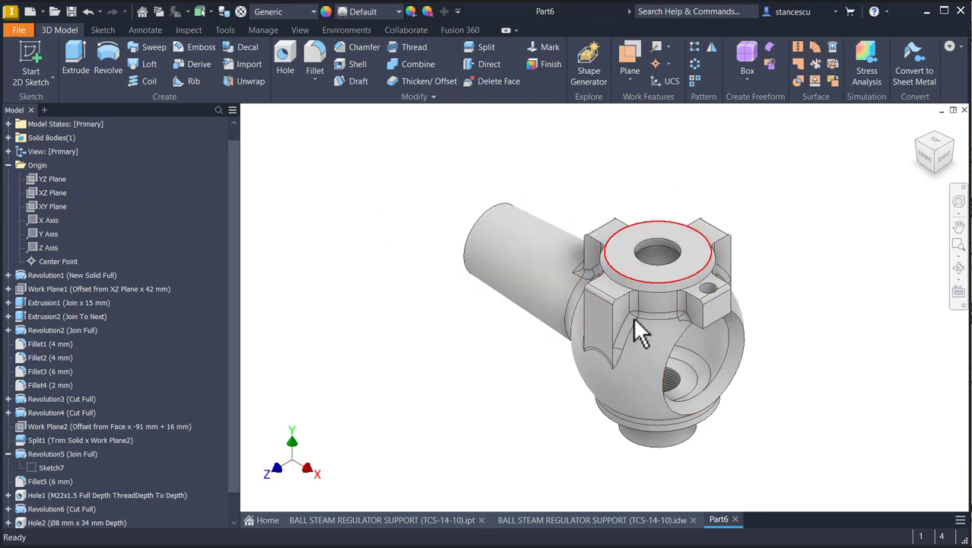
Pattern the 8 mm hole circularly around the vertical bore axis with 4 occurrences over 360 degrees
{"action": "left_click", "coordinate": [695, 64]}
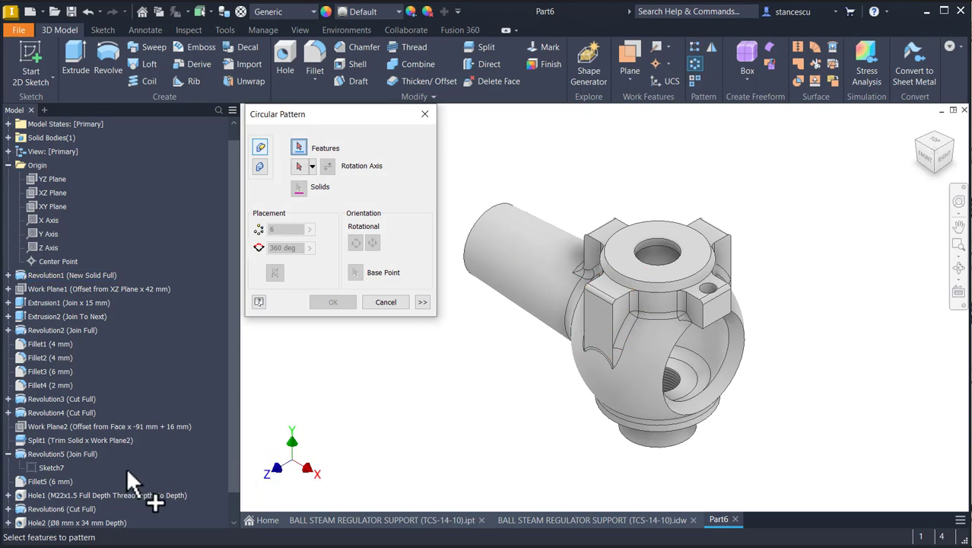
{"action": "scroll", "coordinate": [99, 459], "scroll_direction": "down", "scroll_amount": 2}
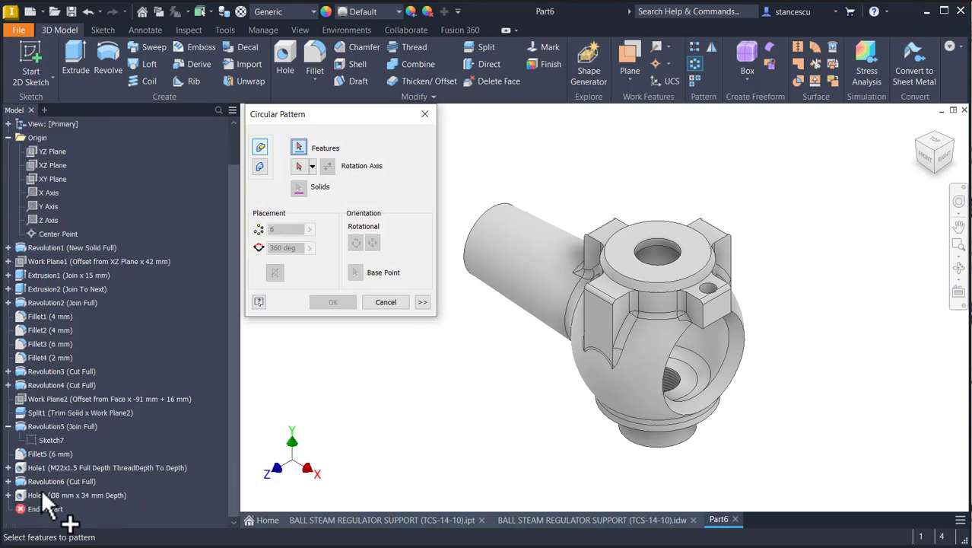
{"action": "left_click", "coordinate": [40, 495]}
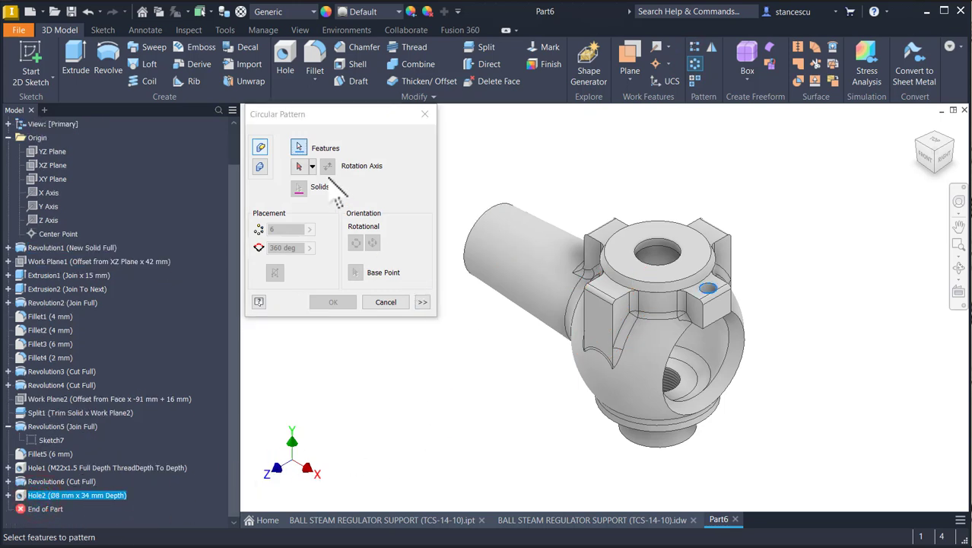
{"action": "left_click", "coordinate": [299, 166]}
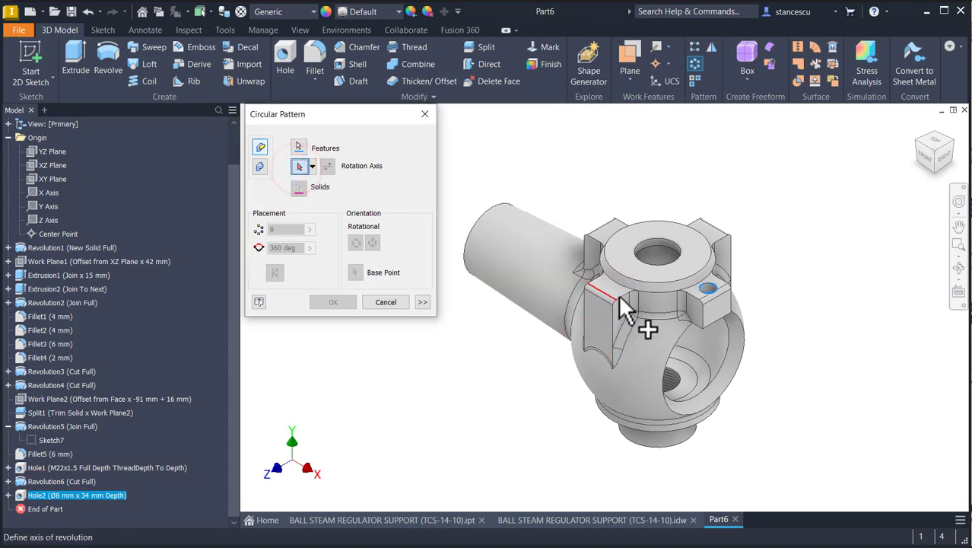
{"action": "left_click", "coordinate": [653, 309]}
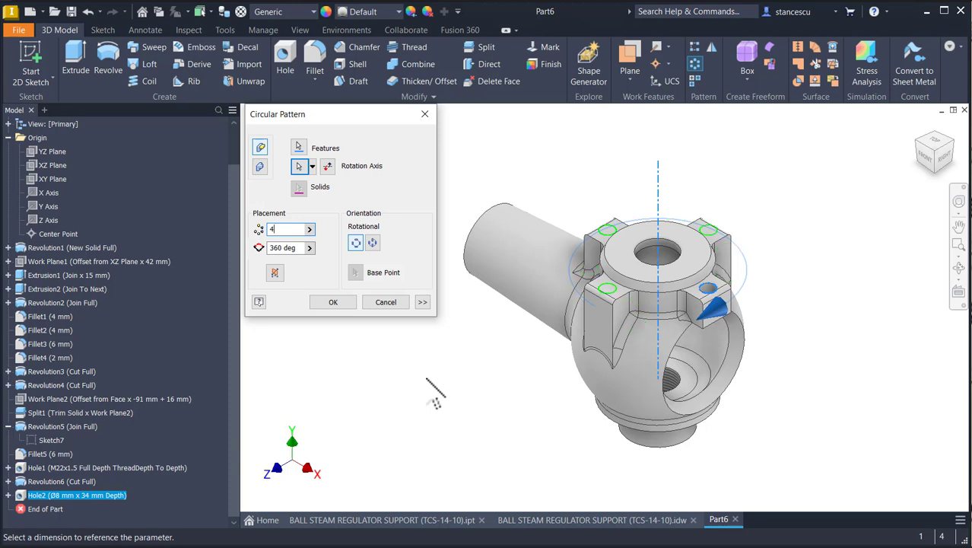
{"action": "left_click", "coordinate": [333, 302]}
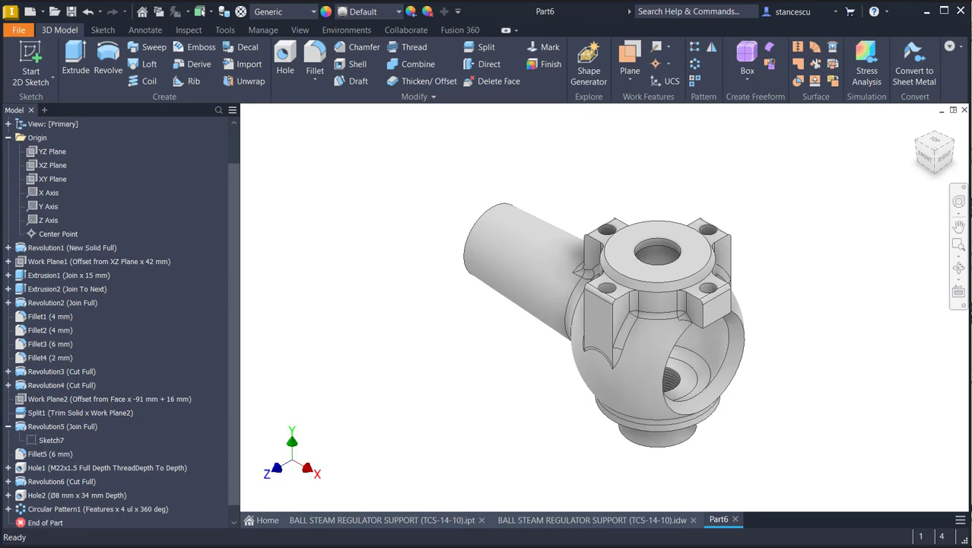
Check the drawing and cut a 16 mm through-all hole in Part6, concentric with the end face of the tapered arm
{"action": "left_click", "coordinate": [592, 519]}
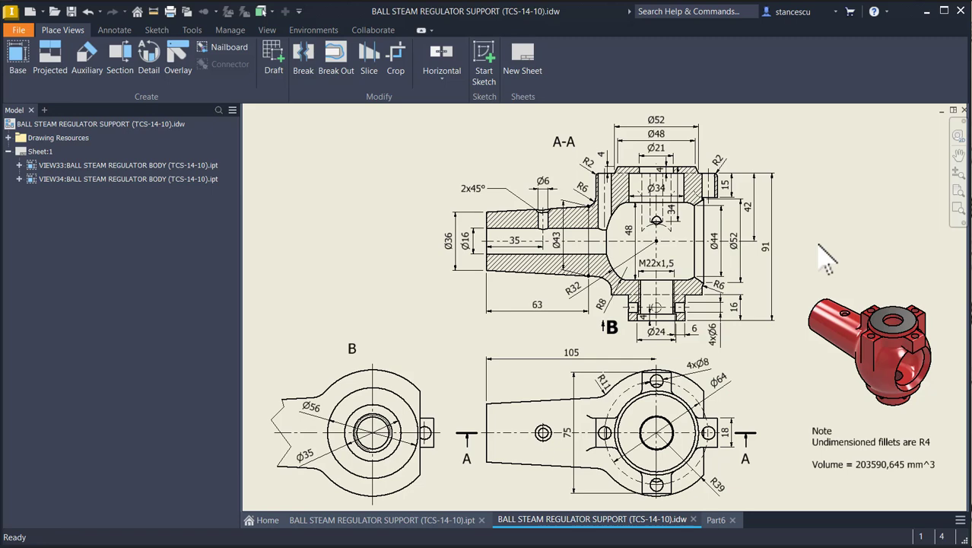
{"action": "left_click", "coordinate": [709, 519]}
{"action": "left_click", "coordinate": [286, 61]}
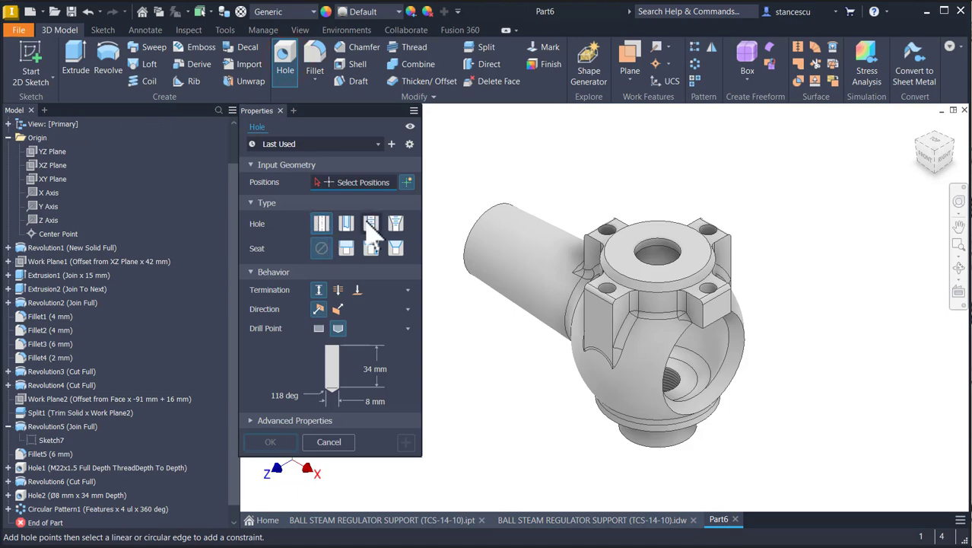
{"action": "middle_click_drag", "start_coordinate": [430, 255], "coordinate": [530, 335], "text": "shift"}
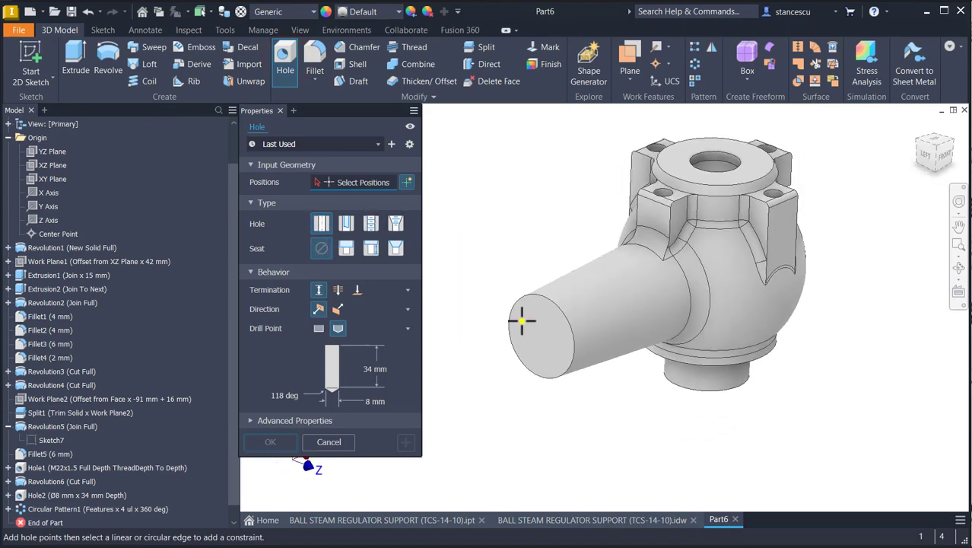
{"action": "left_click", "coordinate": [522, 319]}
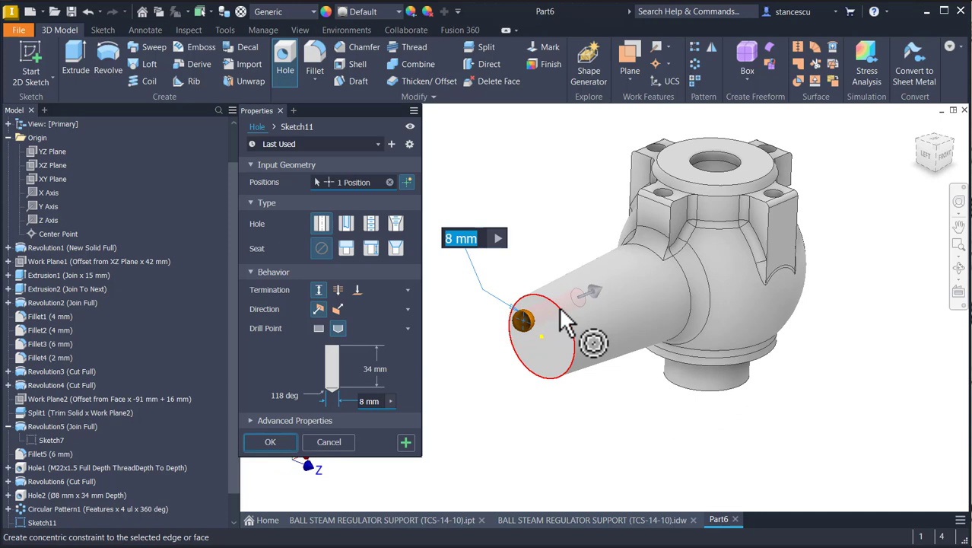
{"action": "left_click", "coordinate": [537, 325]}
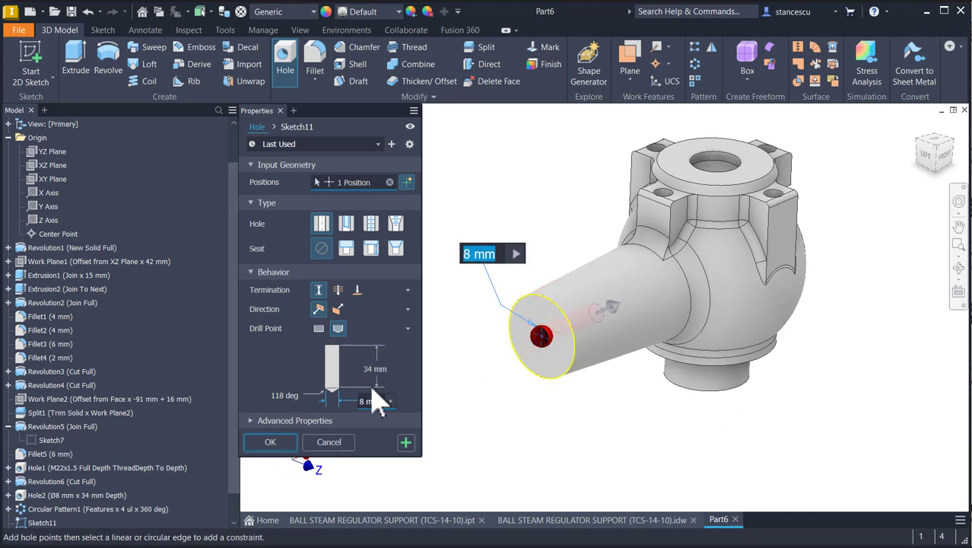
{"action": "left_click", "coordinate": [339, 289]}
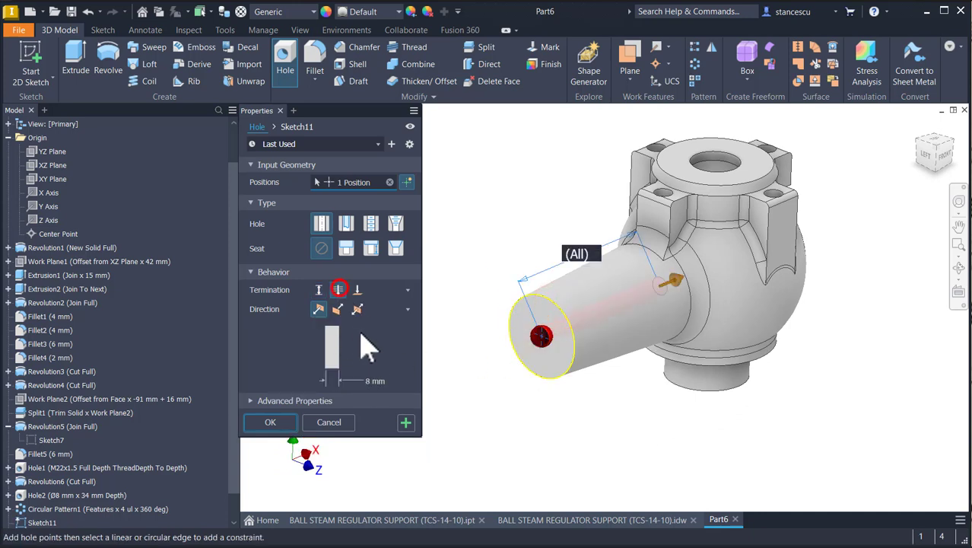
{"action": "left_click", "coordinate": [371, 380]}
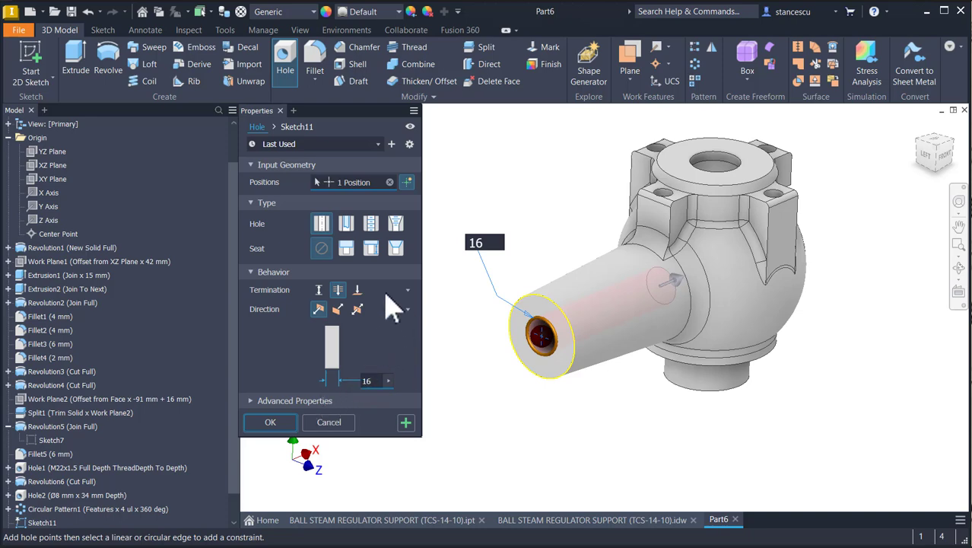
{"action": "left_click", "coordinate": [272, 423]}
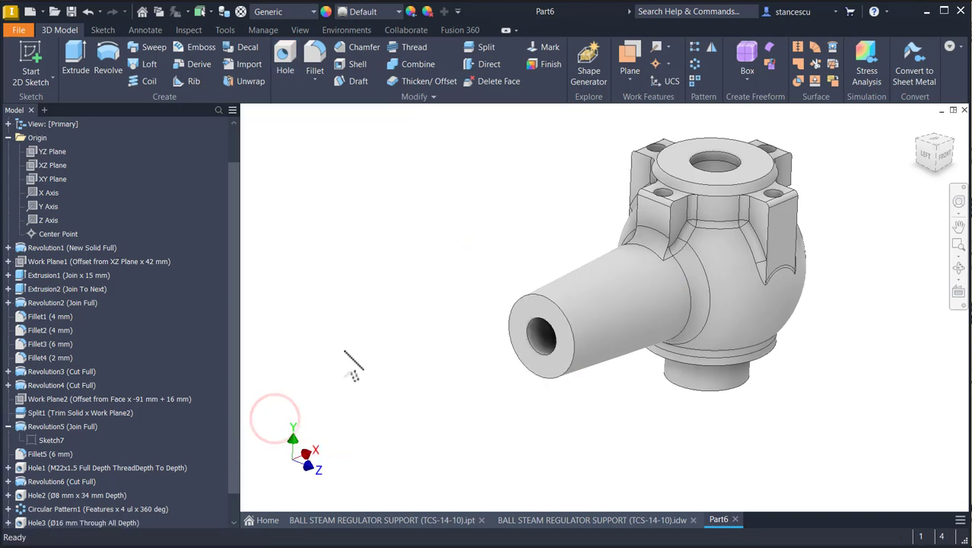
Inspect the internal bores and the drilled corner holes in a sliced sketch view on the XY plane, and exit the sketch
{"action": "key", "text": "F6"}
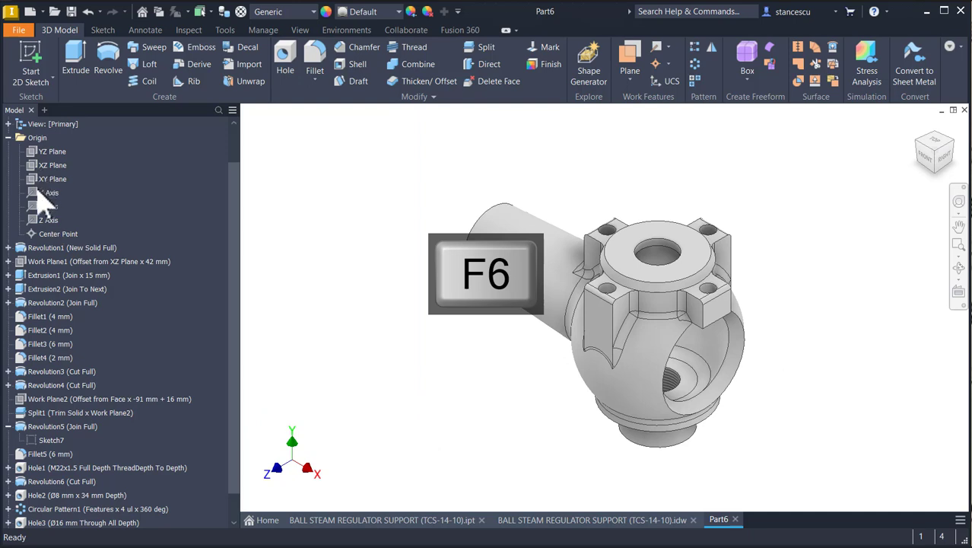
{"action": "right_click", "coordinate": [40, 179]}
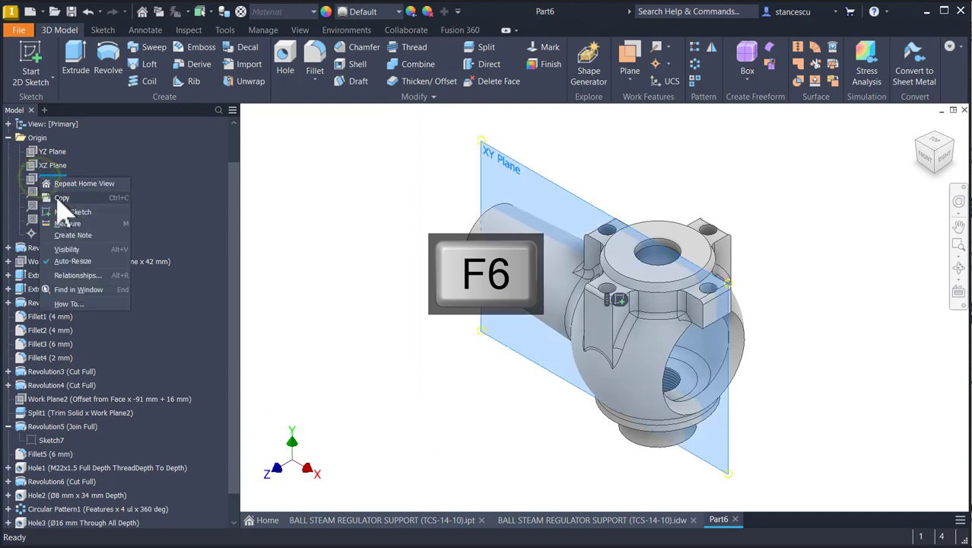
{"action": "left_click", "coordinate": [629, 313]}
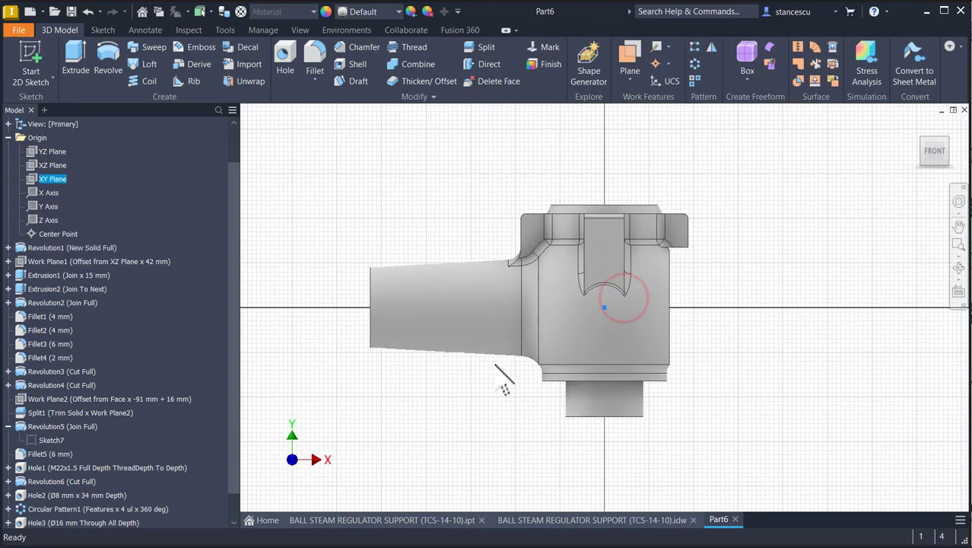
{"action": "key", "text": "F7"}
{"action": "scroll", "coordinate": [548, 293], "scroll_direction": "up", "scroll_amount": 5}
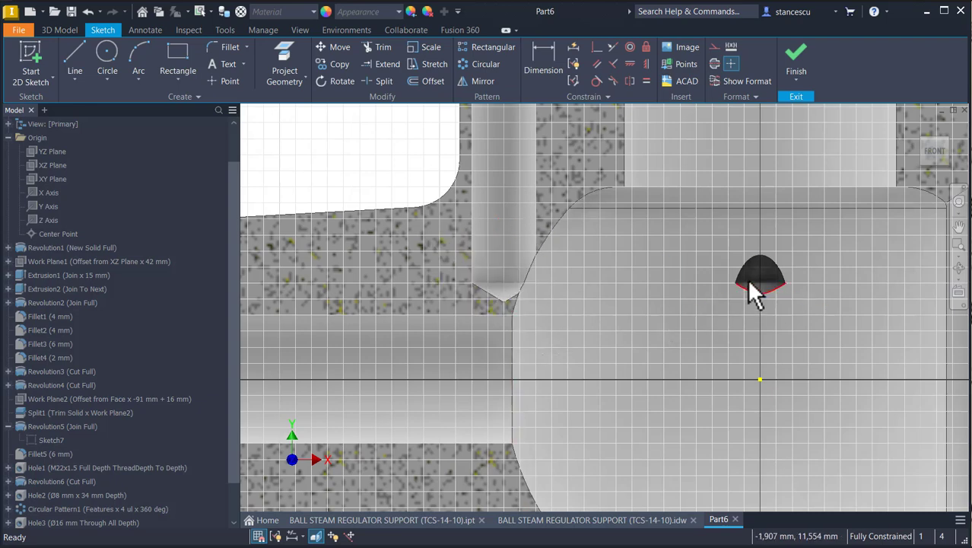
{"action": "key", "text": "Home"}
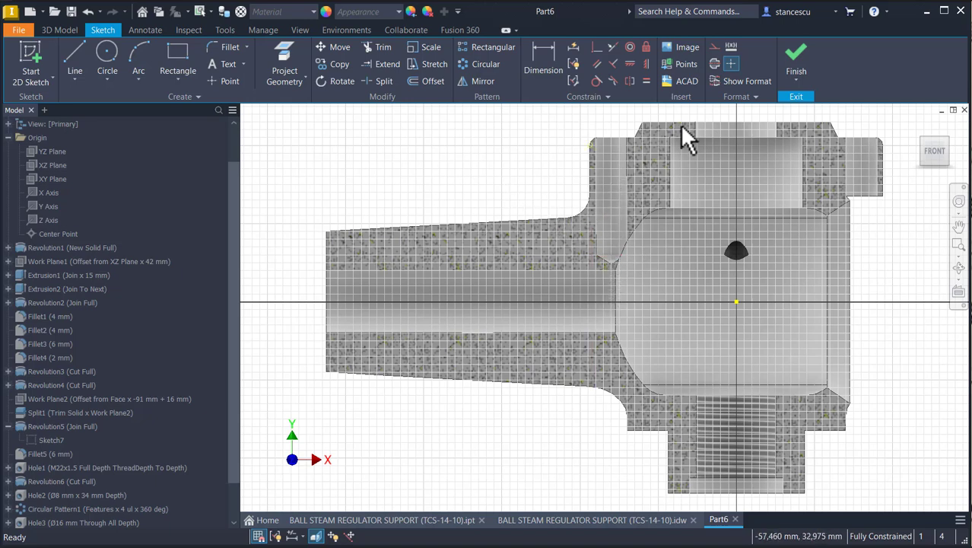
{"action": "left_click", "coordinate": [791, 68]}
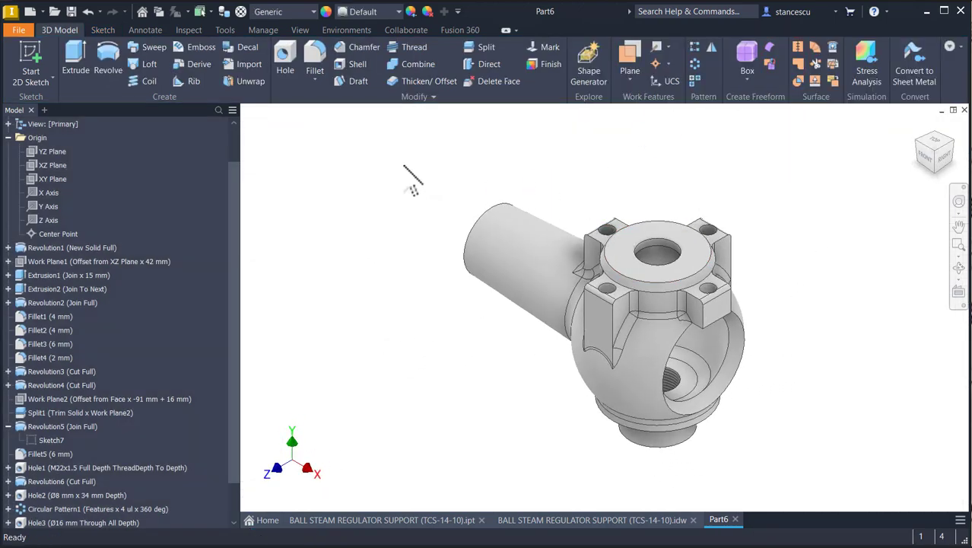
Place a simple 8 mm diameter hole on top of the arm-side lug, concentric with its existing hole
{"action": "left_click", "coordinate": [288, 73]}
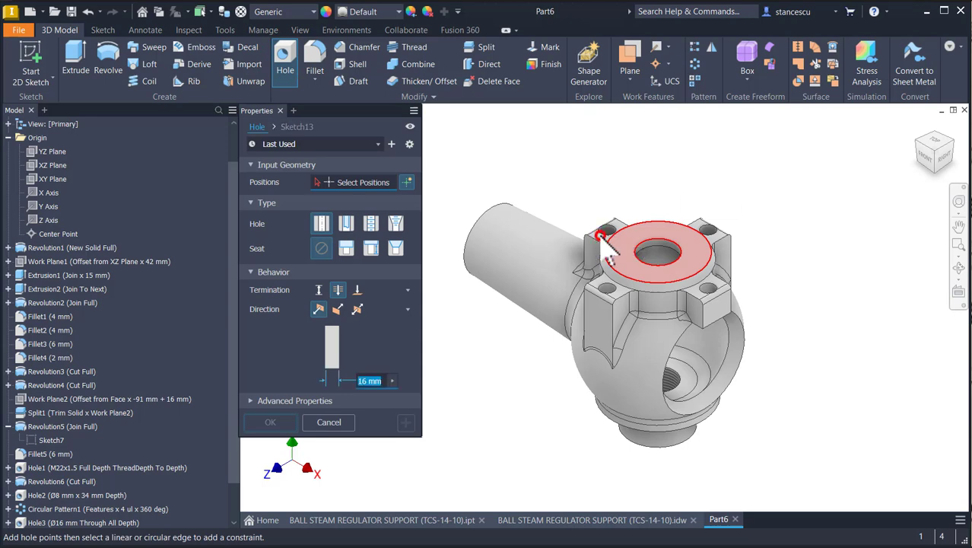
{"action": "left_click", "coordinate": [600, 235]}
{"action": "scroll", "coordinate": [620, 205], "scroll_direction": "down", "scroll_amount": 5}
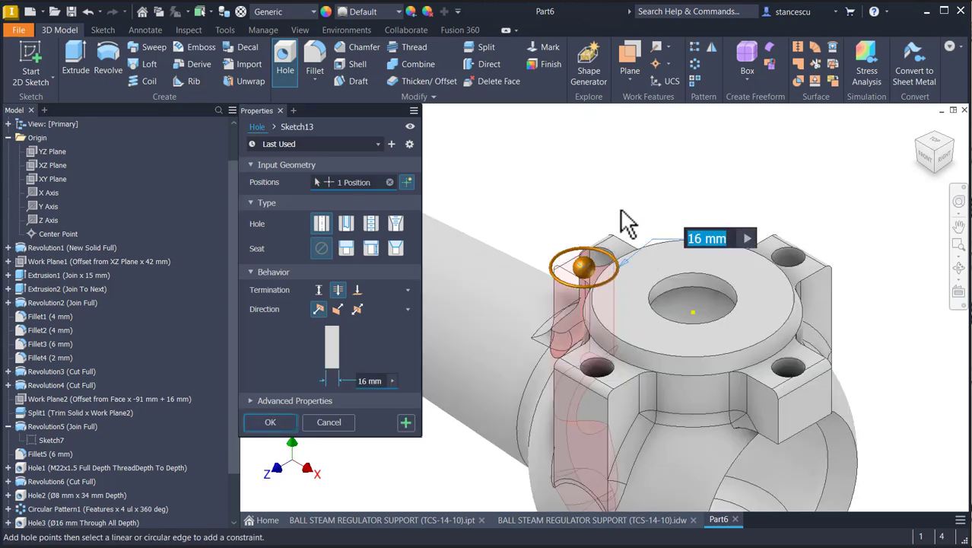
{"action": "left_click", "coordinate": [607, 292]}
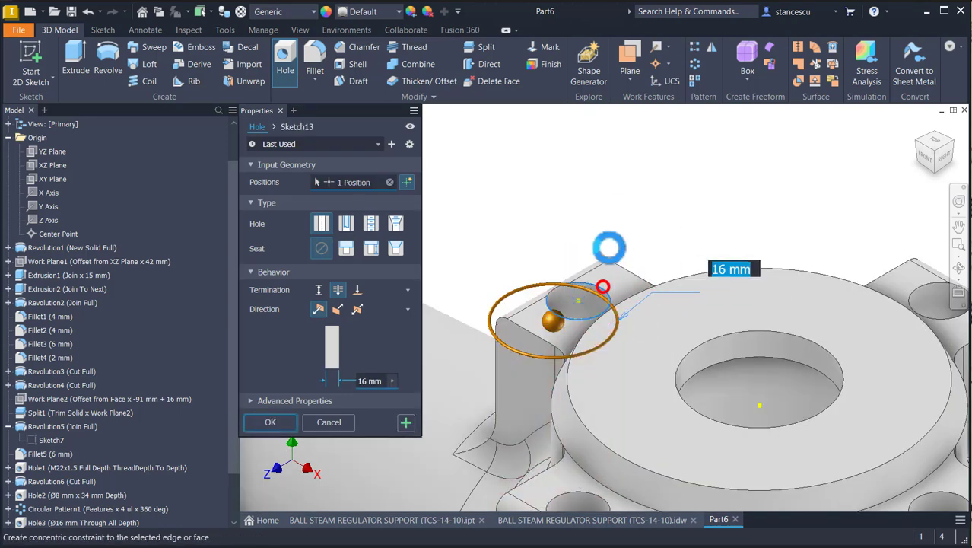
{"action": "left_click", "coordinate": [378, 380]}
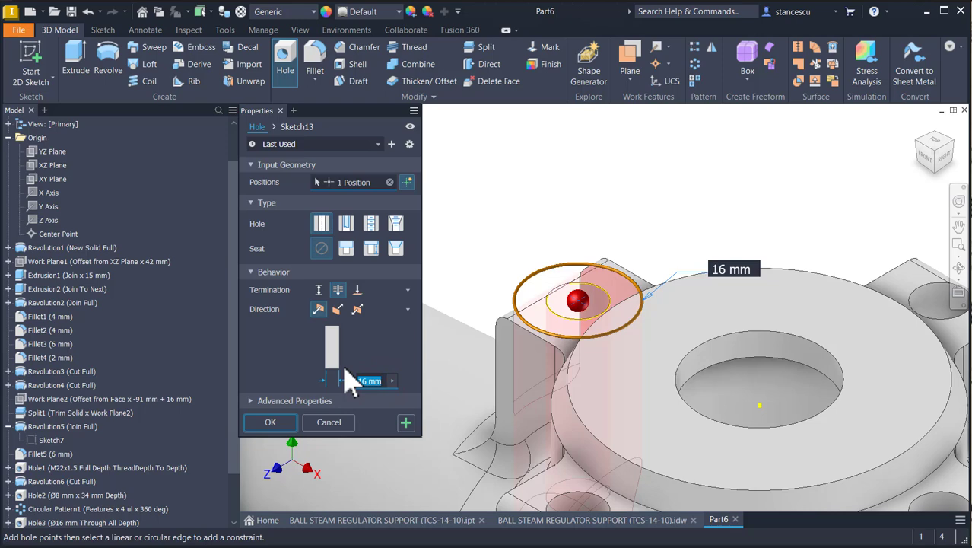
{"action": "type", "text": "8"}
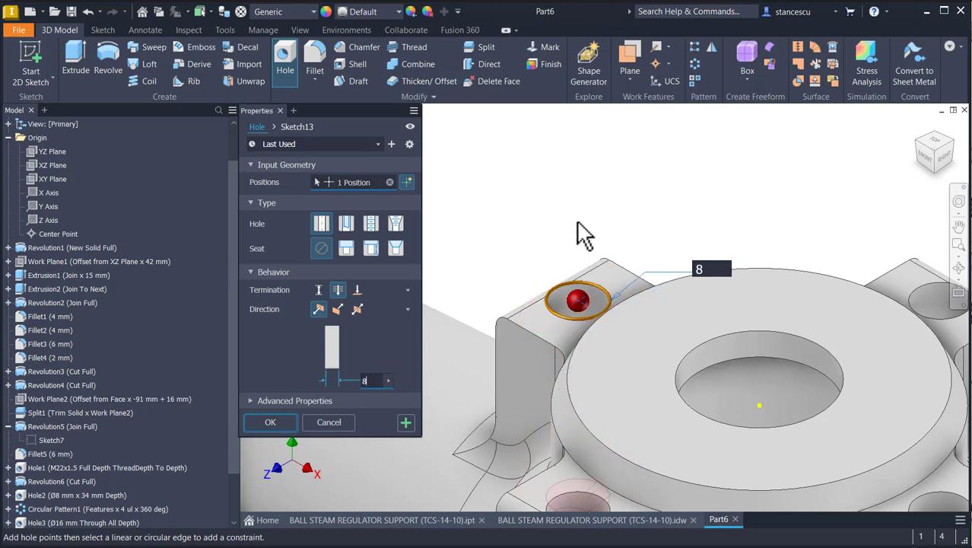
Terminate the arm-side lug hole at the XZ Plane and create it
{"action": "left_click", "coordinate": [356, 290]}
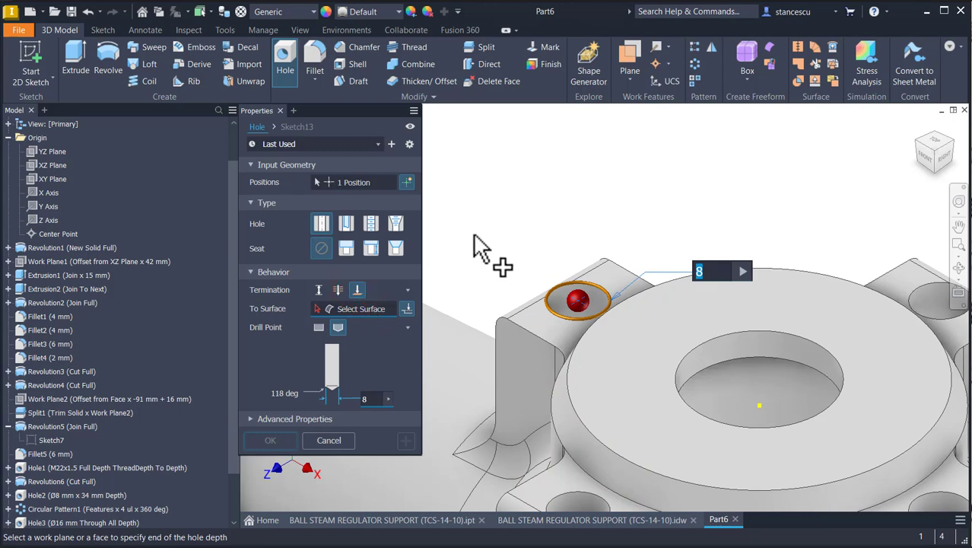
{"action": "left_click", "coordinate": [48, 164]}
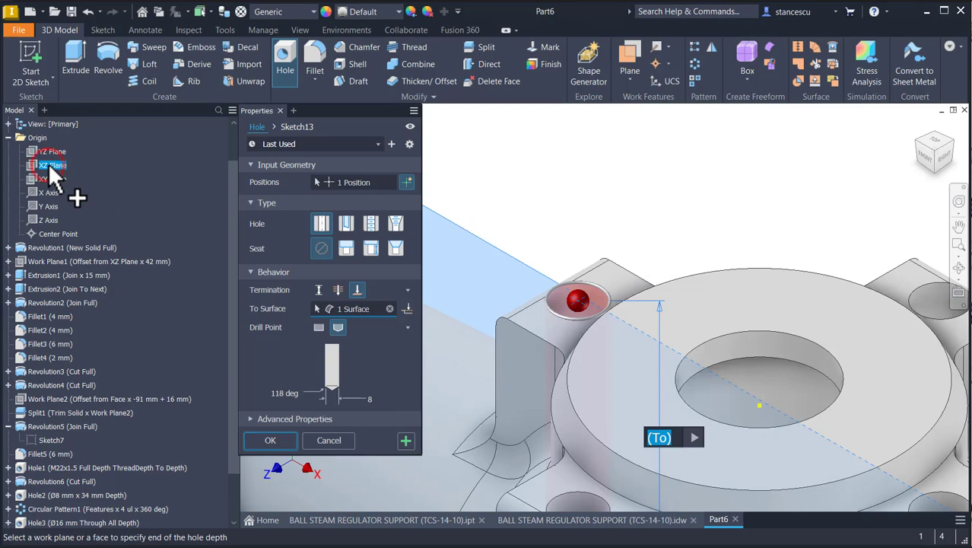
{"action": "scroll", "coordinate": [608, 232], "scroll_direction": "down", "scroll_amount": 5}
{"action": "middle_click_drag", "start_coordinate": [633, 350], "coordinate": [470, 347], "text": "shift"}
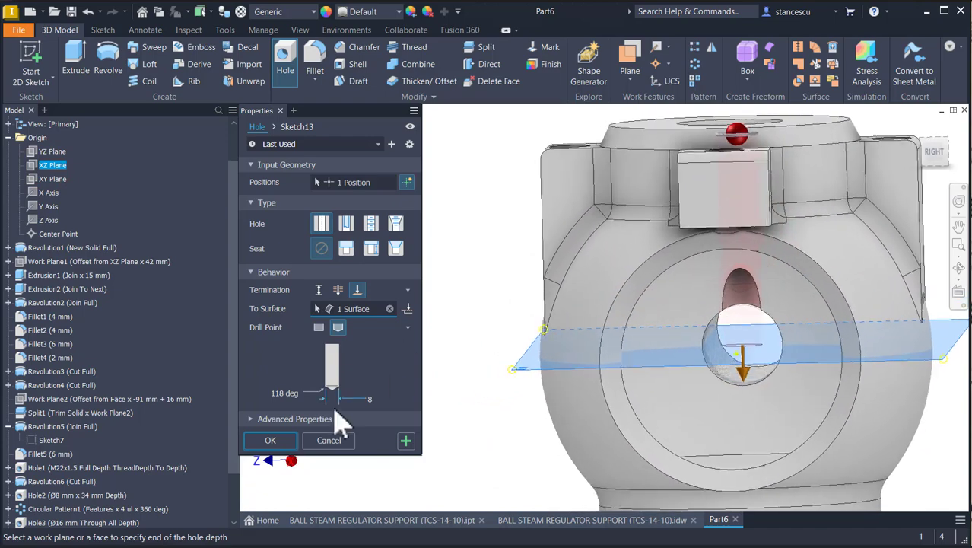
{"action": "left_click", "coordinate": [270, 441]}
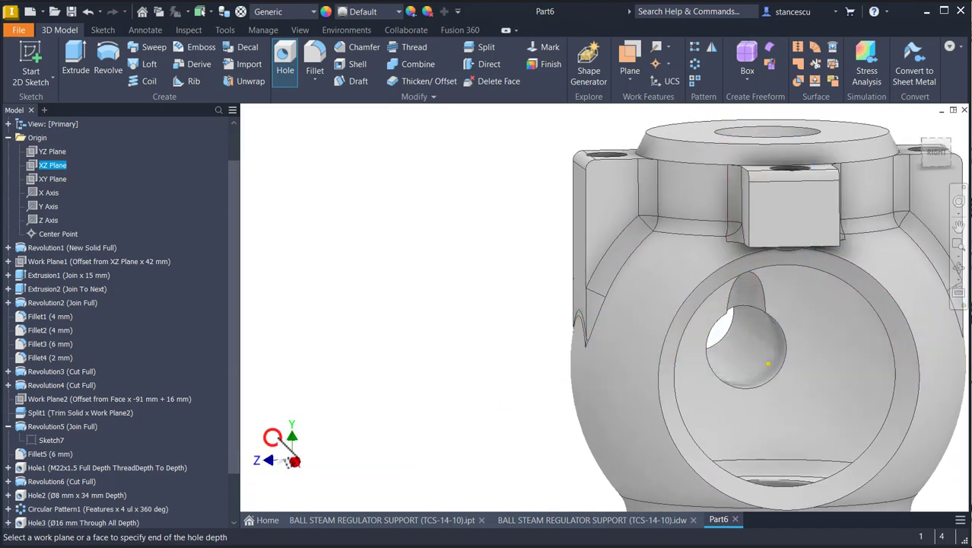
{"action": "key", "text": "F6"}
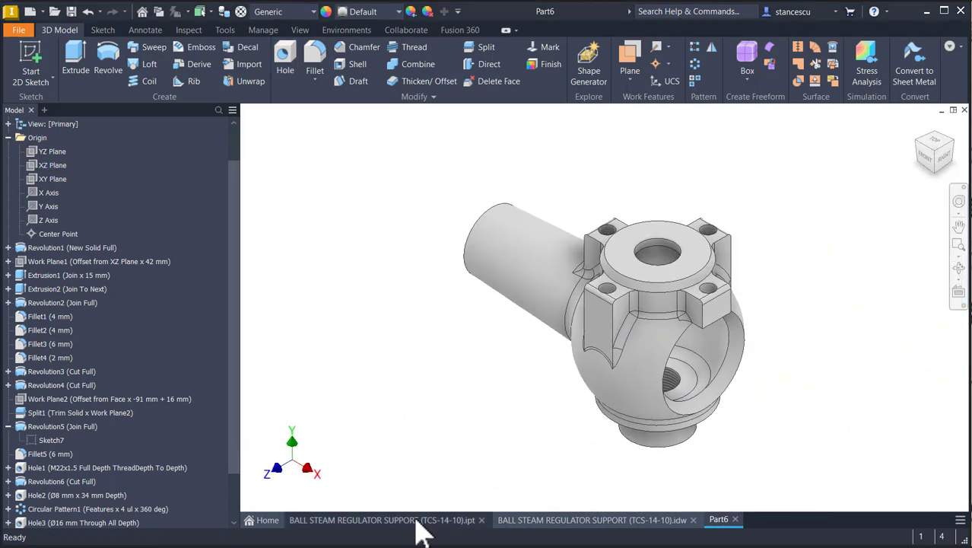
Check the finished part's lower neck and, in the .idw drawing, dimension the height of the radial 6 mm holes' axis from the bottom face
{"action": "left_click", "coordinate": [440, 520]}
{"action": "middle_click_drag", "start_coordinate": [522, 449], "coordinate": [527, 278], "text": "shift"}
{"action": "key", "text": "F6"}
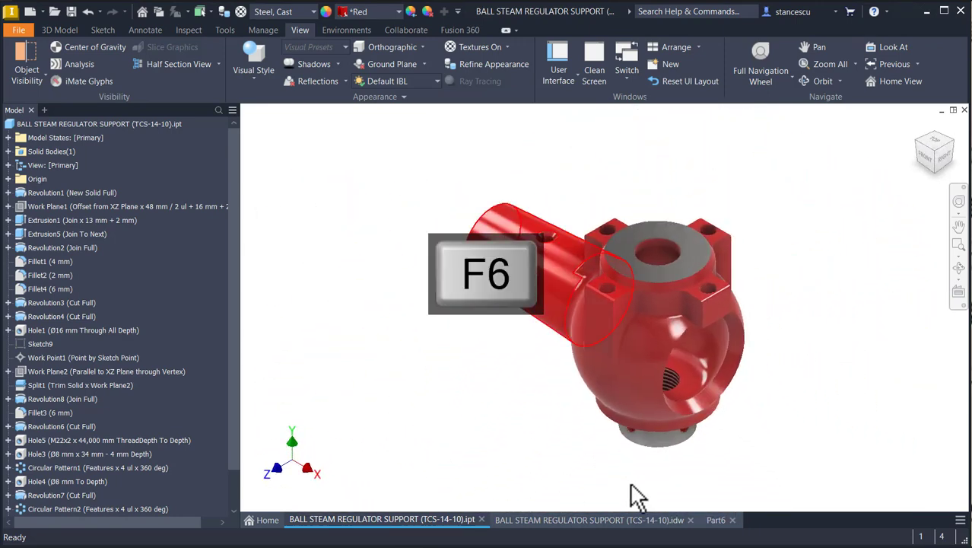
{"action": "left_click", "coordinate": [628, 520]}
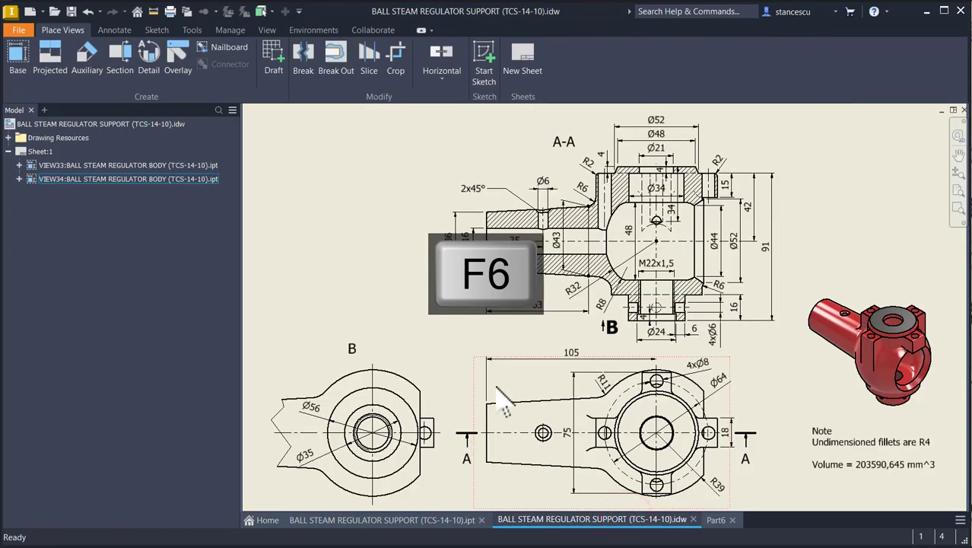
{"action": "scroll", "coordinate": [688, 308], "scroll_direction": "up", "scroll_amount": 5}
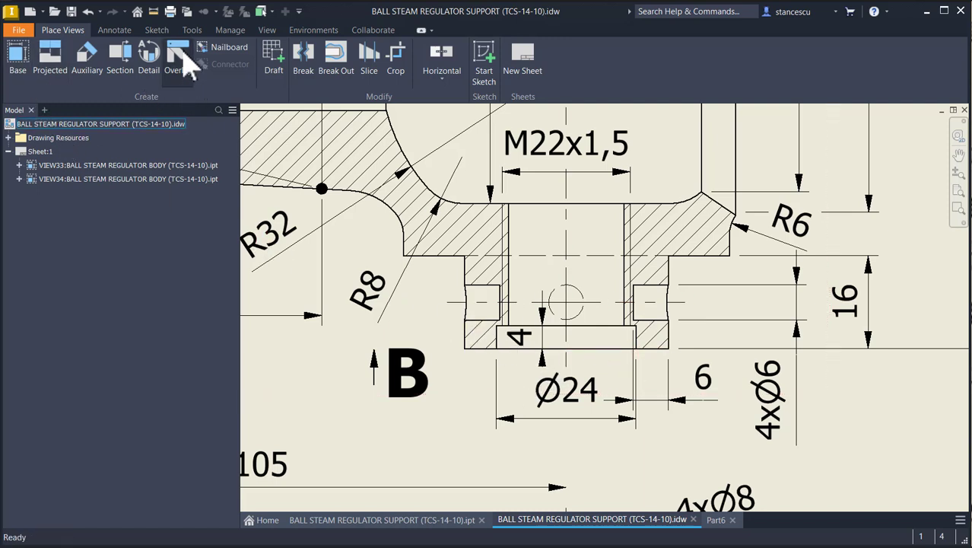
{"action": "left_click", "coordinate": [114, 30]}
{"action": "left_click", "coordinate": [22, 54]}
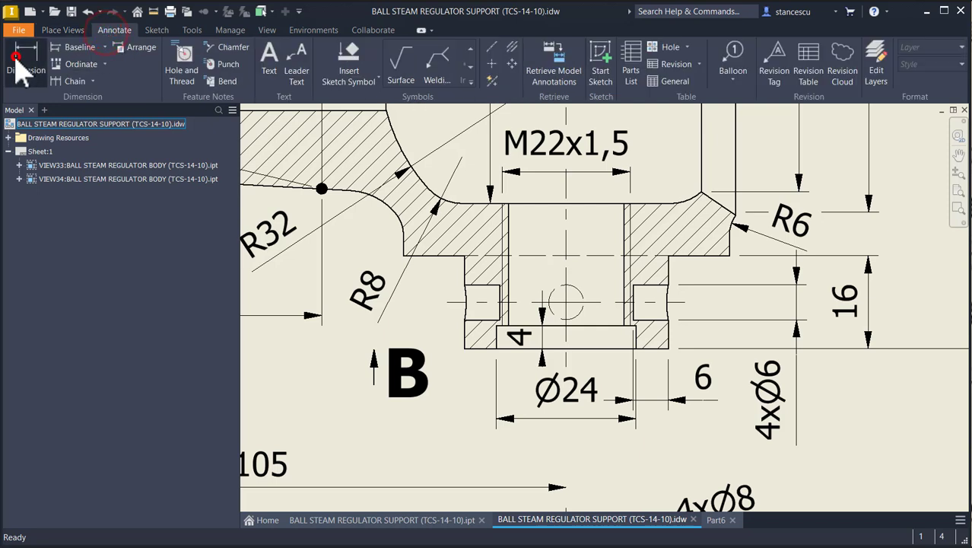
{"action": "left_click", "coordinate": [659, 302]}
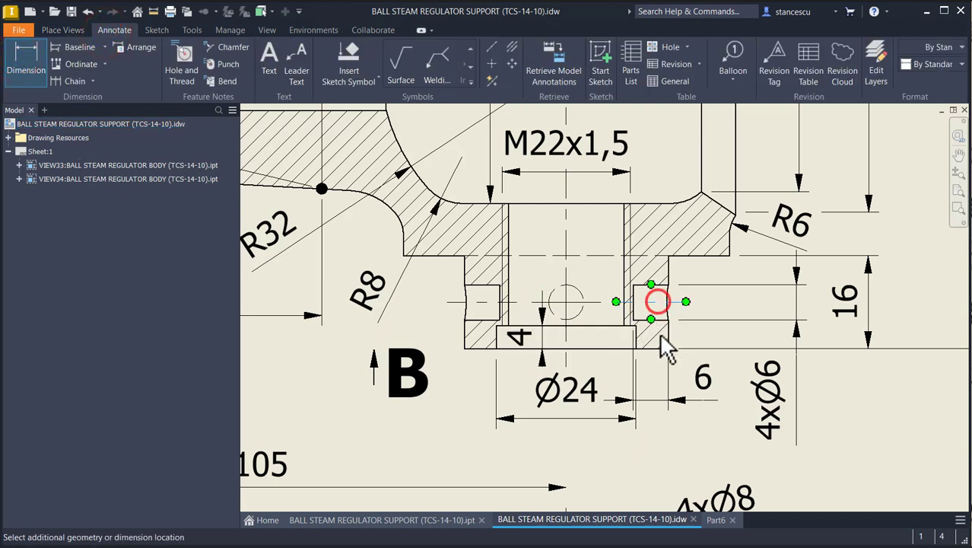
{"action": "left_click", "coordinate": [661, 347]}
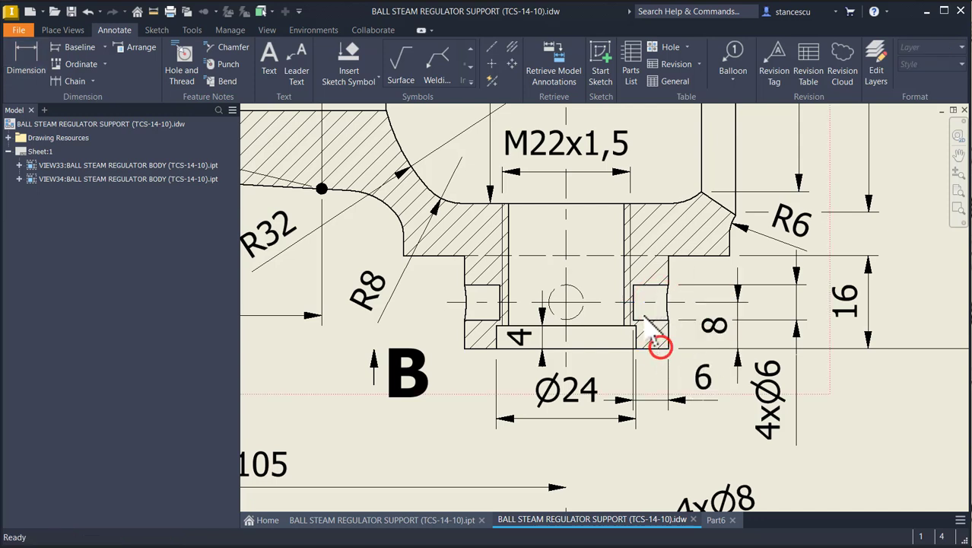
{"action": "left_click", "coordinate": [784, 385]}
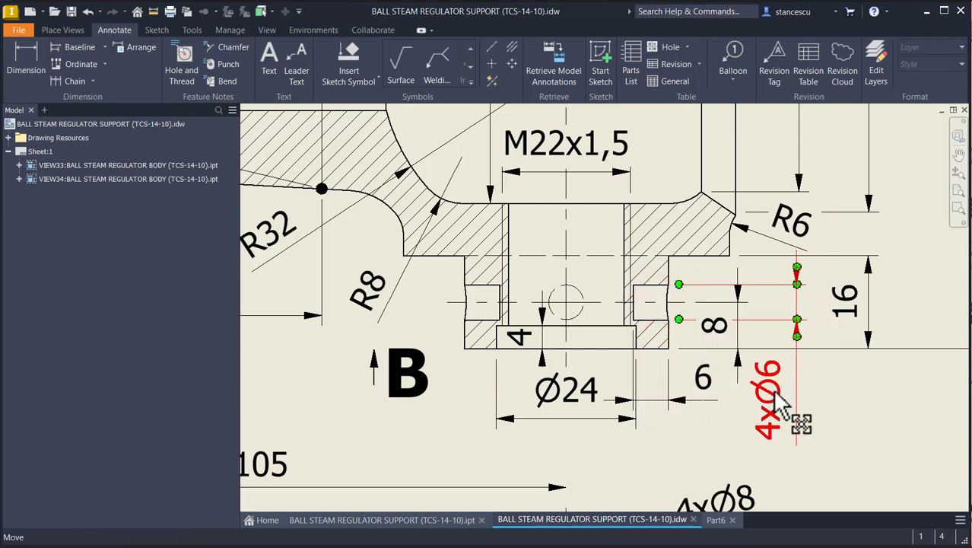
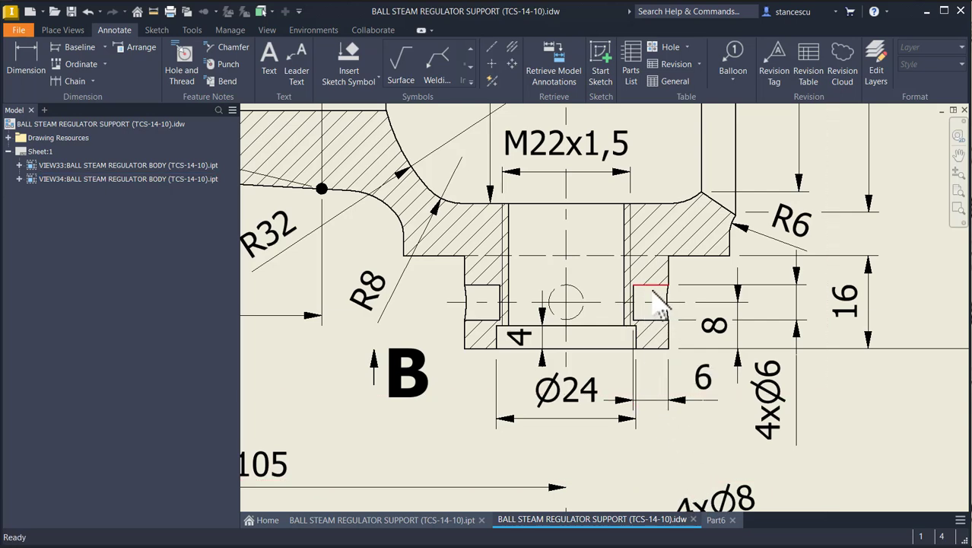
In Part6, start a sketch on the XY Plane with sliced graphics and project the threaded neck's outer vertical edge
{"action": "left_click", "coordinate": [715, 520]}
{"action": "left_click", "coordinate": [434, 333]}
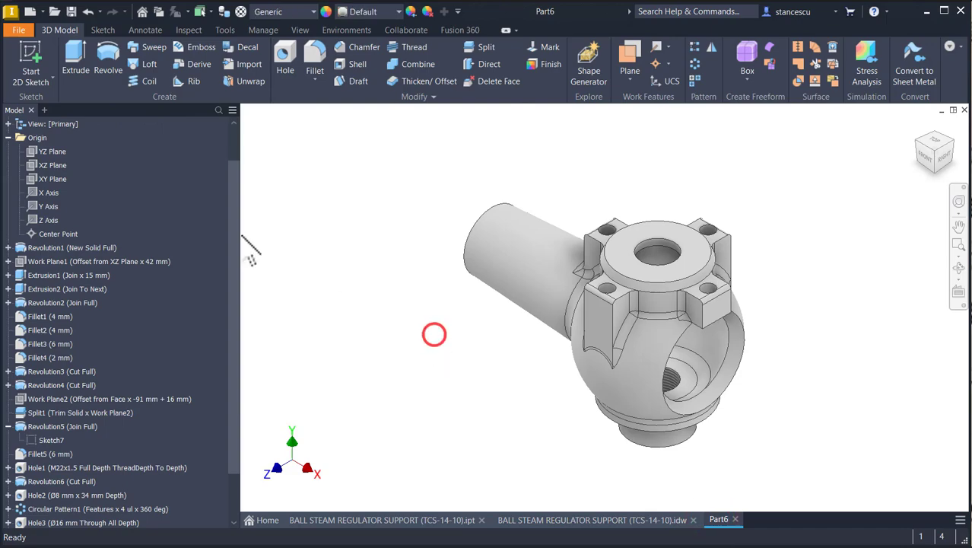
{"action": "left_click", "coordinate": [43, 179]}
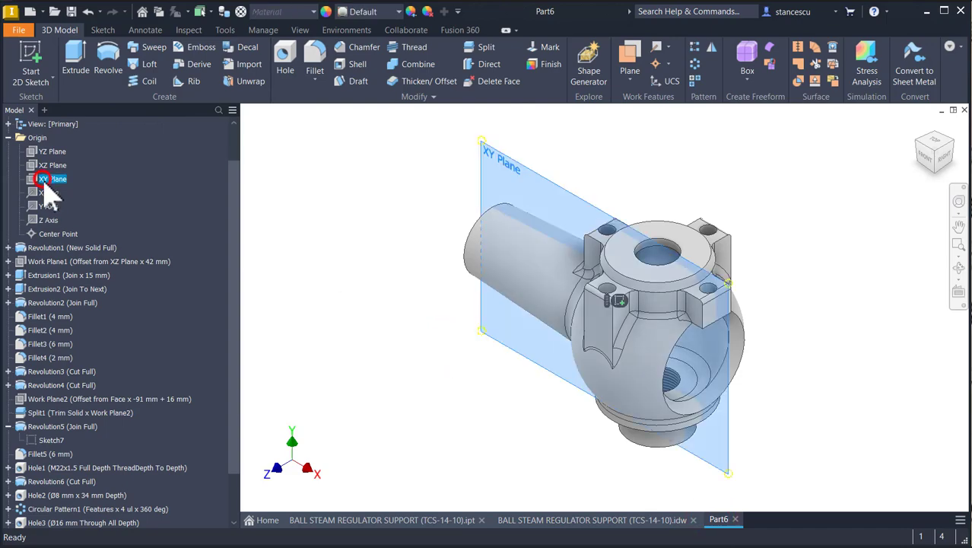
{"action": "left_click", "coordinate": [618, 301]}
{"action": "key", "text": "F7"}
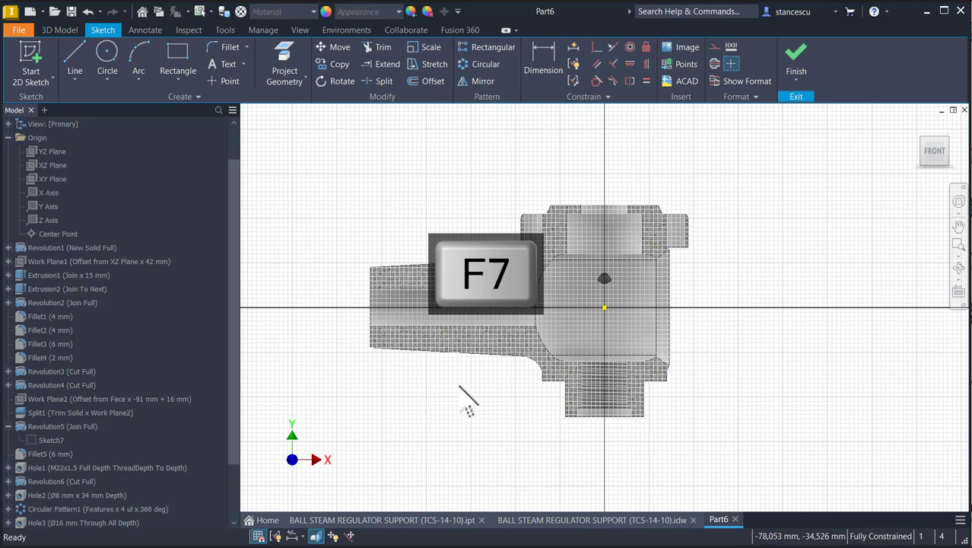
{"action": "scroll", "coordinate": [575, 442], "scroll_direction": "up", "scroll_amount": 3}
{"action": "scroll", "coordinate": [662, 403], "scroll_direction": "up", "scroll_amount": 3}
{"action": "middle_click_drag", "start_coordinate": [662, 402], "coordinate": [633, 353]}
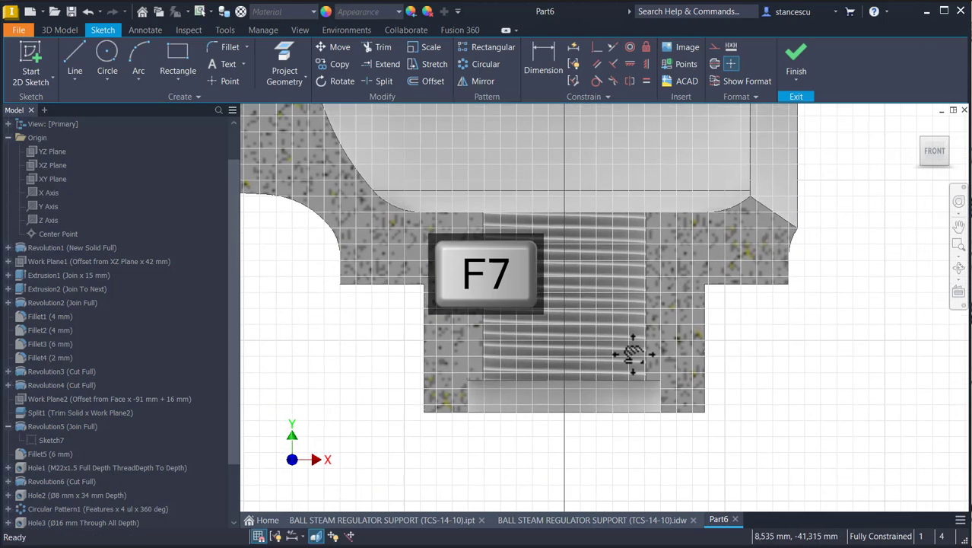
{"action": "left_click", "coordinate": [285, 55]}
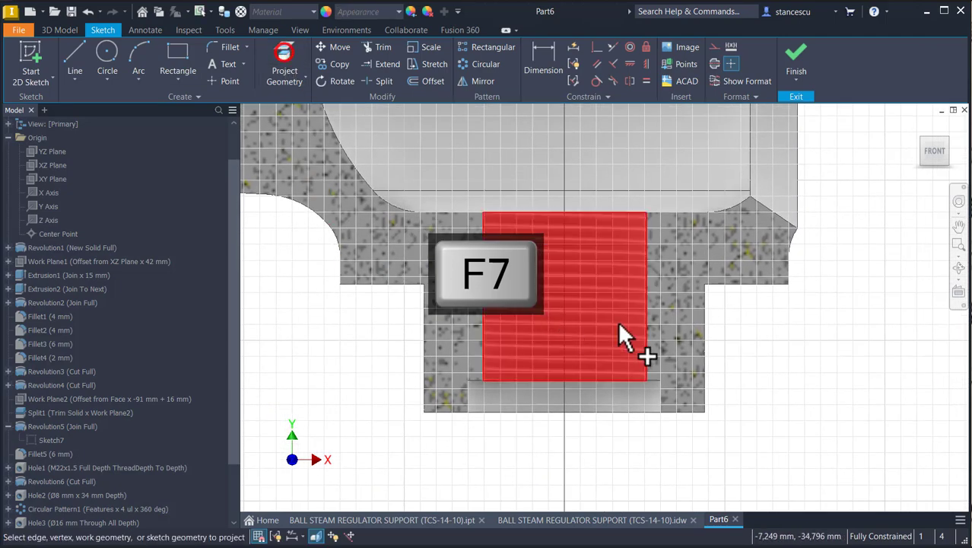
{"action": "left_click", "coordinate": [708, 339]}
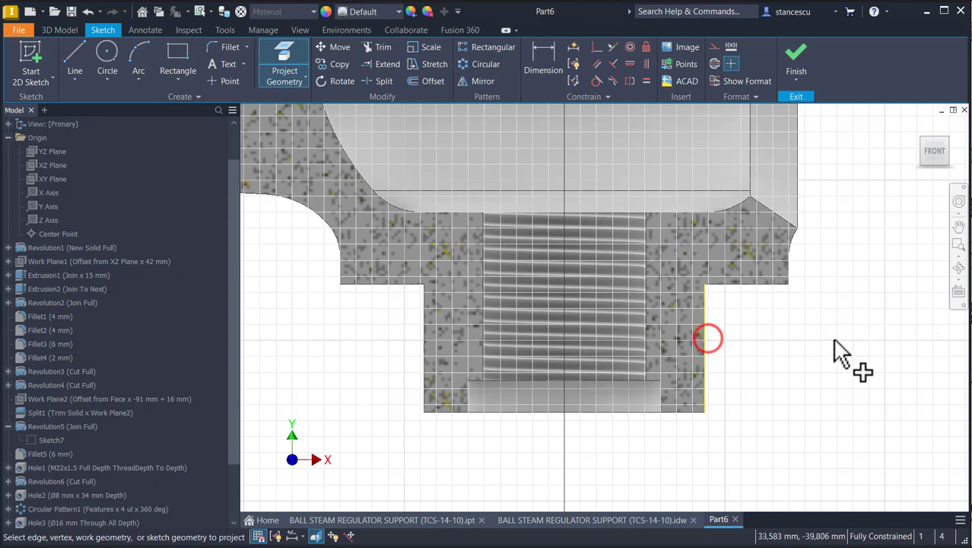
Sketch a rectangle about 4.5 mm wide inward from the neck's projected edge and convert its lower side to a centerline
{"action": "left_click", "coordinate": [171, 65]}
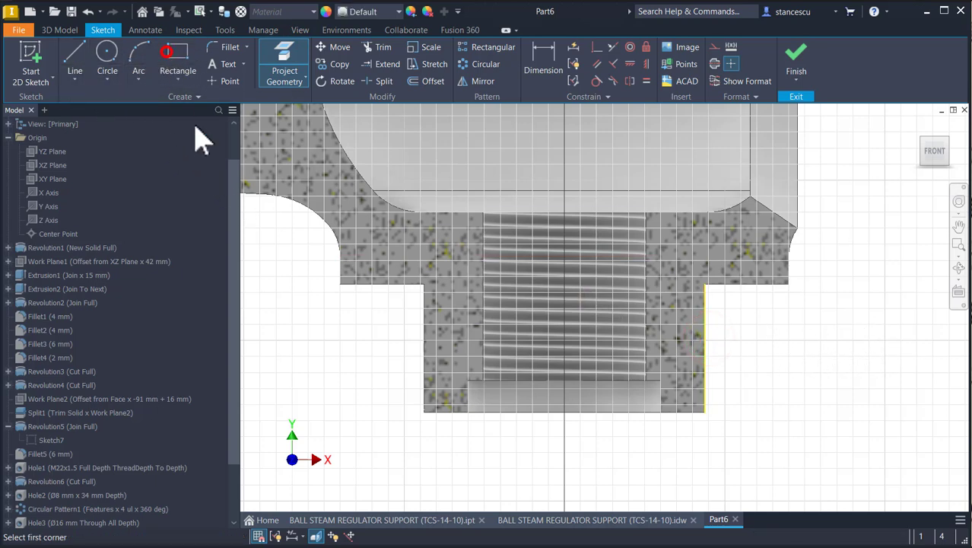
{"action": "left_click", "coordinate": [702, 326]}
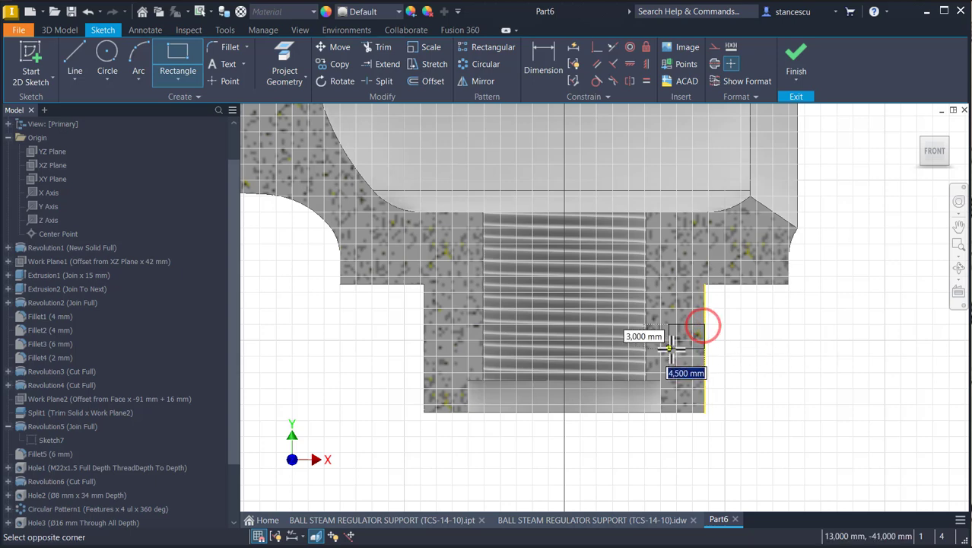
{"action": "left_click", "coordinate": [669, 356]}
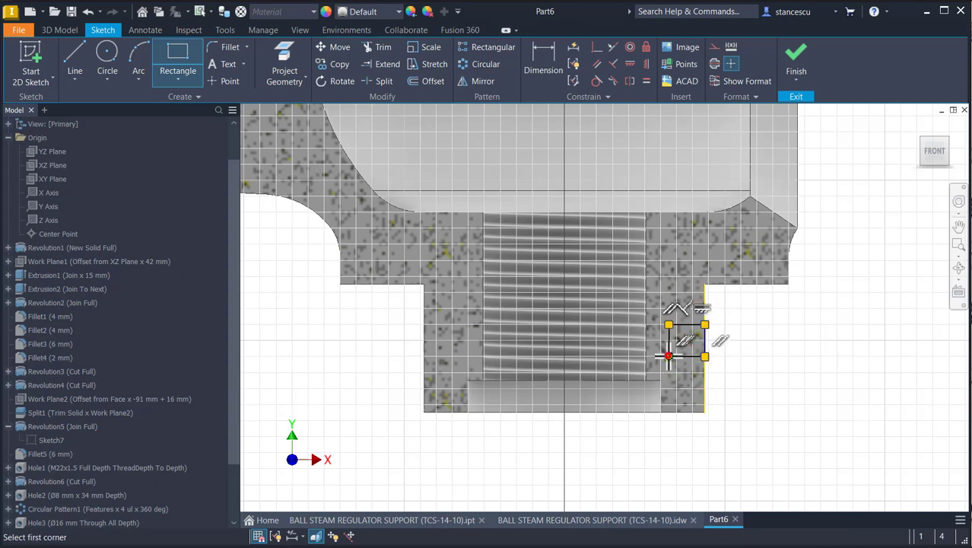
{"action": "key", "text": "Escape"}
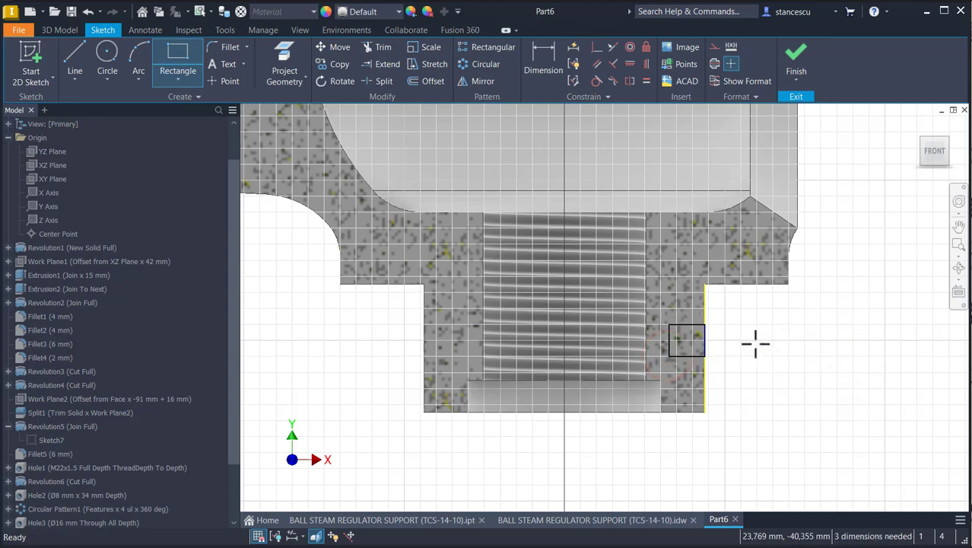
{"action": "left_click", "coordinate": [693, 353]}
{"action": "left_click", "coordinate": [716, 46]}
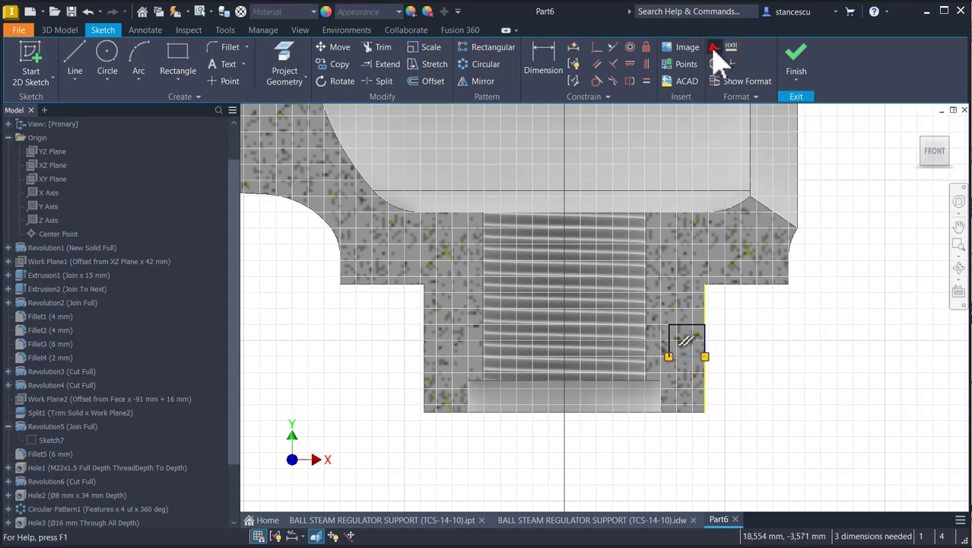
{"action": "left_click", "coordinate": [716, 63]}
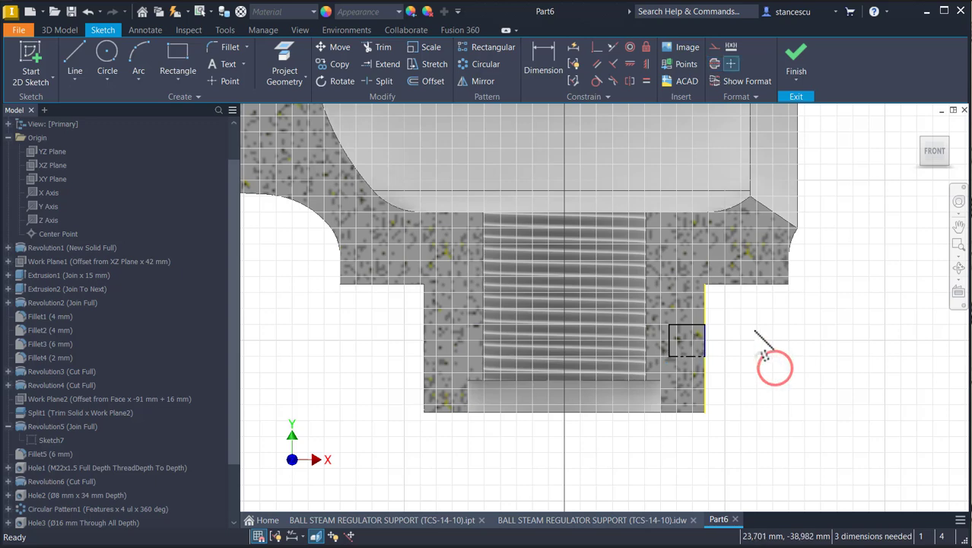
Add a 6 mm diameter dimension between the rectangle's upper side and its centerline
{"action": "left_click", "coordinate": [538, 69]}
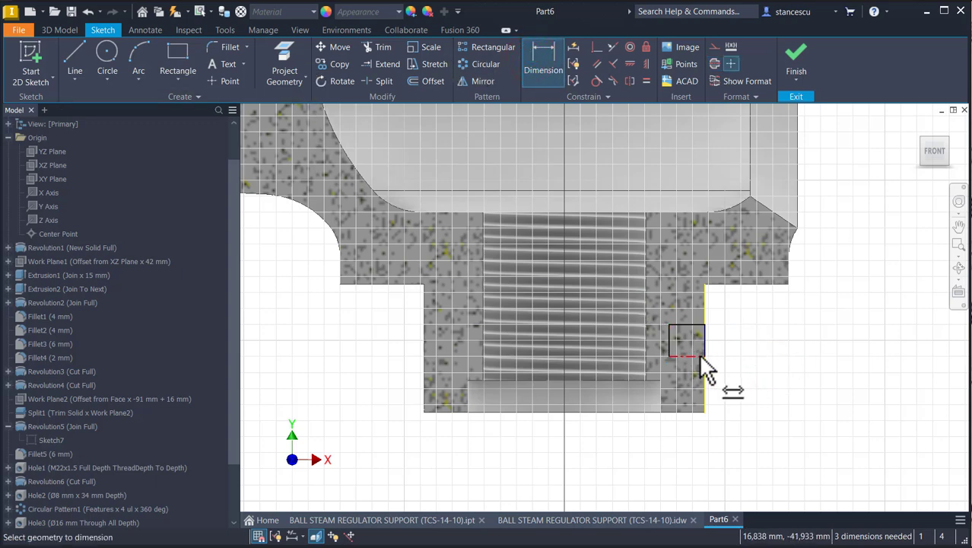
{"action": "left_click", "coordinate": [697, 326]}
{"action": "left_click", "coordinate": [753, 361]}
{"action": "type", "text": "6"}
{"action": "key", "text": "Return"}
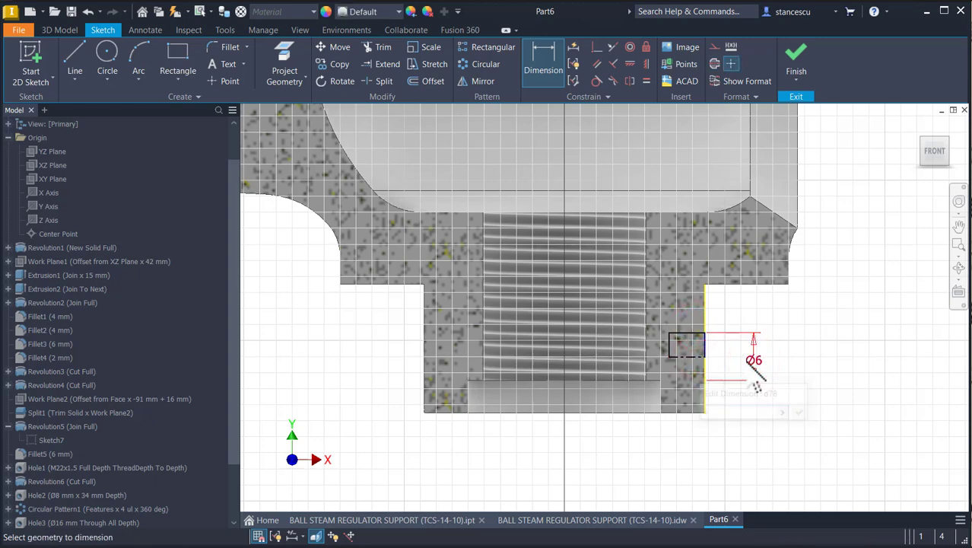
Dimension the rectangle's centerline 8 mm from the neck's bottom edge
{"action": "left_click", "coordinate": [683, 413]}
{"action": "left_click", "coordinate": [688, 357]}
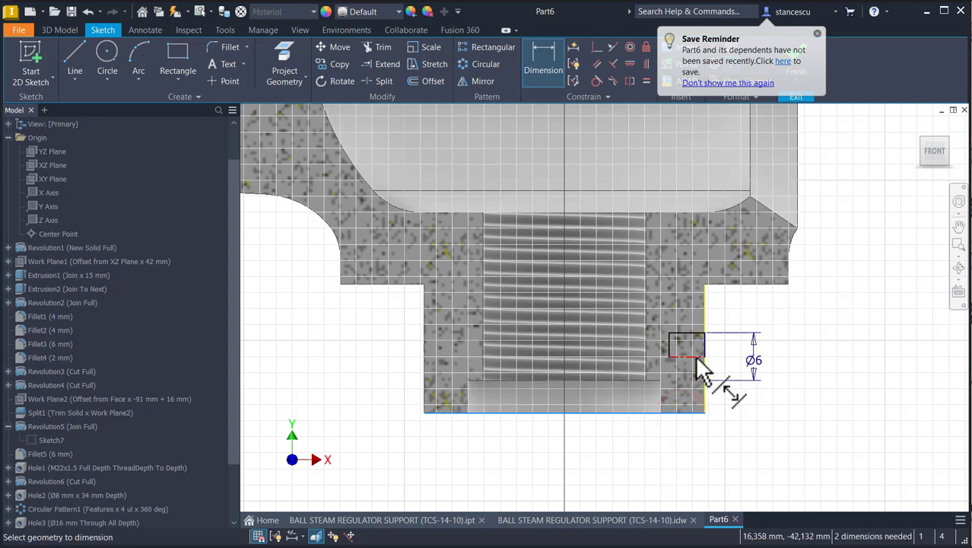
{"action": "left_click", "coordinate": [736, 387]}
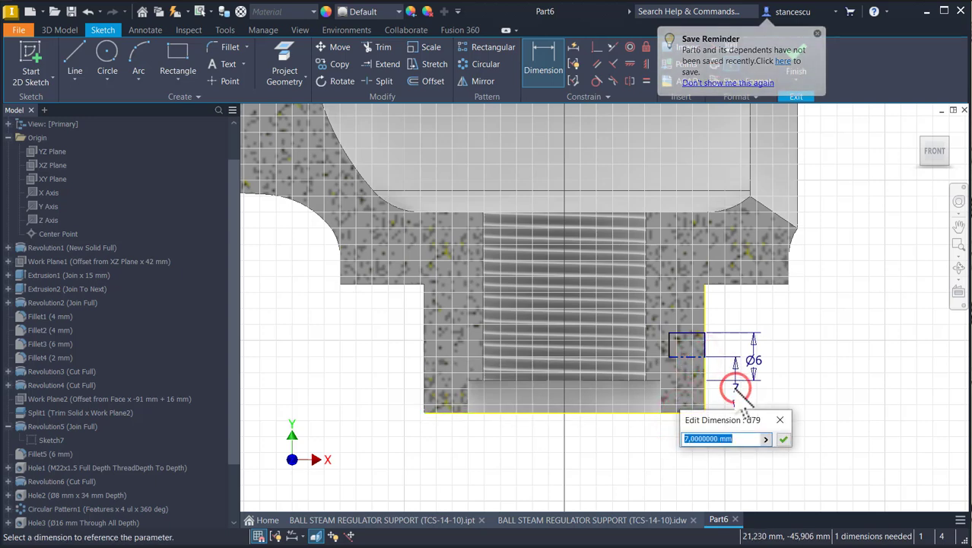
{"action": "type", "text": "8"}
{"action": "key", "text": "Return"}
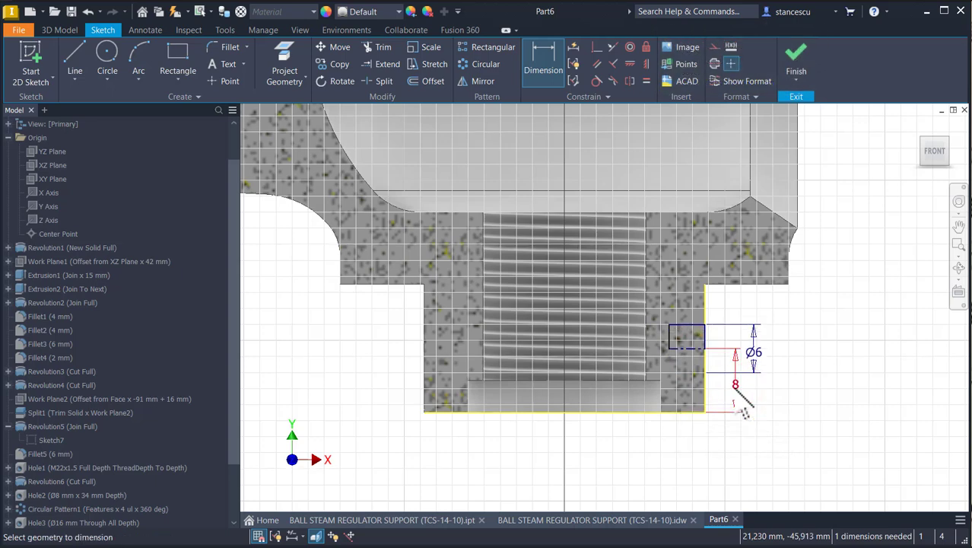
Dimension the rectangle's horizontal side 6 mm and finish the sketch
{"action": "left_click", "coordinate": [699, 326]}
{"action": "left_click", "coordinate": [718, 311]}
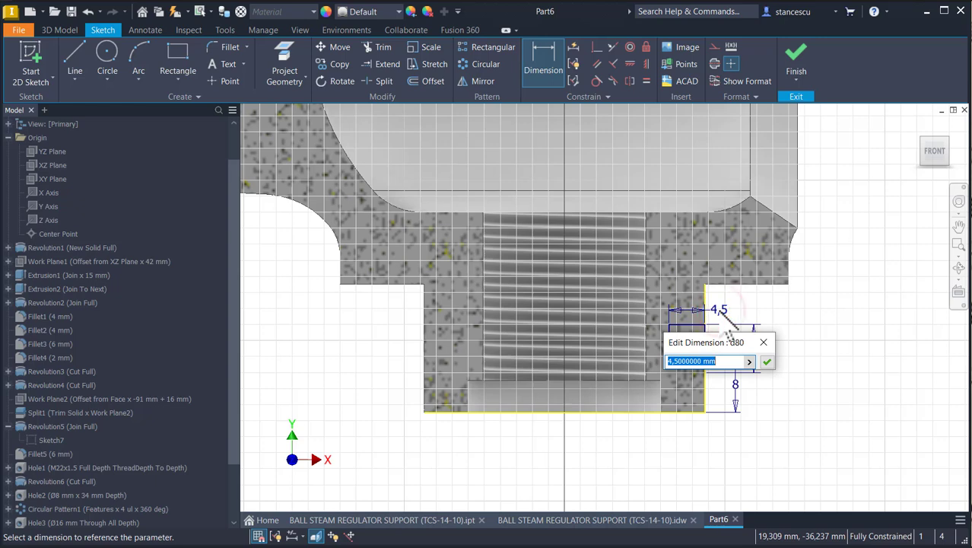
{"action": "type", "text": "6"}
{"action": "key", "text": "Return"}
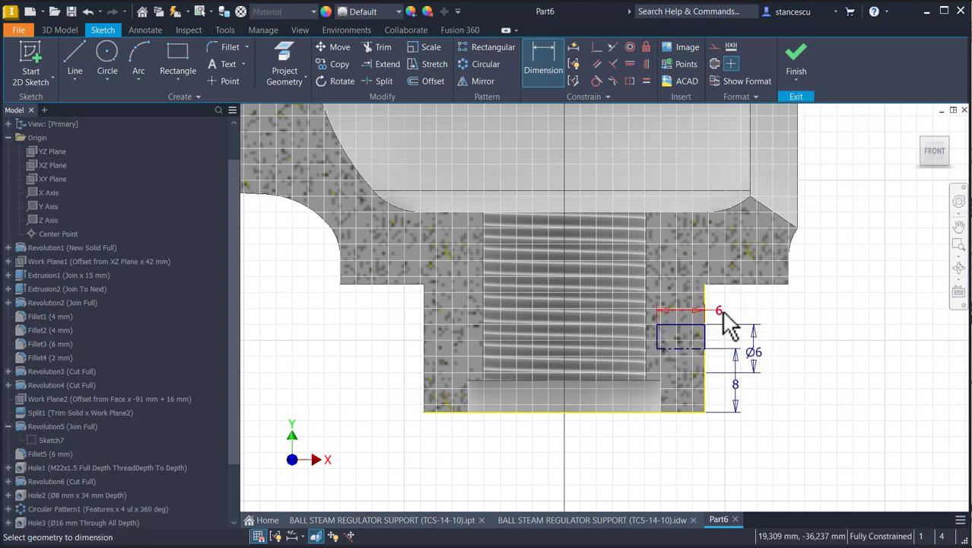
{"action": "left_click", "coordinate": [796, 61]}
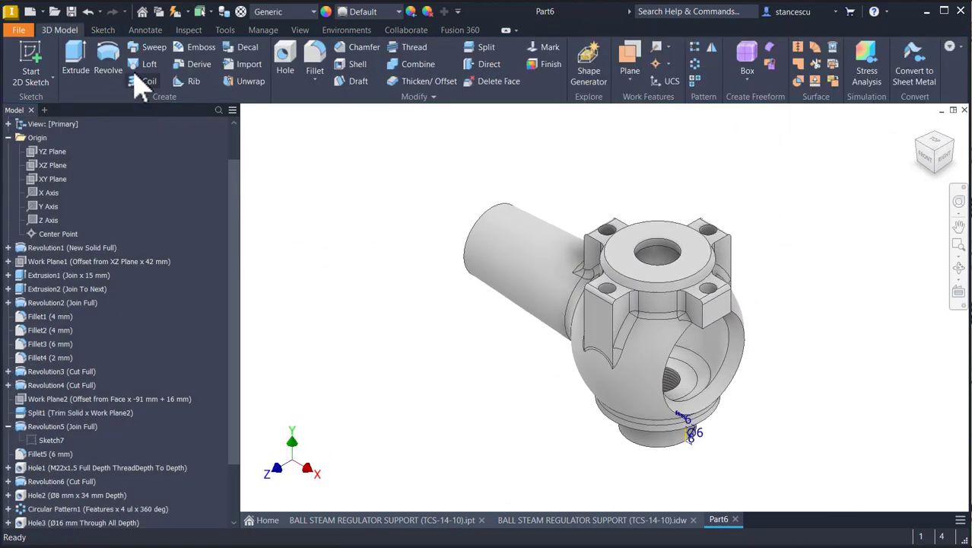
Cut a radial hole in the neck by revolving the rectangle profile a full 360 degrees around its centerline
{"action": "left_click", "coordinate": [108, 63]}
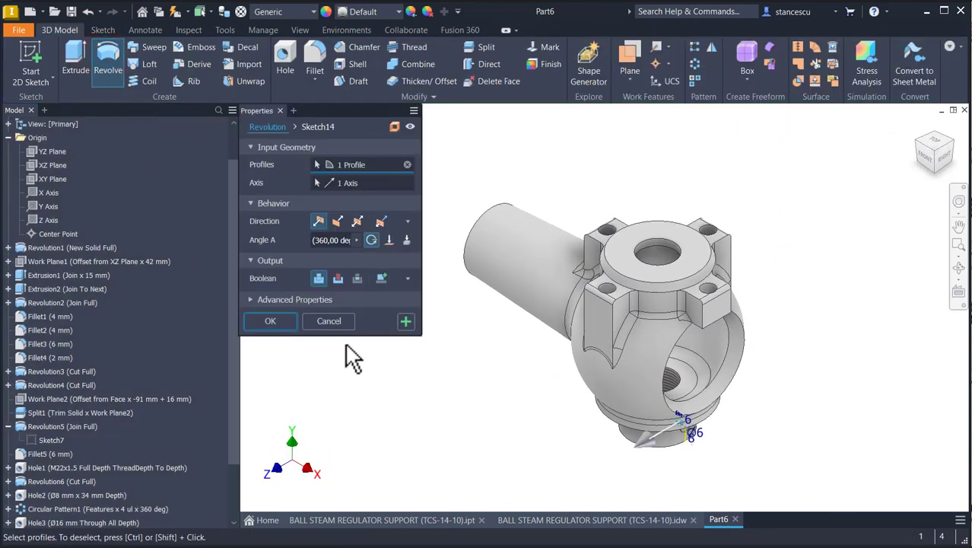
{"action": "left_click", "coordinate": [338, 278]}
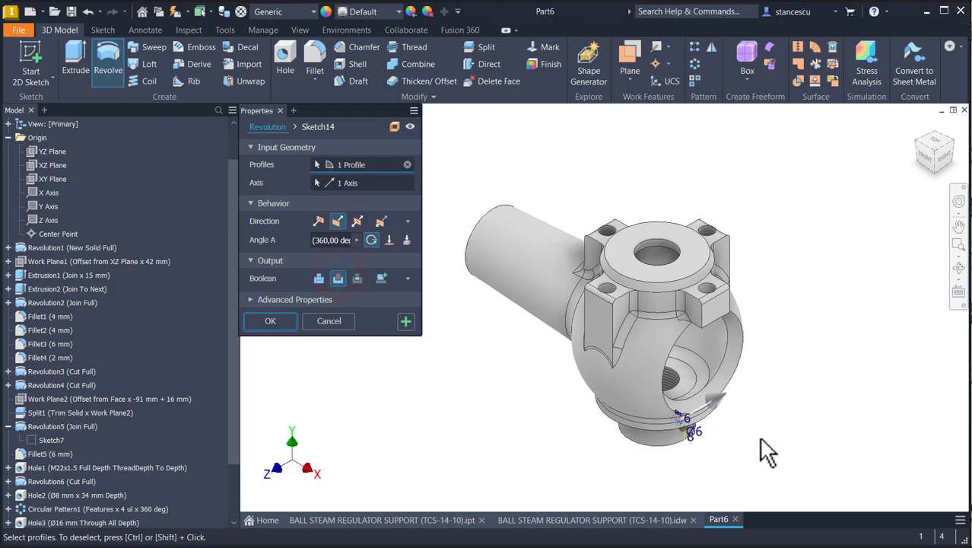
{"action": "middle_click_drag", "start_coordinate": [763, 452], "coordinate": [734, 443], "text": "shift"}
{"action": "scroll", "coordinate": [684, 461], "scroll_direction": "up", "scroll_amount": 5}
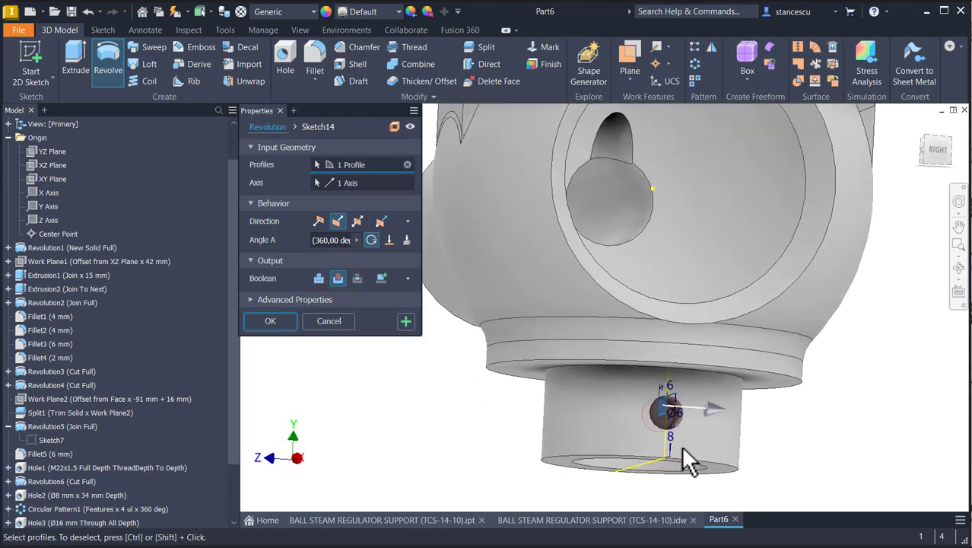
{"action": "left_click", "coordinate": [261, 320]}
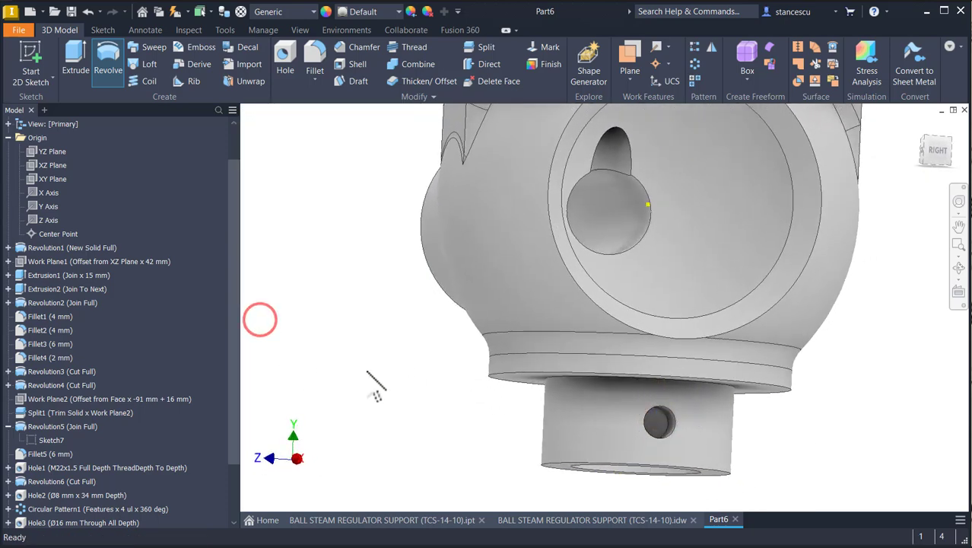
Circular-pattern the revolved neck hole around the body's vertical axis with 4 occurrences over 360 degrees
{"action": "key", "text": "F6"}
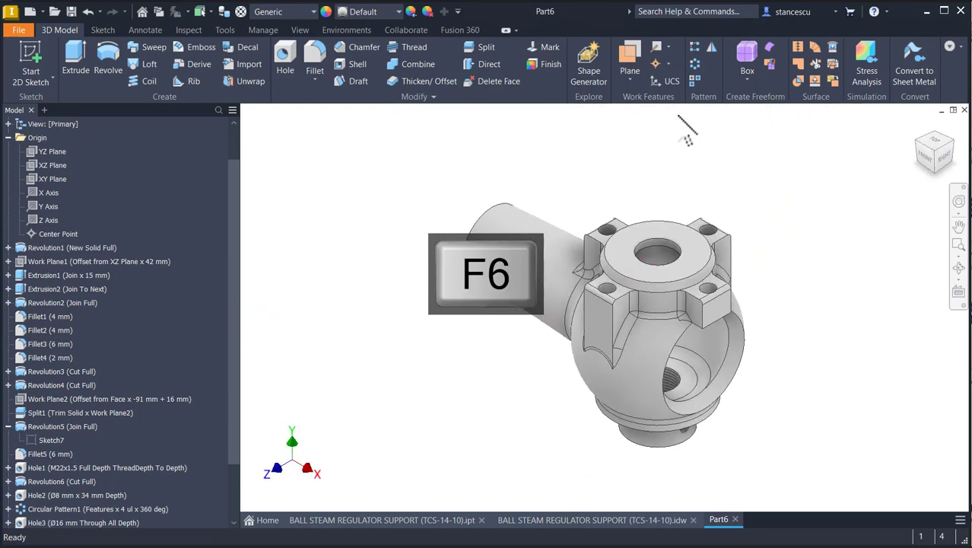
{"action": "left_click", "coordinate": [694, 65]}
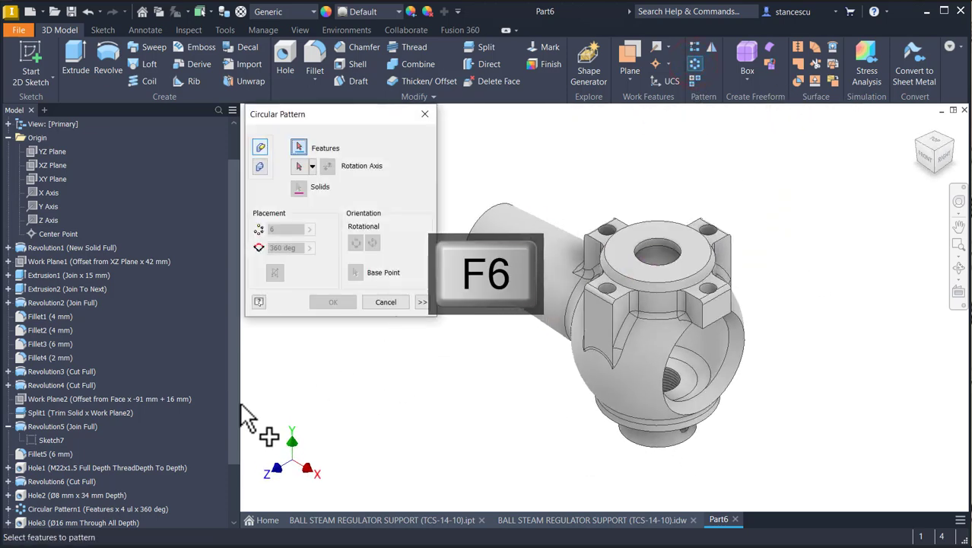
{"action": "scroll", "coordinate": [91, 518], "scroll_direction": "down", "scroll_amount": 3}
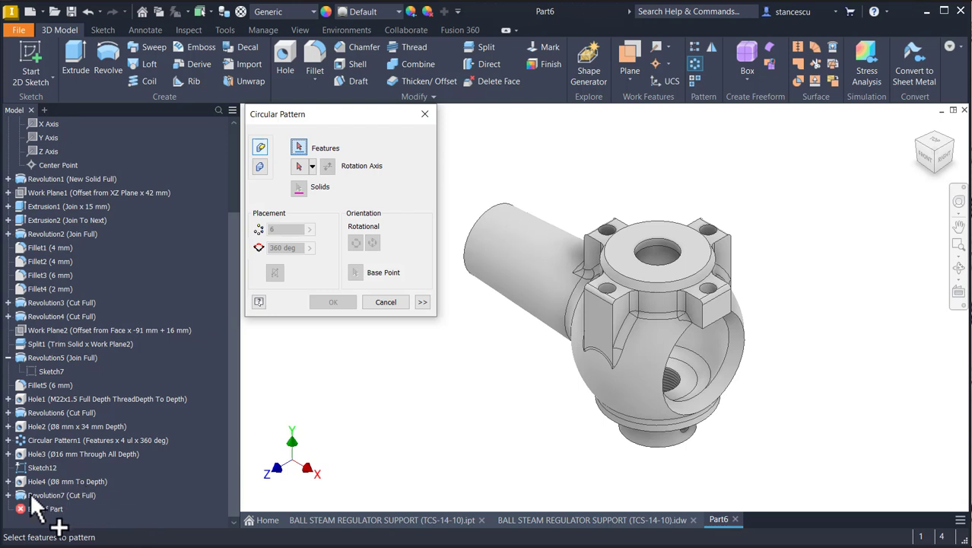
{"action": "left_click", "coordinate": [45, 495]}
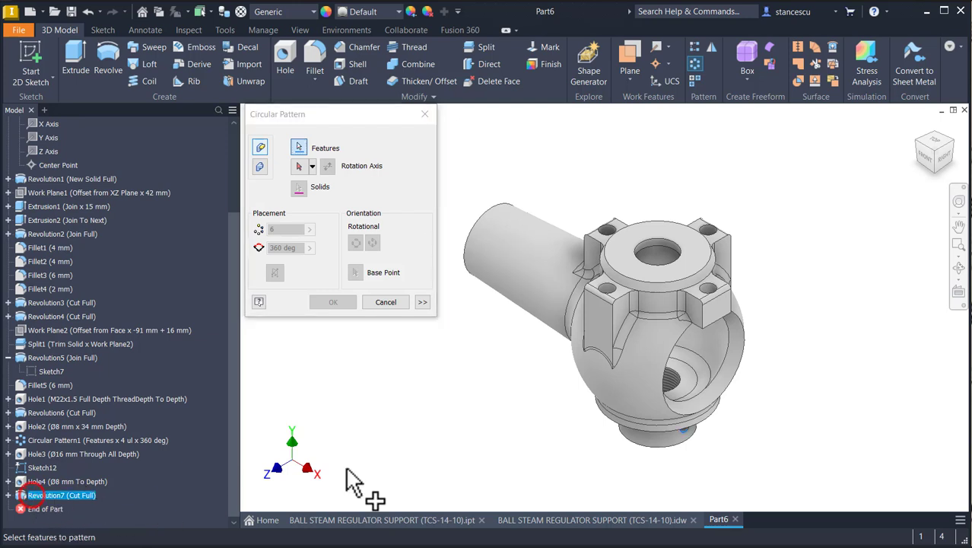
{"action": "left_click", "coordinate": [299, 166]}
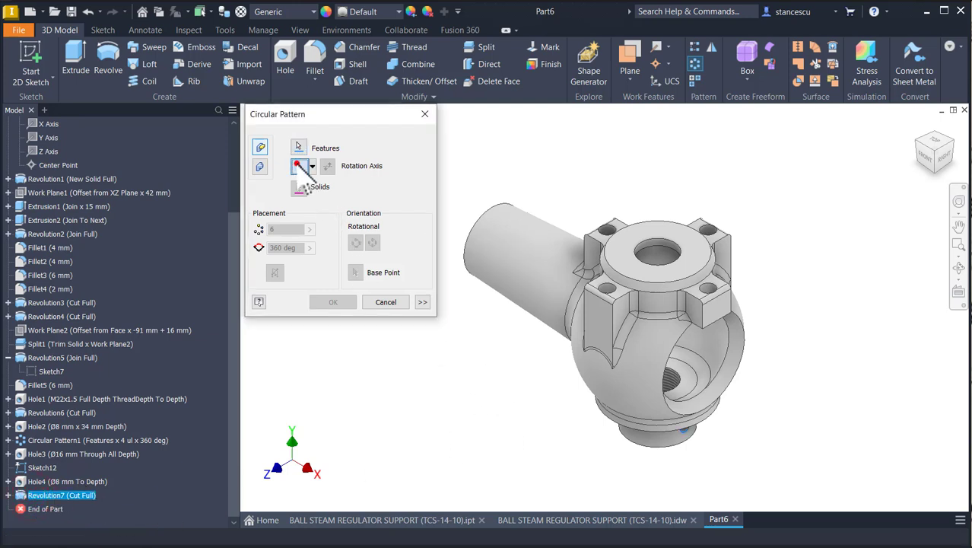
{"action": "left_click", "coordinate": [657, 311]}
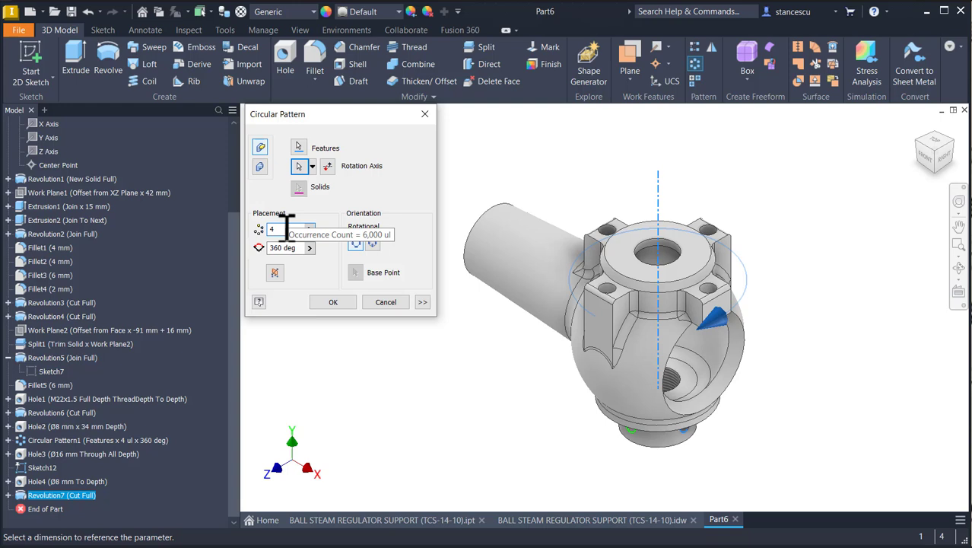
{"action": "left_click", "coordinate": [334, 302]}
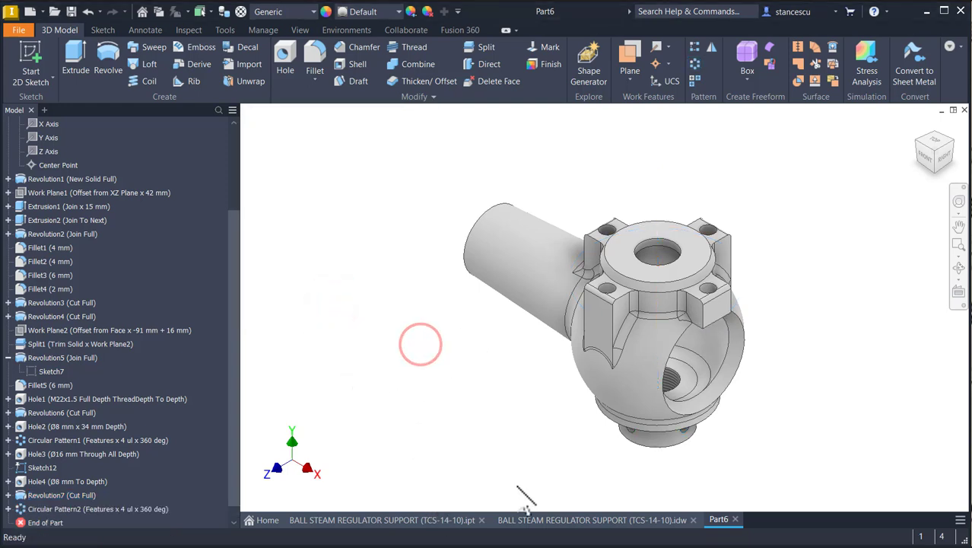
Consult the arm hole in the BALL STEAM REGULATOR SUPPORT drawing, and start a Part6 sketch on the XZ Plane with sliced graphics
{"action": "left_click", "coordinate": [544, 519]}
{"action": "key", "text": "Home"}
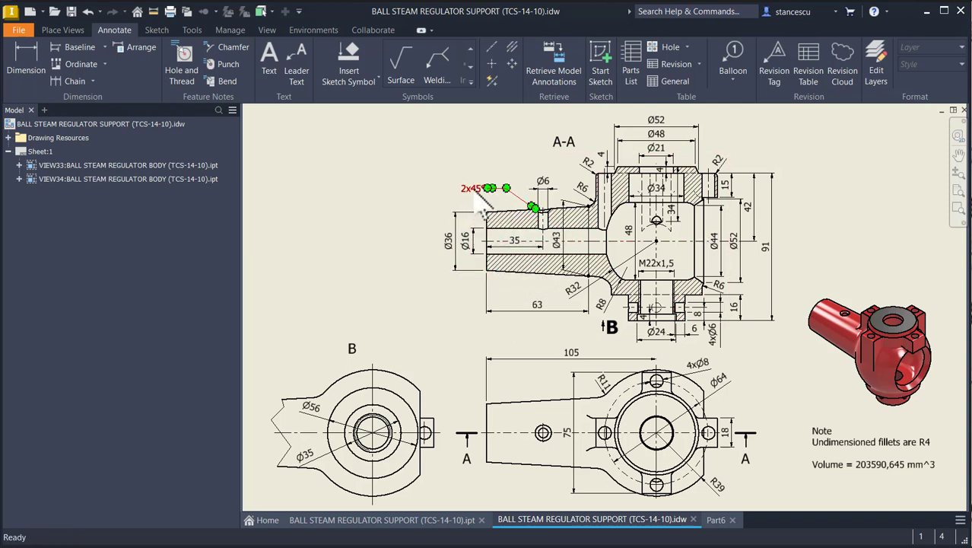
{"action": "left_click", "coordinate": [716, 520]}
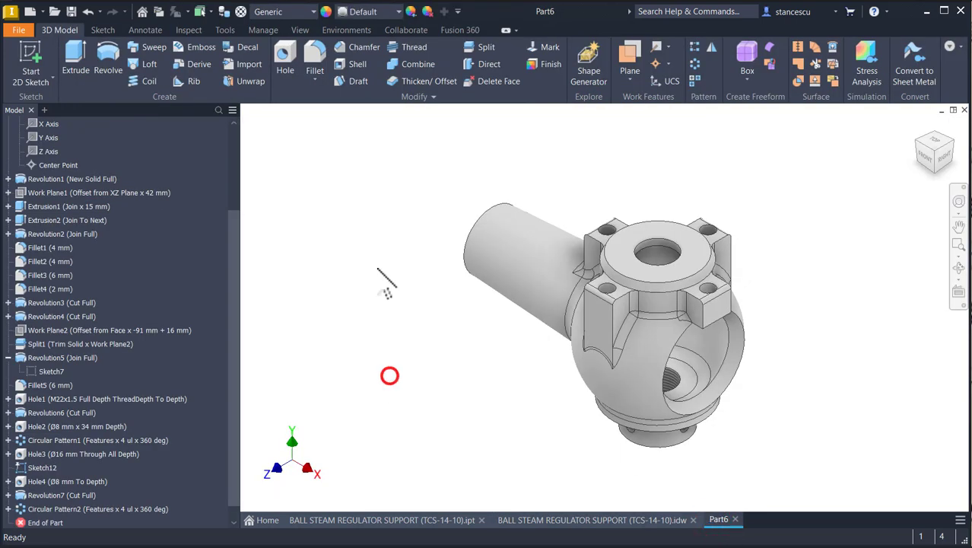
{"action": "scroll", "coordinate": [133, 190], "scroll_direction": "up", "scroll_amount": 2}
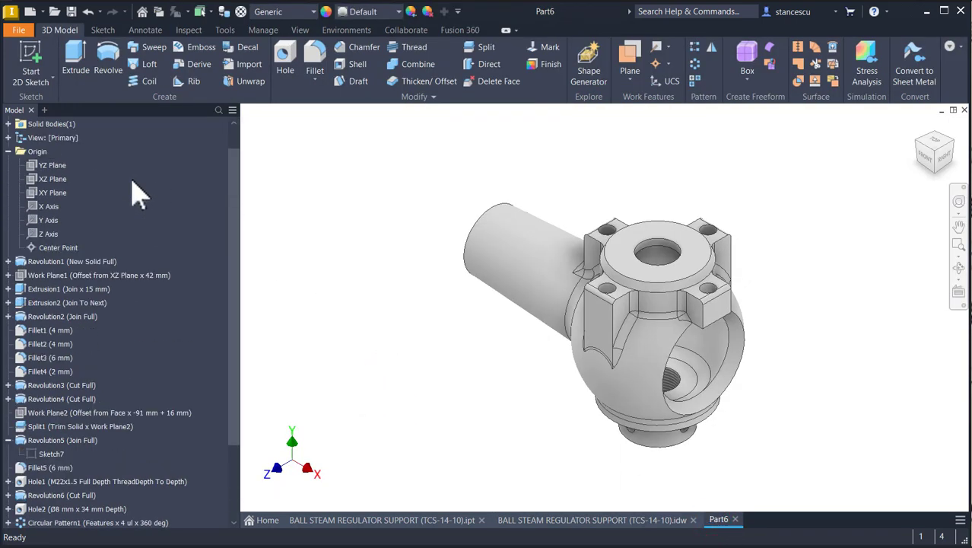
{"action": "left_click", "coordinate": [55, 179]}
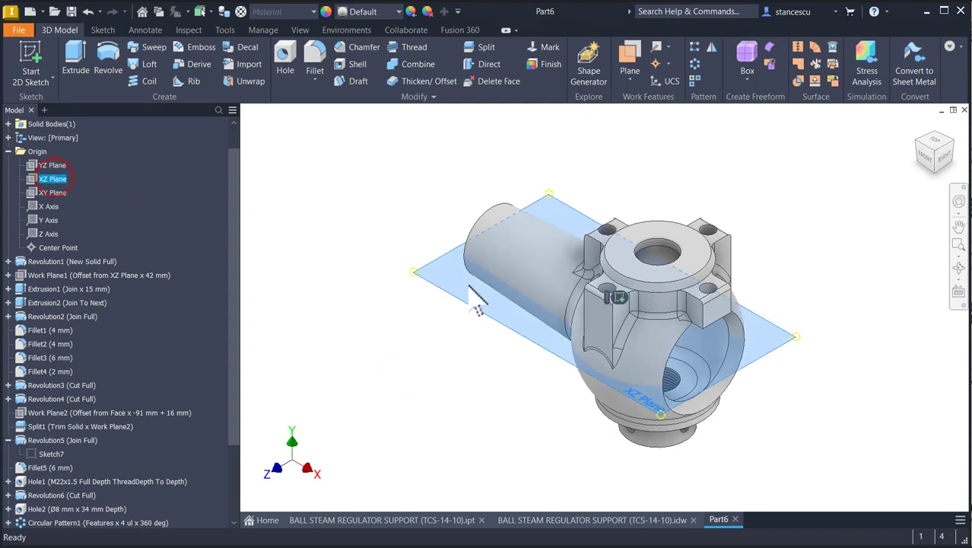
{"action": "left_click", "coordinate": [618, 297]}
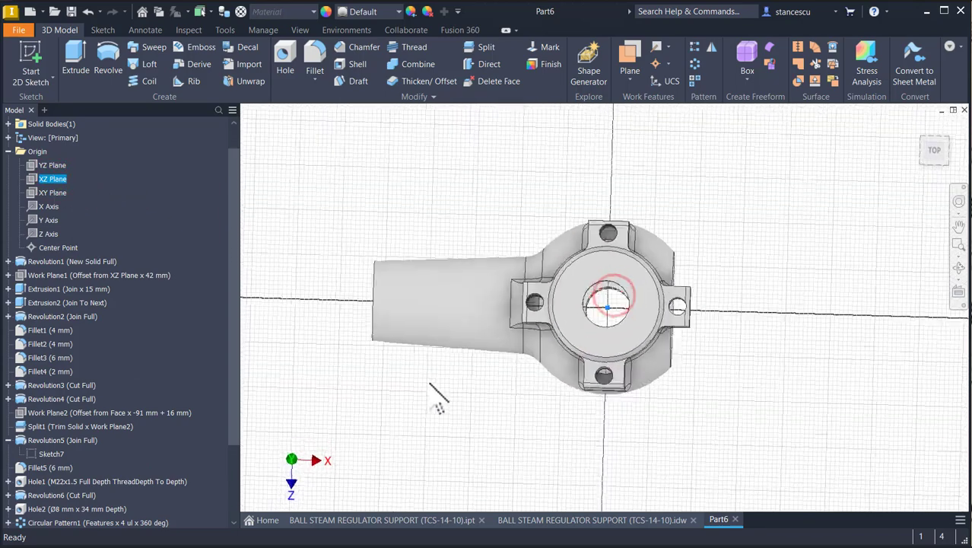
{"action": "key", "text": "F7"}
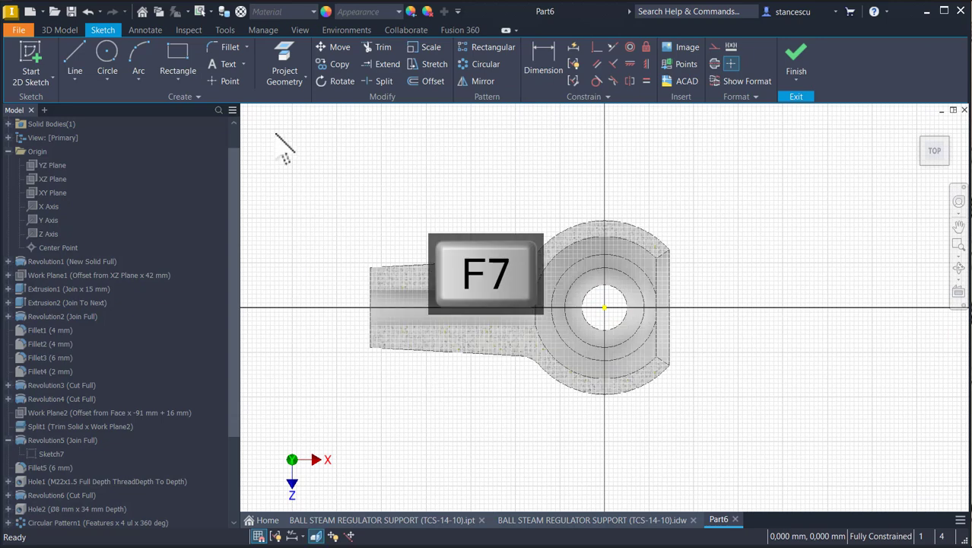
Draw a 6 mm diameter circle beside the arm and align its center horizontally with the origin
{"action": "left_click", "coordinate": [109, 55]}
{"action": "left_click", "coordinate": [413, 191]}
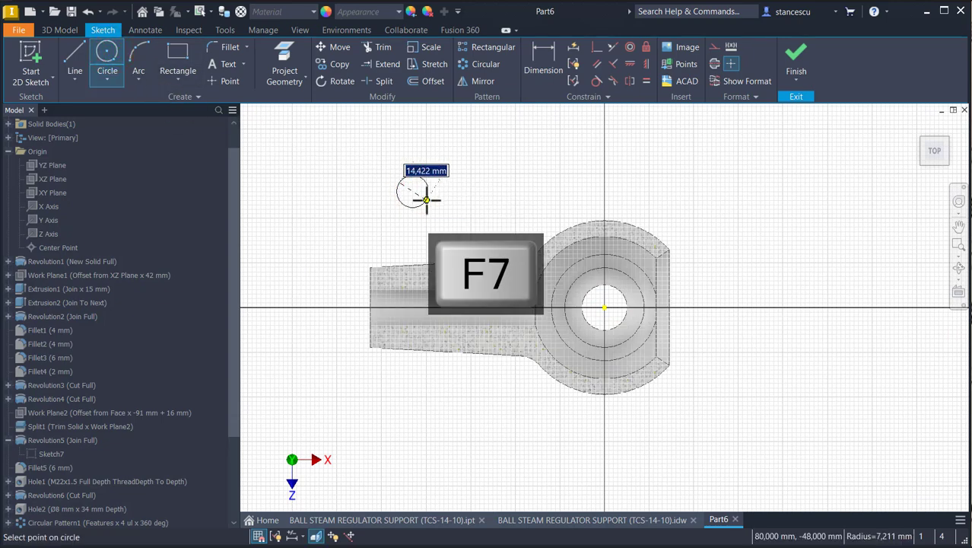
{"action": "type", "text": "6"}
{"action": "key", "text": "Return"}
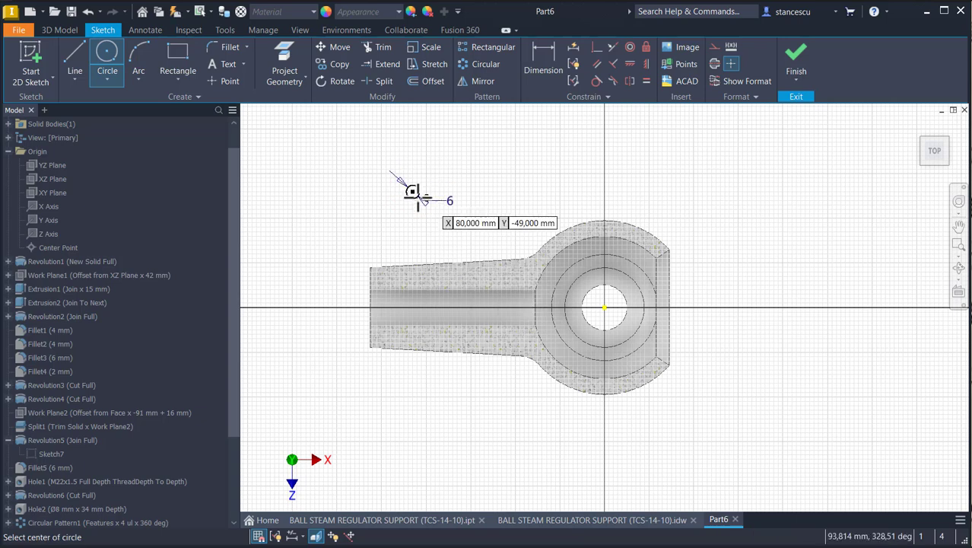
{"action": "left_click", "coordinate": [630, 64]}
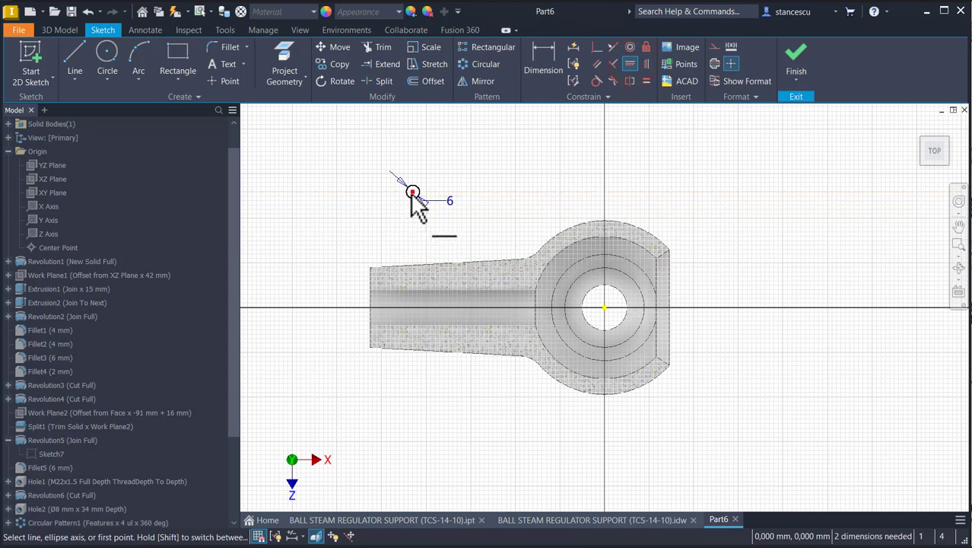
{"action": "left_click", "coordinate": [412, 192]}
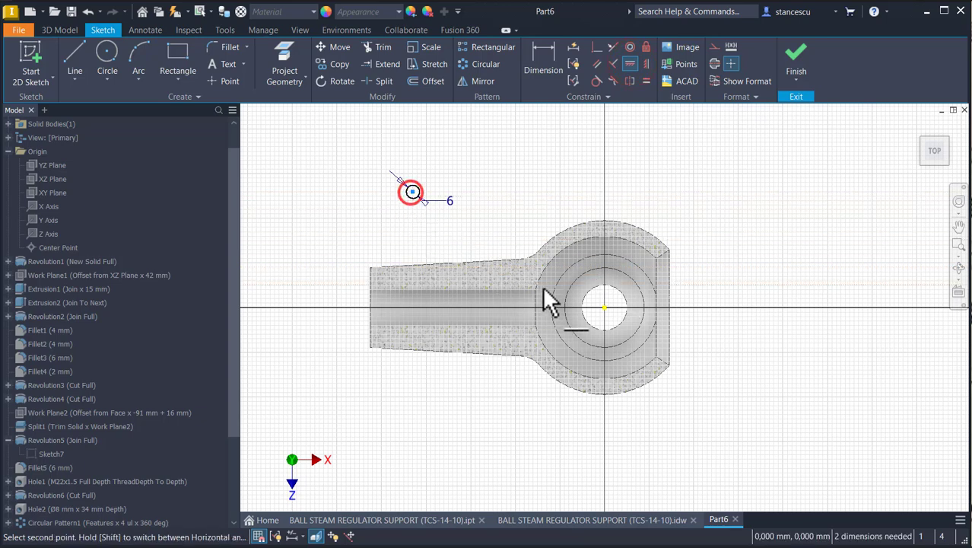
{"action": "left_click", "coordinate": [605, 306]}
Dimension the circle's center 35 mm from the arm's end edge and finish the sketch
{"action": "left_click", "coordinate": [543, 58]}
{"action": "left_click", "coordinate": [370, 276]}
{"action": "left_click", "coordinate": [412, 304]}
{"action": "left_click", "coordinate": [400, 222]}
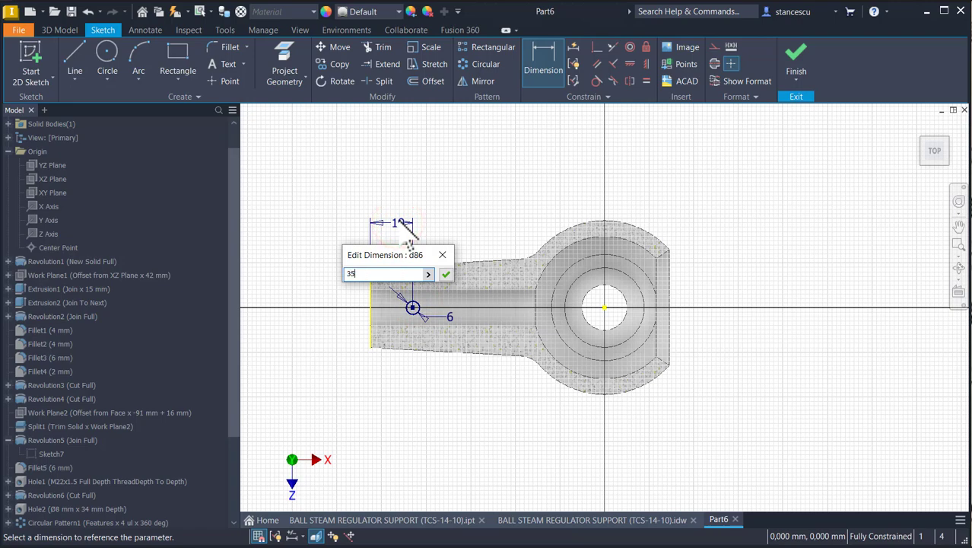
{"action": "key", "text": "Return"}
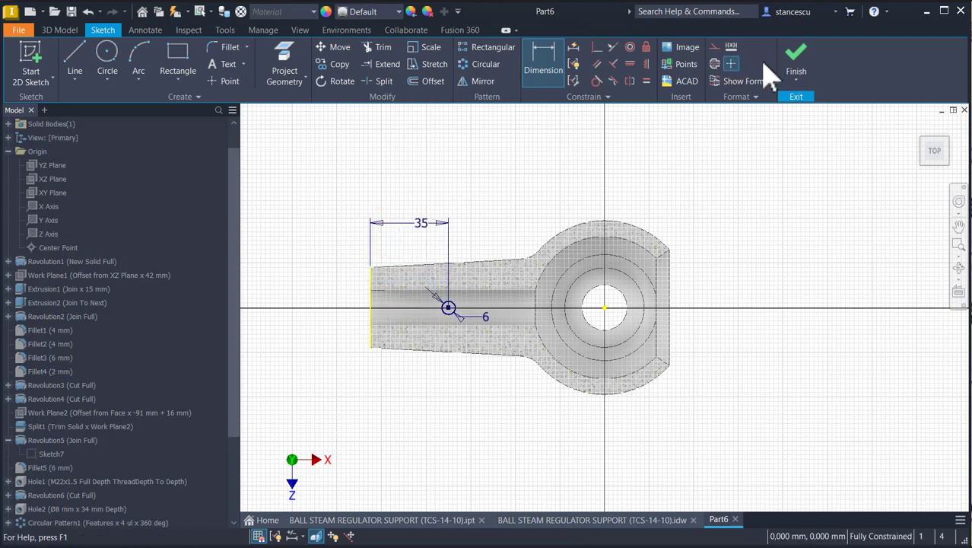
{"action": "left_click", "coordinate": [796, 61]}
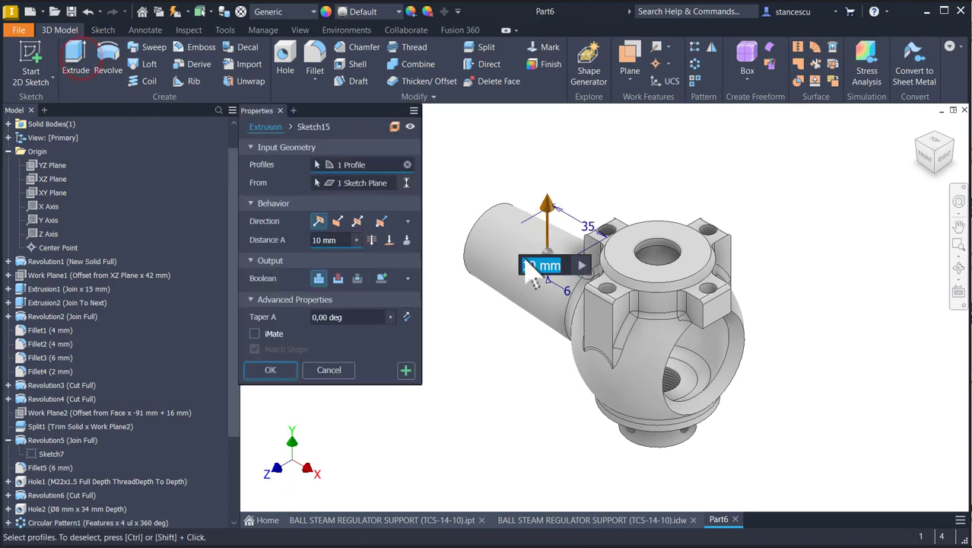
Extrude the 6 mm circle as a Through All cut upward from the sketch plane through the arm's upper wall
{"action": "left_click", "coordinate": [338, 221]}
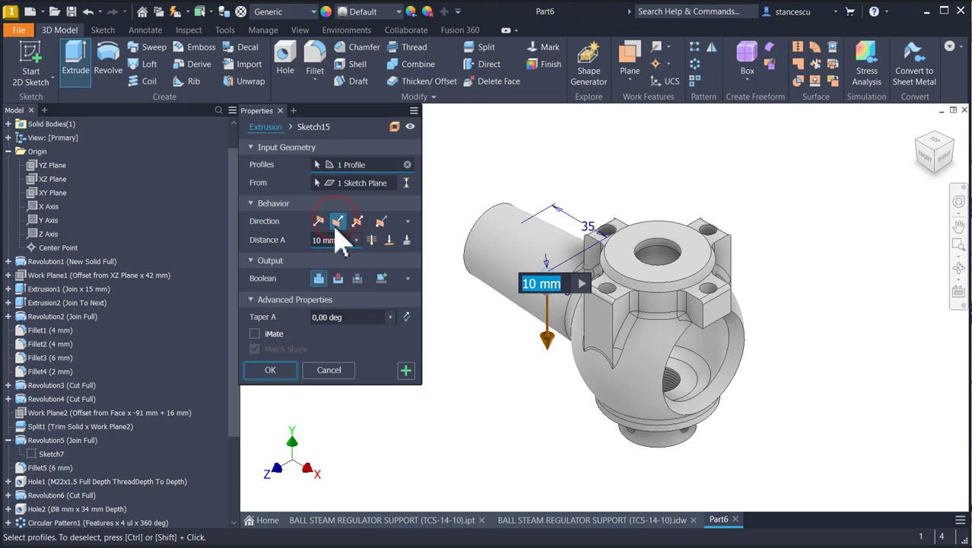
{"action": "left_click", "coordinate": [334, 278]}
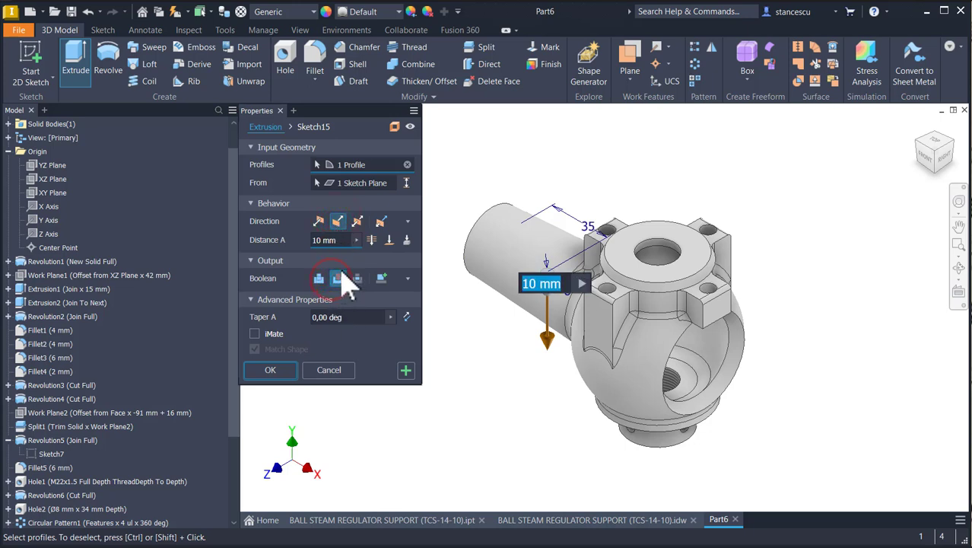
{"action": "left_click", "coordinate": [319, 222]}
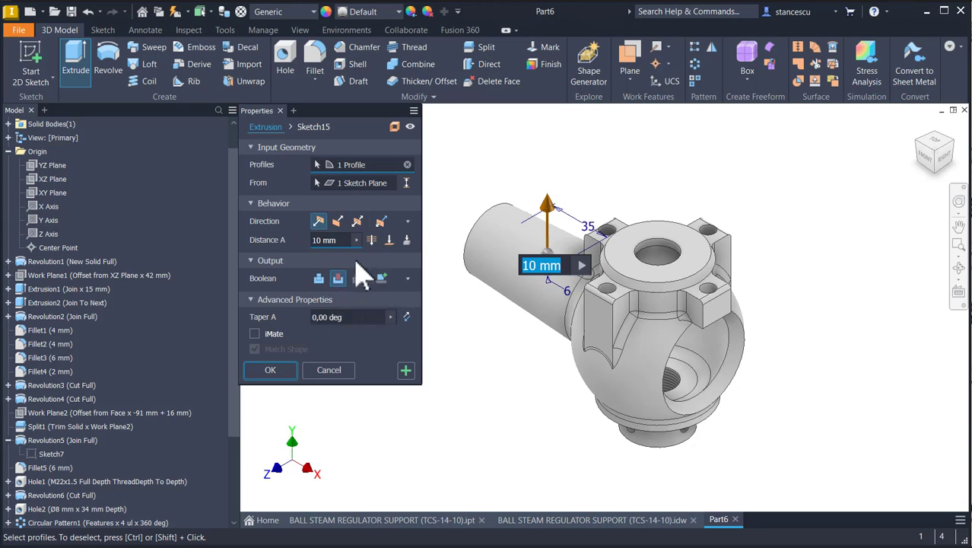
{"action": "left_click", "coordinate": [372, 239]}
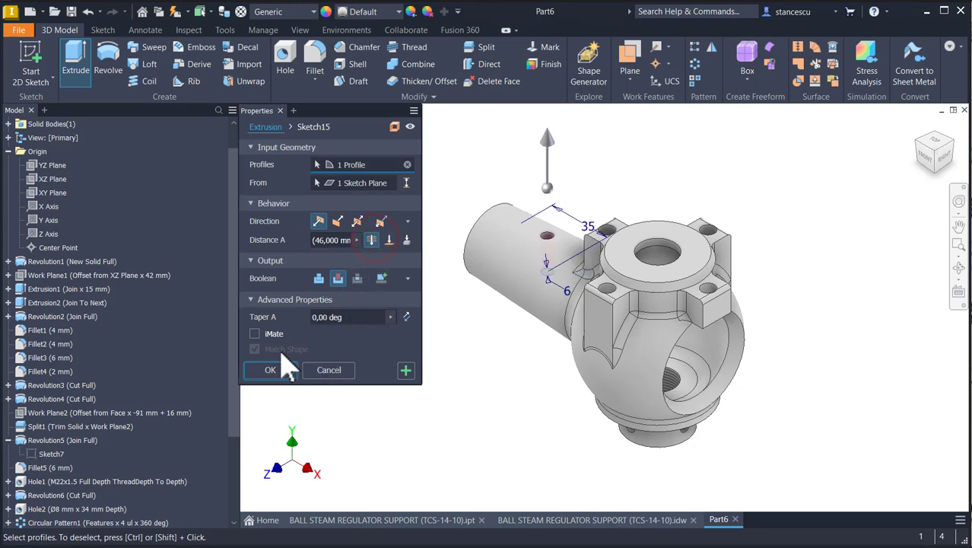
{"action": "left_click", "coordinate": [254, 364]}
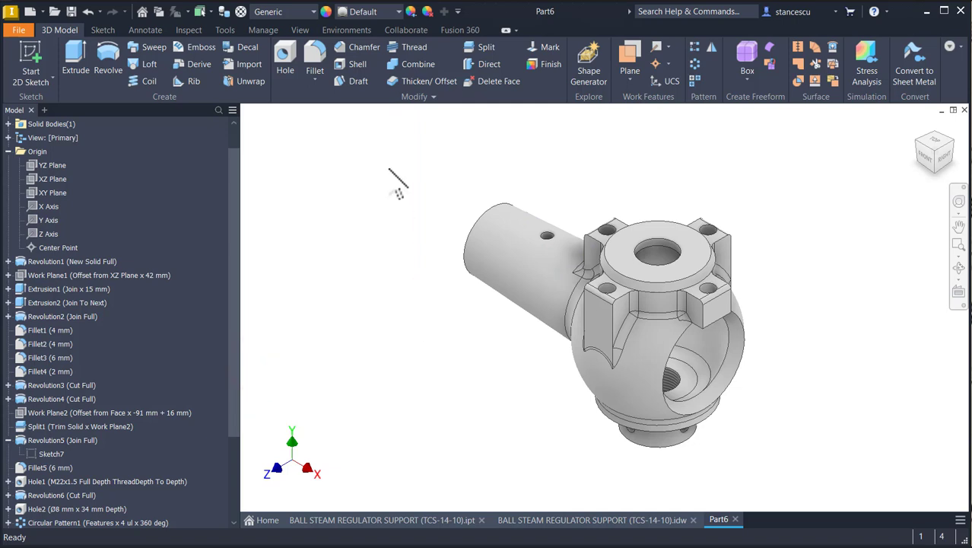
Chamfer the upper edge of the arm's 6 mm hole with a 2 mm distance
{"action": "left_click", "coordinate": [545, 235]}
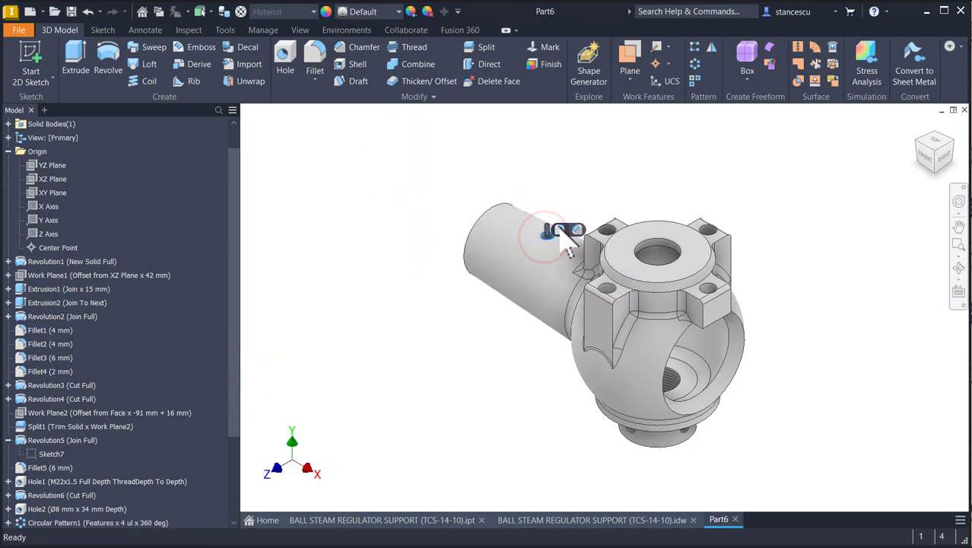
{"action": "left_click", "coordinate": [576, 228]}
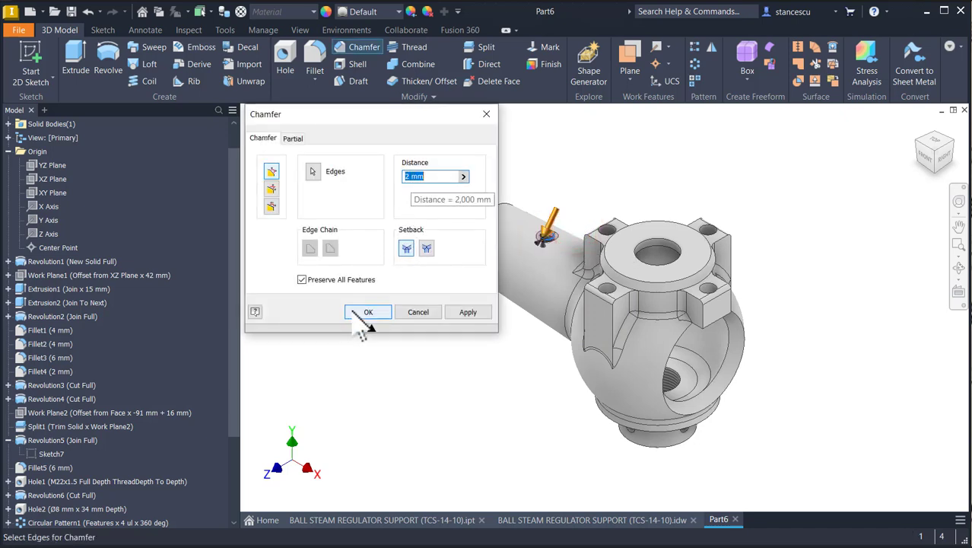
{"action": "left_click", "coordinate": [356, 313]}
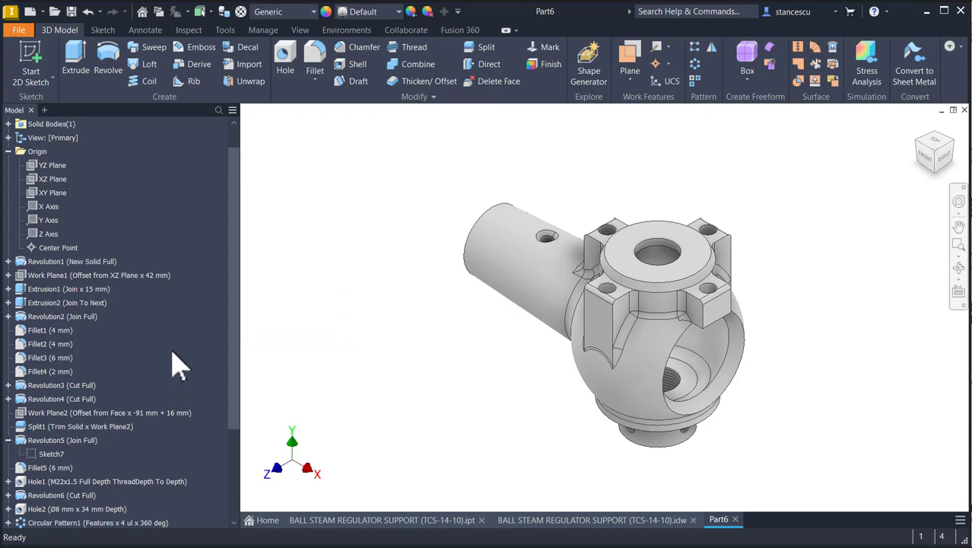
Delete the leftover Sketch12 from the part's feature history
{"action": "scroll", "coordinate": [182, 376], "scroll_direction": "down", "scroll_amount": 3}
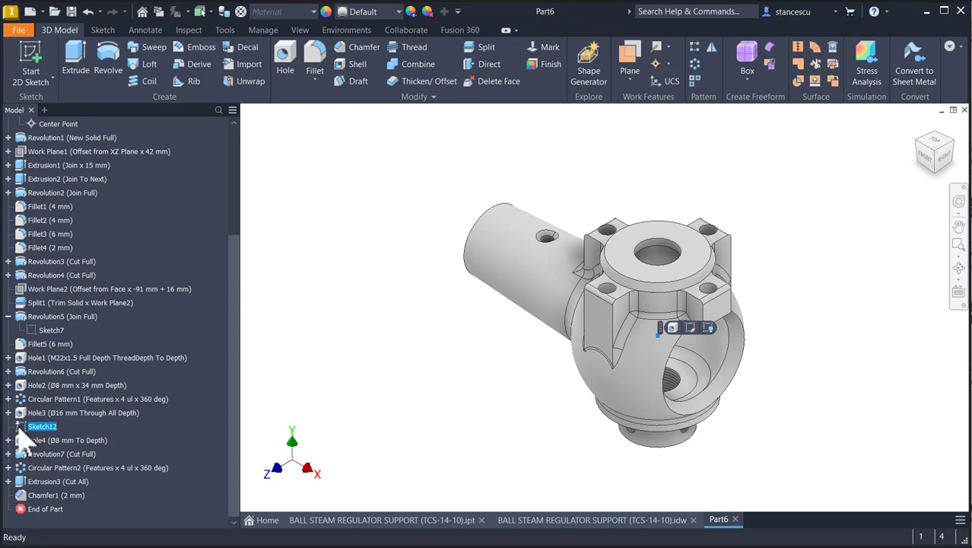
{"action": "right_click", "coordinate": [20, 436]}
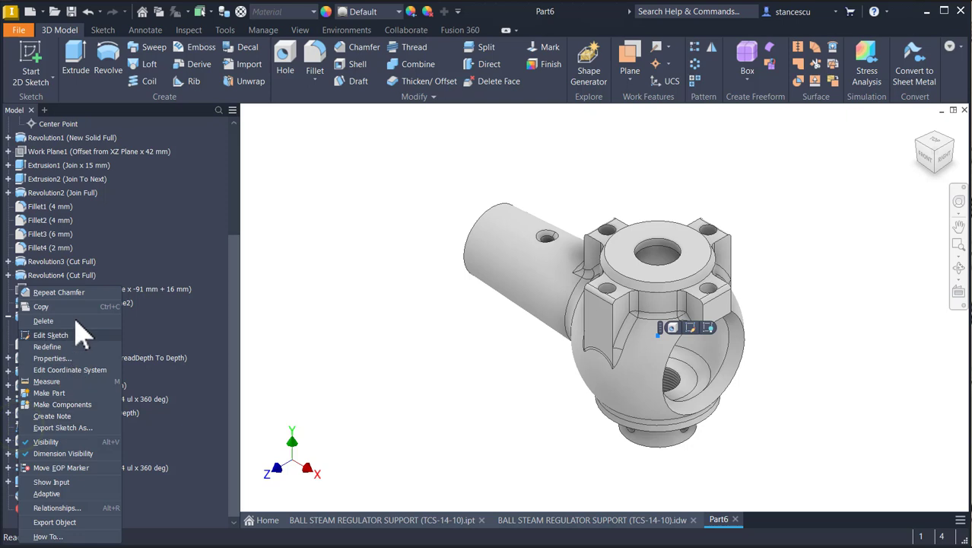
{"action": "left_click", "coordinate": [46, 321]}
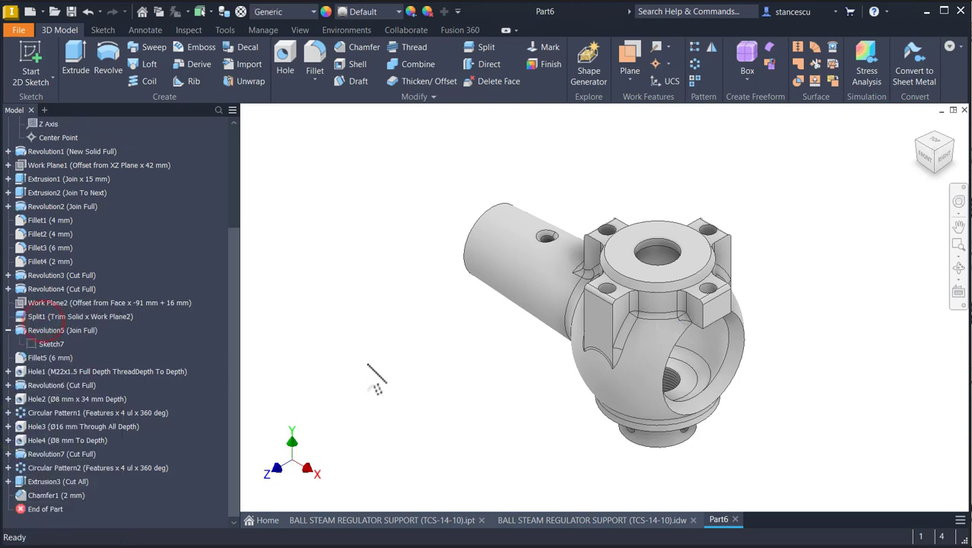
Collapse the Revolution5 and Origin entries in the feature tree
{"action": "left_click", "coordinate": [8, 330]}
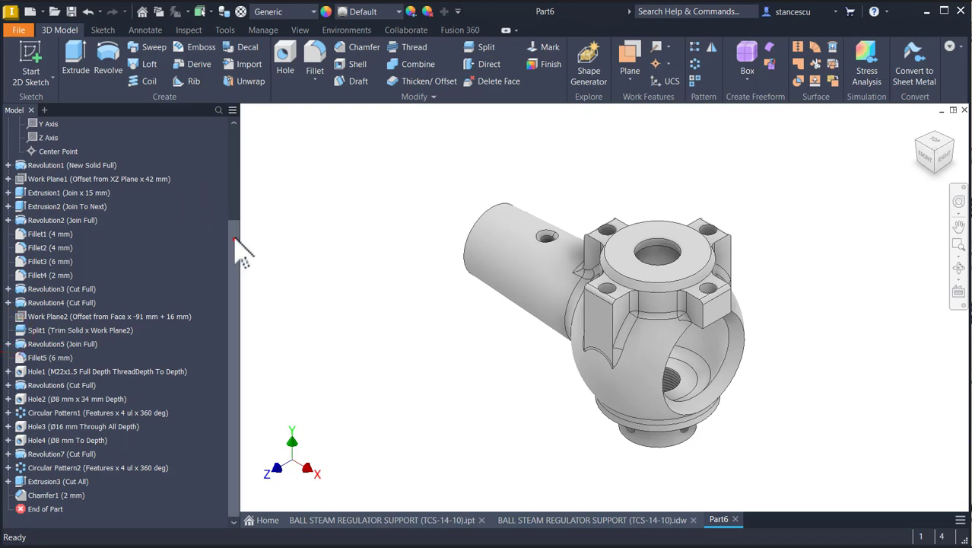
{"action": "left_click_drag", "start_coordinate": [236, 242], "coordinate": [245, 111]}
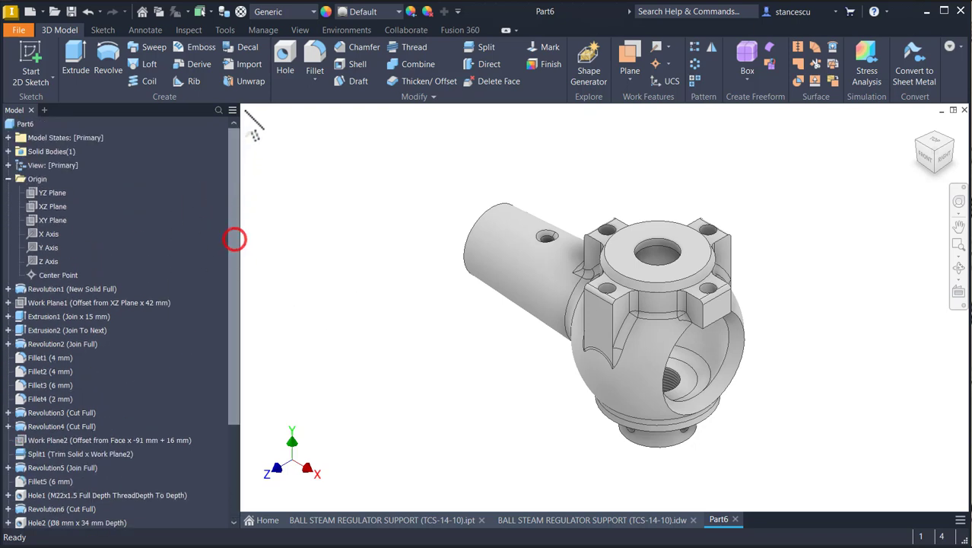
{"action": "left_click", "coordinate": [8, 179]}
{"action": "left_click", "coordinate": [272, 184]}
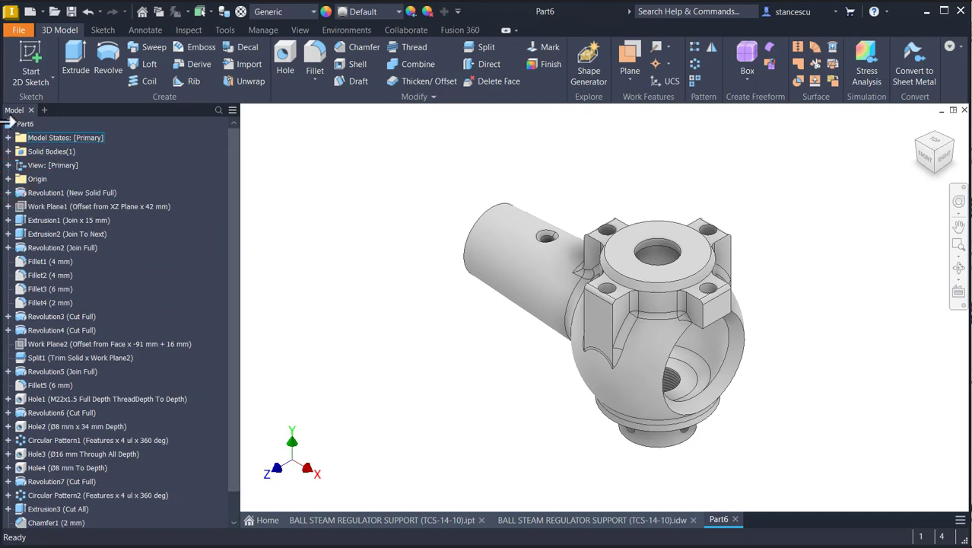
Copy the part's volume from the physical data in its iProperties and close the dialog
{"action": "left_click", "coordinate": [14, 123]}
{"action": "right_click", "coordinate": [14, 123]}
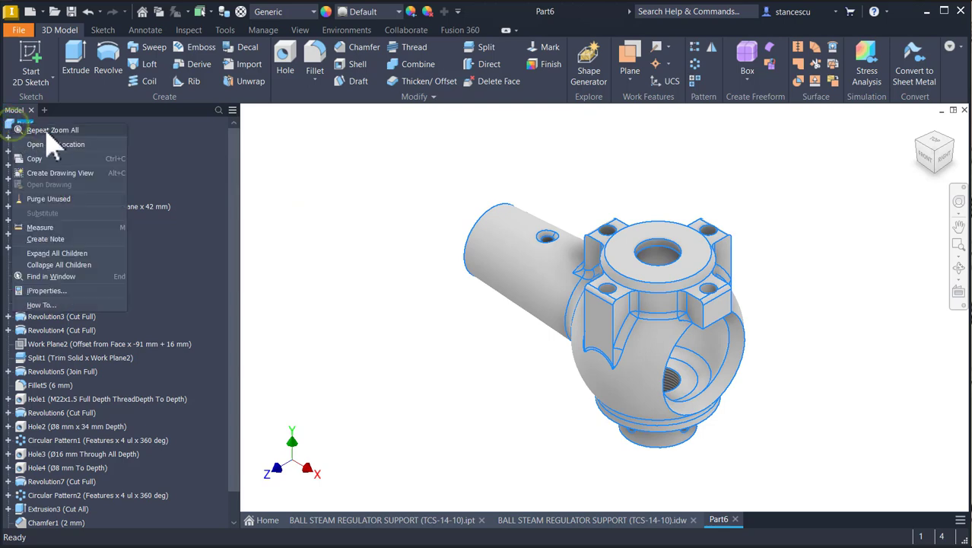
{"action": "left_click", "coordinate": [44, 290]}
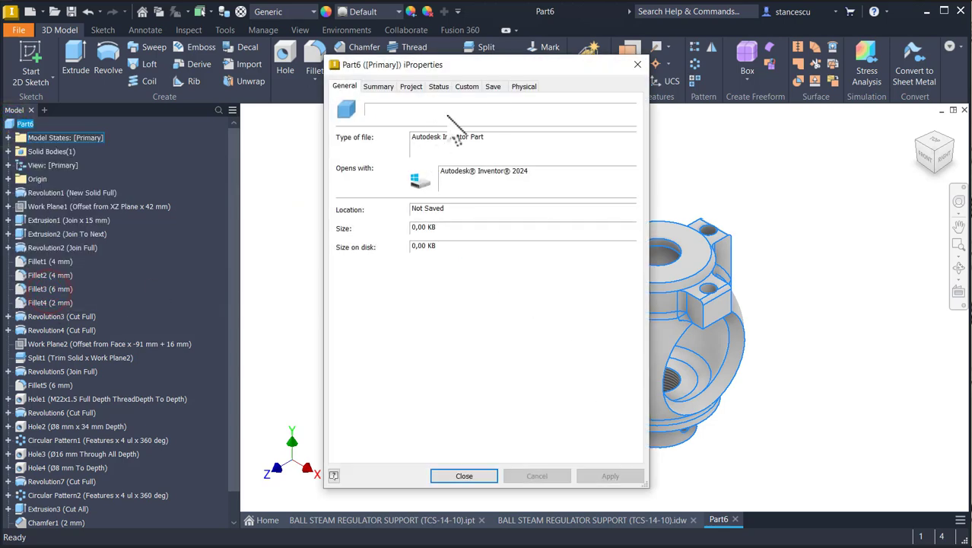
{"action": "left_click", "coordinate": [523, 86]}
{"action": "left_click", "coordinate": [600, 117]}
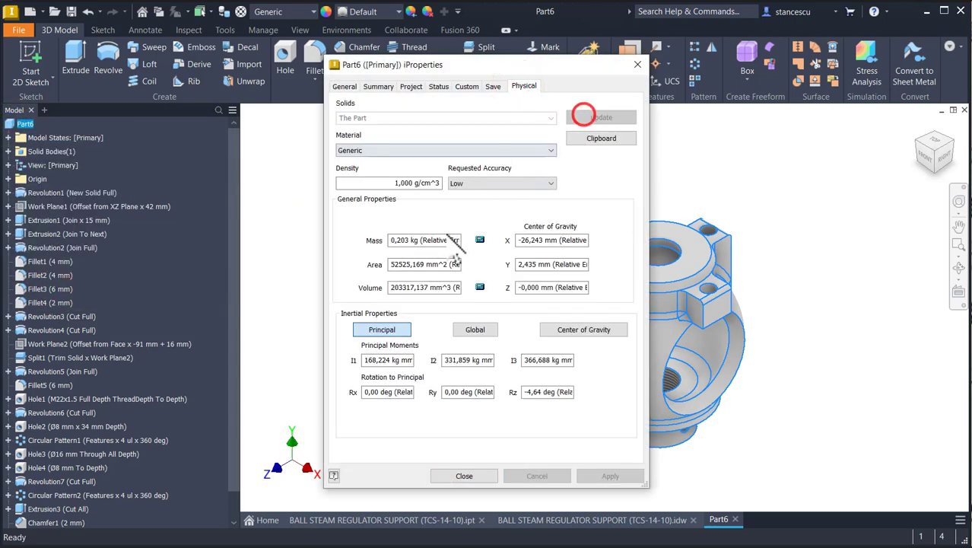
{"action": "left_click", "coordinate": [449, 287]}
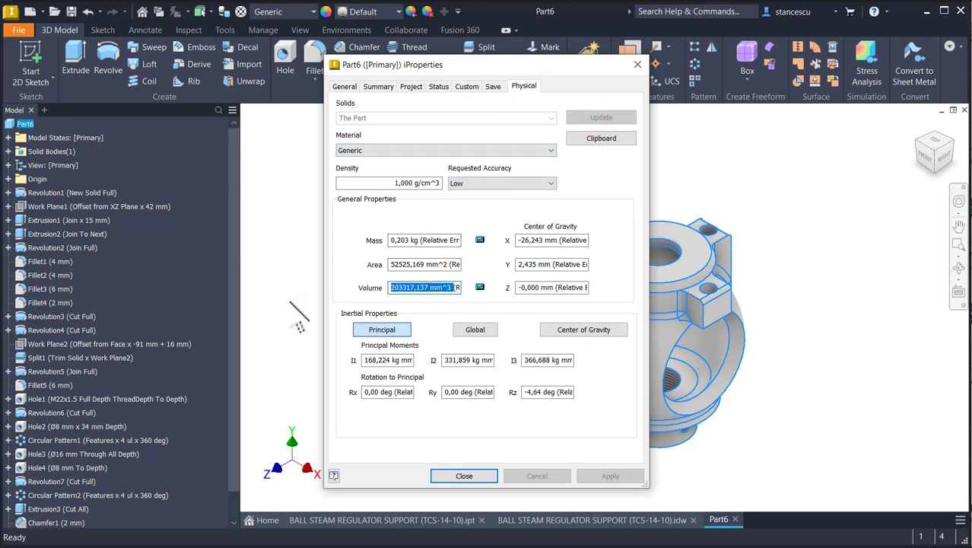
{"action": "key", "text": "ctrl+c"}
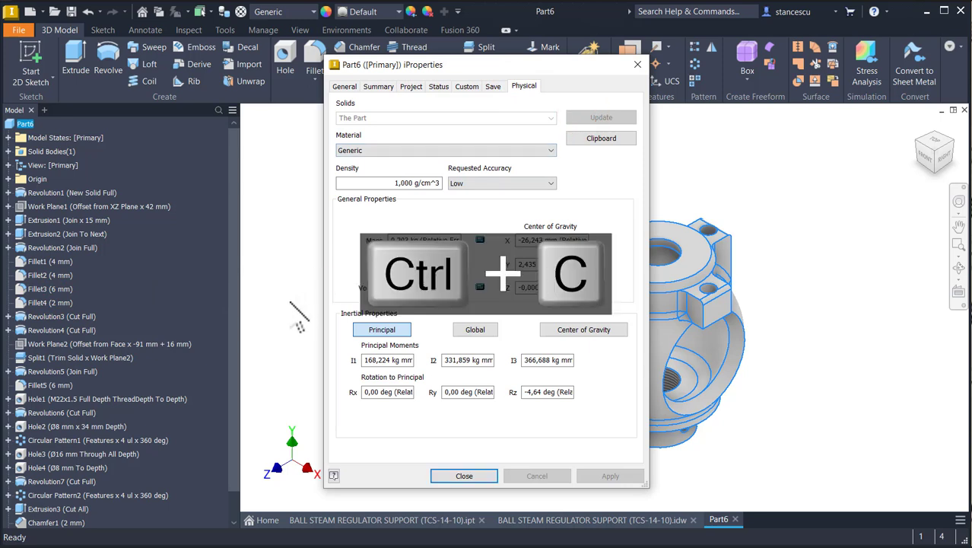
{"action": "left_click", "coordinate": [445, 475]}
Open the drawing's volume note for editing and add the copied 203317,137 mm^3 beneath the existing volume to compare the two values
{"action": "left_click", "coordinate": [549, 520]}
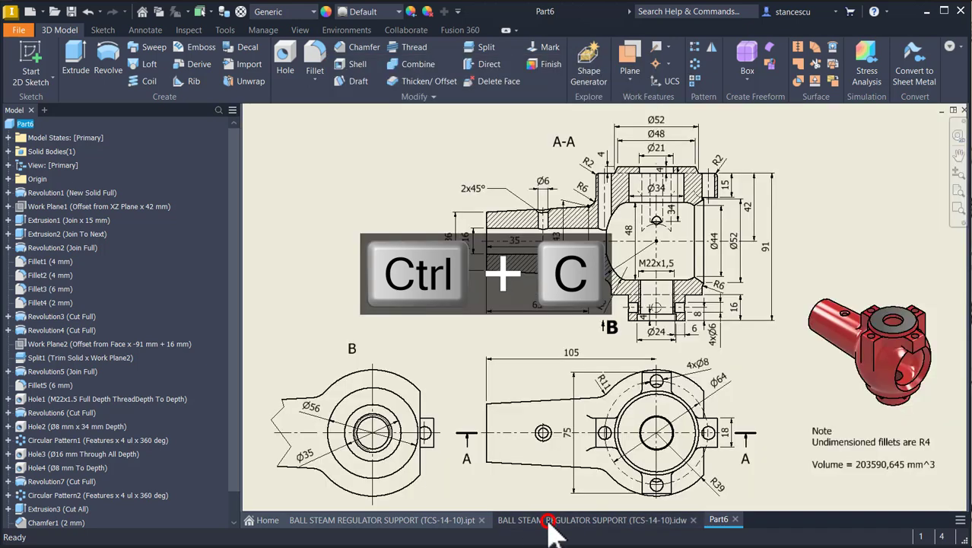
{"action": "left_click", "coordinate": [837, 465]}
{"action": "double_click", "coordinate": [881, 462]}
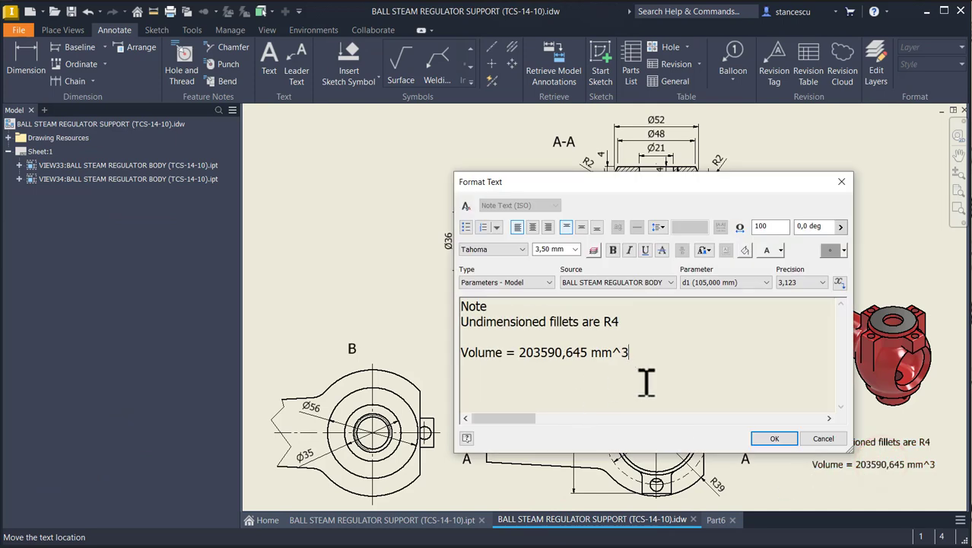
{"action": "key", "text": "ctrl+v"}
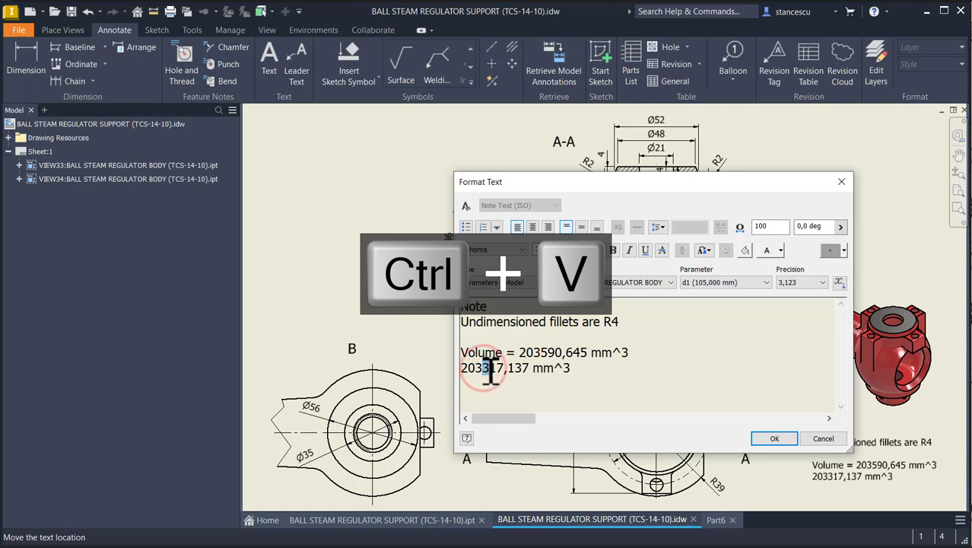
{"action": "left_click_drag", "start_coordinate": [479, 368], "coordinate": [487, 369]}
{"action": "left_click_drag", "start_coordinate": [541, 352], "coordinate": [548, 352]}
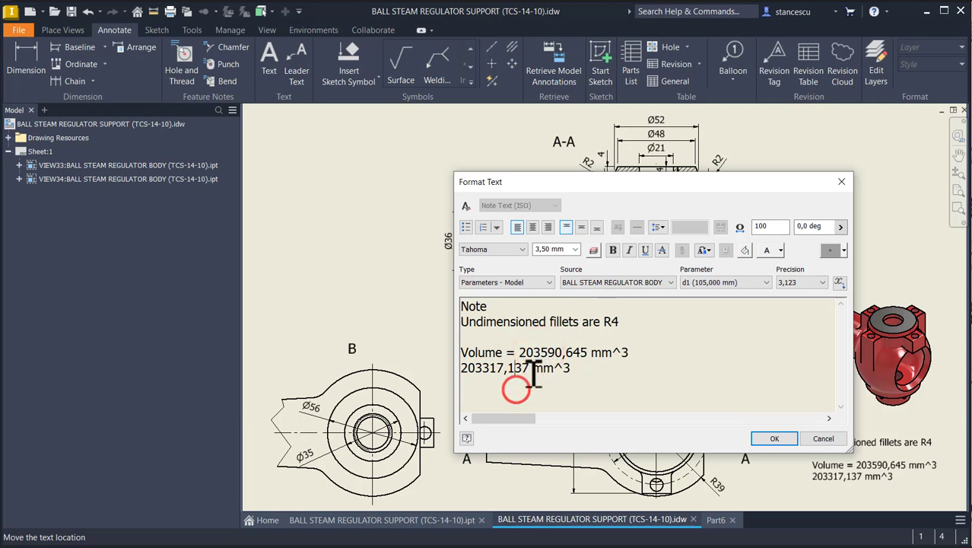
Remove the old volume from the note so its line reads Volume = 203317,137 mm^3, and accept the text
{"action": "left_click_drag", "start_coordinate": [521, 352], "coordinate": [640, 350]}
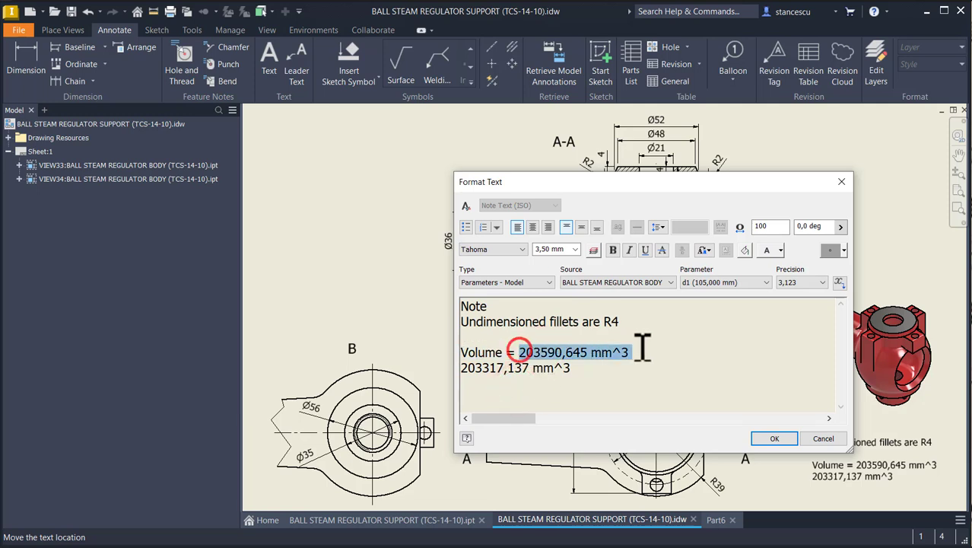
{"action": "key", "text": "Delete"}
{"action": "key", "text": "Delete"}
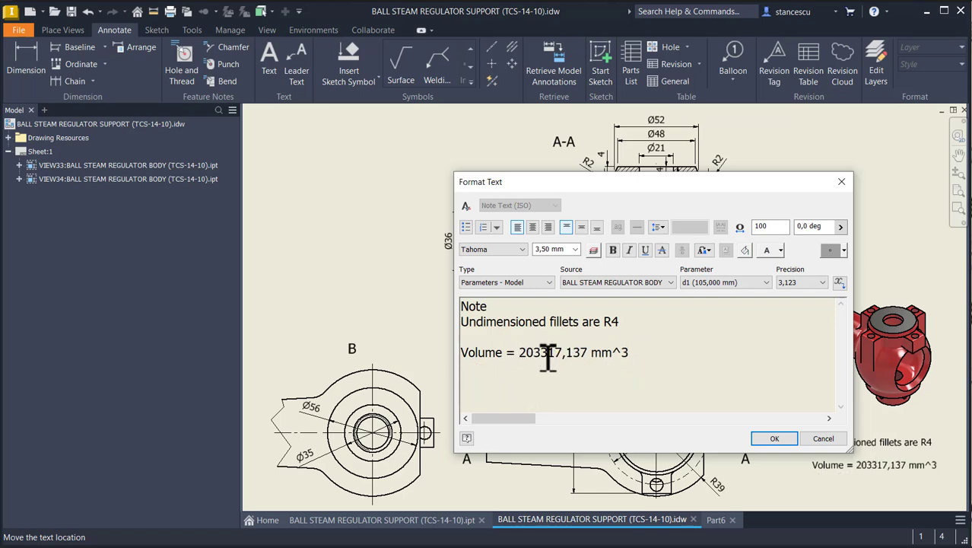
{"action": "left_click", "coordinate": [771, 440]}
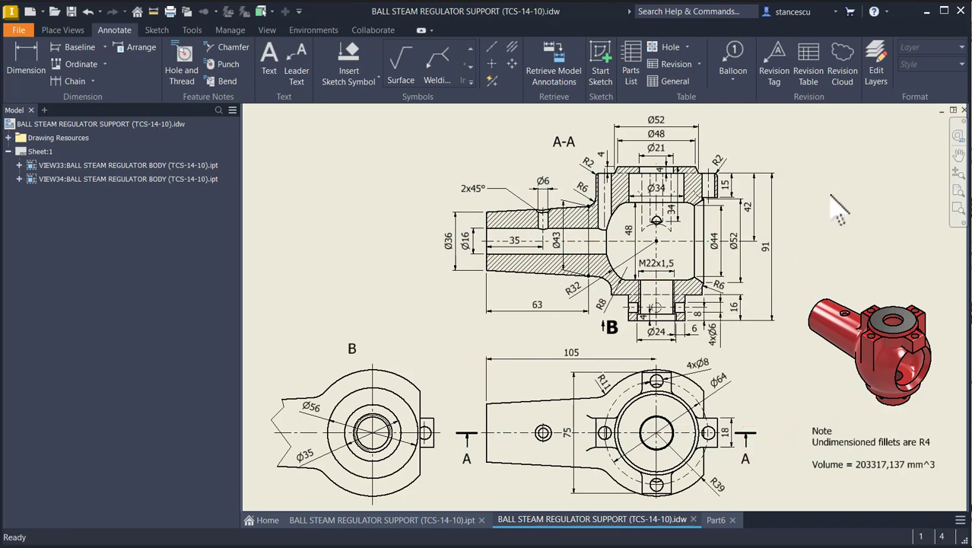
Return to Part6 and assign the material Steel, Cast to the part
{"action": "left_click", "coordinate": [713, 519]}
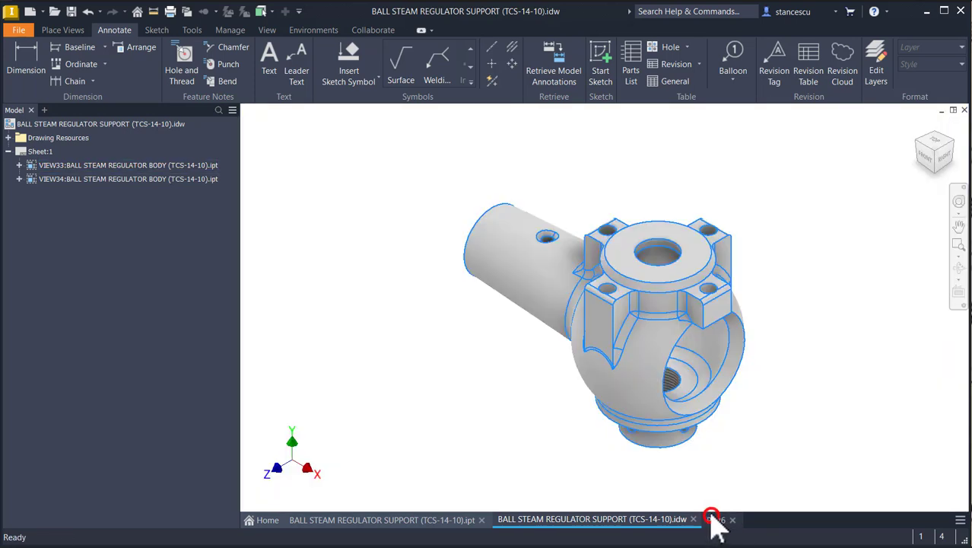
{"action": "left_click", "coordinate": [406, 193]}
{"action": "left_click", "coordinate": [288, 12]}
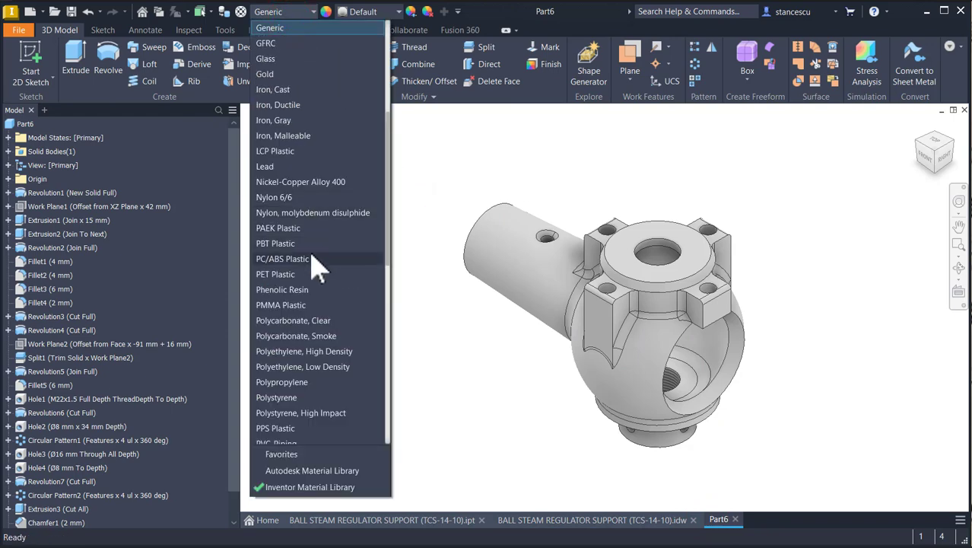
{"action": "scroll", "coordinate": [312, 255], "scroll_direction": "down", "scroll_amount": 7}
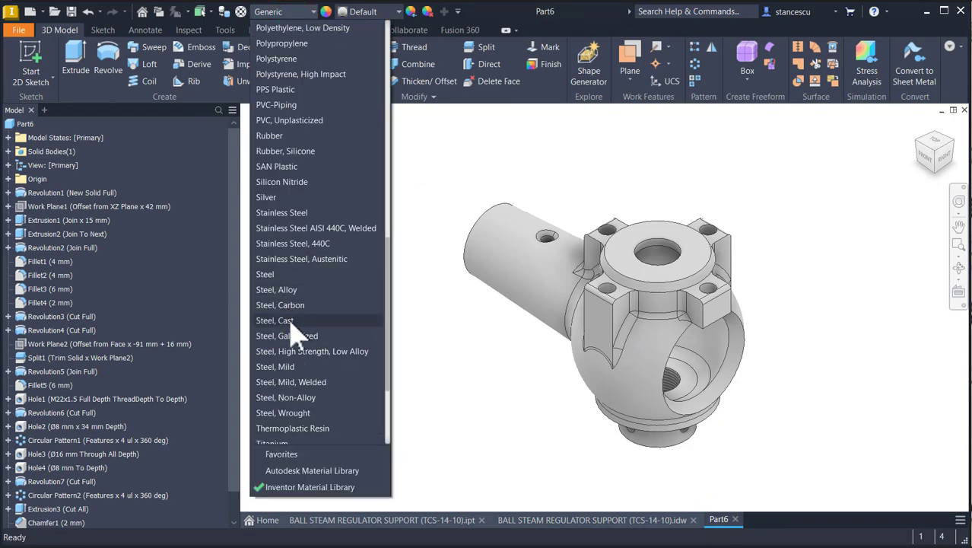
{"action": "left_click", "coordinate": [291, 320]}
{"action": "left_click", "coordinate": [328, 244]}
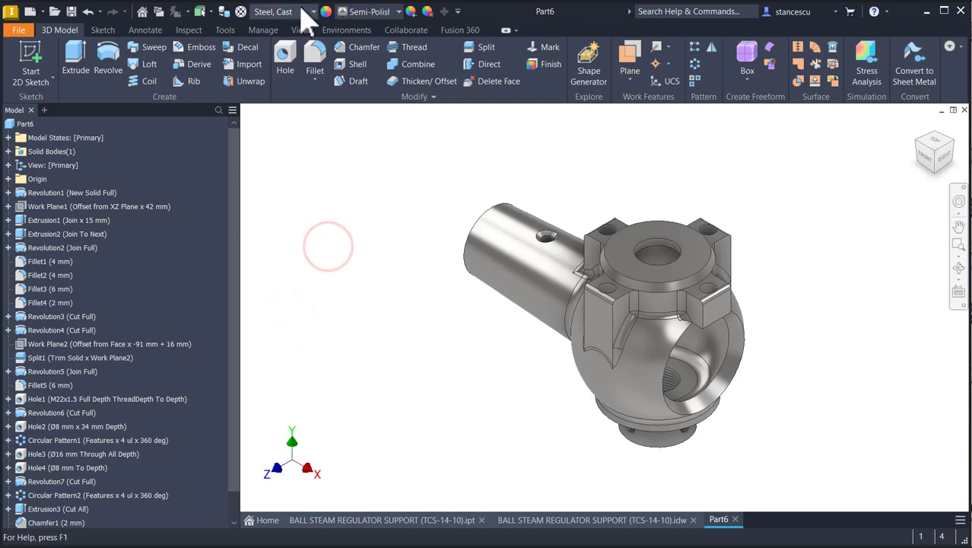
Set the whole part's appearance to Red
{"action": "left_click", "coordinate": [386, 13]}
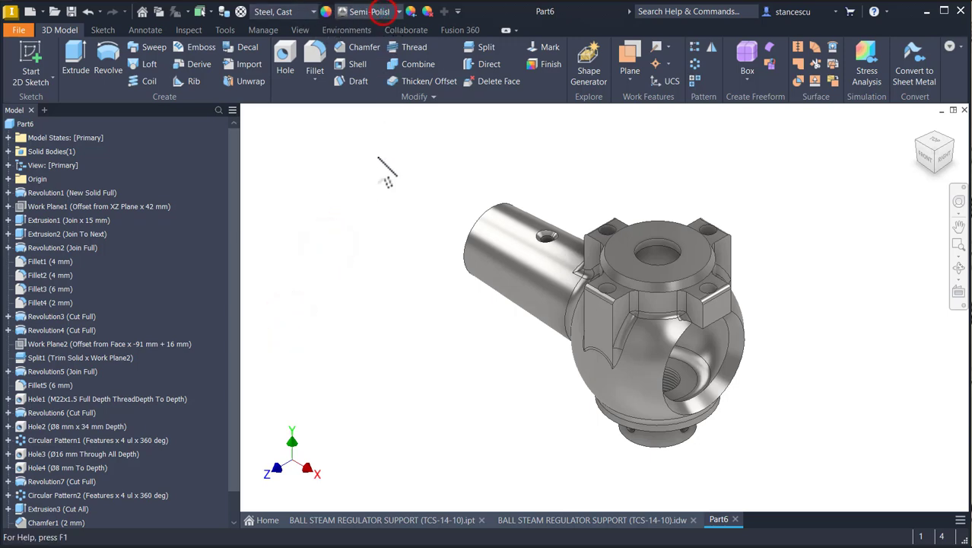
{"action": "scroll", "coordinate": [381, 194], "scroll_direction": "up", "scroll_amount": 3}
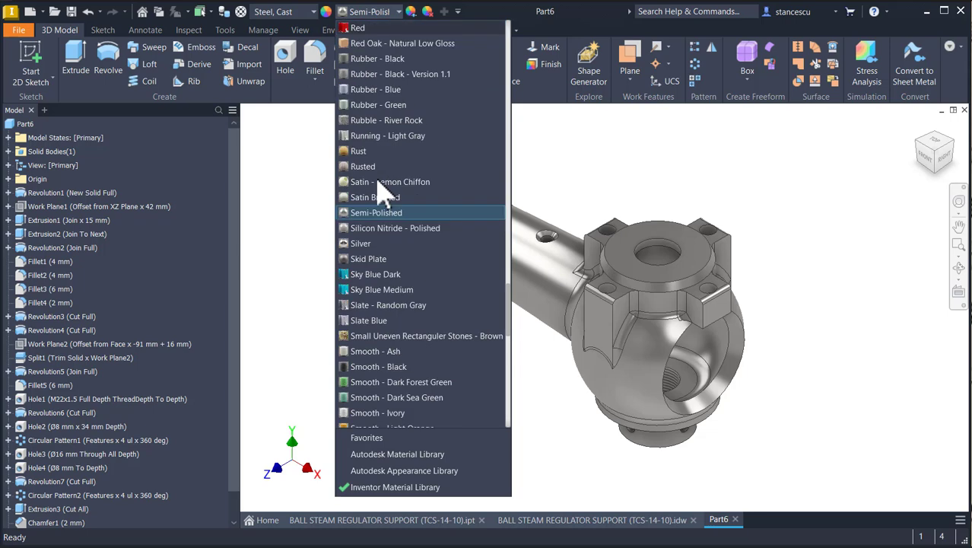
{"action": "left_click", "coordinate": [362, 29]}
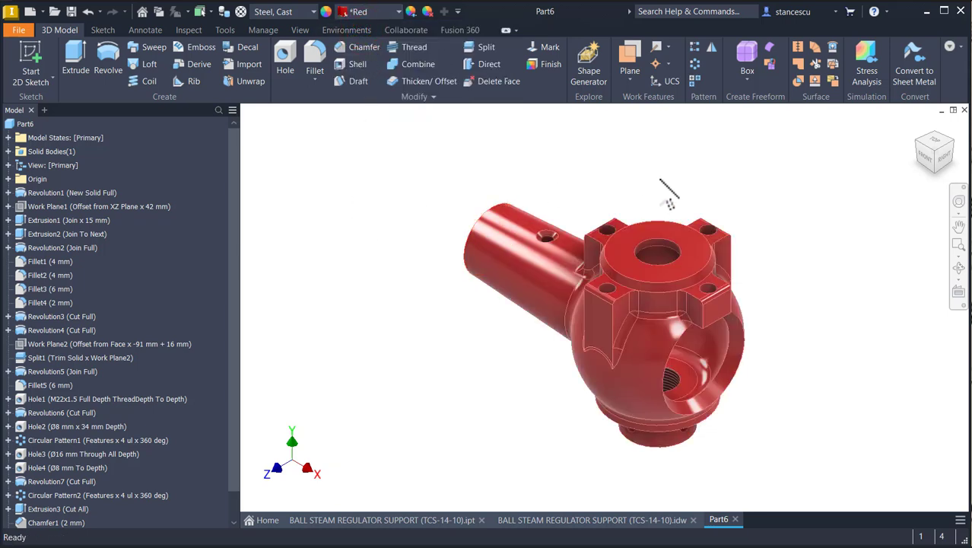
Apply a grey metallic appearance to the top flange face, the lower neck faces, the arm's end face and its bore, and restore the home view
{"action": "left_click", "coordinate": [627, 237]}
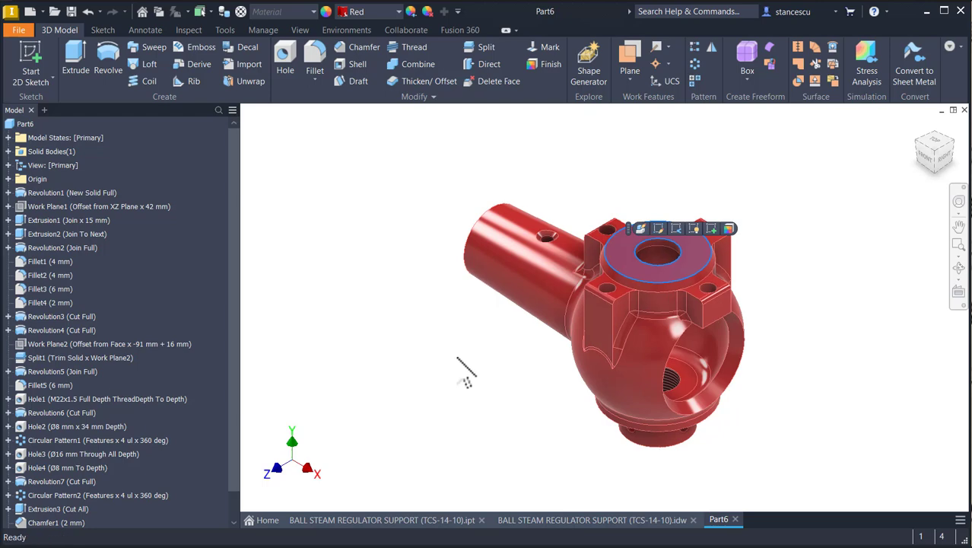
{"action": "middle_click_drag", "start_coordinate": [469, 372], "coordinate": [673, 370], "text": "shift"}
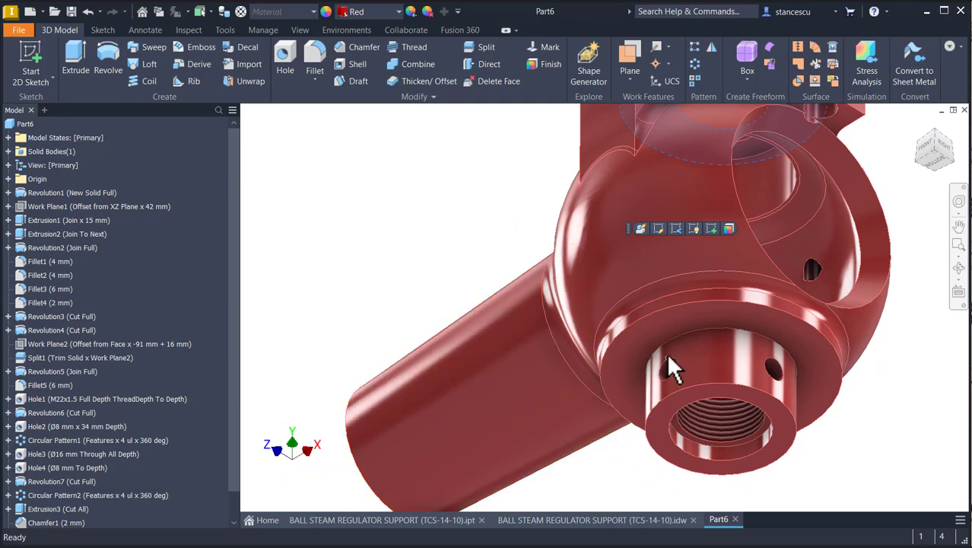
{"action": "left_click", "coordinate": [689, 352]}
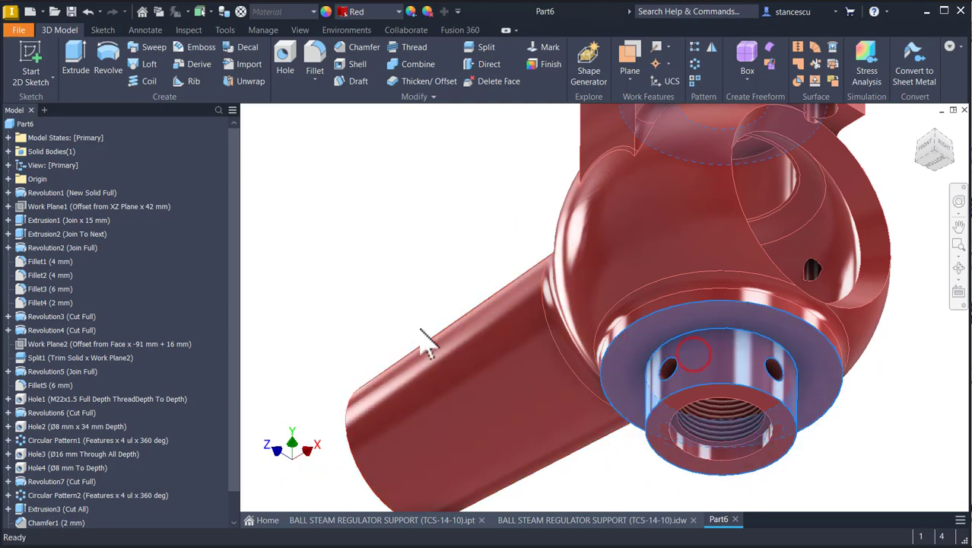
{"action": "middle_click_drag", "start_coordinate": [403, 331], "coordinate": [399, 291], "text": "shift"}
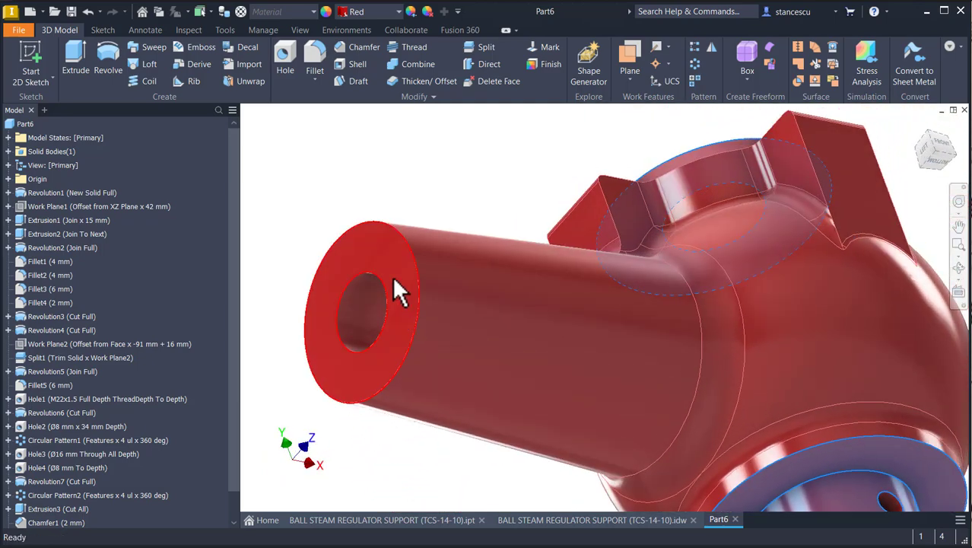
{"action": "left_click", "coordinate": [382, 262]}
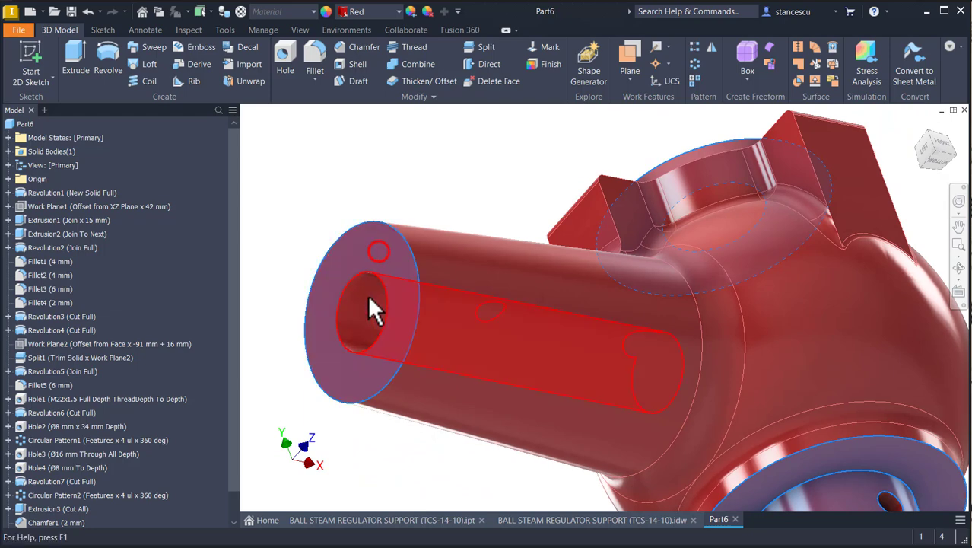
{"action": "left_click", "coordinate": [357, 305]}
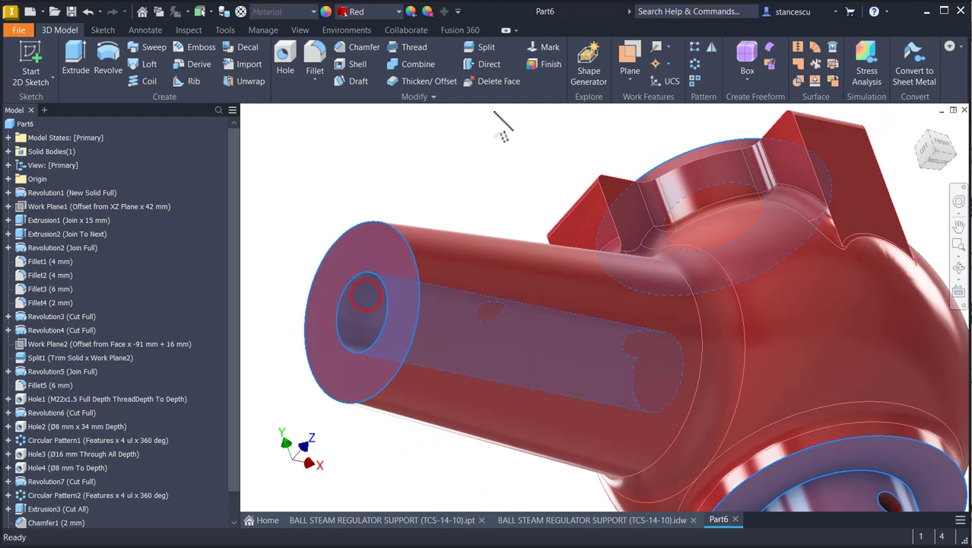
{"action": "left_click", "coordinate": [398, 11]}
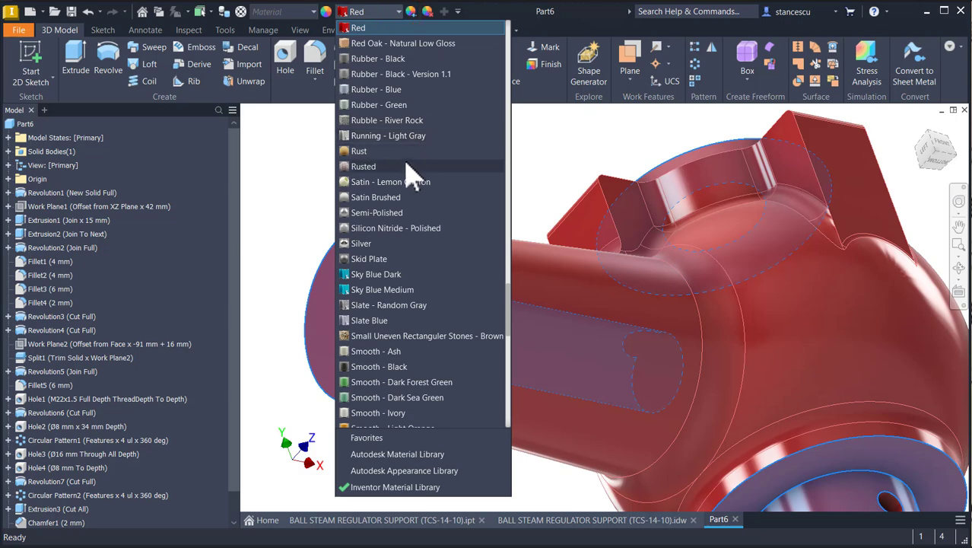
{"action": "scroll", "coordinate": [401, 213], "scroll_direction": "down", "scroll_amount": 6}
{"action": "left_click", "coordinate": [406, 354]}
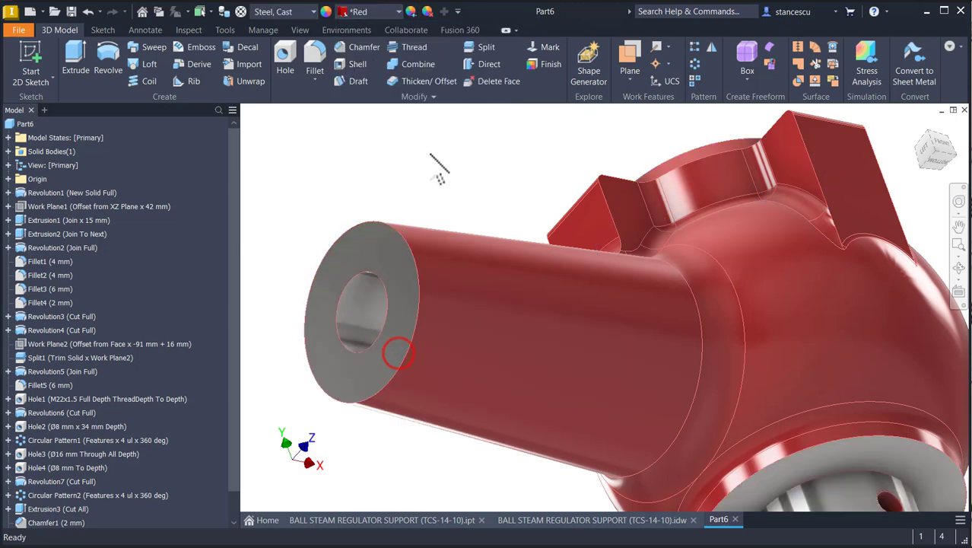
{"action": "key", "text": "F6"}
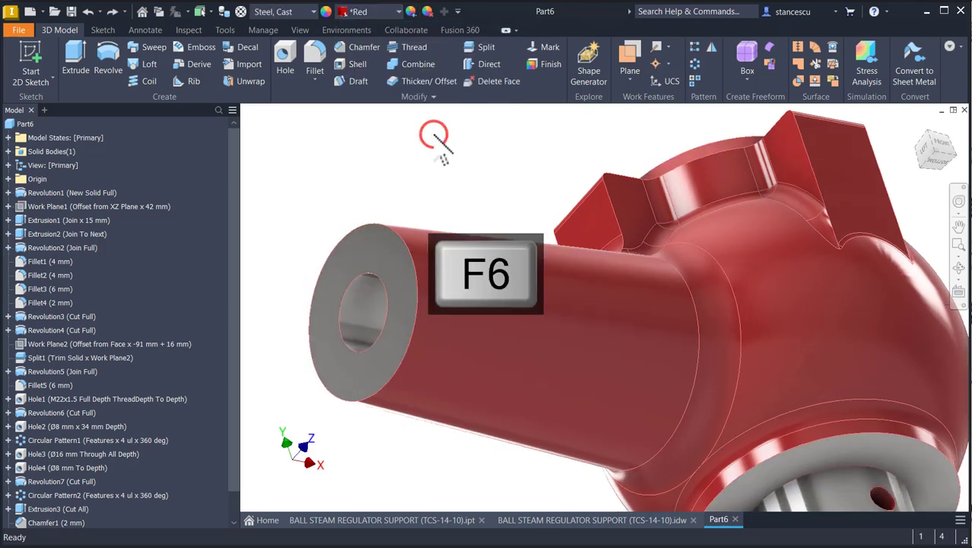
Change the visual style to a shaded display without edges
{"action": "left_click", "coordinate": [299, 31]}
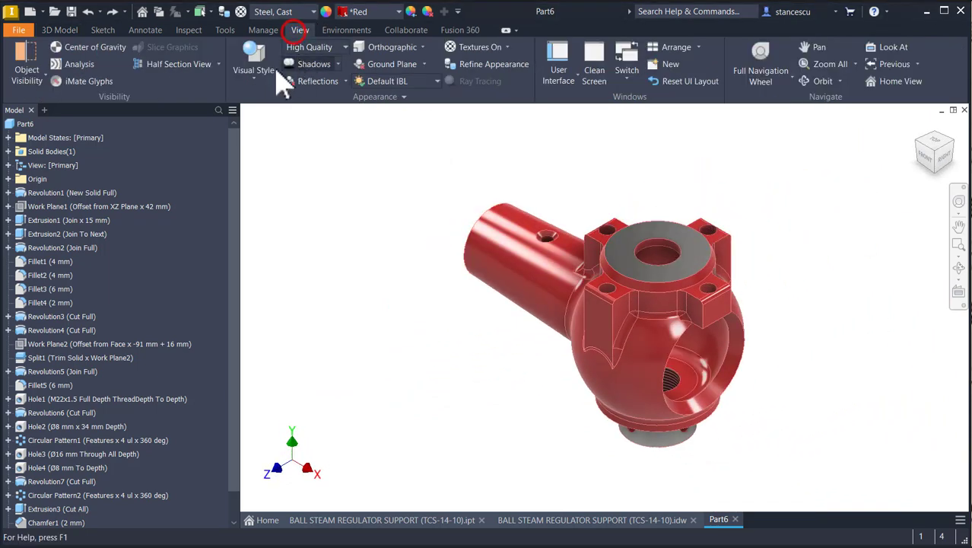
{"action": "left_click", "coordinate": [254, 58]}
{"action": "left_click", "coordinate": [274, 135]}
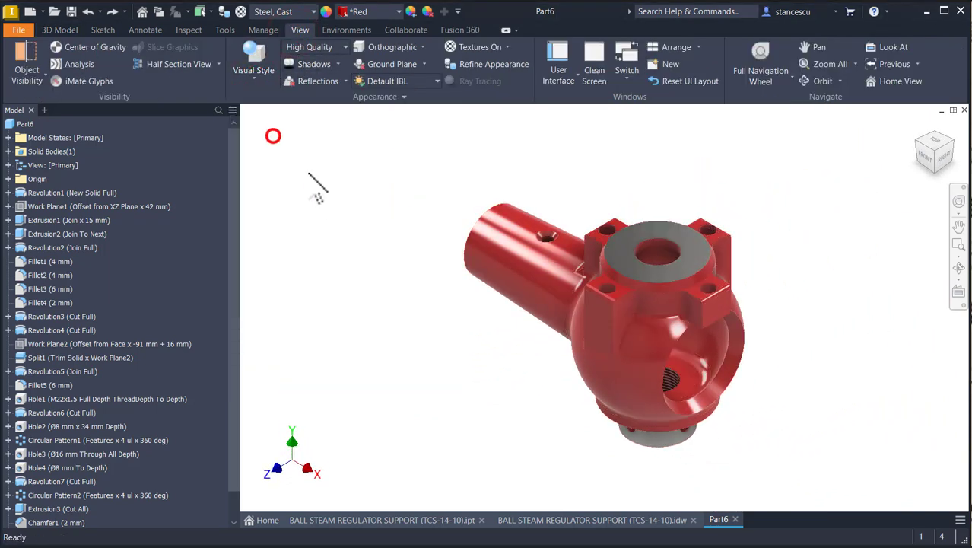
Compare the finished Part6 with the reference model BALL STEAM REGULATOR SUPPORT (TCS-14-10).ipt, ending on Part6
{"action": "left_click", "coordinate": [368, 520]}
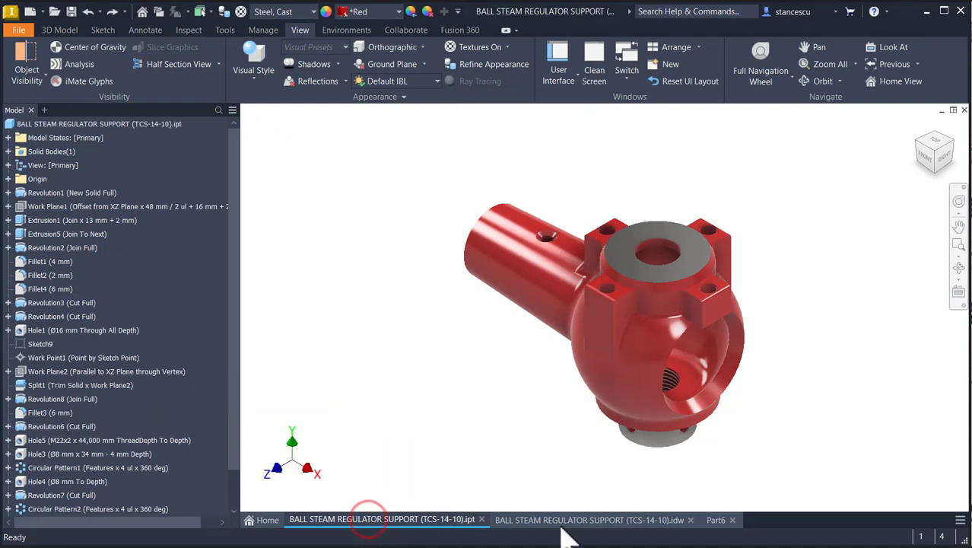
{"action": "left_click", "coordinate": [716, 520]}
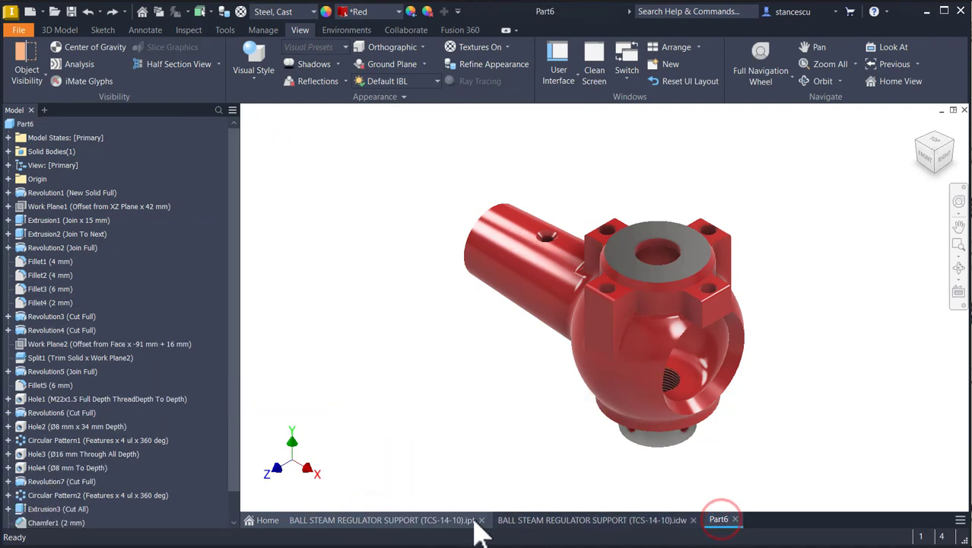
{"action": "left_click", "coordinate": [424, 522]}
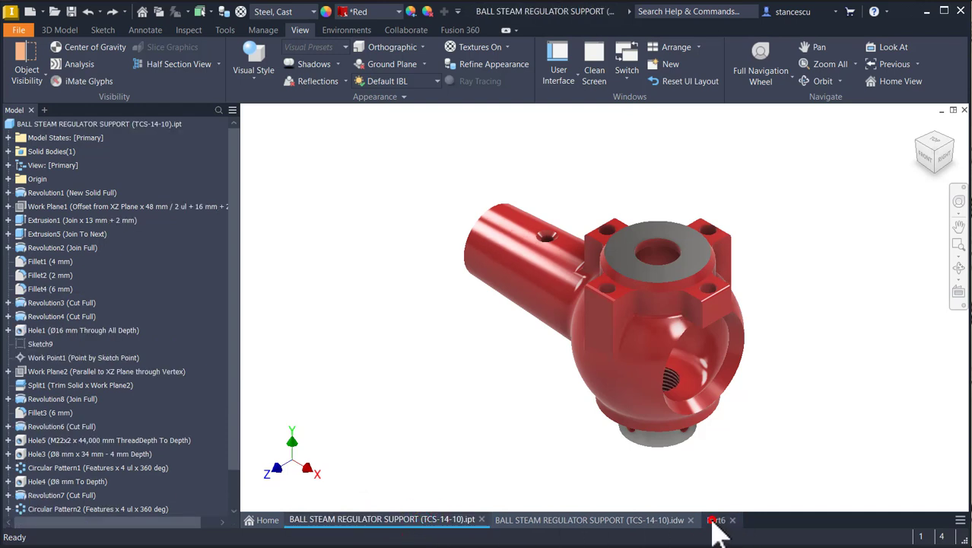
{"action": "left_click", "coordinate": [715, 521]}
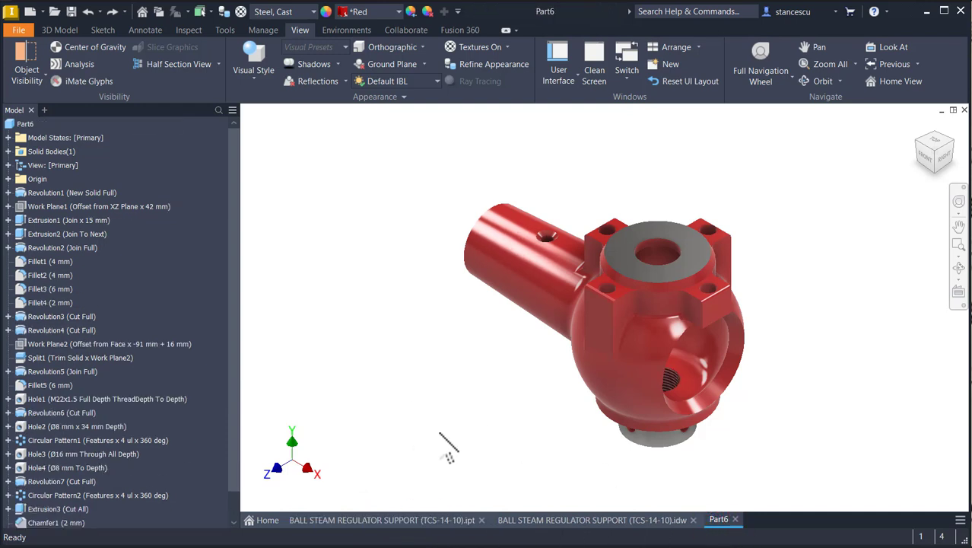